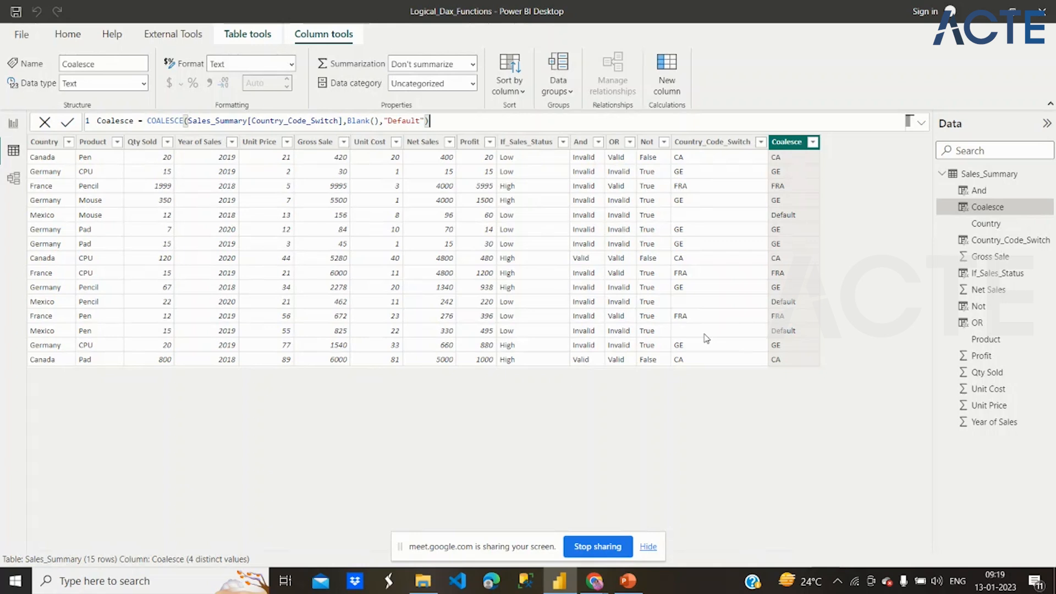
# - Add a calculated column named IfError to the Sales_Summary table and begin its formula with the IFERROR function
pyautogui.click(674, 61)
pyautogui.write('IfError')
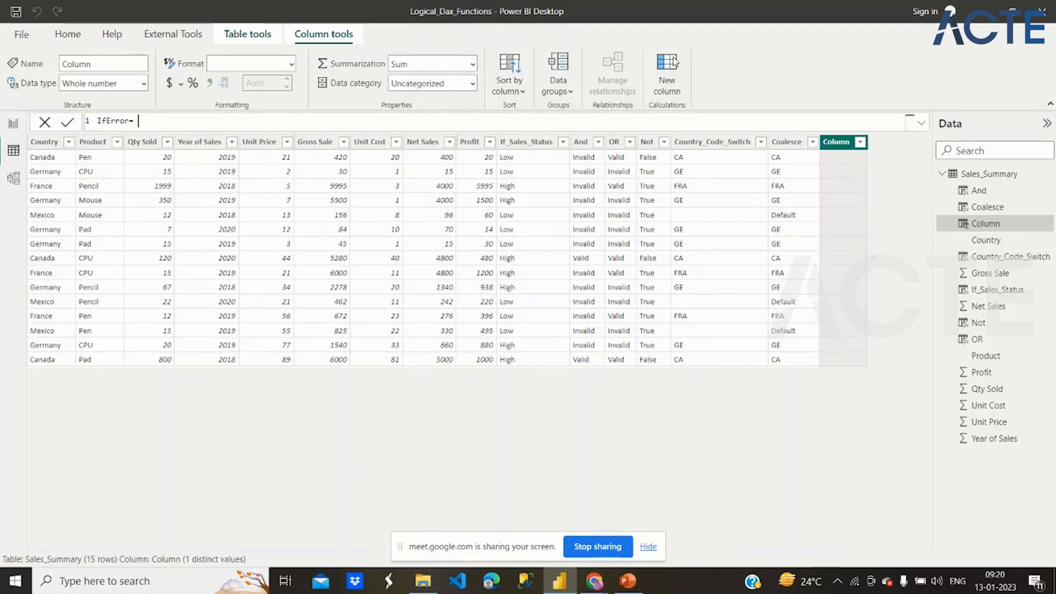
pyautogui.write('- If')
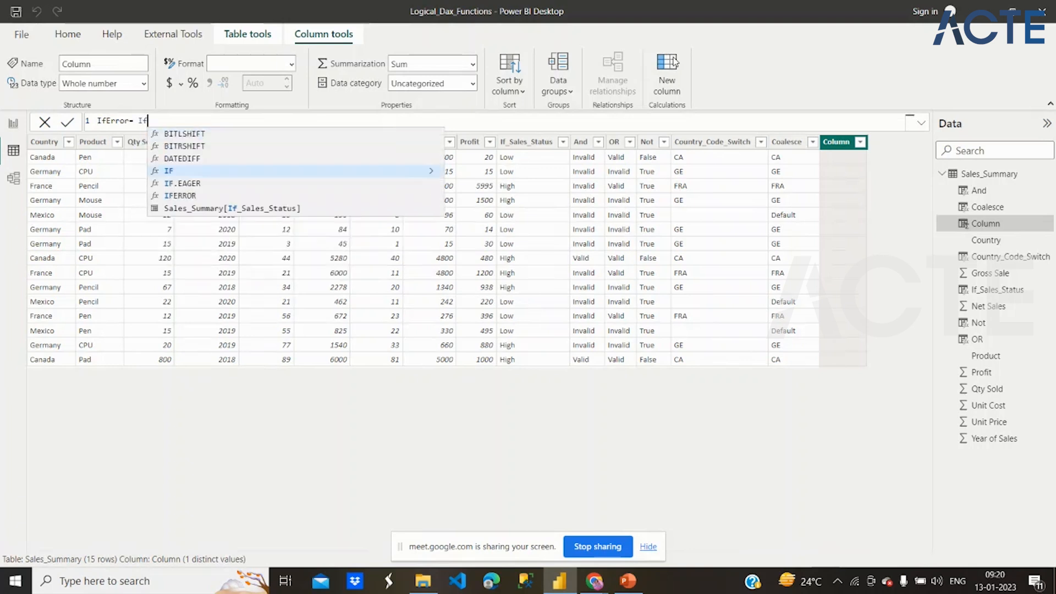
pyautogui.press('Down')
pyautogui.press('Down')
pyautogui.press('Tab')
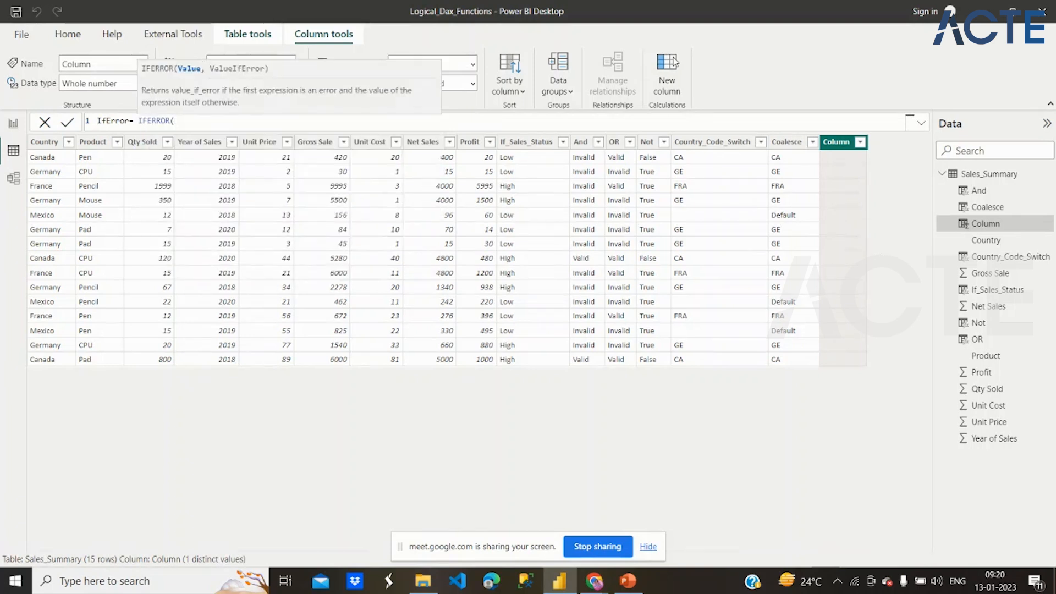
pyautogui.press('BackSpace')
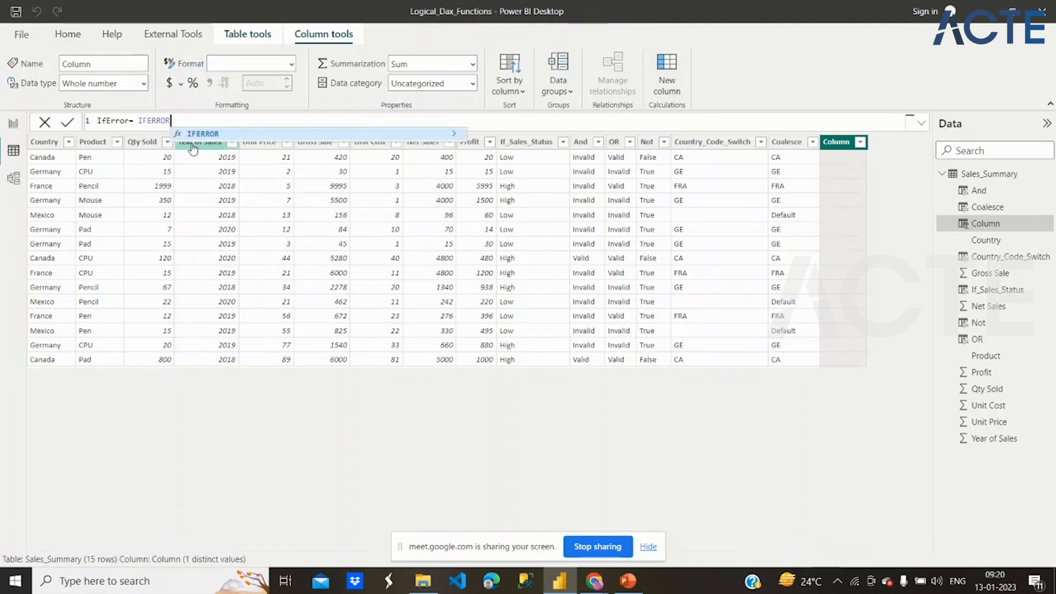
pyautogui.write('(')
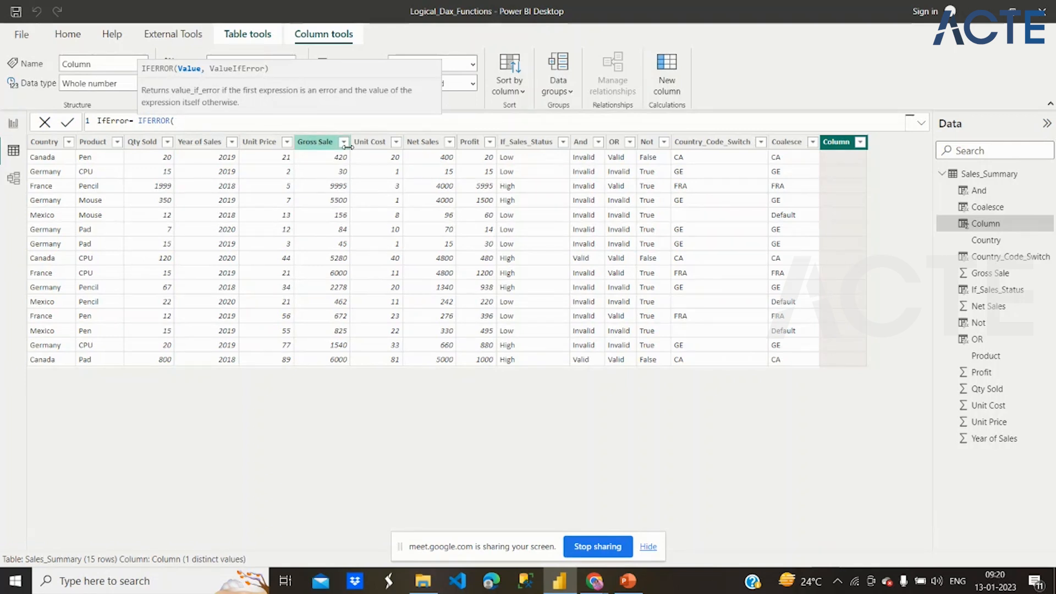
# - Complete the IFERROR formula with Sales_Summary[Net Sales]/0 as the value and "Invalid" as the value if error, and commit it
pyautogui.write('Net')
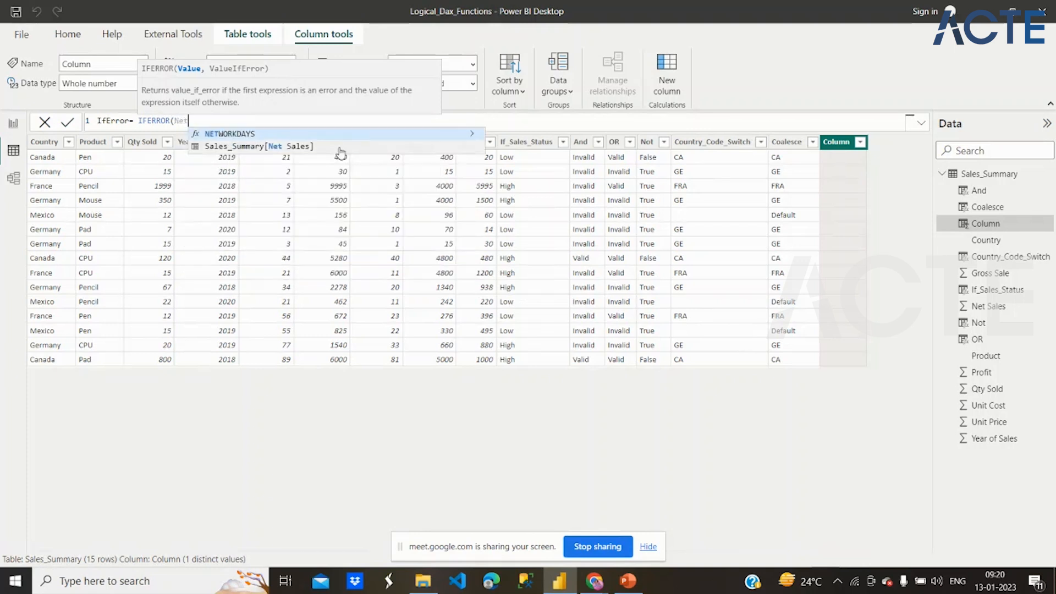
pyautogui.press('Tab')
pyautogui.write('/0')
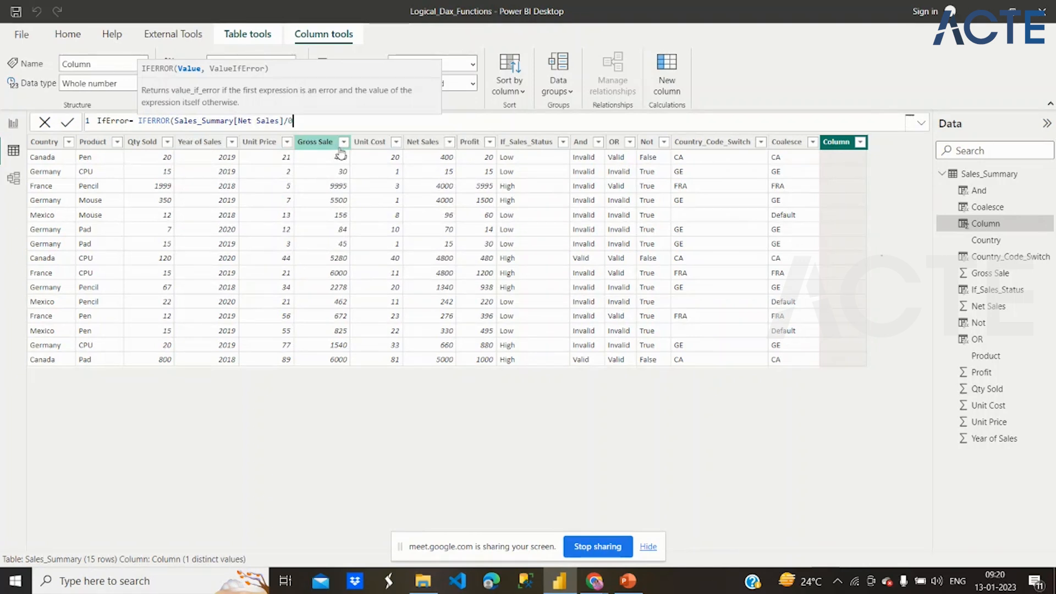
pyautogui.write(',"Inva')
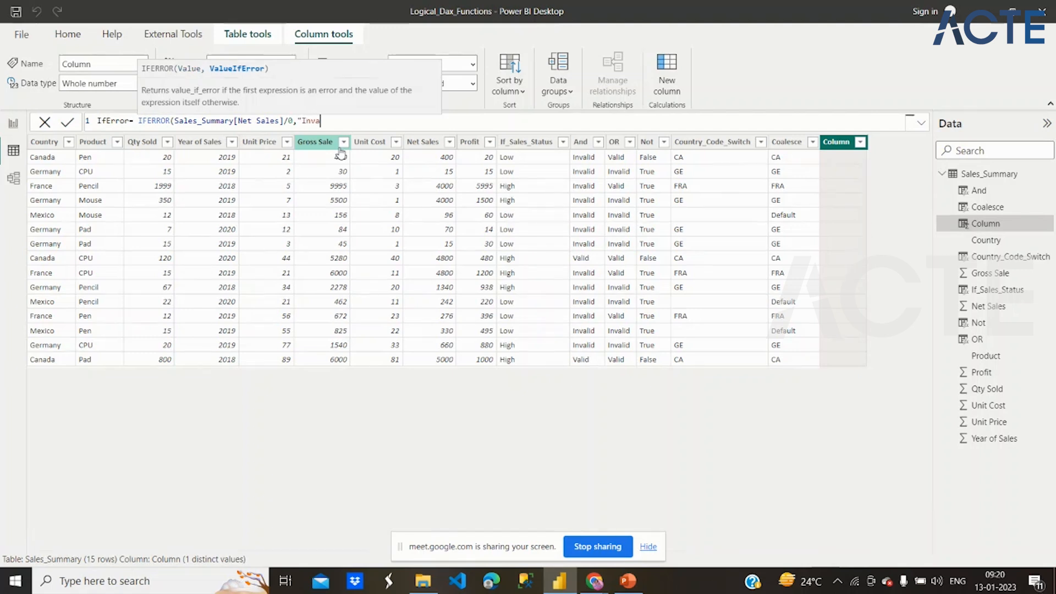
pyautogui.write('lid")')
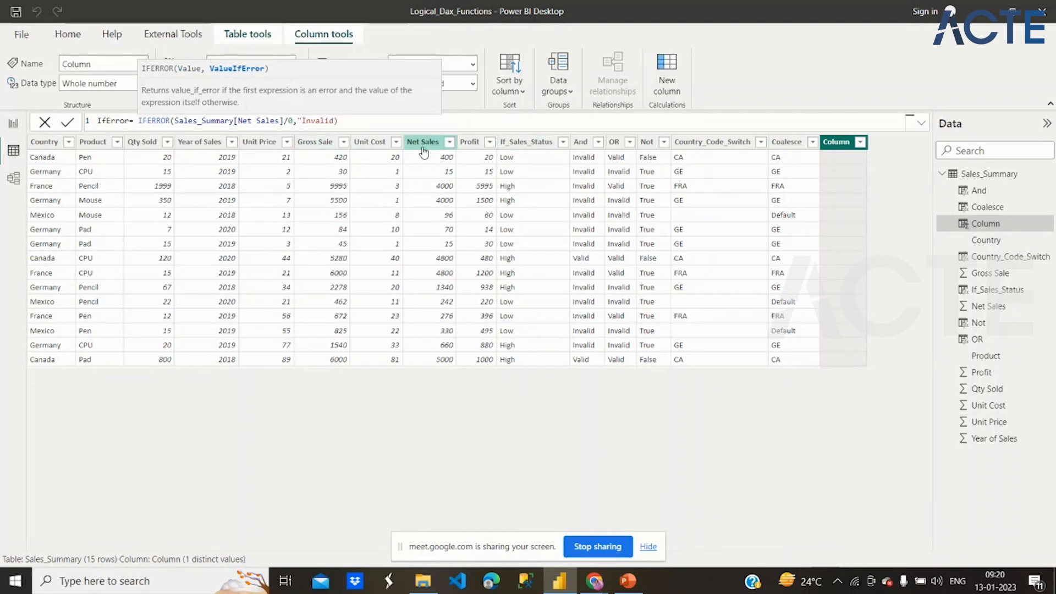
pyautogui.click(293, 120)
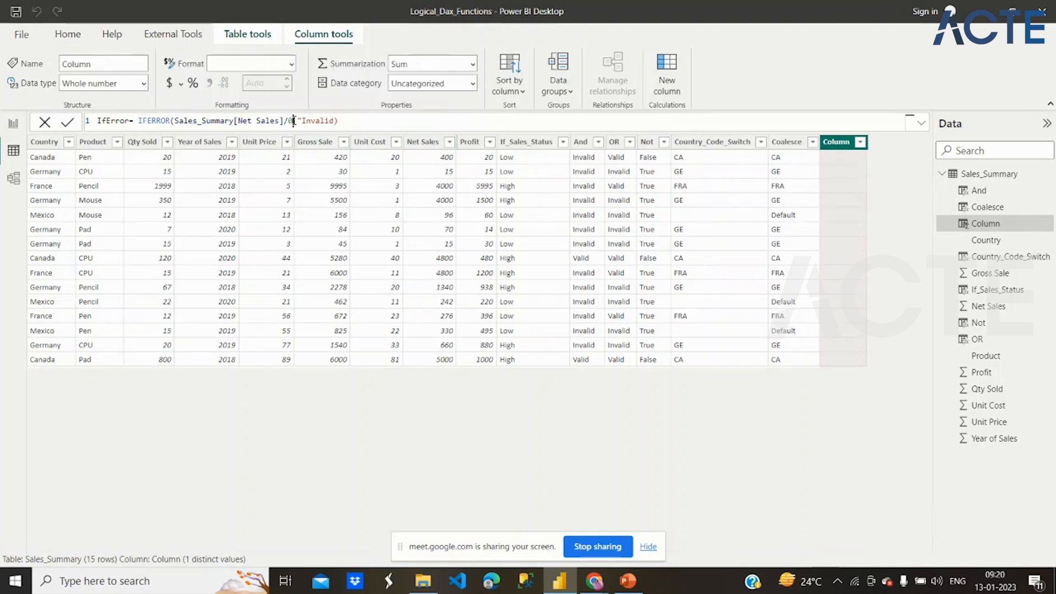
pyautogui.moveTo(293, 120); pyautogui.dragTo(247, 121)
pyautogui.click(350, 124)
pyautogui.click(334, 121)
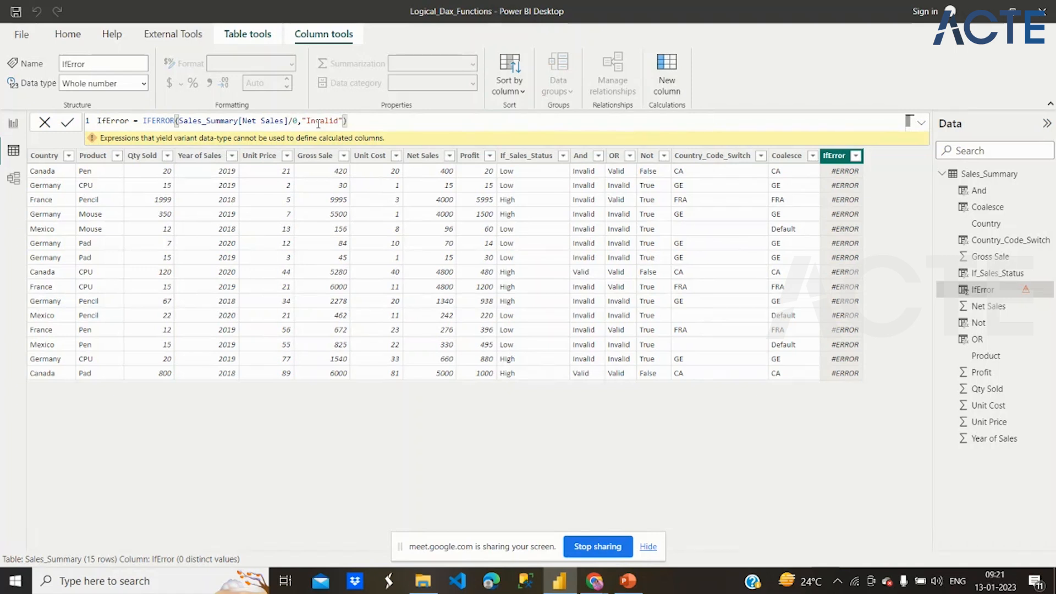
# - Replace the "Invalid" text in the IfError formula with the number 0 and commit the formula
pyautogui.doubleClick(319, 121)
pyautogui.press('BackSpace')
pyautogui.press('BackSpace')
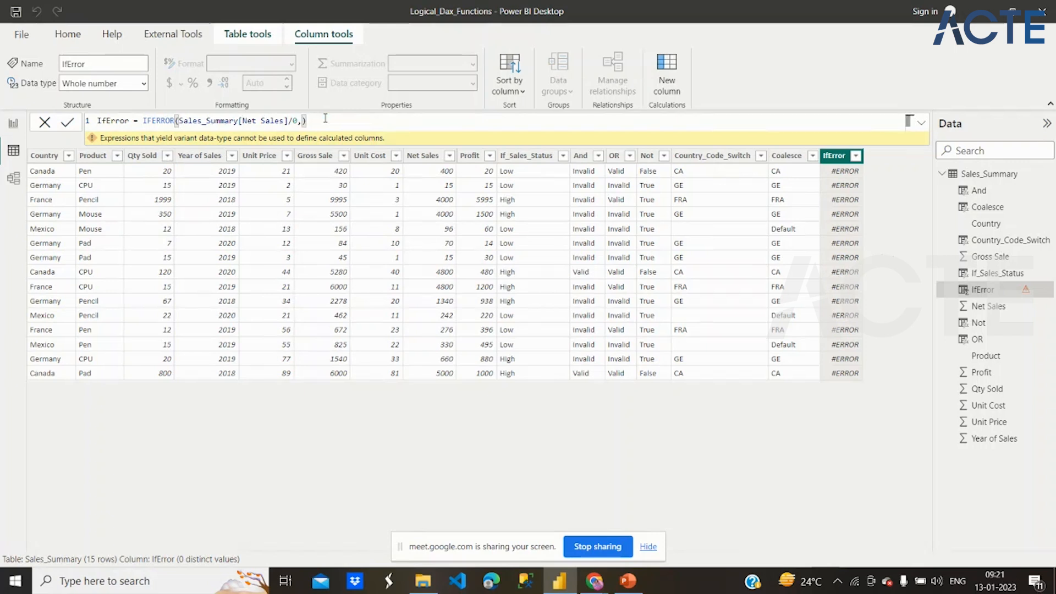
pyautogui.write('0')
pyautogui.press('Return')
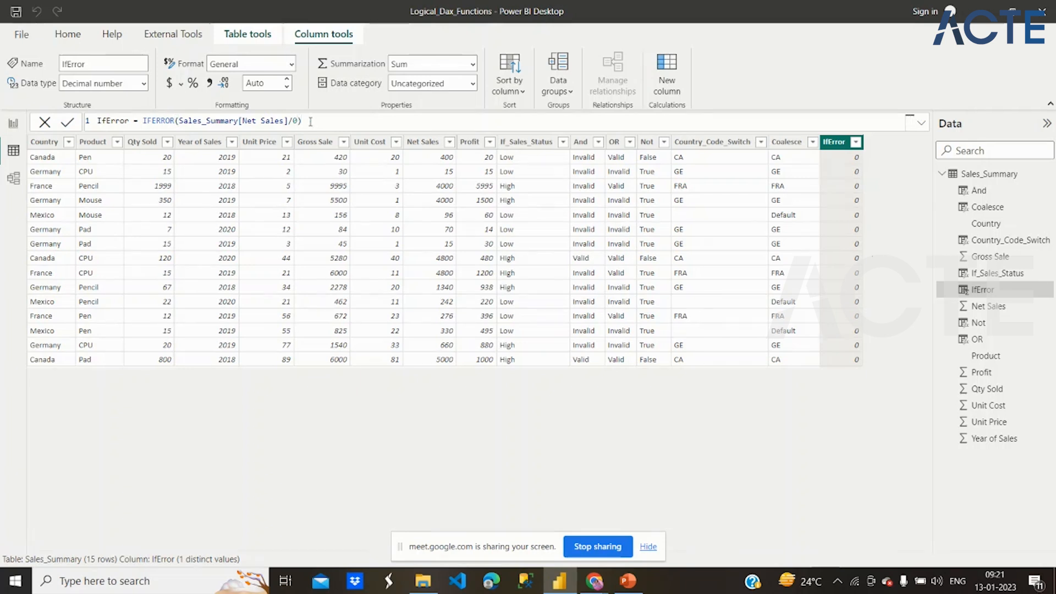
# - Try the IfError formula without its second argument, and restore 0 as the value if error
pyautogui.press('Return')
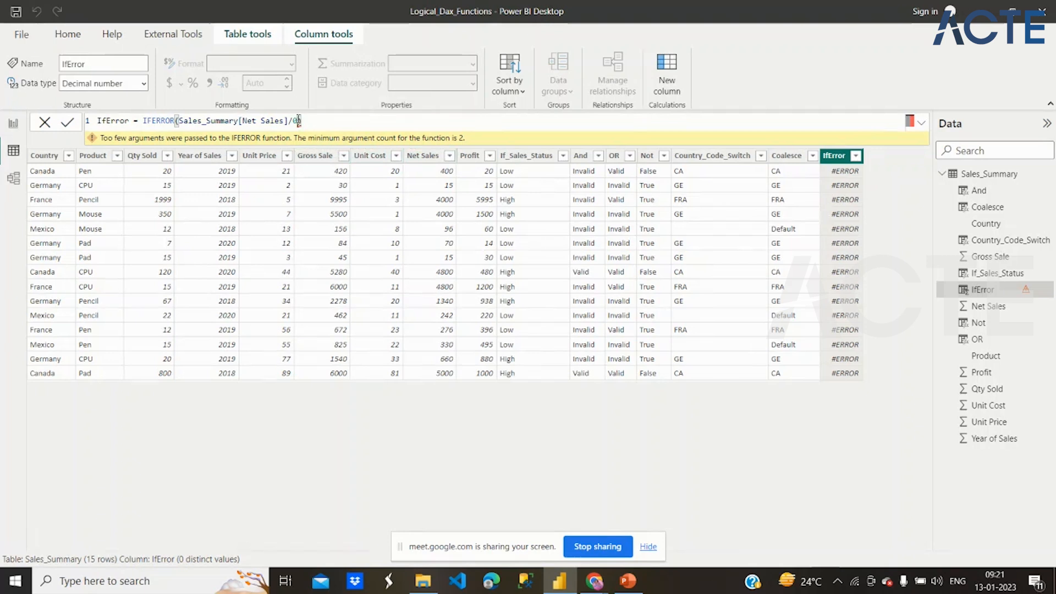
pyautogui.write(')')
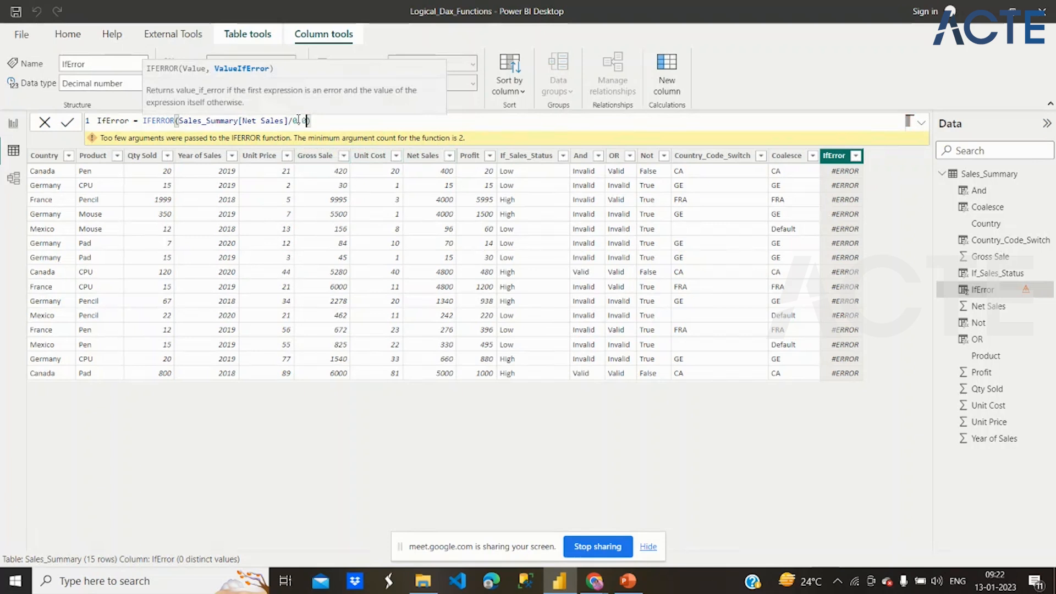
pyautogui.press('Return')
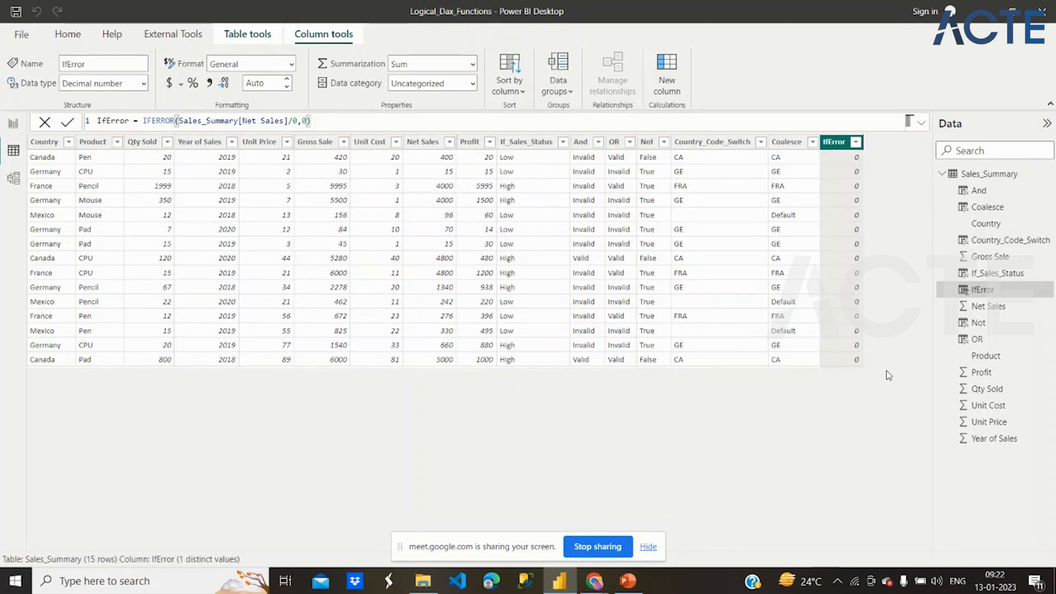
# - Add another calculated column named In and begin its formula with the CALCULATE function
pyautogui.click(673, 64)
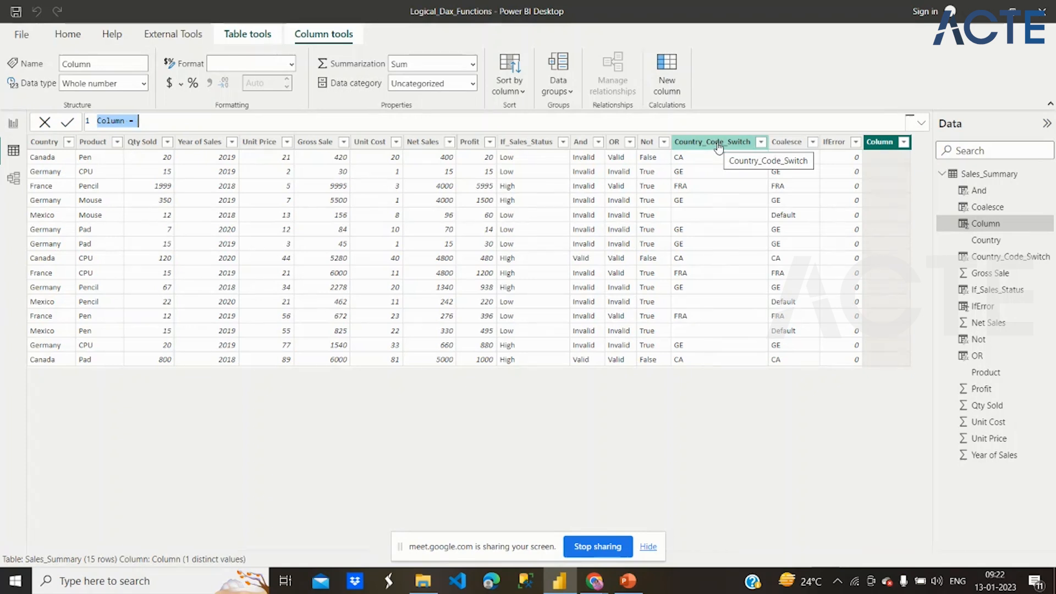
pyautogui.write('I')
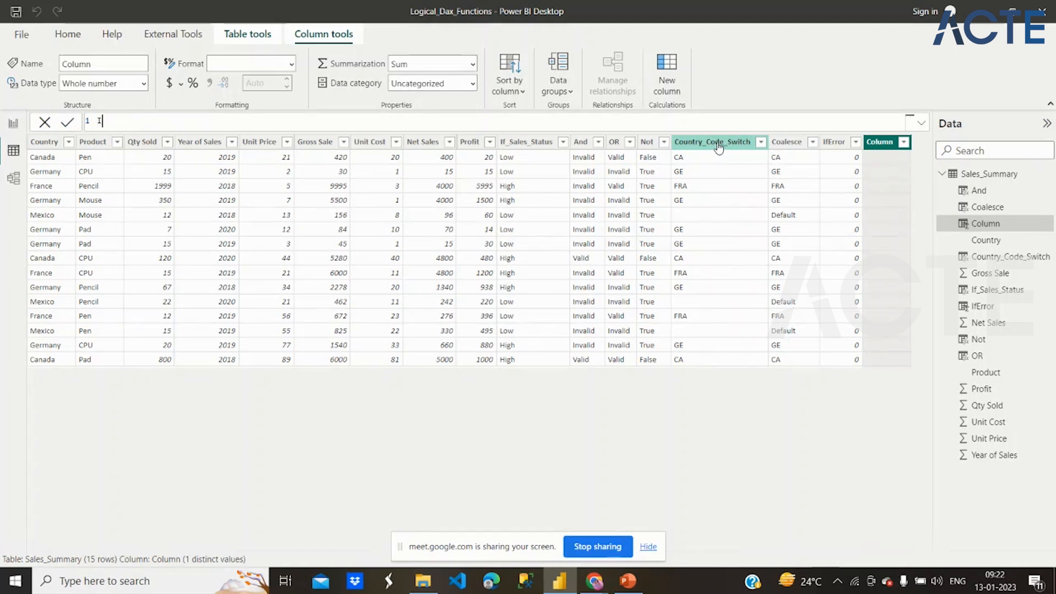
pyautogui.write('n -')
pyautogui.write('Cal')
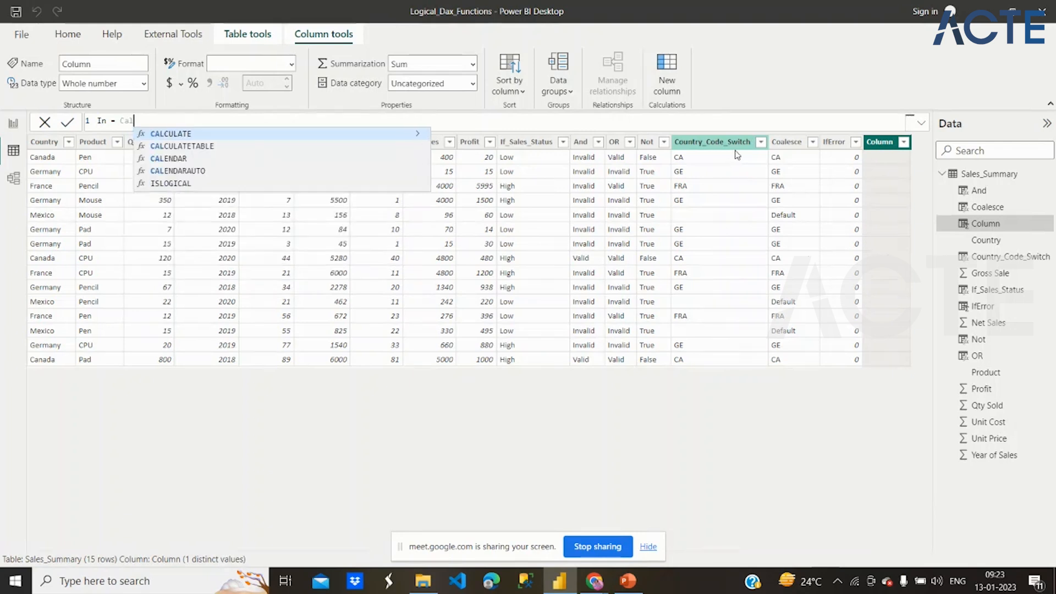
pyautogui.click(389, 136)
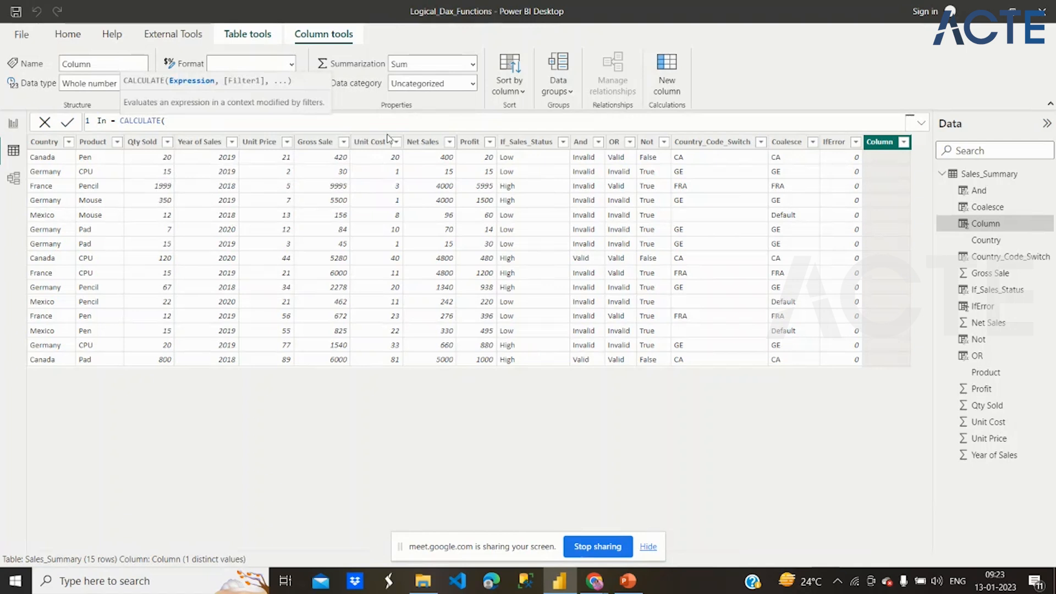
# - Enter SUM(Sales_Summary[Net Sales]) as the expression to calculate in the In column's formula
pyautogui.write('Sum')
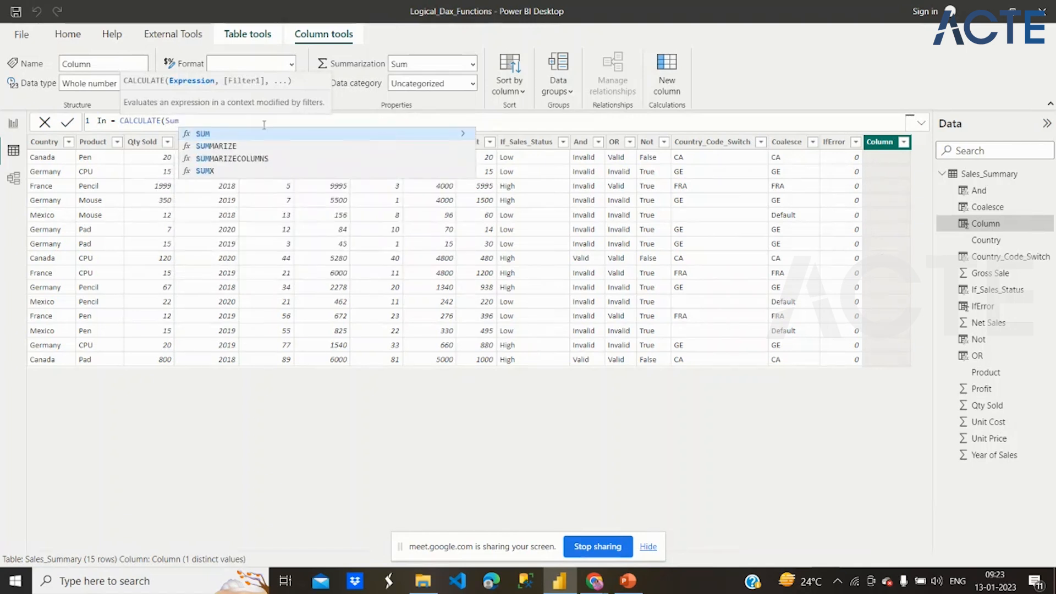
pyautogui.click(272, 135)
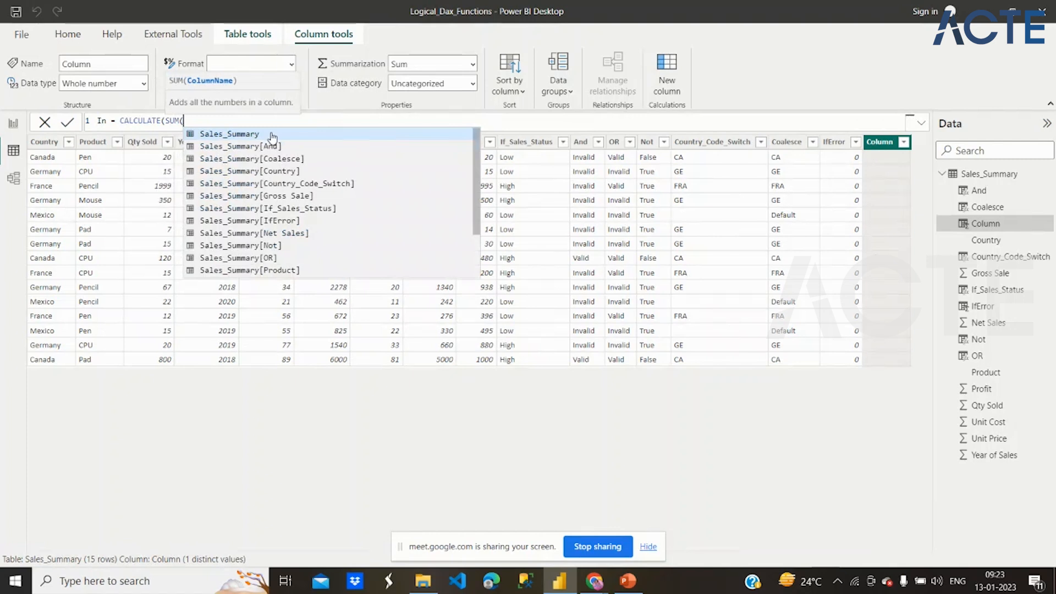
pyautogui.click(287, 233)
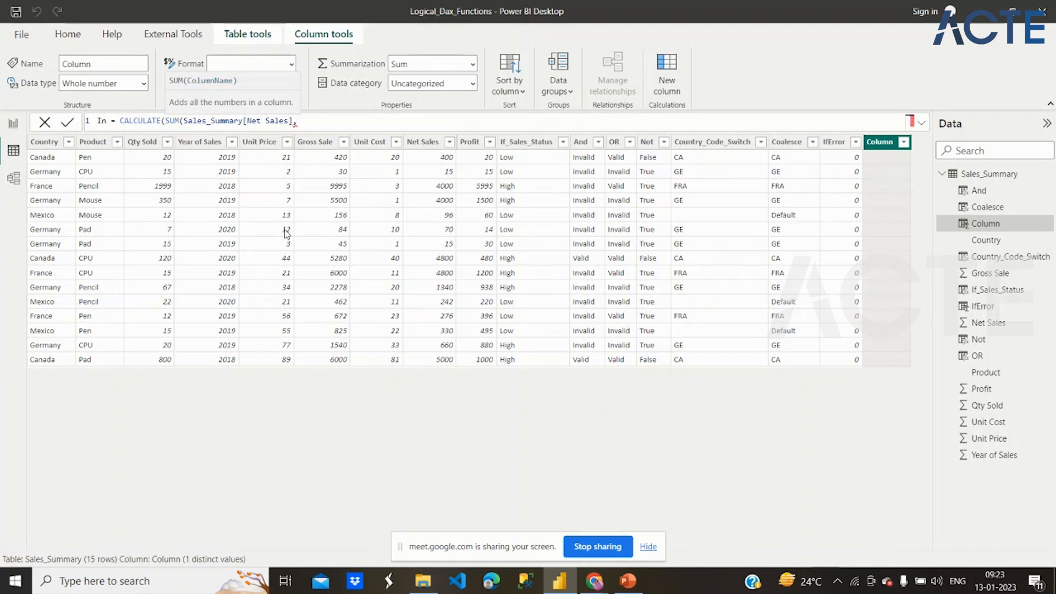
pyautogui.press('BackSpace')
pyautogui.write(')')
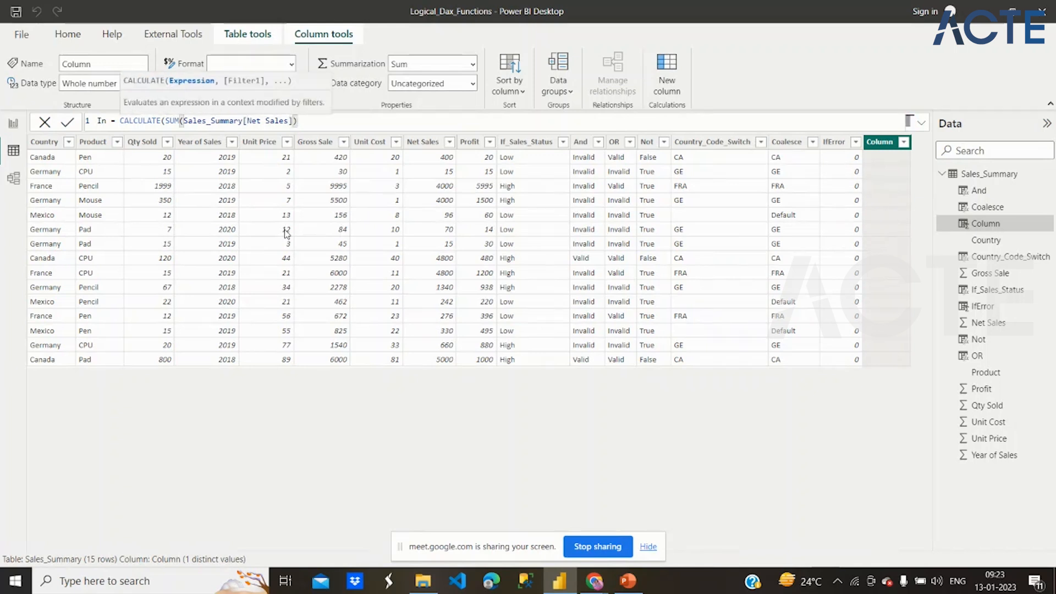
pyautogui.write(',')
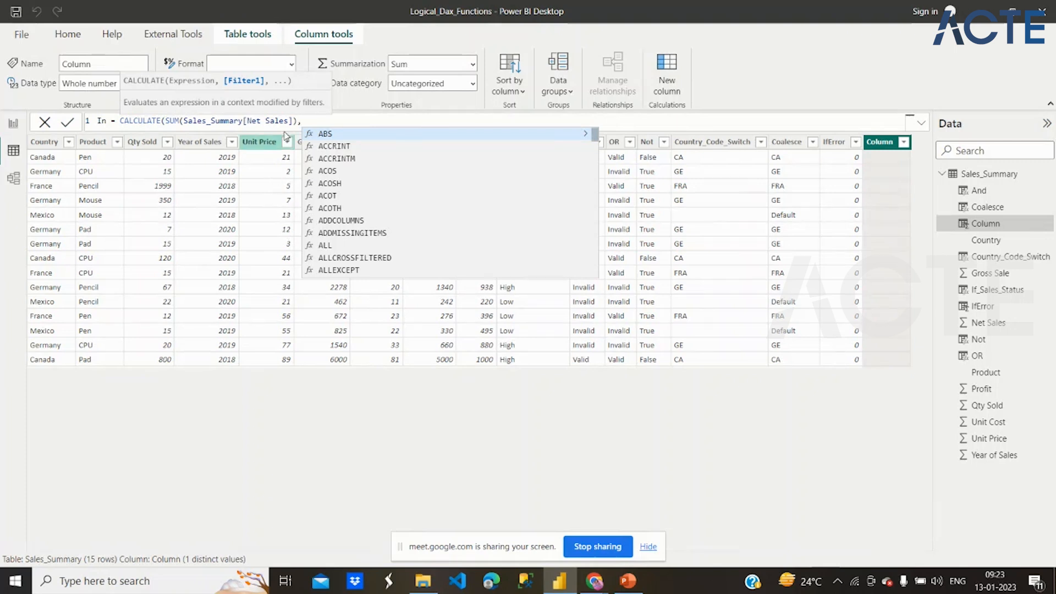
# - Add a filter argument to the CALCULATE formula that tests Sales_Summary[Country] with the IN operator
pyautogui.write('Country]')
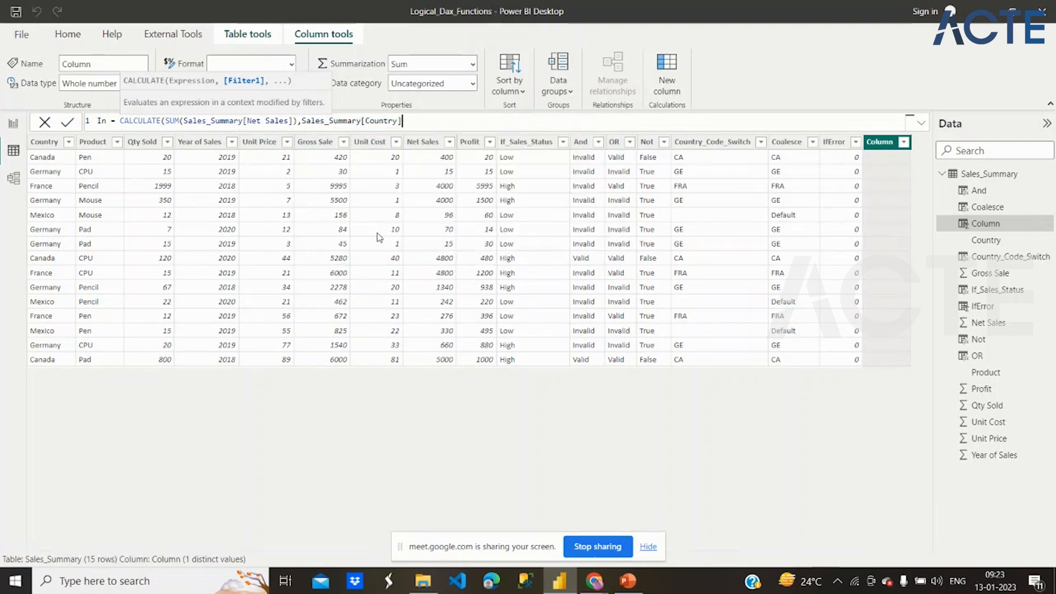
pyautogui.click(377, 233)
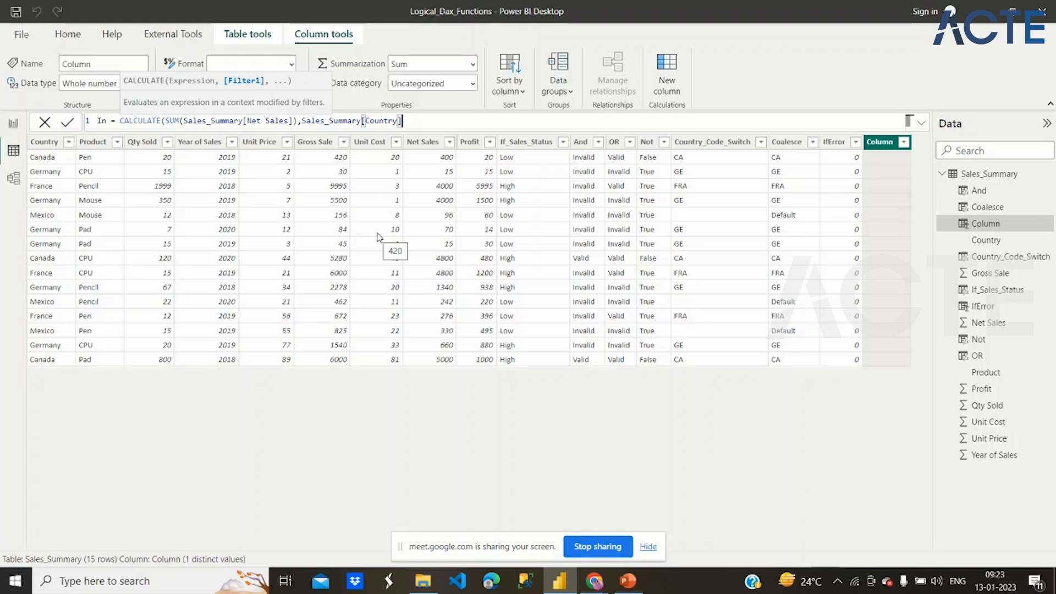
pyautogui.write('IN')
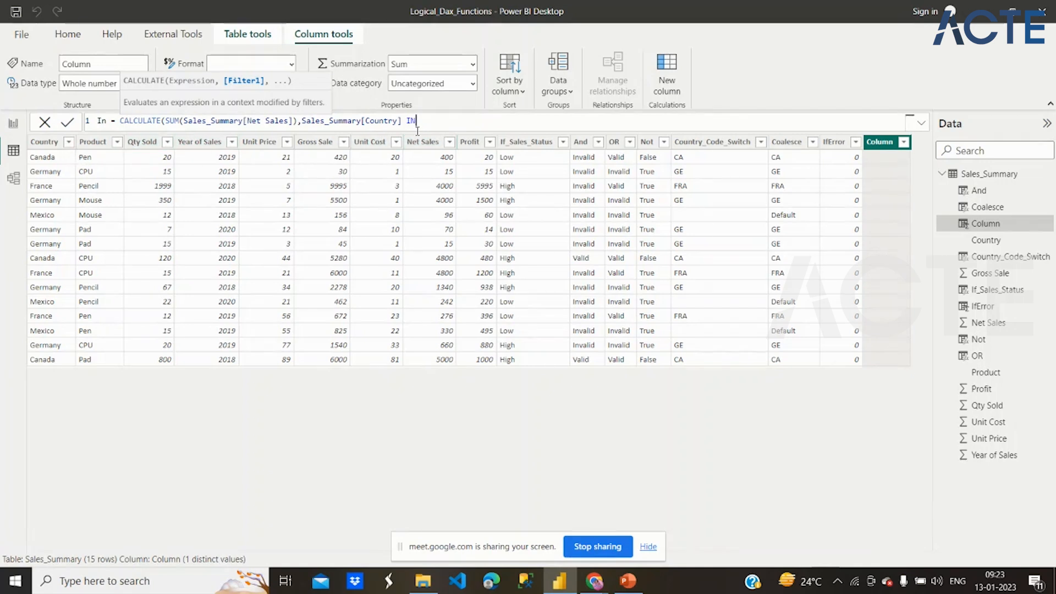
# - Complete the country filter with the list {"Canada","France"}, close the CALCULATE function and commit the In column
pyautogui.write('(')
pyautogui.write('"Canada","France"')
pyautogui.write(')')
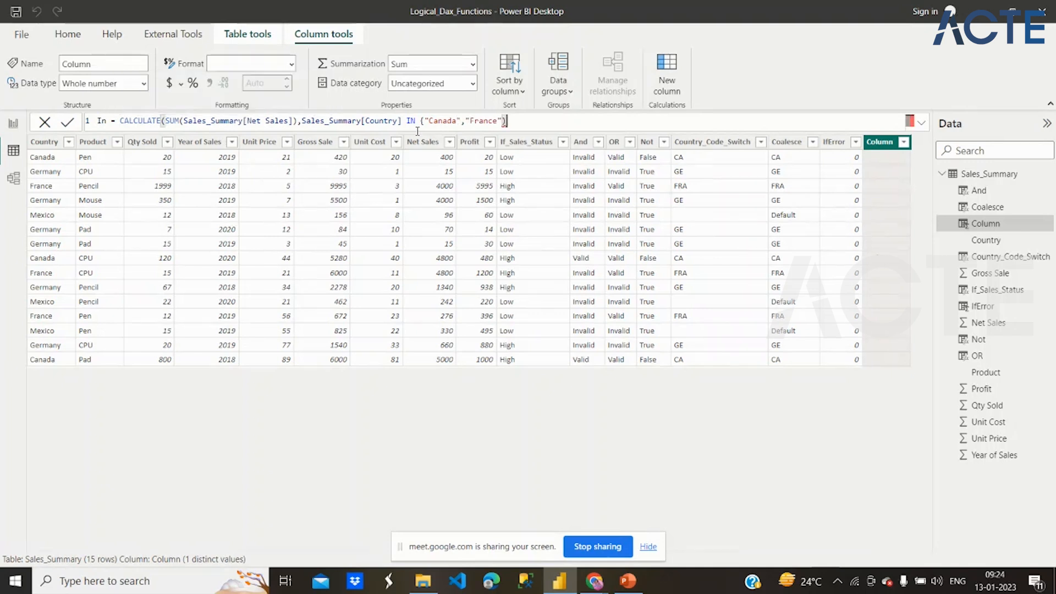
pyautogui.press('BackSpace')
pyautogui.write('}')
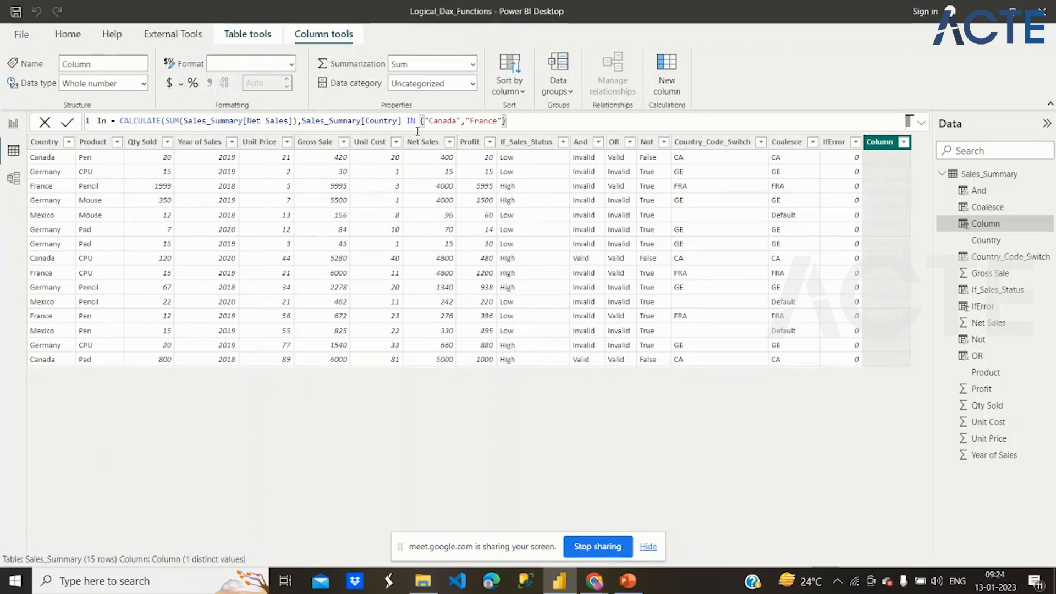
pyautogui.write(')')
pyautogui.press('Return')
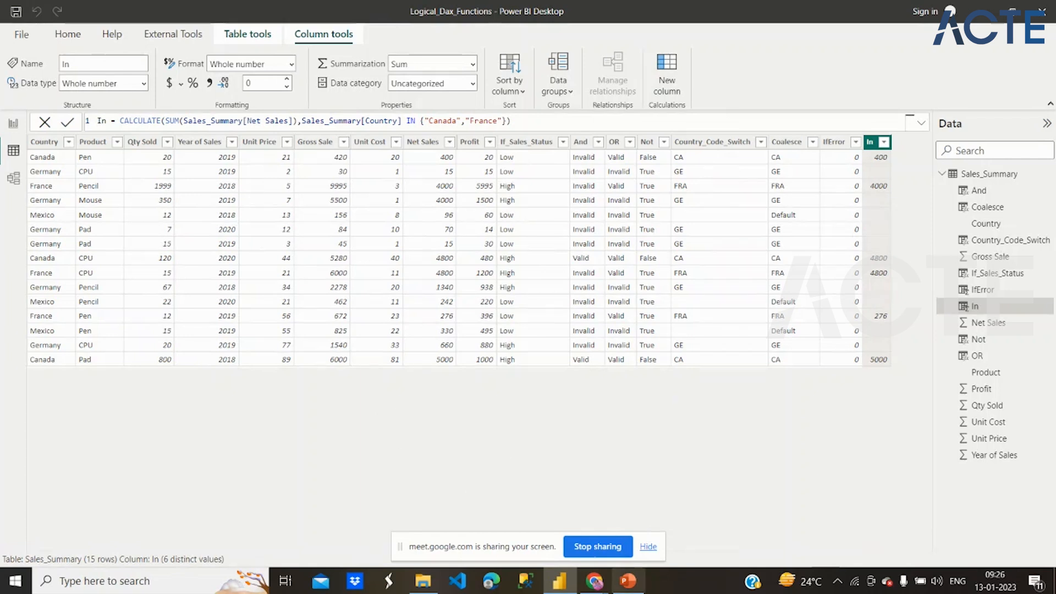
# - Switch to the course slides in PowerPoint and review the filter DAX functions overview with the ALL and ALLEXCEPT slides
pyautogui.click(628, 582)
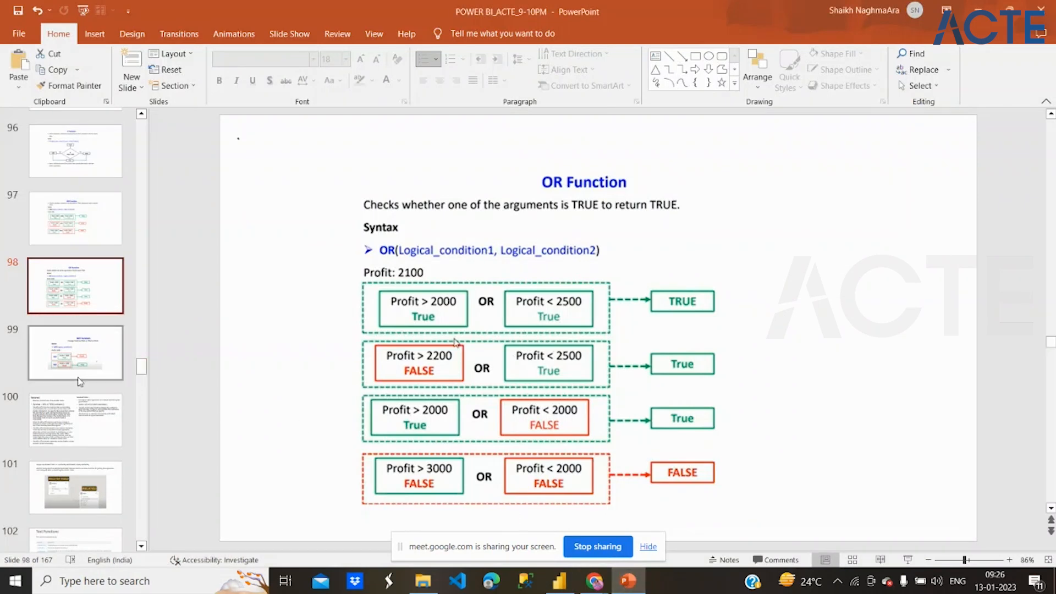
pyautogui.scroll(13, 74, 345)
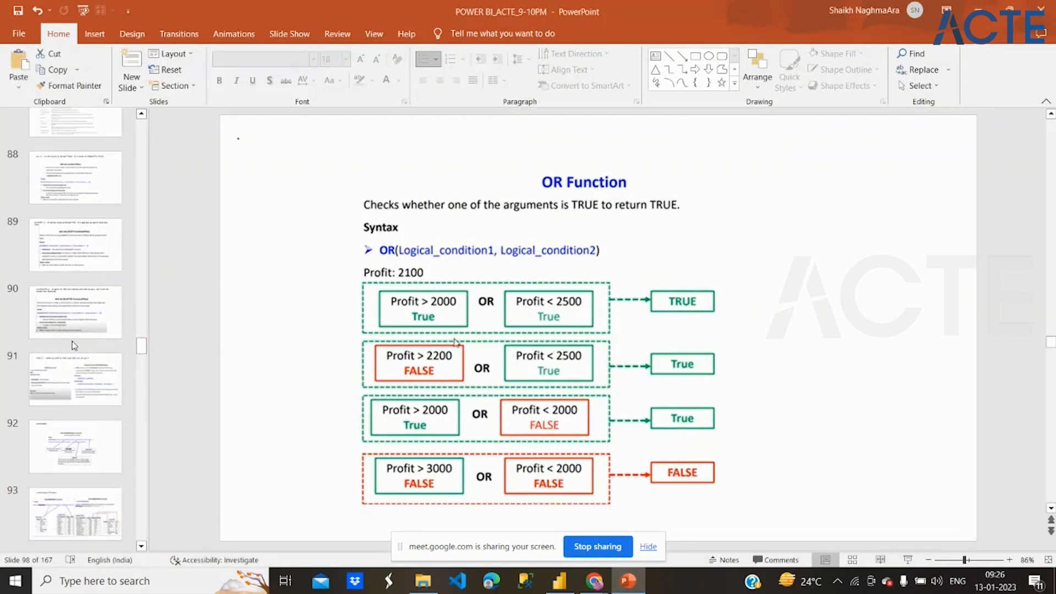
pyautogui.click(73, 345)
pyautogui.click(65, 281)
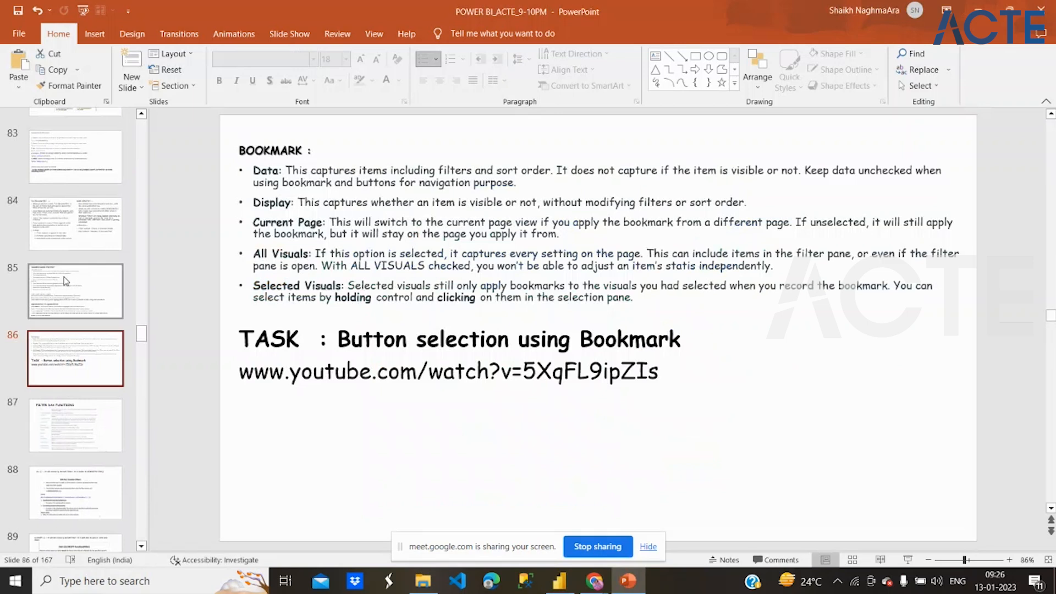
pyautogui.click(76, 410)
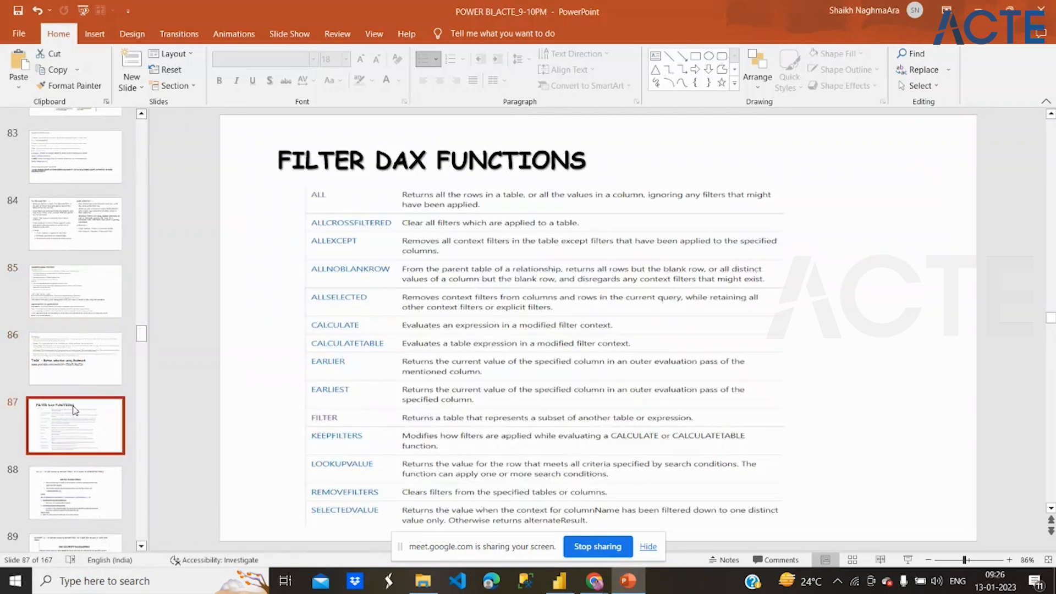
pyautogui.scroll(-2, 75, 410)
pyautogui.click(75, 410)
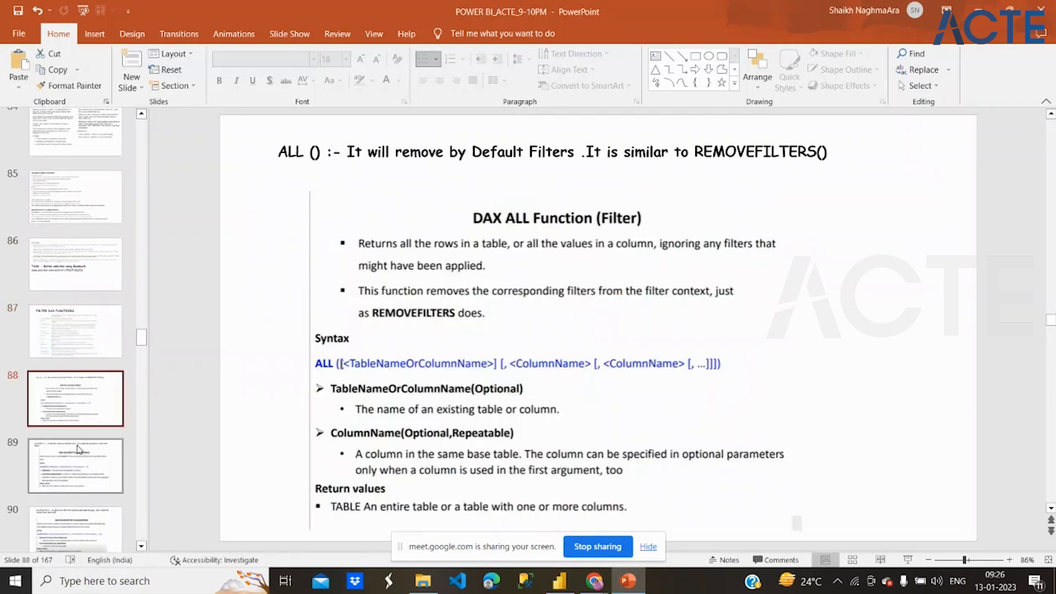
pyautogui.click(79, 449)
# - Look through the following slides for the time intelligence material and view the Current Year Sales/Previous Year Sales slide
pyautogui.scroll(-5, 79, 450)
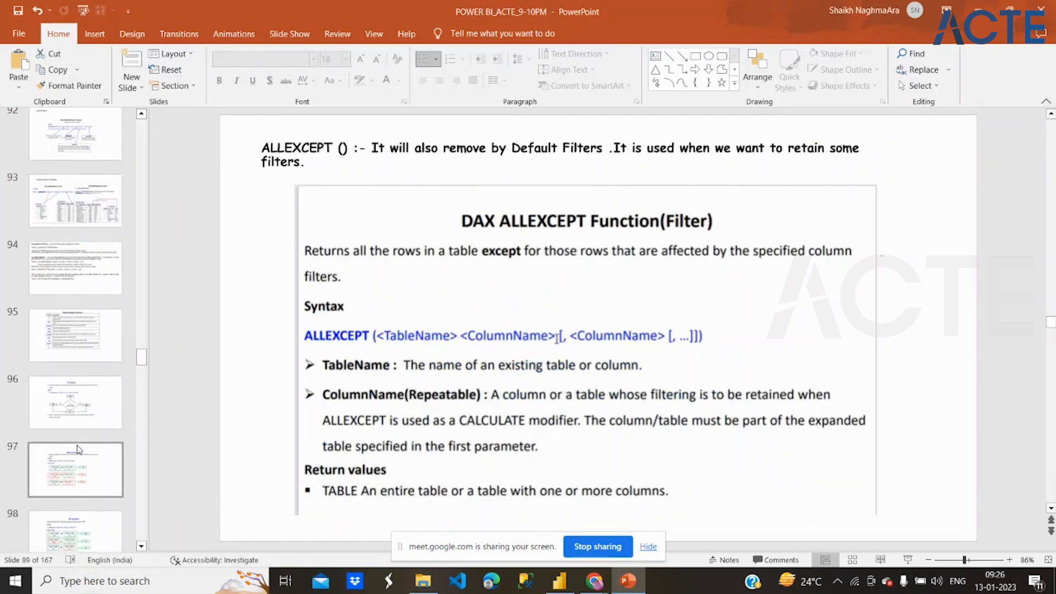
pyautogui.scroll(-8, 79, 450)
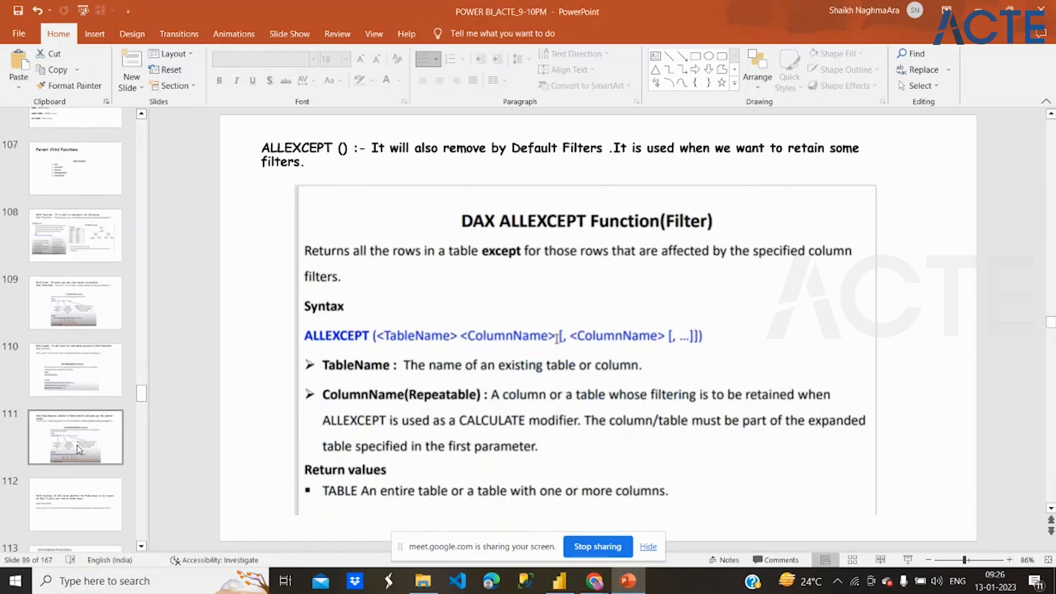
pyautogui.scroll(-2, 77, 446)
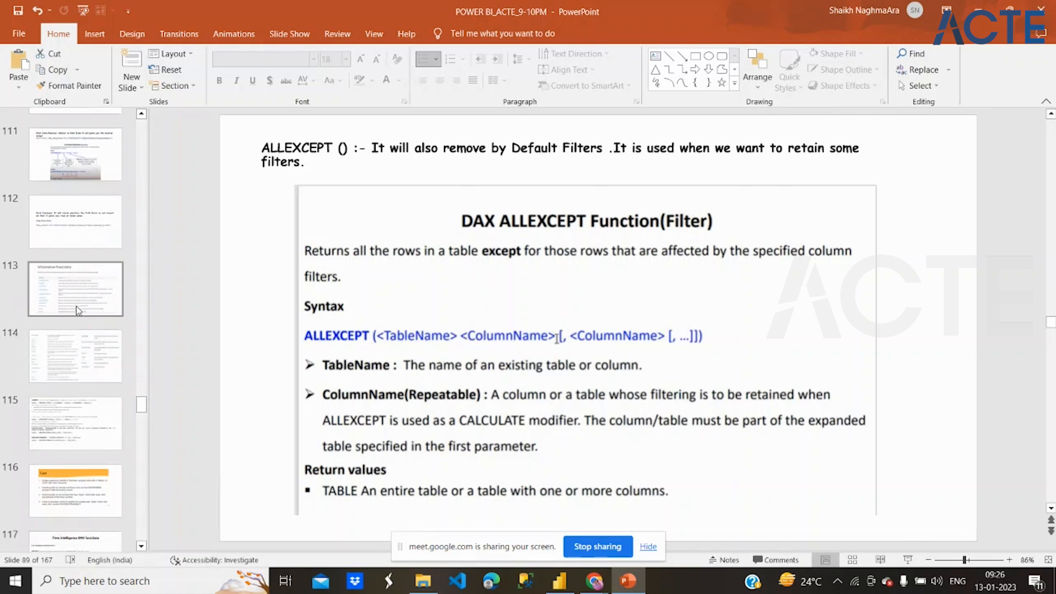
pyautogui.scroll(-5, 77, 424)
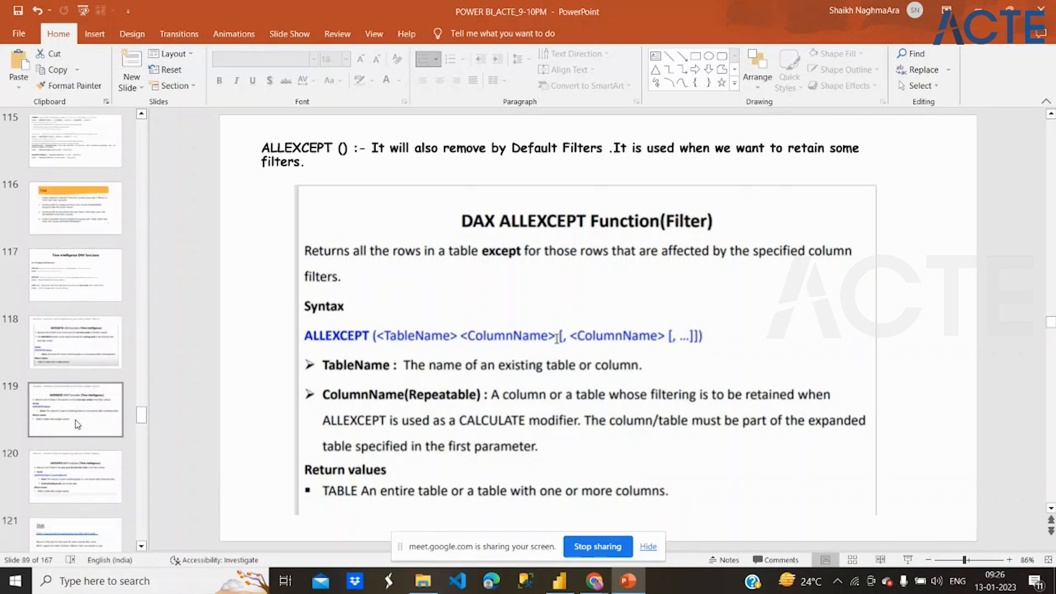
pyautogui.scroll(-4, 77, 424)
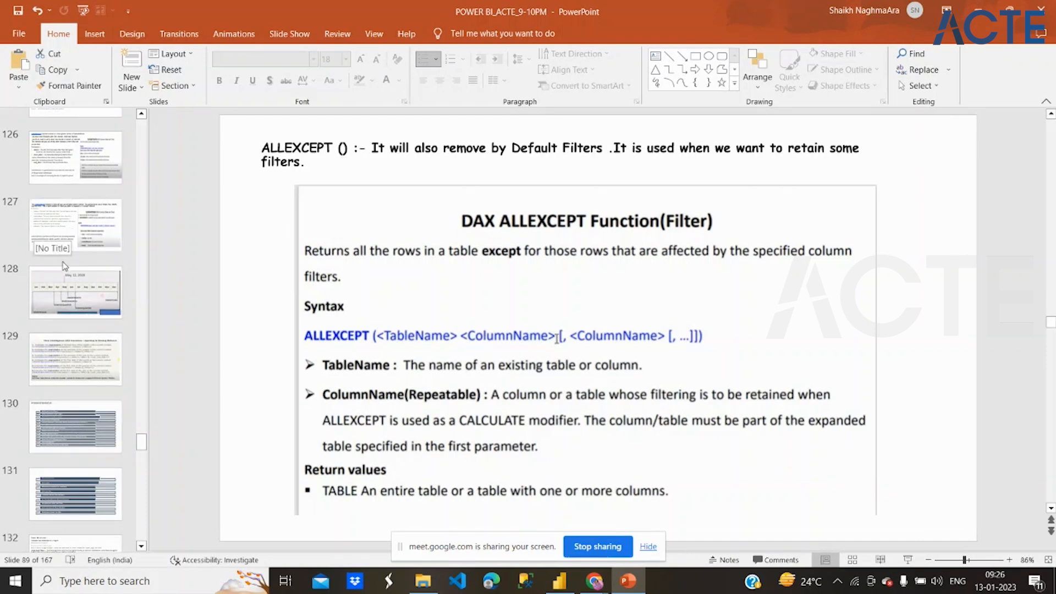
pyautogui.scroll(1, 65, 209)
pyautogui.click(65, 208)
pyautogui.click(66, 169)
pyautogui.scroll(1, 66, 169)
pyautogui.click(66, 169)
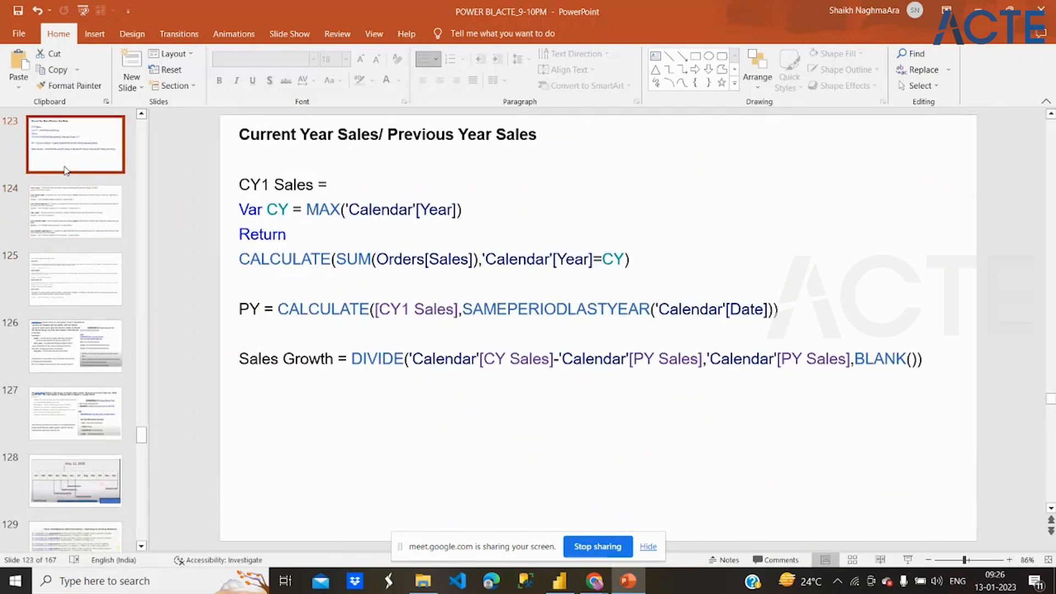
# - Go back through the preceding slides to view the PreviousDay to SamePeriodLastYear definitions and the DATESYTD function slide
pyautogui.scroll(1, 66, 169)
pyautogui.click(66, 169)
pyautogui.click(71, 199)
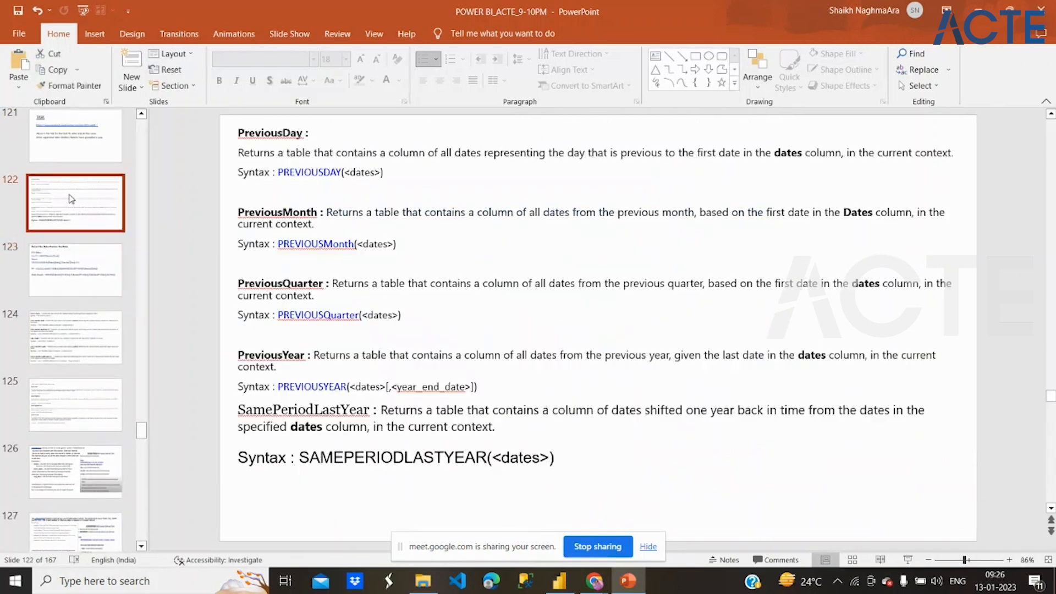
pyautogui.scroll(1, 71, 213)
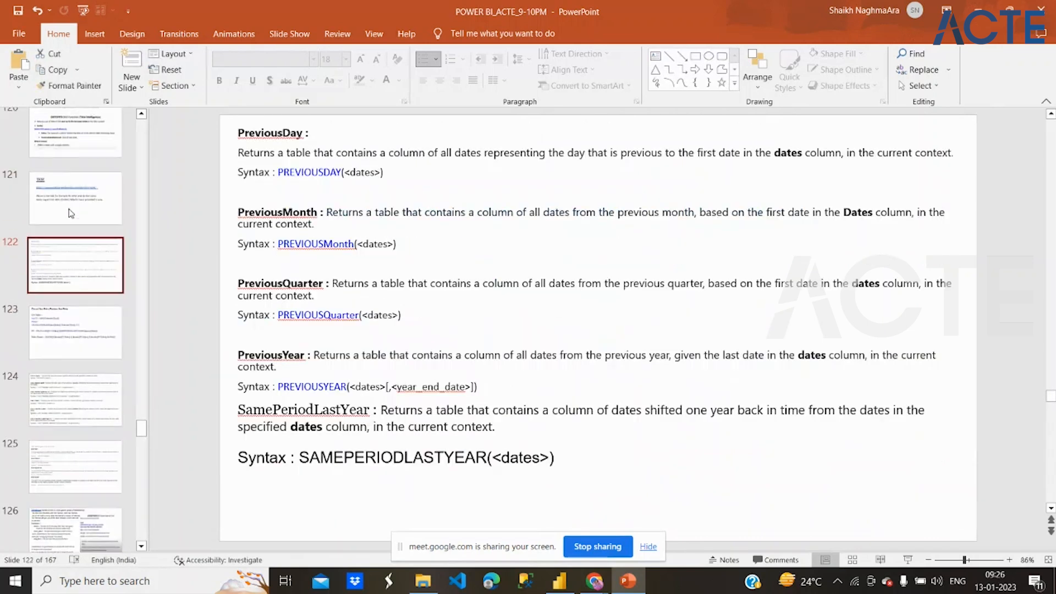
pyautogui.rightClick(65, 142)
pyautogui.click(65, 141)
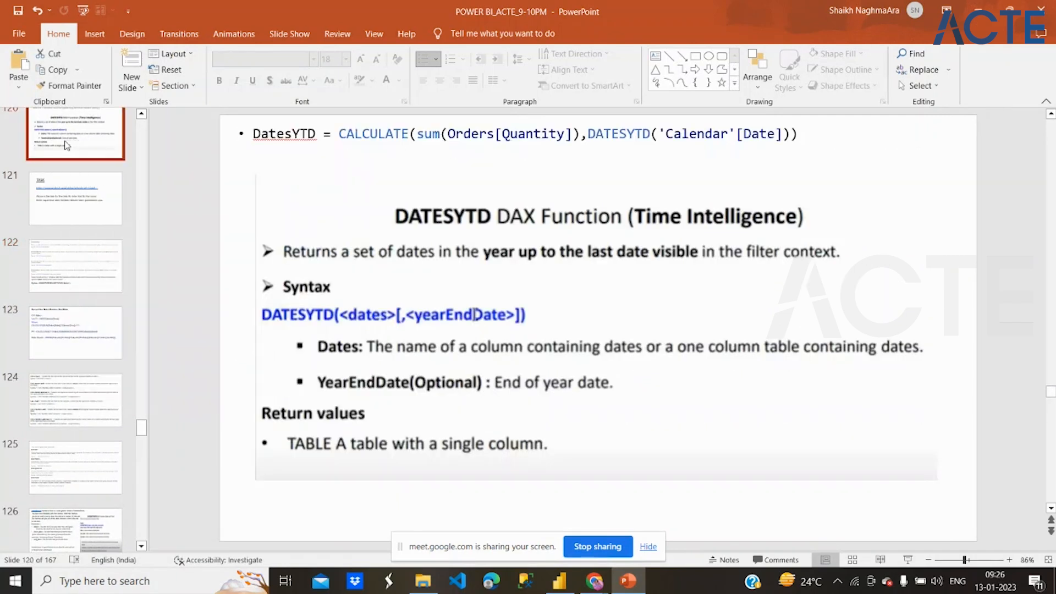
# - Open the Time intelligence DAX functions slide and highlight the Total MTD heading
pyautogui.scroll(3, 65, 141)
pyautogui.scroll(2, 65, 145)
pyautogui.click(78, 276)
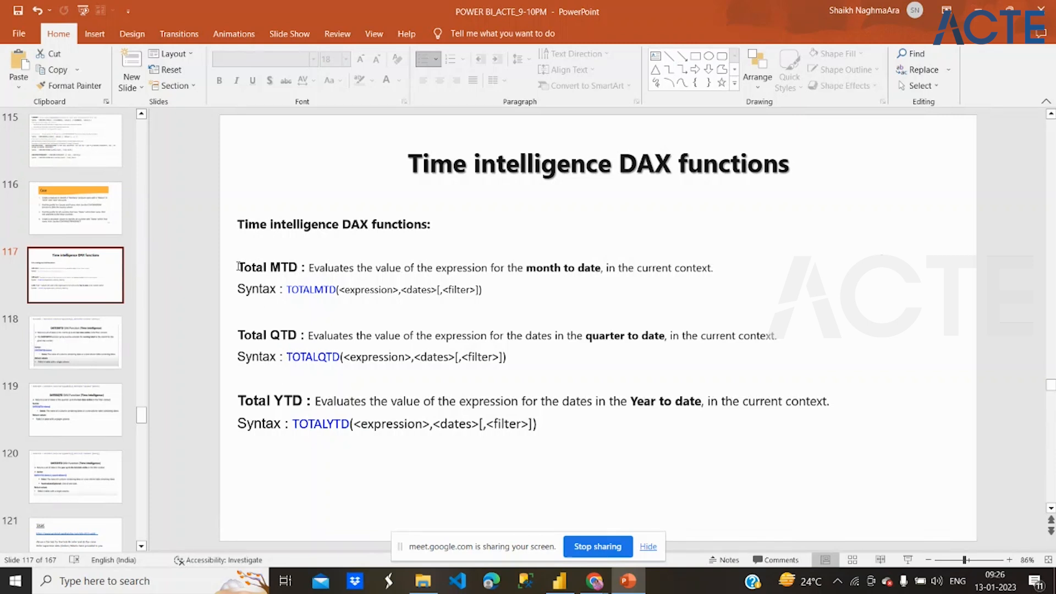
pyautogui.moveTo(238, 267); pyautogui.dragTo(306, 260)
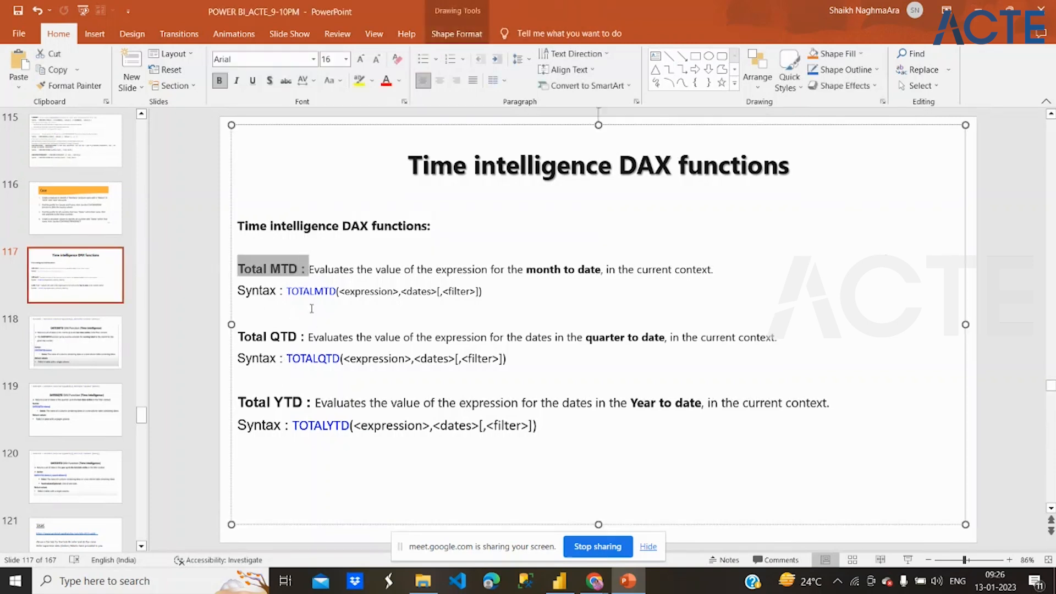
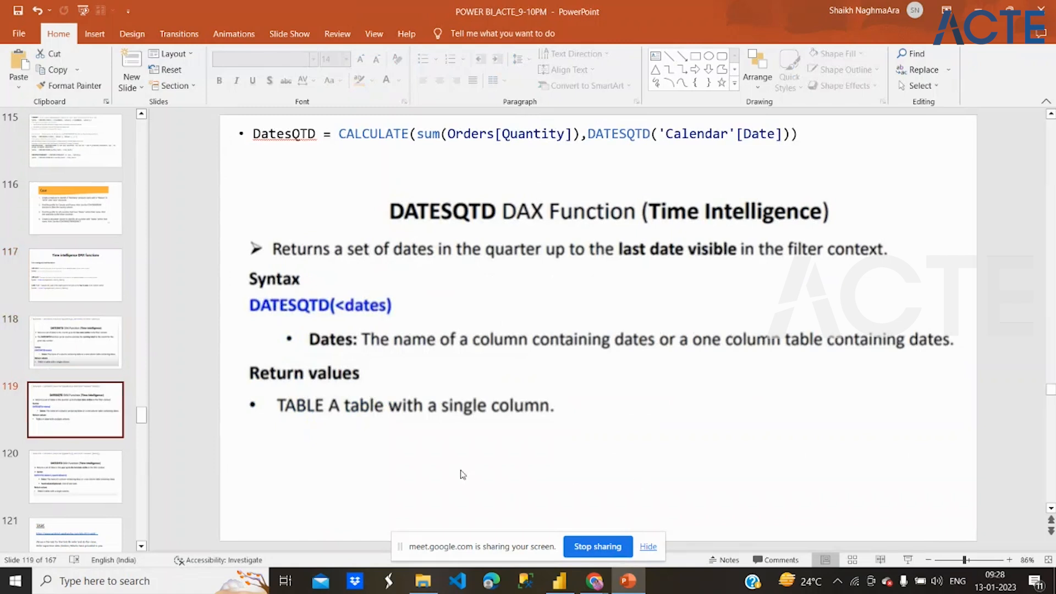
# - Skim the slides following the DATESQTD slide and switch to the Microsoft Learn Time intelligence functions page in Chrome
pyautogui.scroll(-3, 90, 486)
pyautogui.scroll(-7, 91, 486)
pyautogui.scroll(-5, 91, 486)
pyautogui.scroll(-6, 91, 487)
pyautogui.hotkey('alt', 'Tab')
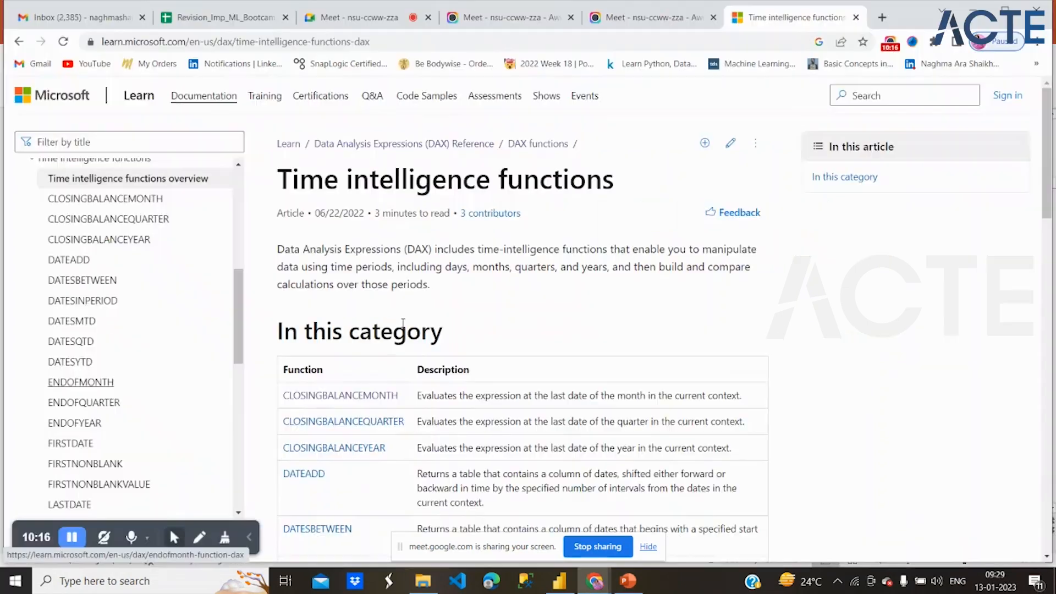
# - Read through the table of time intelligence functions from CLOSINGBALANCEMONTH down to TOTALYTD
pyautogui.scroll(-6, 403, 323)
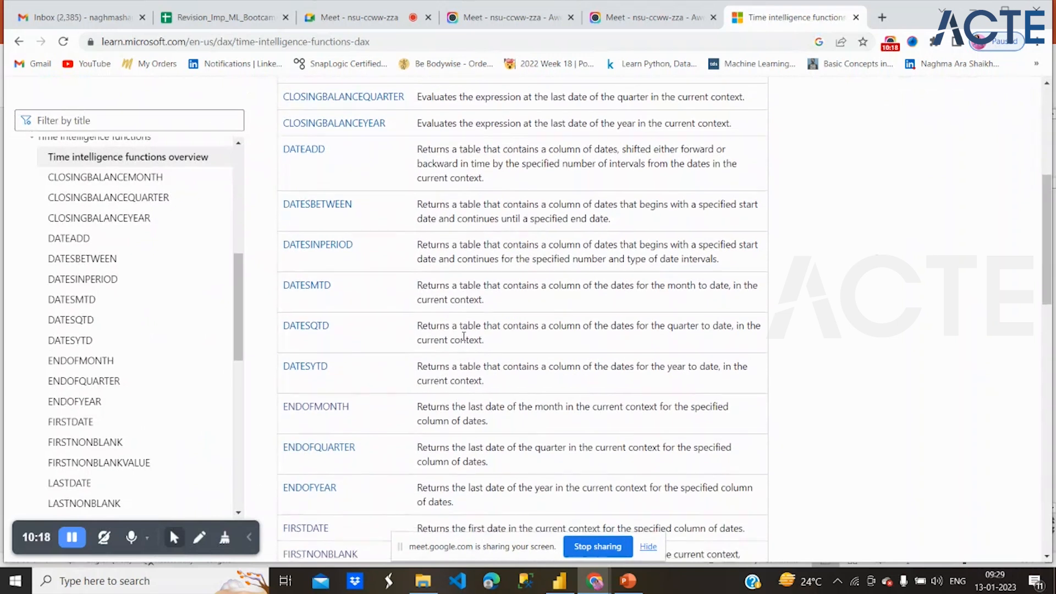
pyautogui.scroll(1, 463, 337)
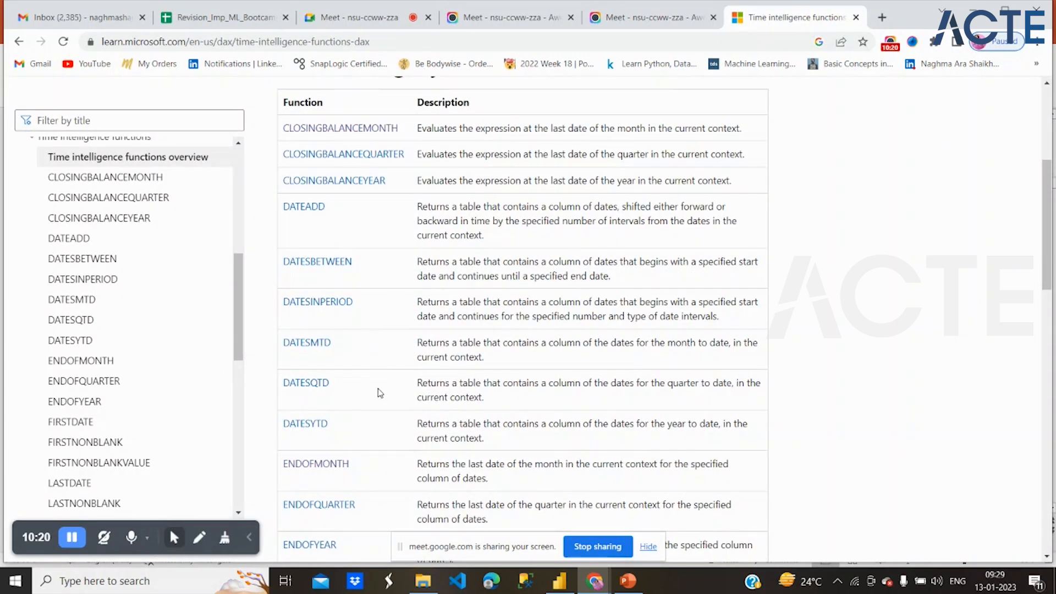
pyautogui.scroll(-3, 378, 392)
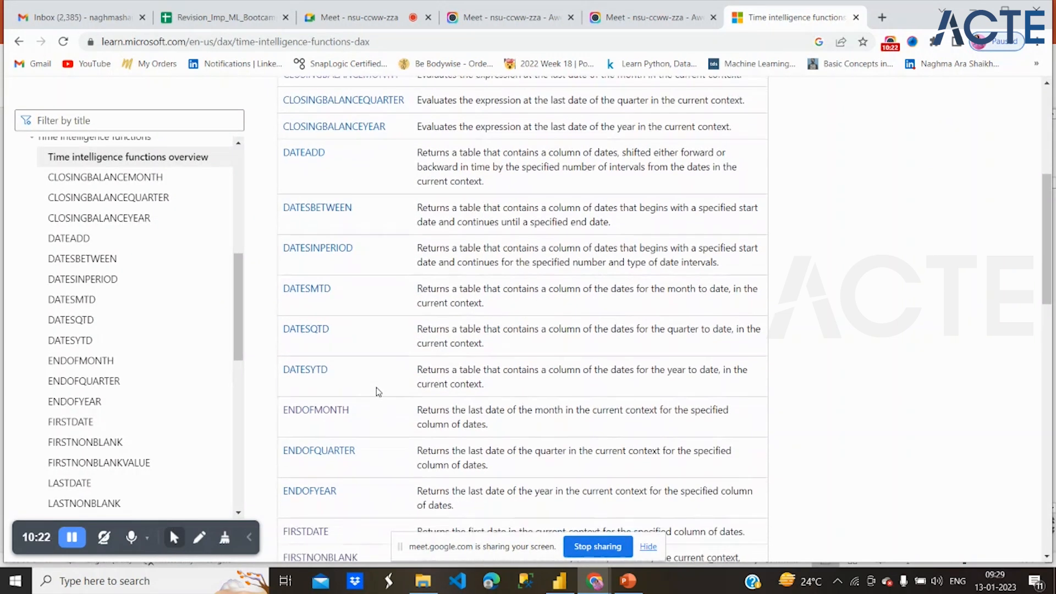
pyautogui.scroll(-7, 378, 392)
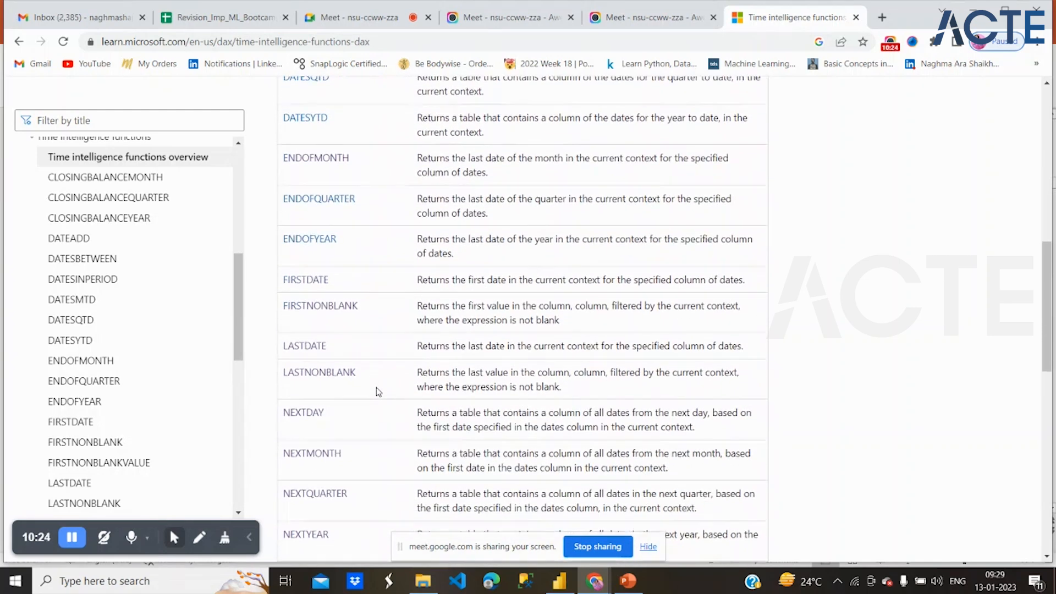
pyautogui.scroll(-9, 378, 392)
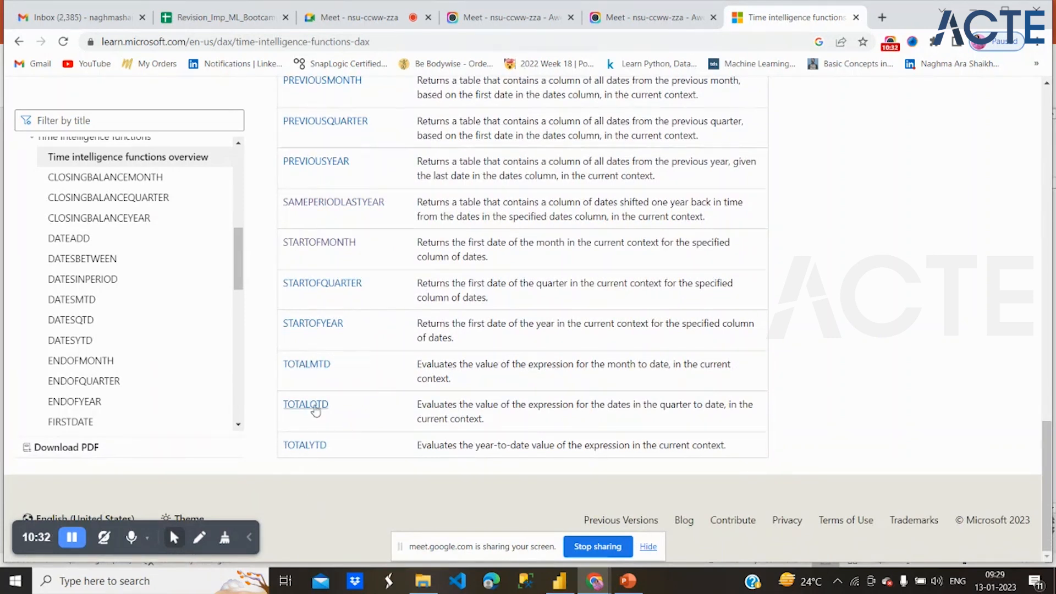
# - Review the function table upward from the TOTALMTD, TOTALQTD and TOTALYTD entries past SAMEPERIODLASTYEAR and PARALLELPERIOD to DATEADD
pyautogui.scroll(1, 308, 408)
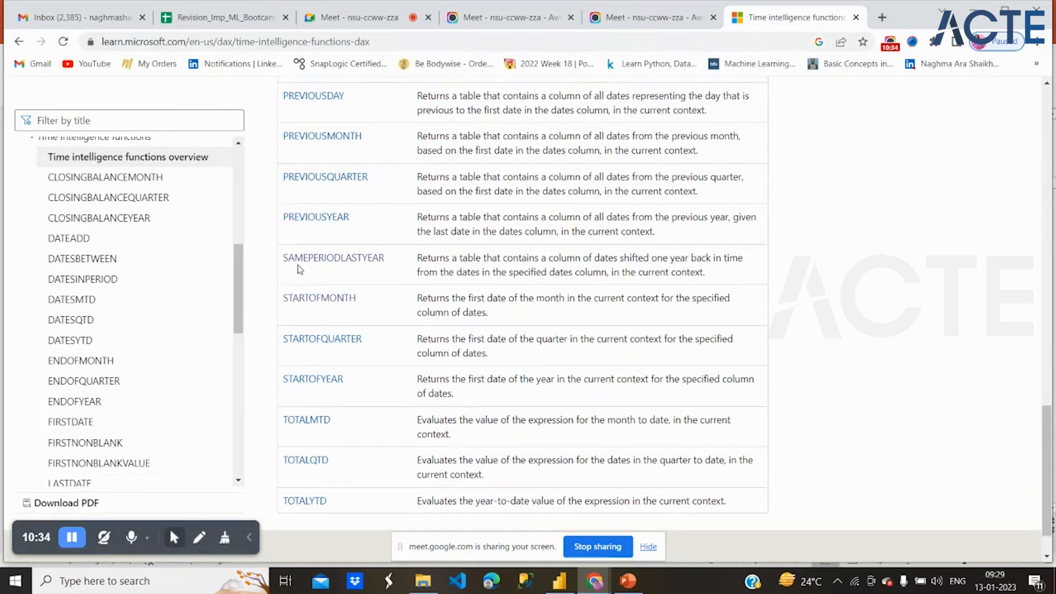
pyautogui.scroll(1, 299, 268)
pyautogui.scroll(1, 323, 116)
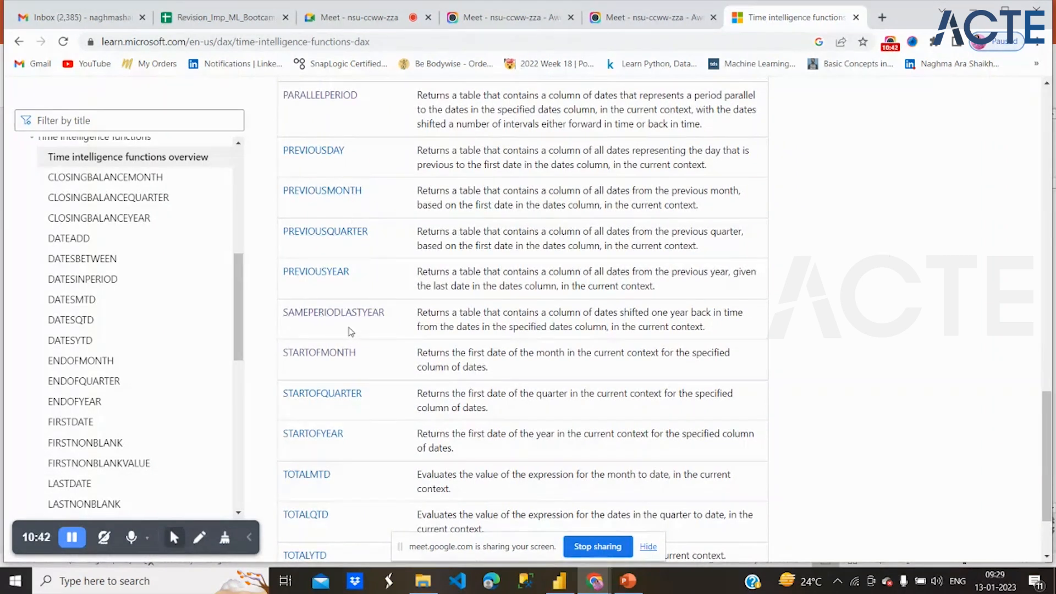
pyautogui.scroll(2, 351, 331)
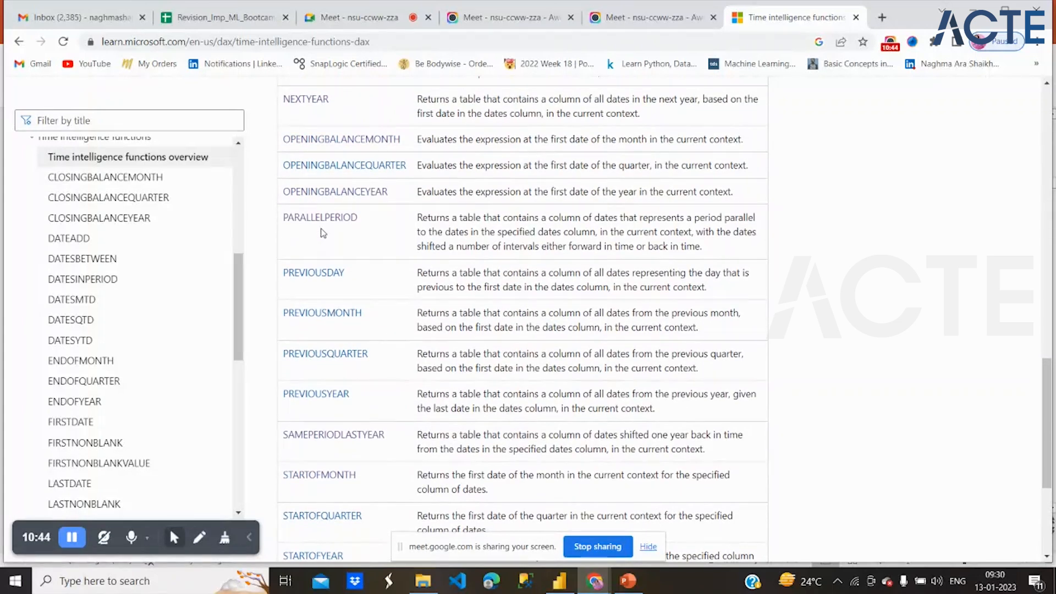
pyautogui.scroll(4, 323, 233)
pyautogui.scroll(3, 323, 233)
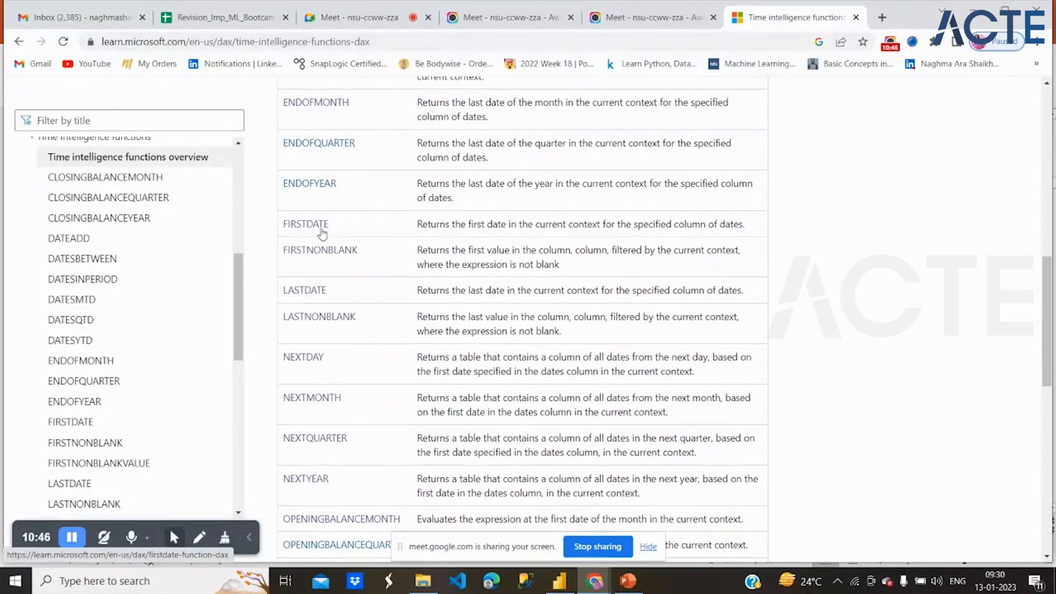
pyautogui.scroll(1, 350, 292)
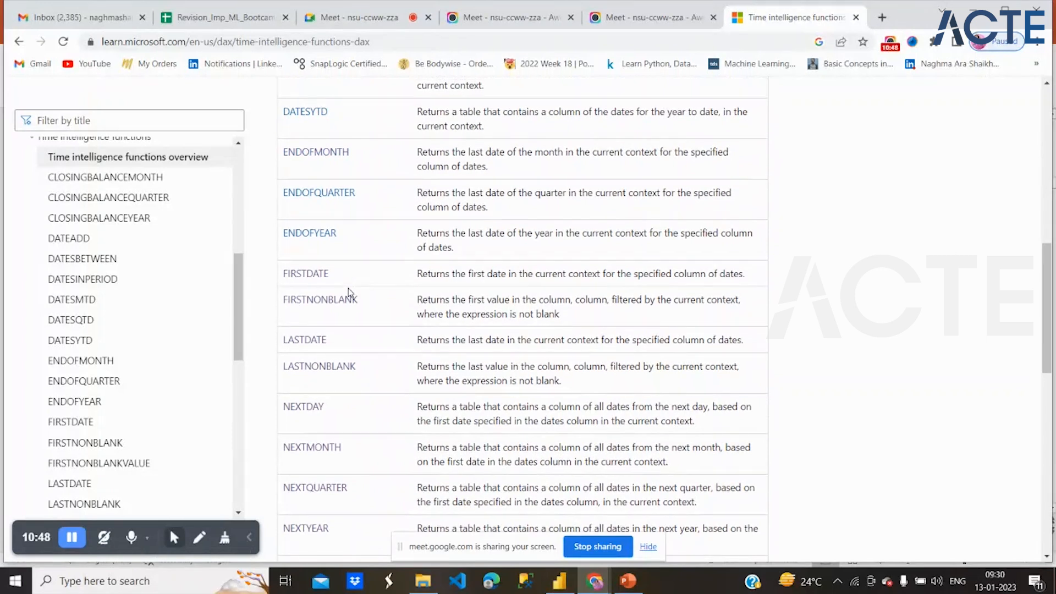
pyautogui.scroll(4, 349, 292)
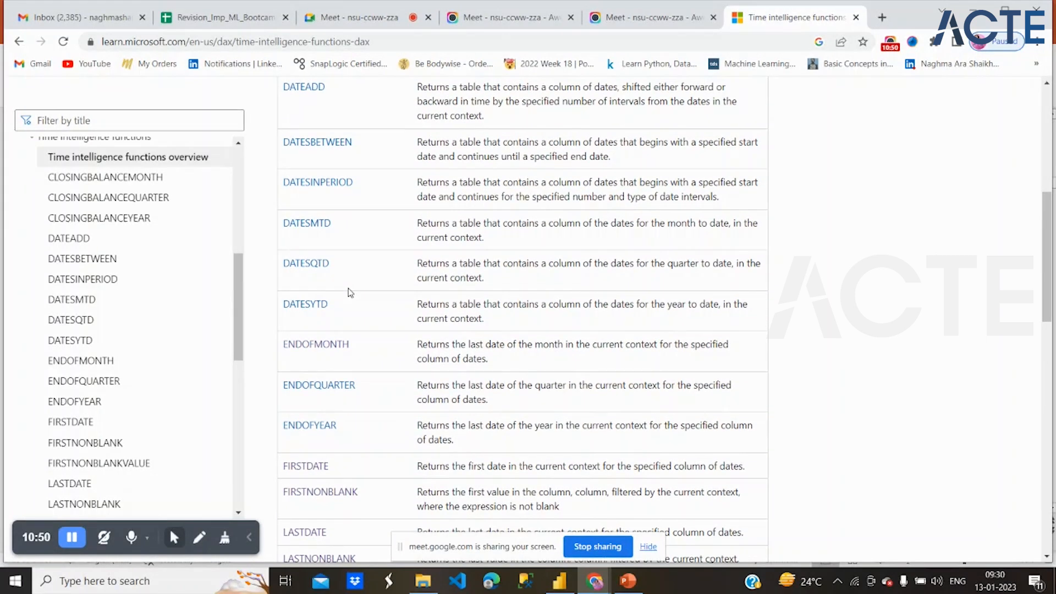
# - Examine the DATESMTD to LASTNONBLANK entries and return to the beginning of the function table
pyautogui.scroll(-3, 351, 292)
pyautogui.scroll(-1, 351, 292)
pyautogui.scroll(3, 350, 293)
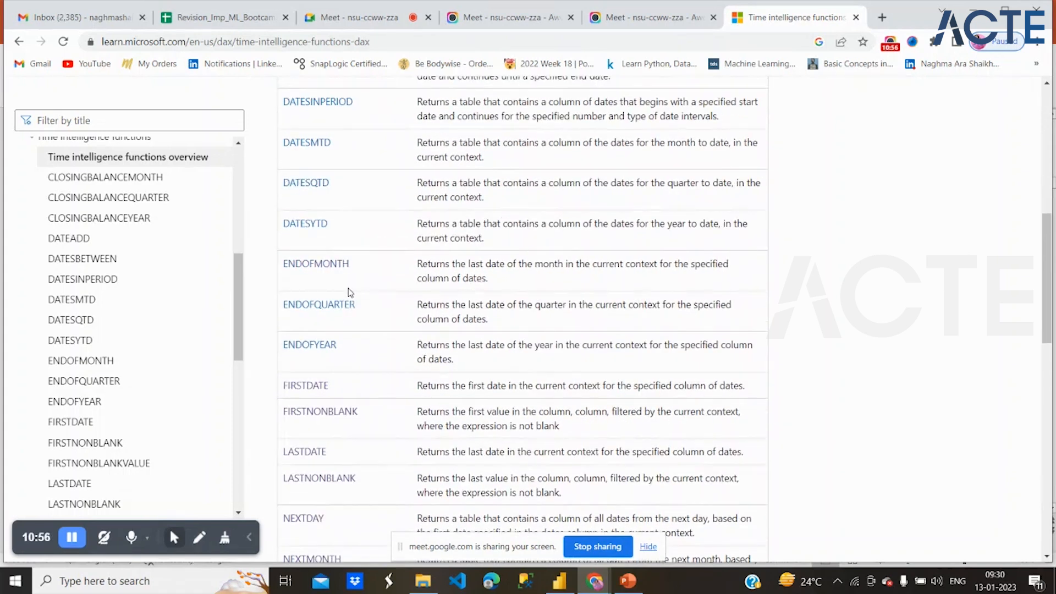
pyautogui.scroll(2, 348, 292)
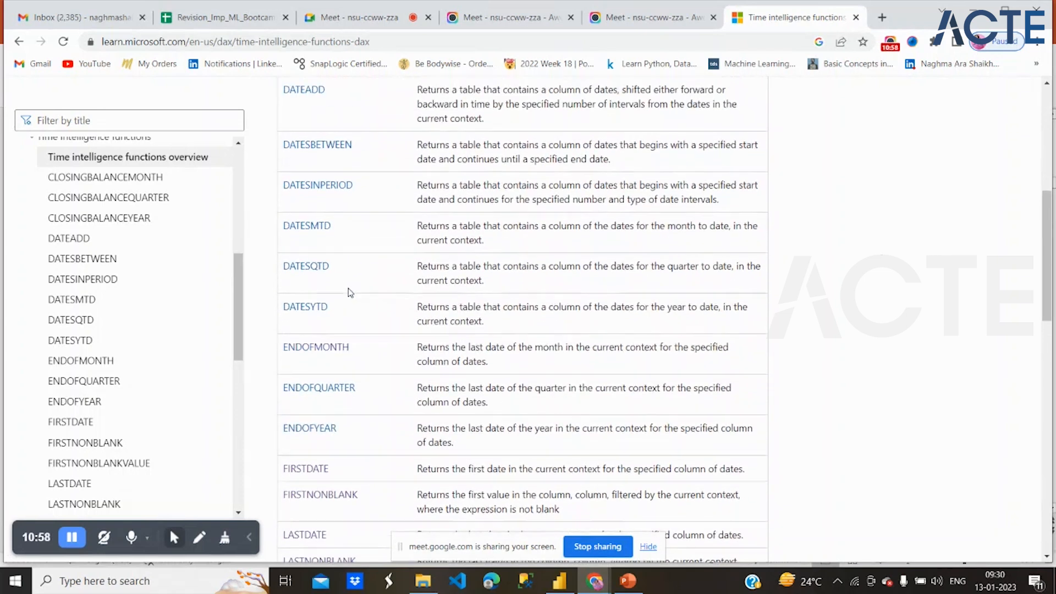
pyautogui.scroll(1, 349, 292)
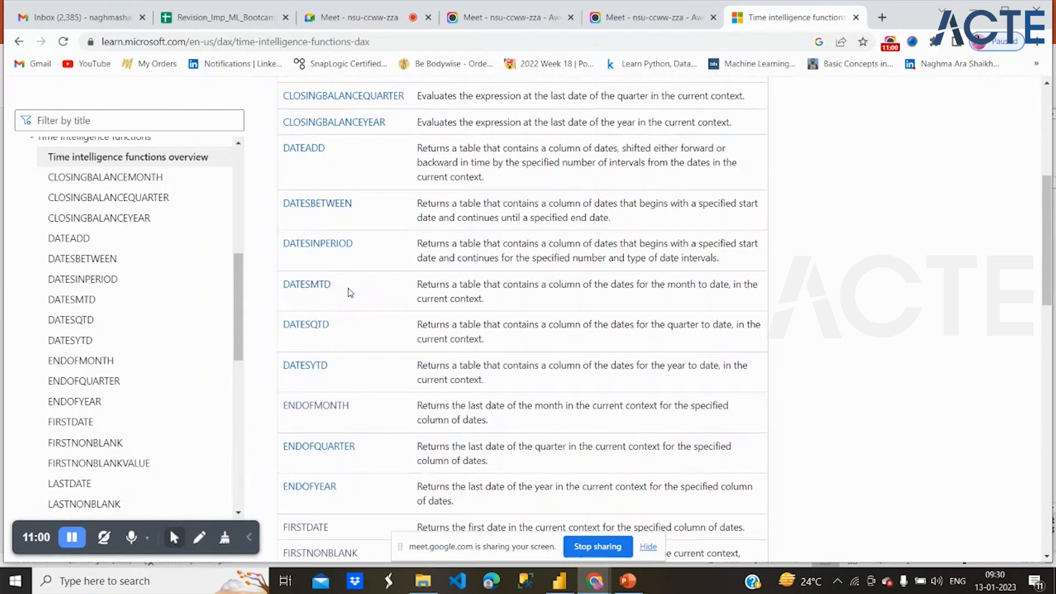
pyautogui.scroll(5, 350, 292)
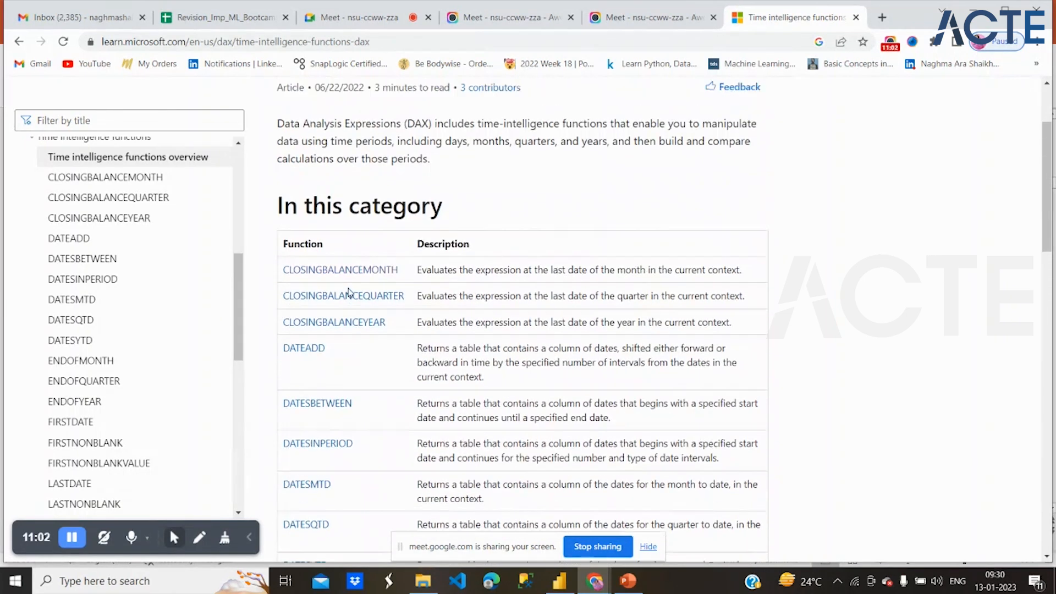
# - Go through the function descriptions again, comparing the ENDOFQUARTER, FIRSTDATE and NEXTDAY groups, and finish at TOTALYTD
pyautogui.scroll(-2, 349, 290)
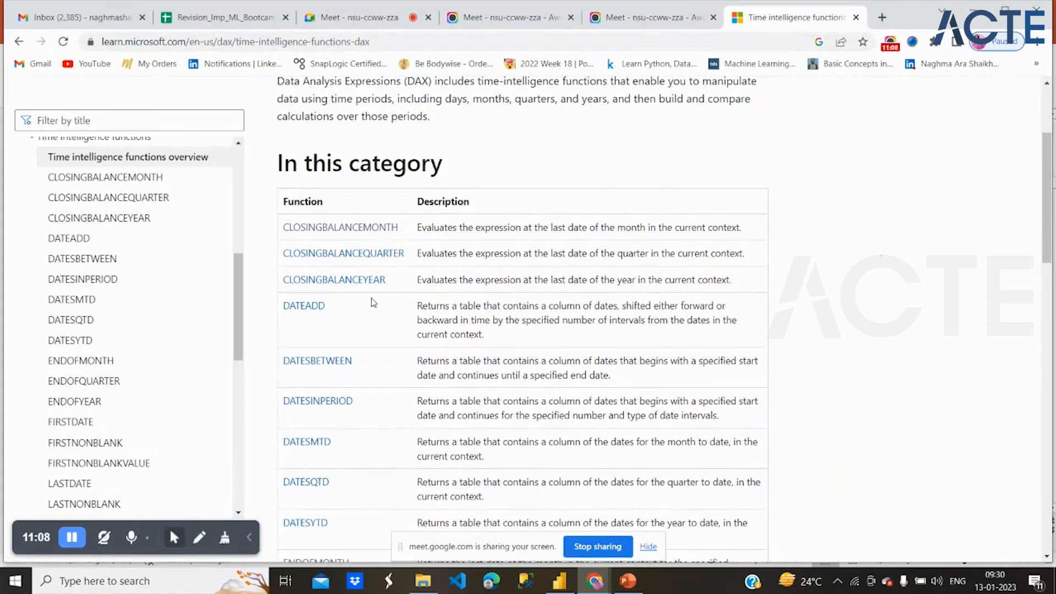
pyautogui.scroll(-6, 384, 316)
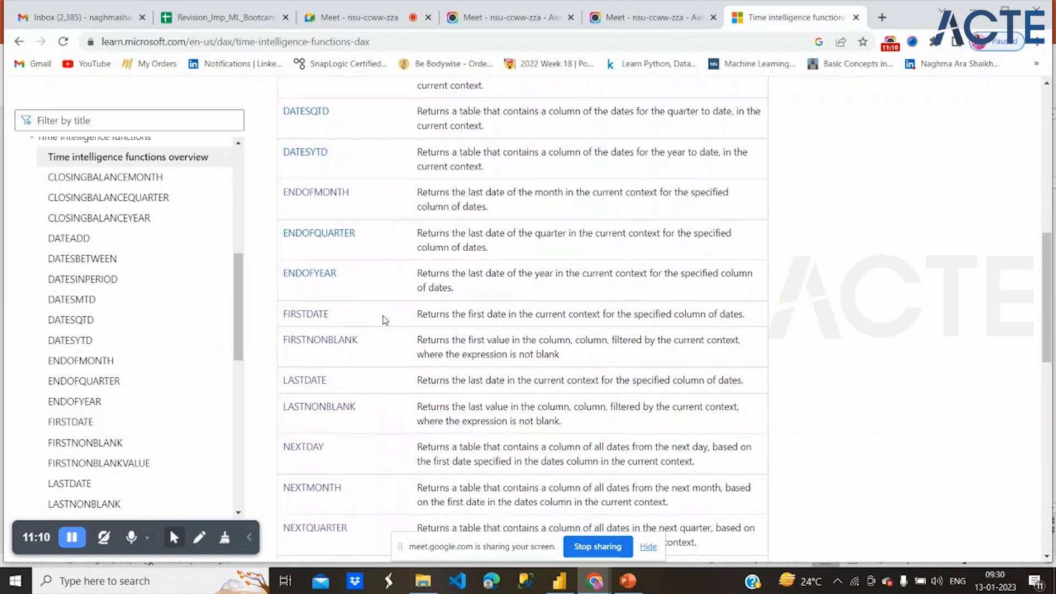
pyautogui.scroll(-4, 384, 319)
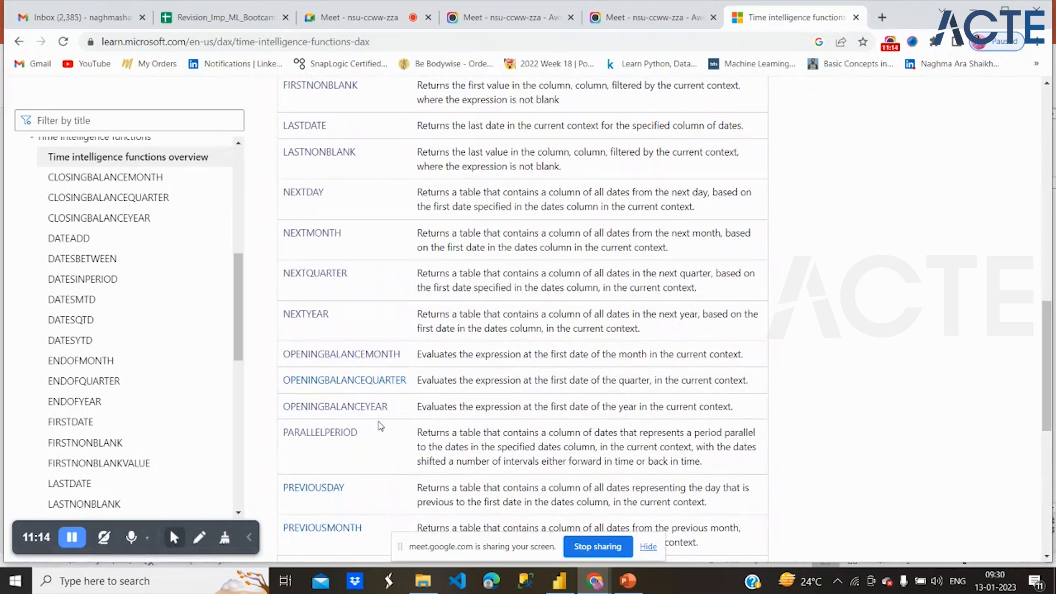
pyautogui.scroll(2, 338, 195)
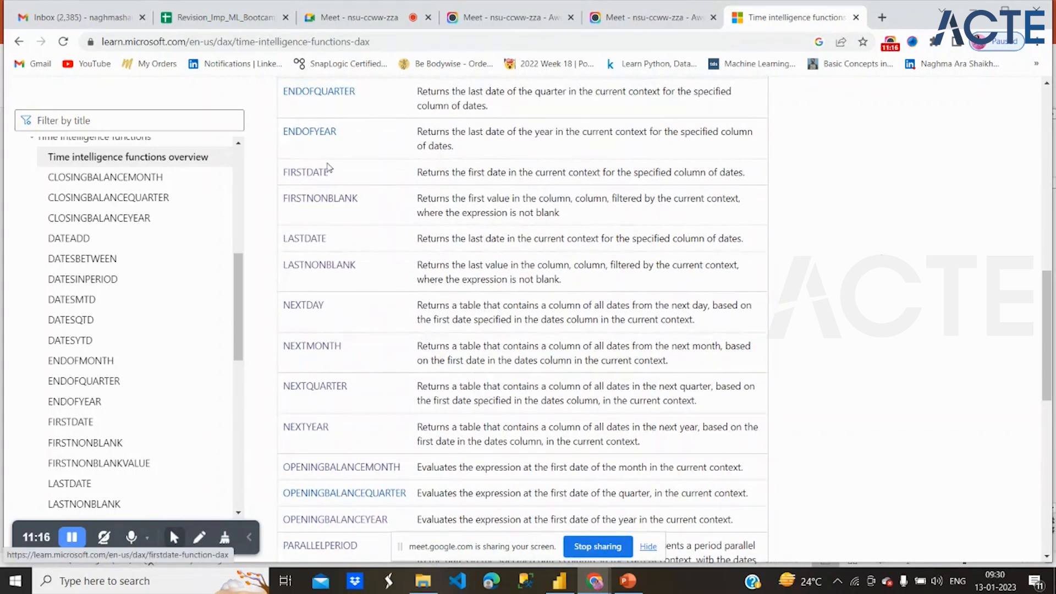
pyautogui.scroll(2, 314, 149)
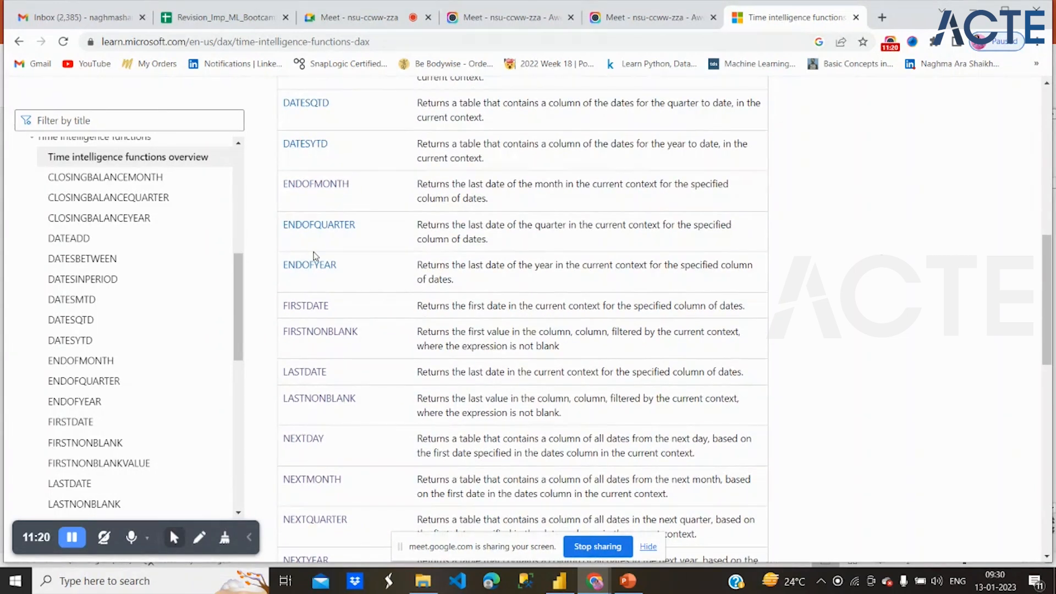
pyautogui.scroll(-1, 315, 256)
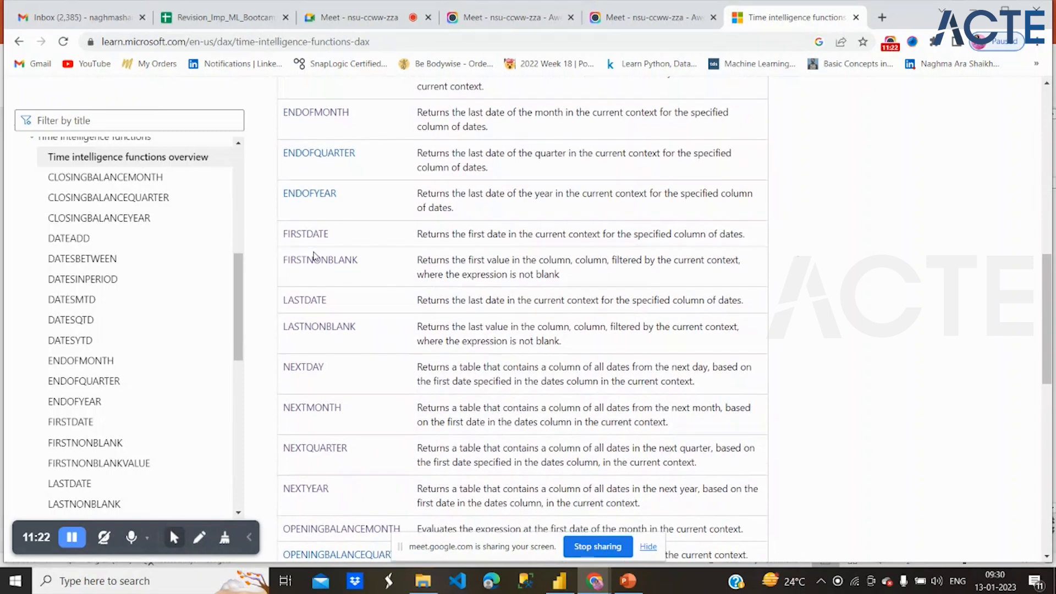
pyautogui.scroll(2, 302, 311)
pyautogui.rightClick(302, 311)
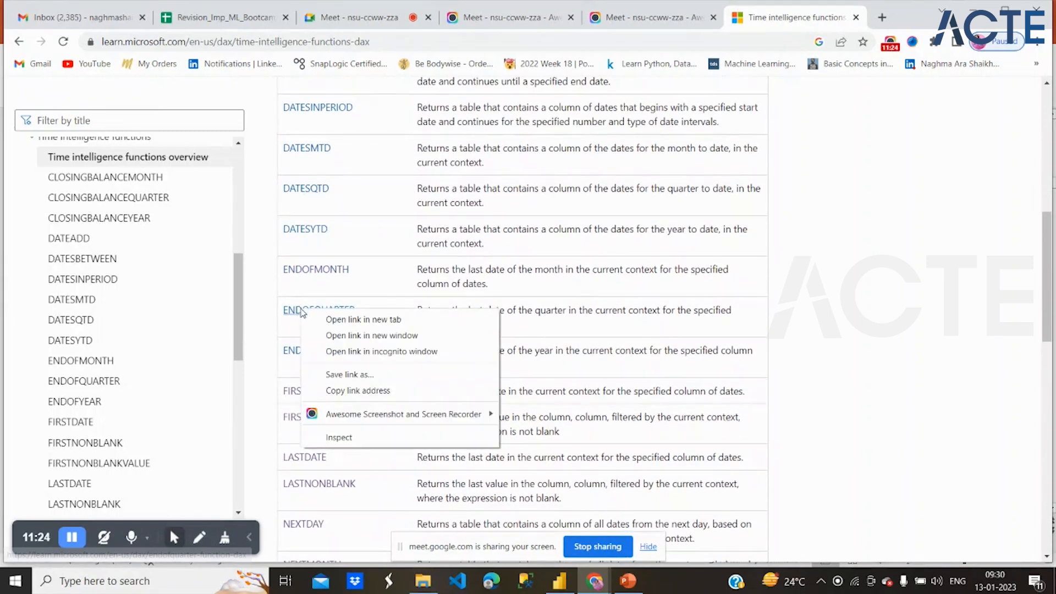
pyautogui.click(389, 271)
pyautogui.scroll(-1, 391, 272)
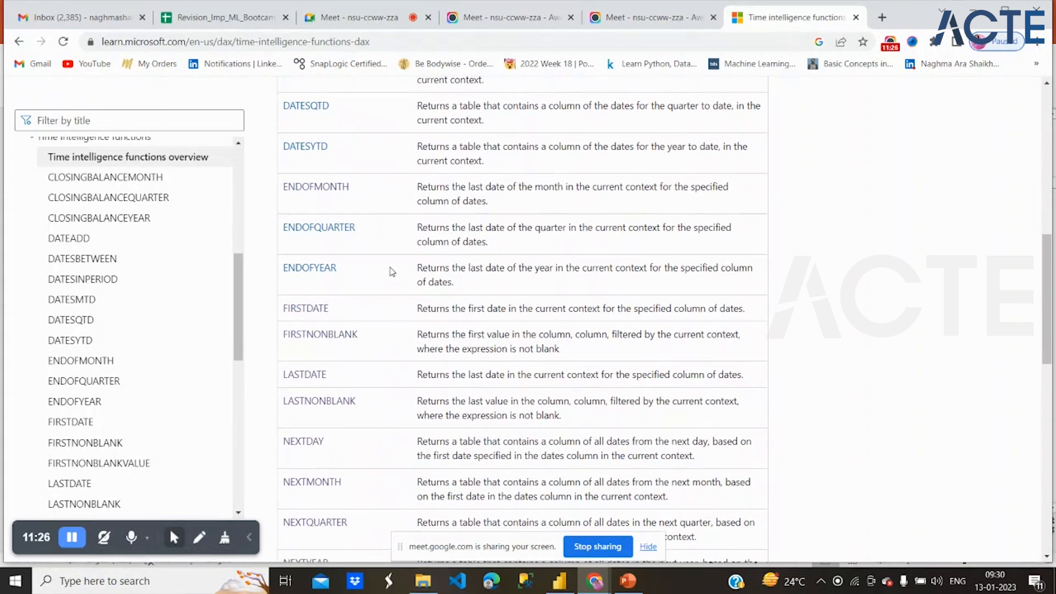
pyautogui.scroll(-9, 392, 272)
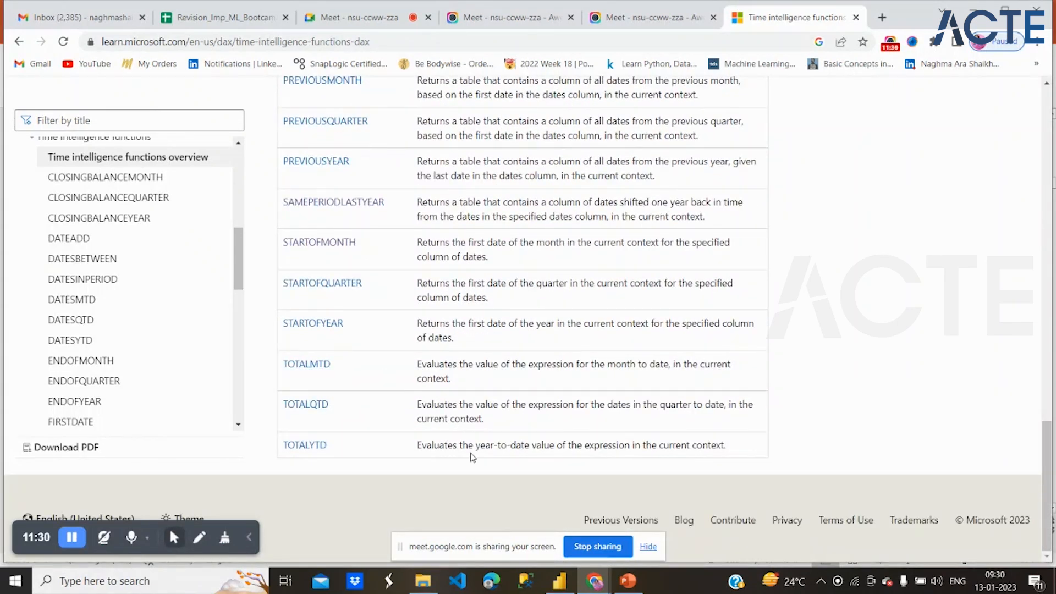
# - Switch to Power BI Desktop and close the Logical_Dax_Functions report
pyautogui.click(560, 581)
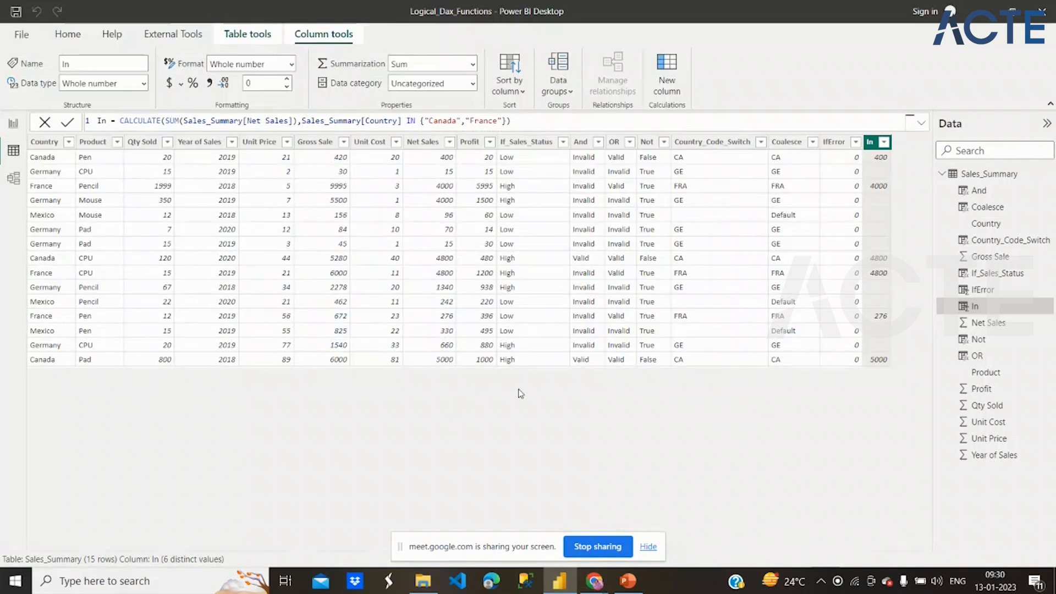
pyautogui.click(1043, 17)
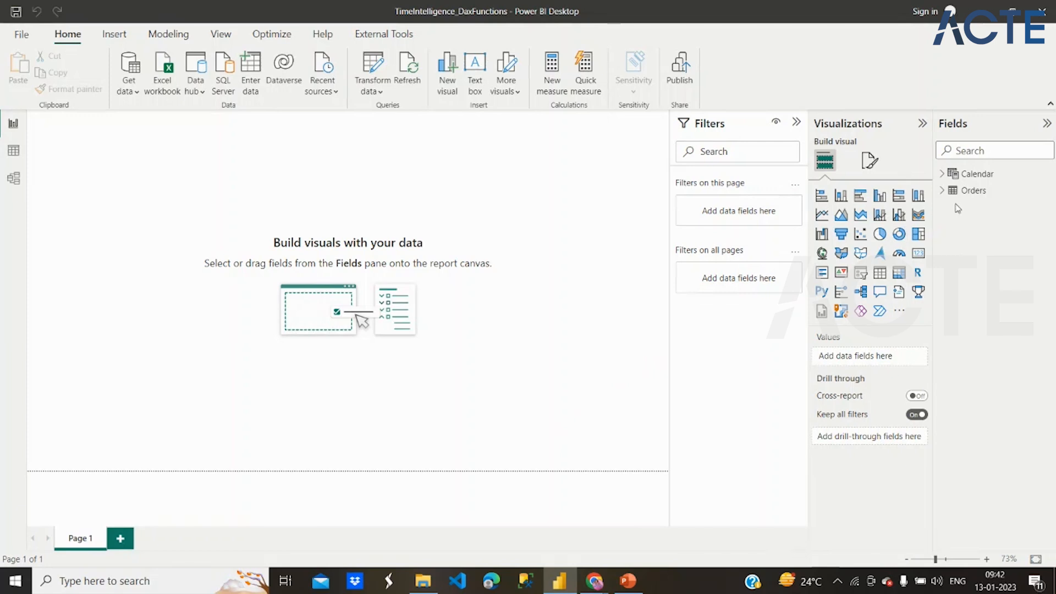
# - Add a table visual to Page 1, move it inward and enlarge it to cover most of the canvas
pyautogui.click(881, 273)
pyautogui.moveTo(108, 192); pyautogui.dragTo(180, 244)
pyautogui.moveTo(249, 302); pyautogui.dragTo(632, 434)
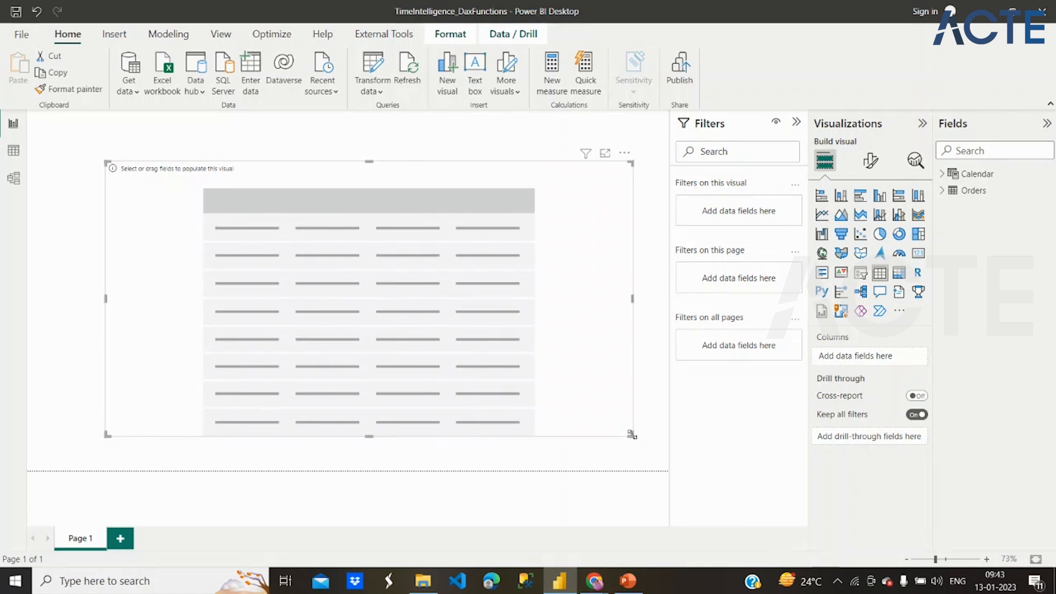
# - Try the Calendar table's Date field with its hierarchy in the table visual and remove it again
pyautogui.click(940, 177)
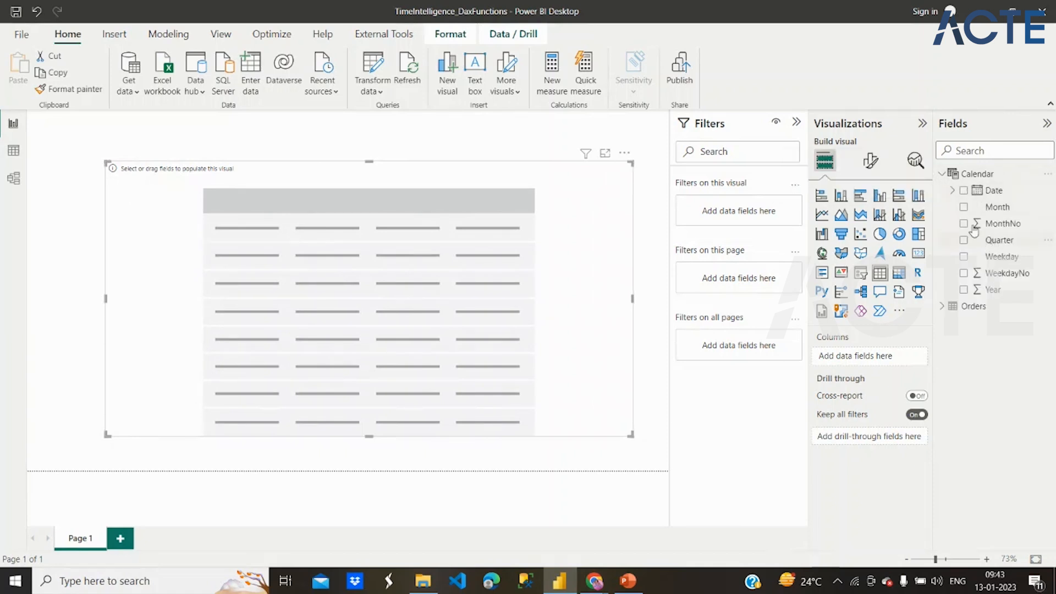
pyautogui.click(953, 190)
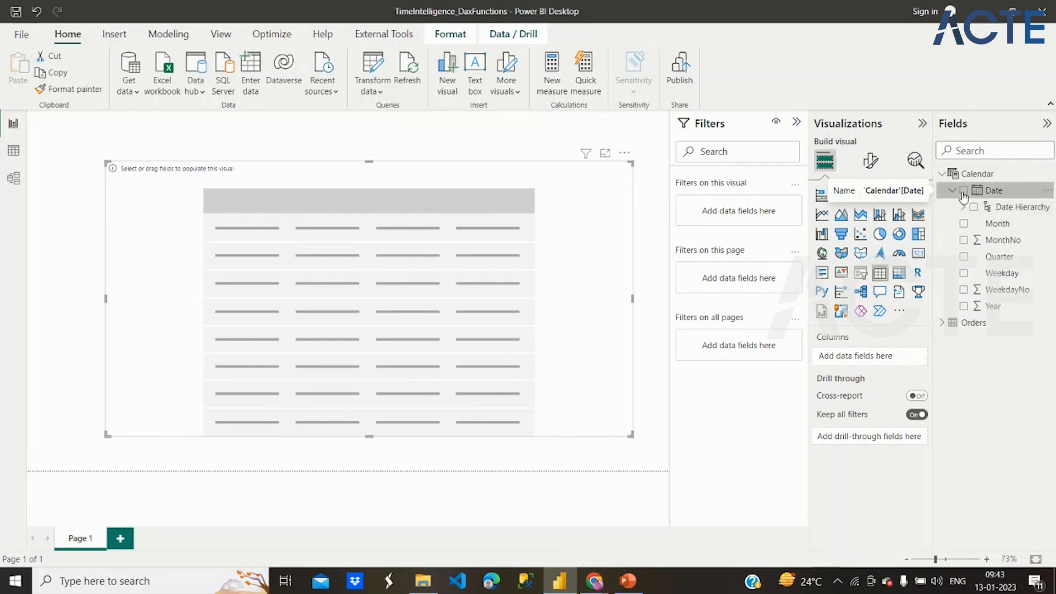
pyautogui.click(964, 191)
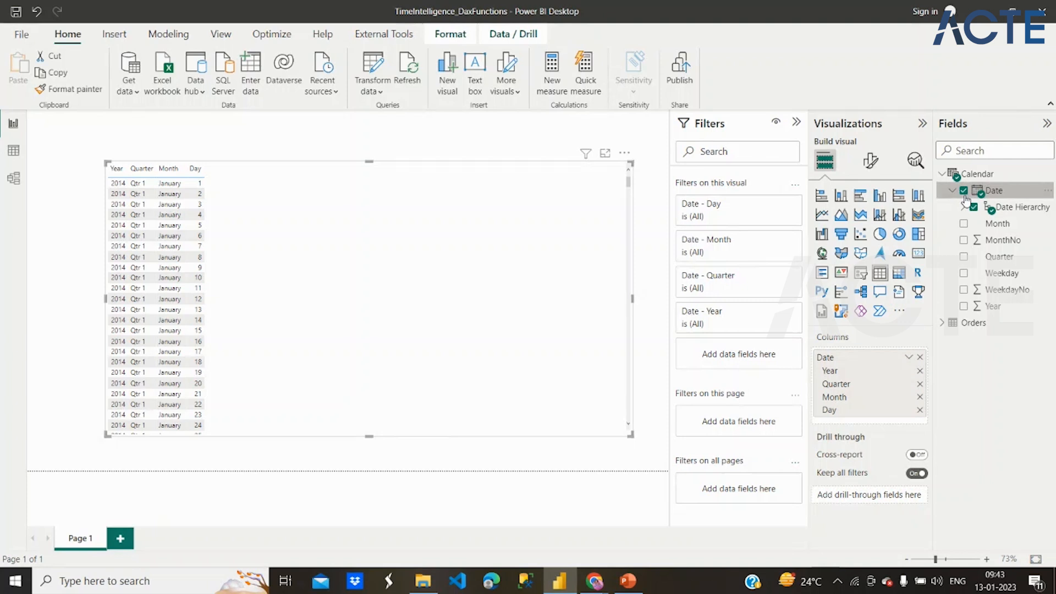
pyautogui.click(965, 193)
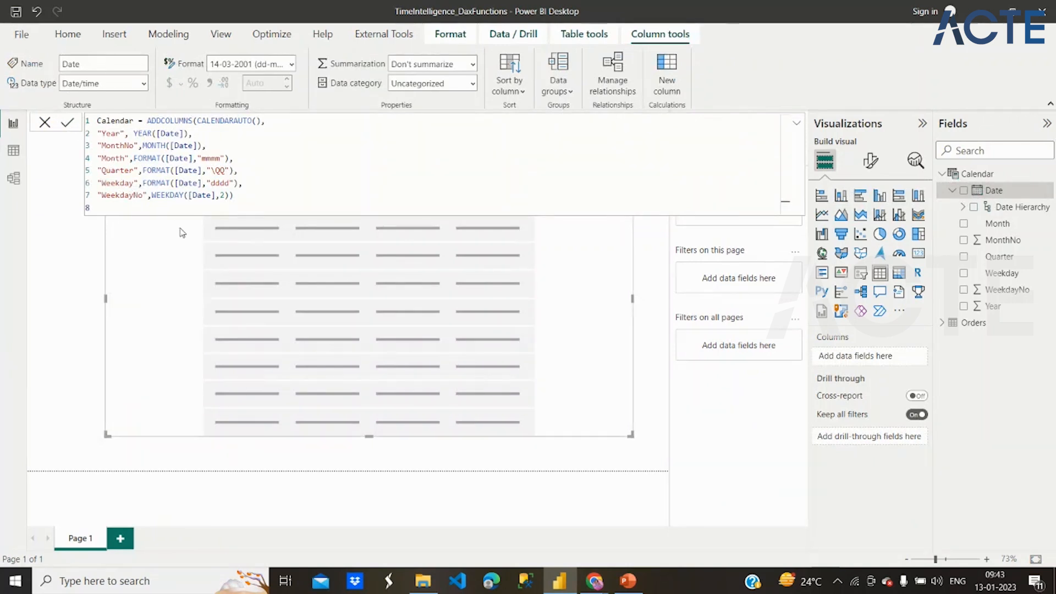
# - Mark the Calendar table as a date table with Date as its date column, and dismiss the formula bar
pyautogui.click(45, 123)
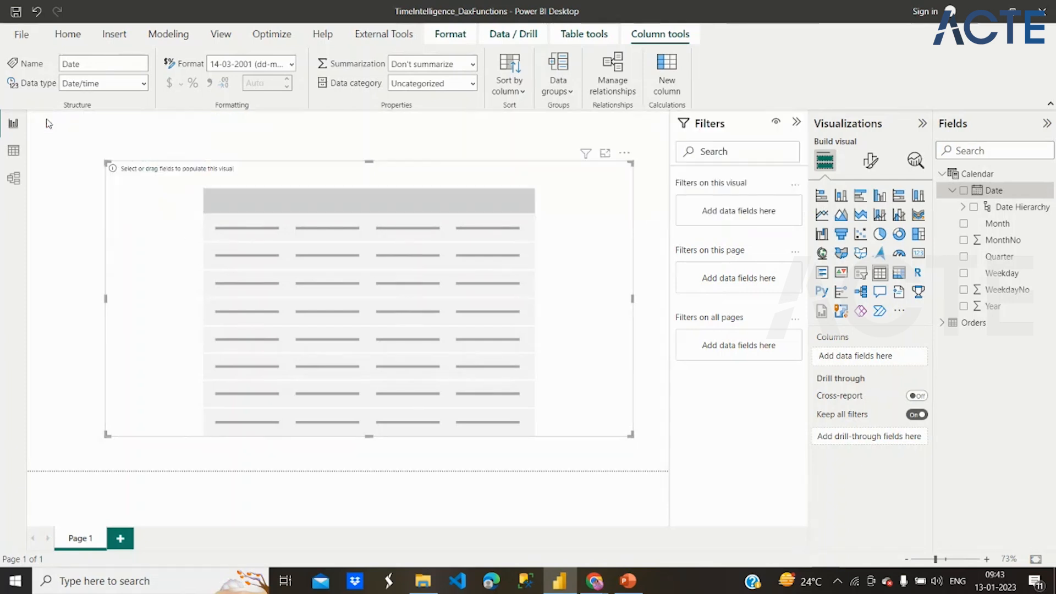
pyautogui.click(985, 191)
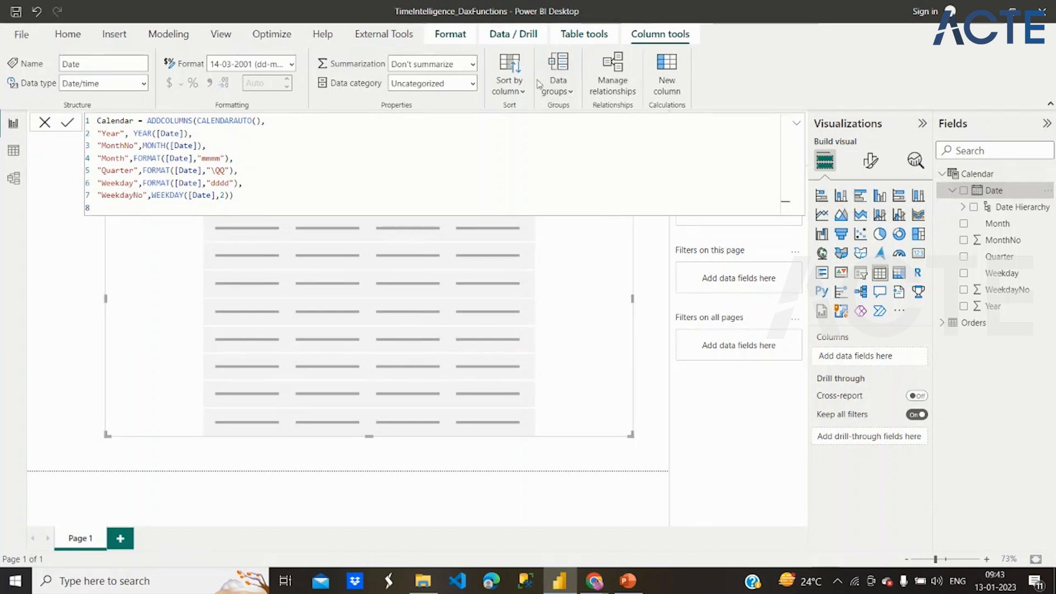
pyautogui.click(455, 41)
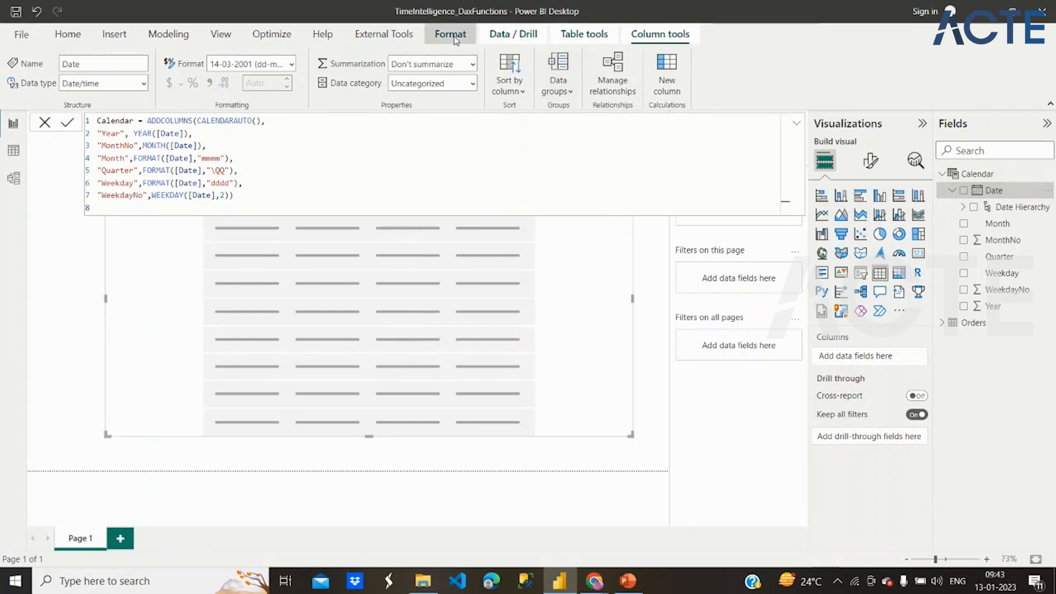
pyautogui.click(507, 40)
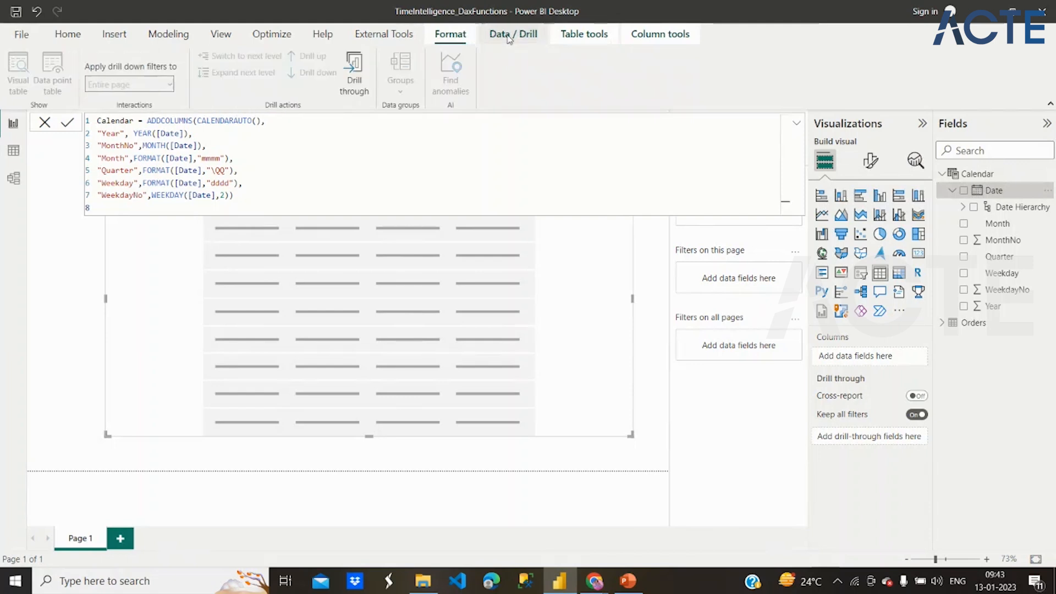
pyautogui.click(580, 35)
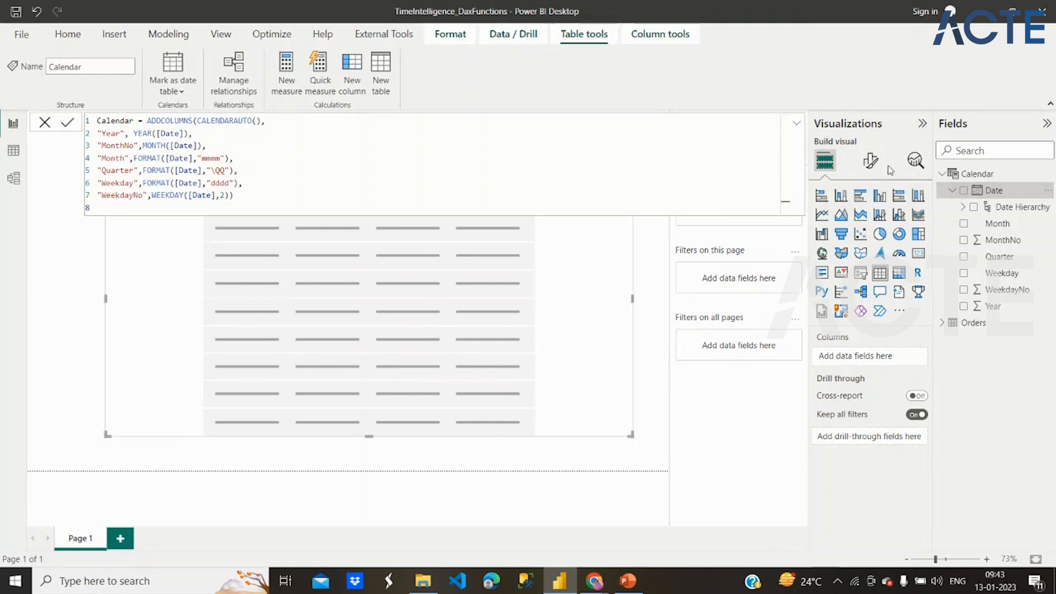
pyautogui.click(183, 92)
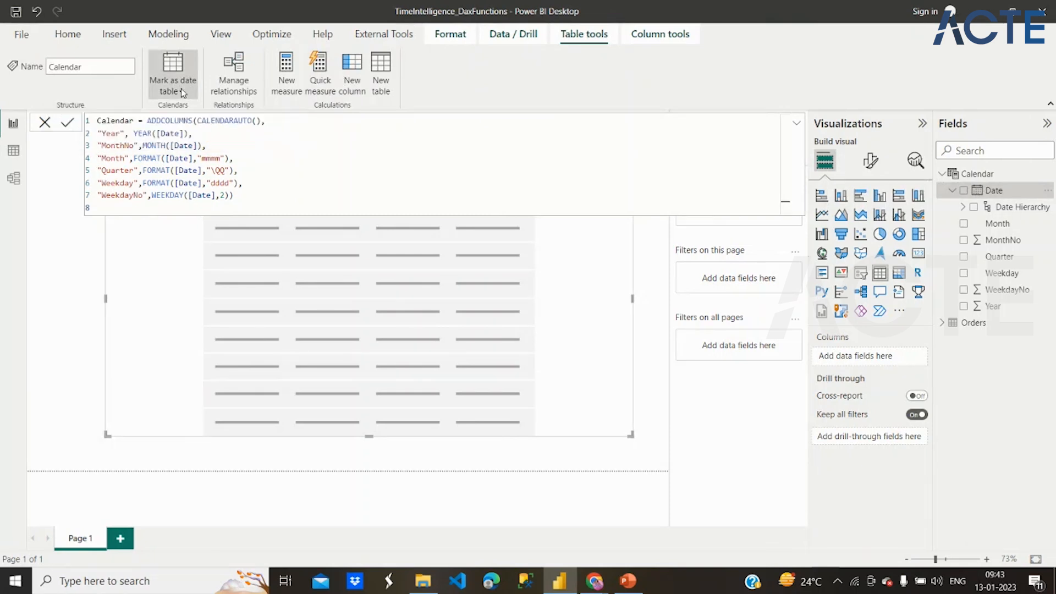
pyautogui.click(195, 117)
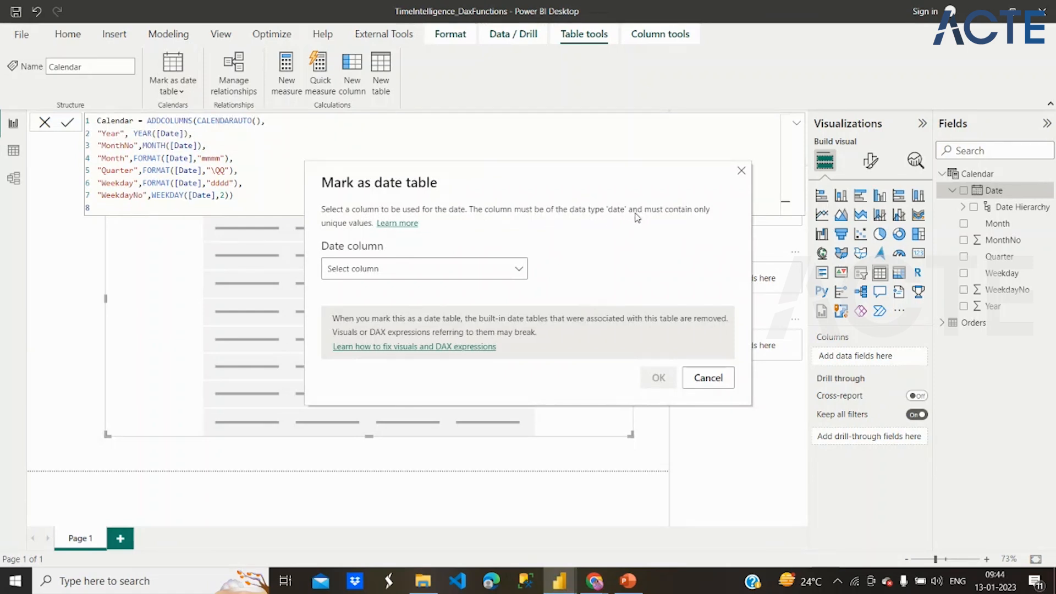
pyautogui.click(509, 273)
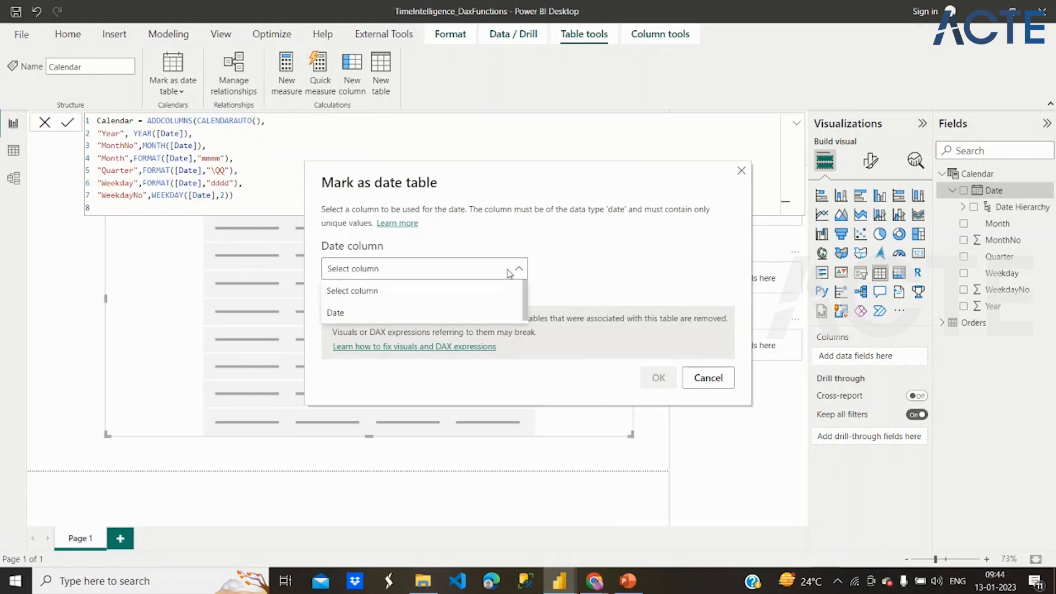
pyautogui.click(445, 315)
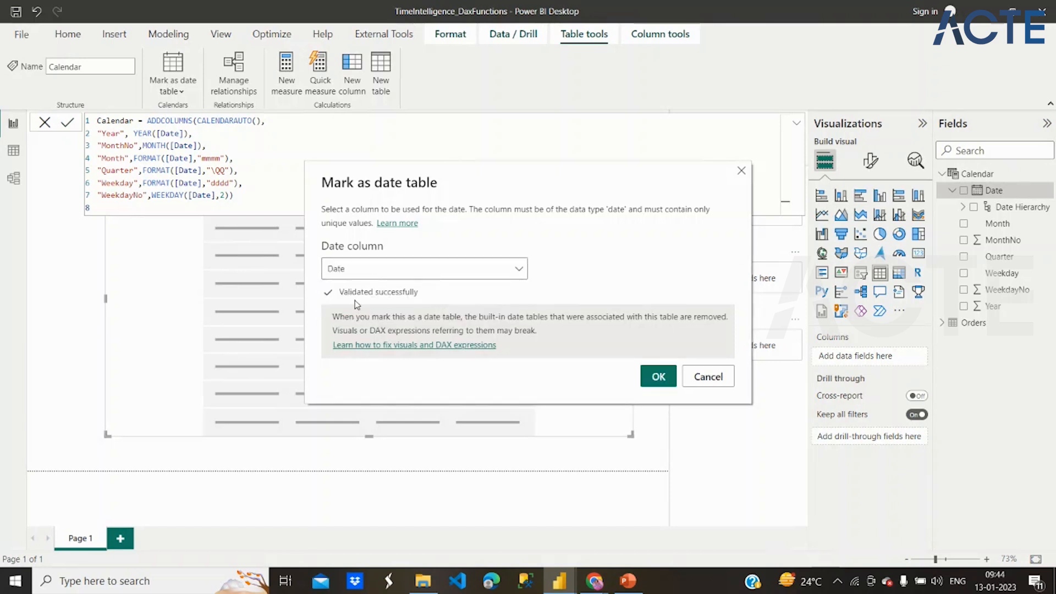
pyautogui.click(654, 378)
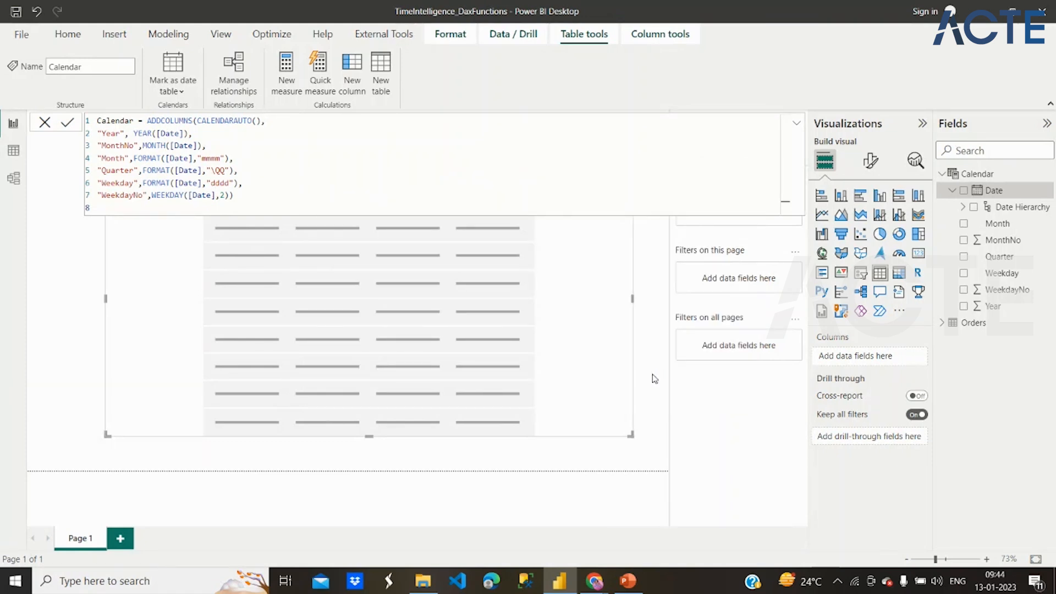
pyautogui.press('Return')
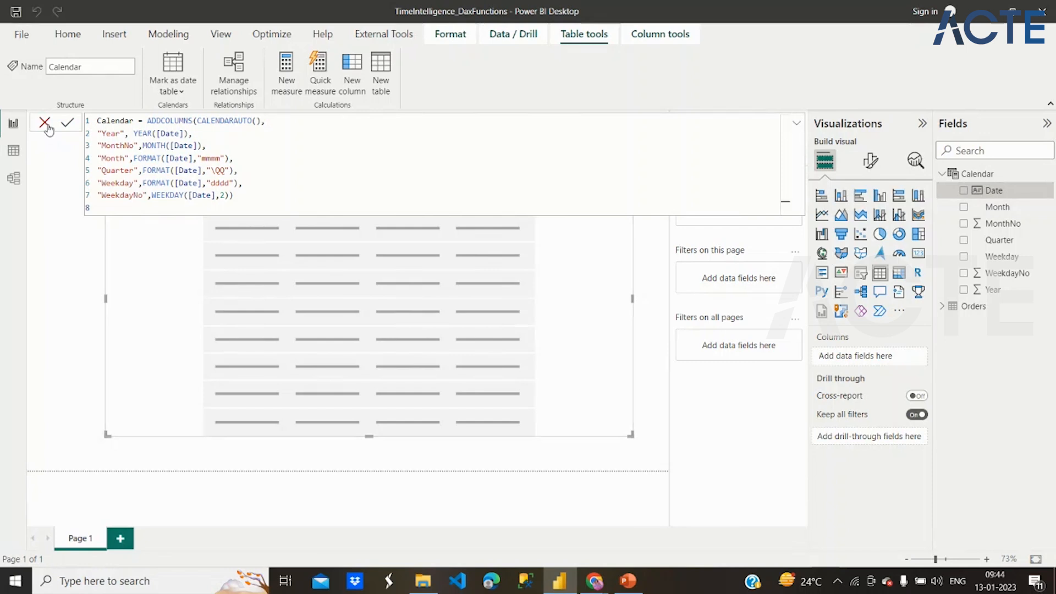
pyautogui.click(46, 126)
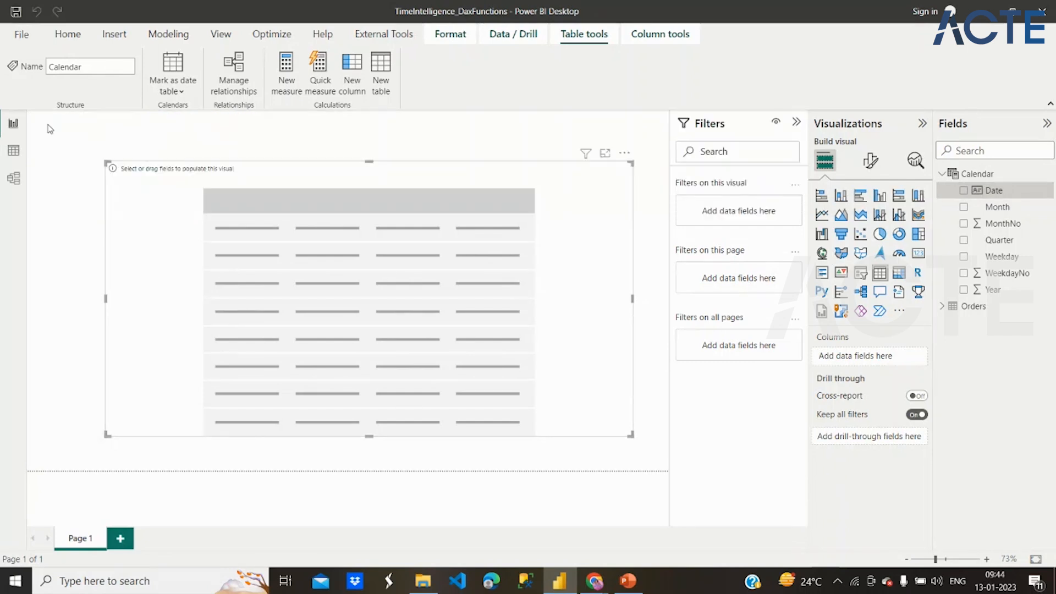
# - Add the Calendar table's Date, Month and Quarter fields to the table visual, and try Year but remove it again
pyautogui.click(964, 191)
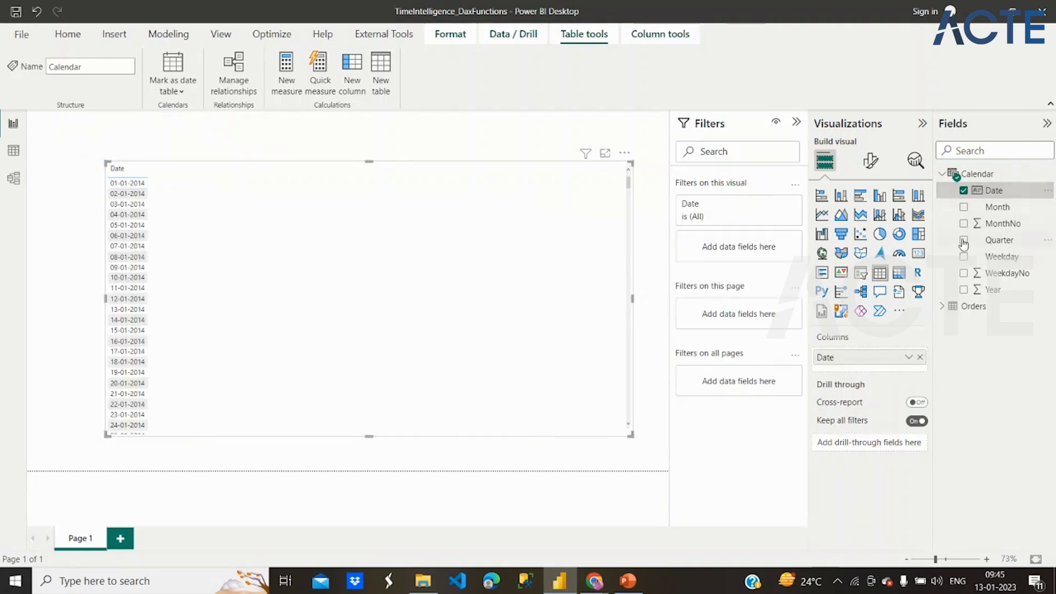
pyautogui.click(965, 208)
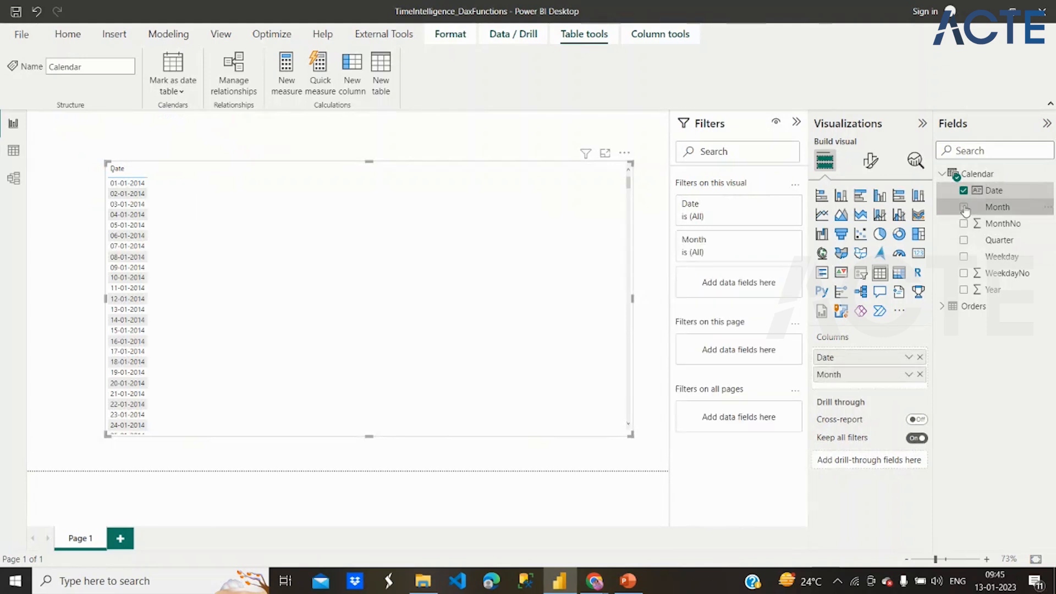
pyautogui.click(964, 240)
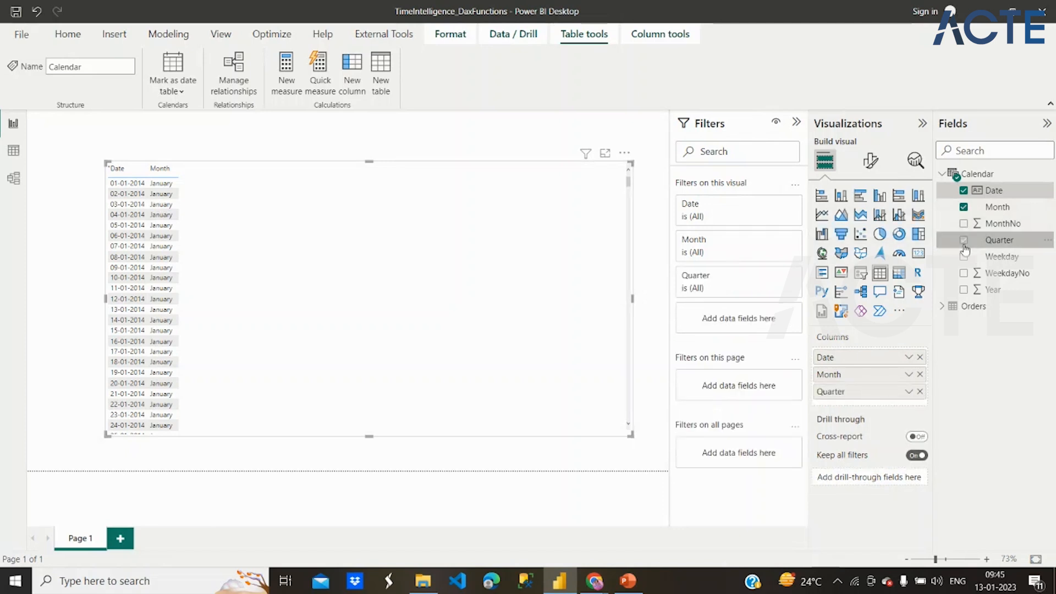
pyautogui.click(964, 290)
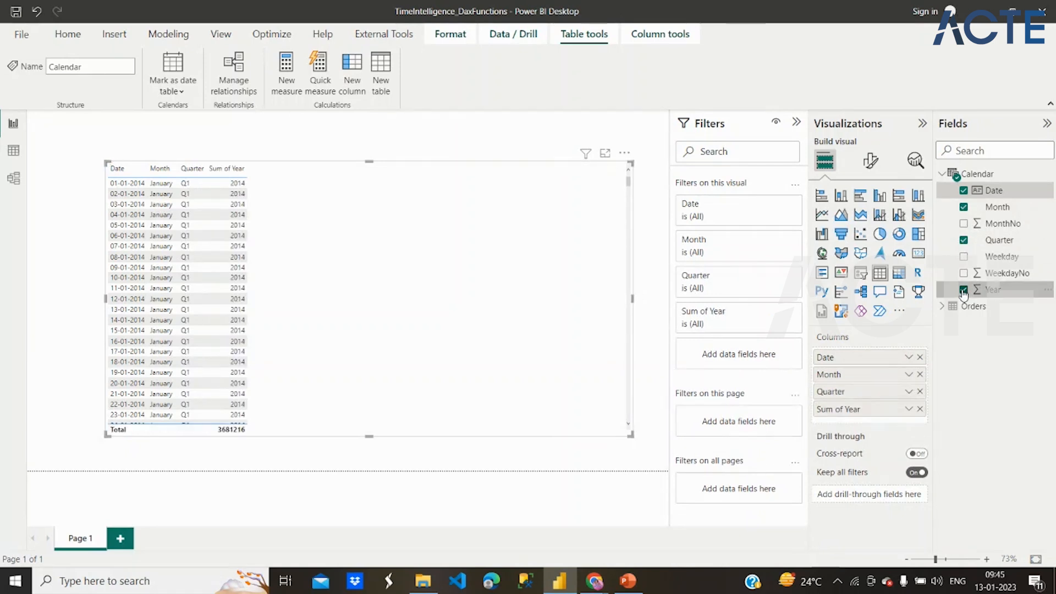
pyautogui.click(964, 290)
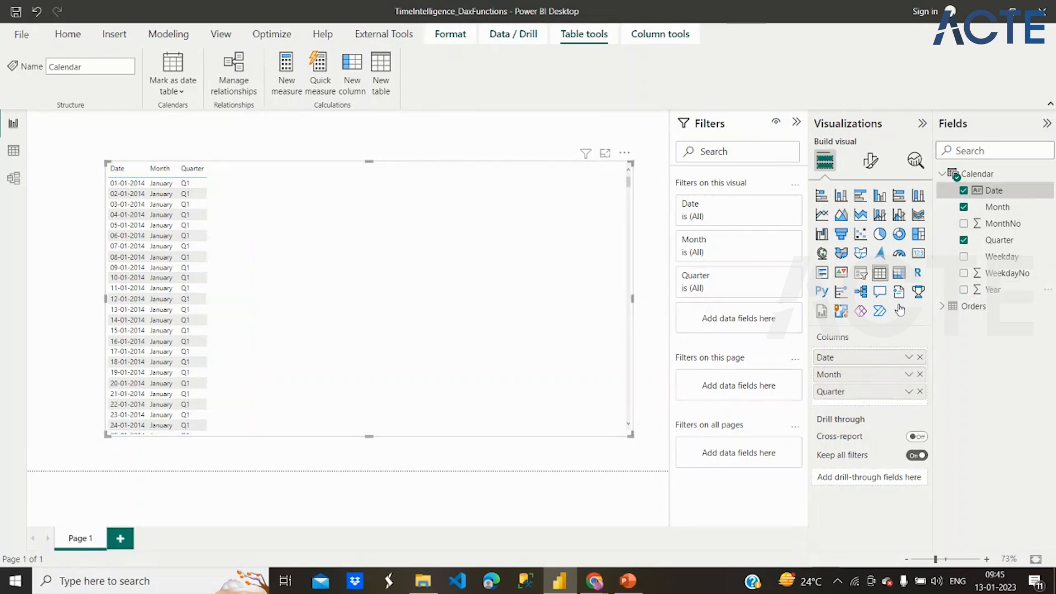
# - Start a new measure in the Calendar table named Sales Quantity MTD, using the TOTALMTD function
pyautogui.rightClick(971, 173)
pyautogui.click(934, 179)
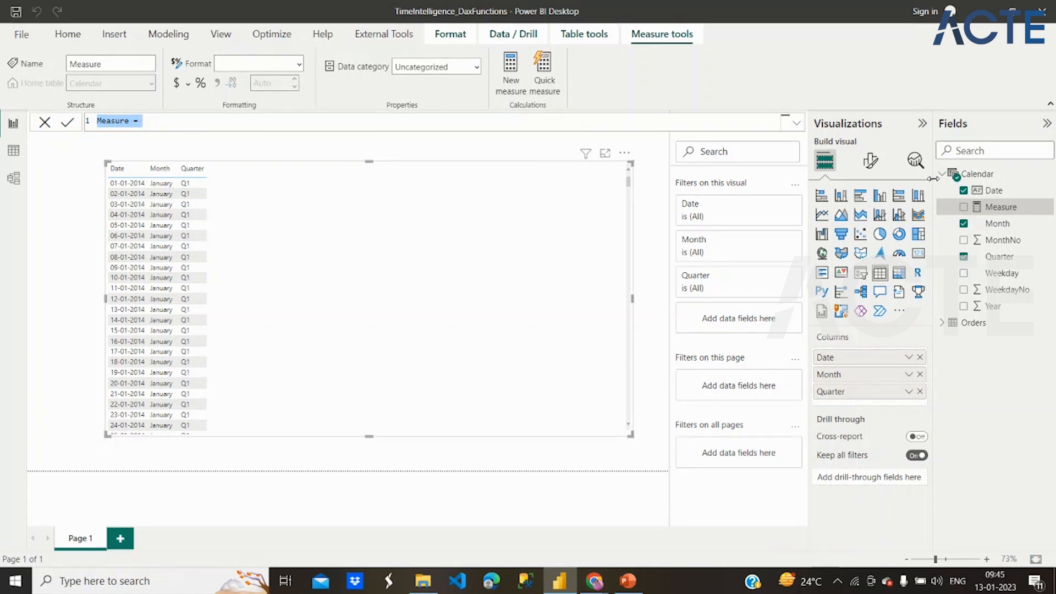
pyautogui.write('Sales')
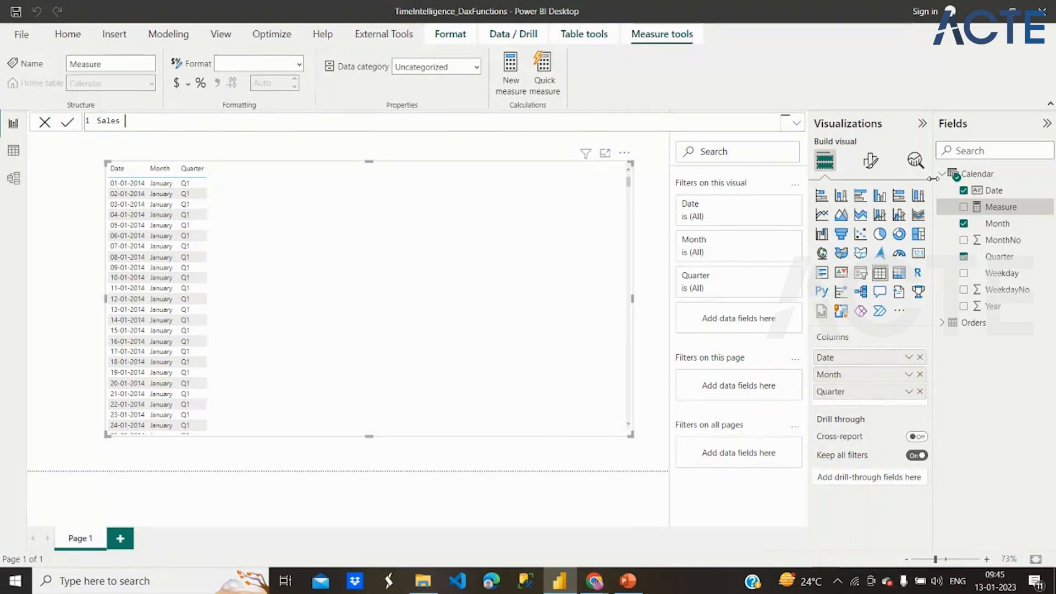
pyautogui.write('Quantity')
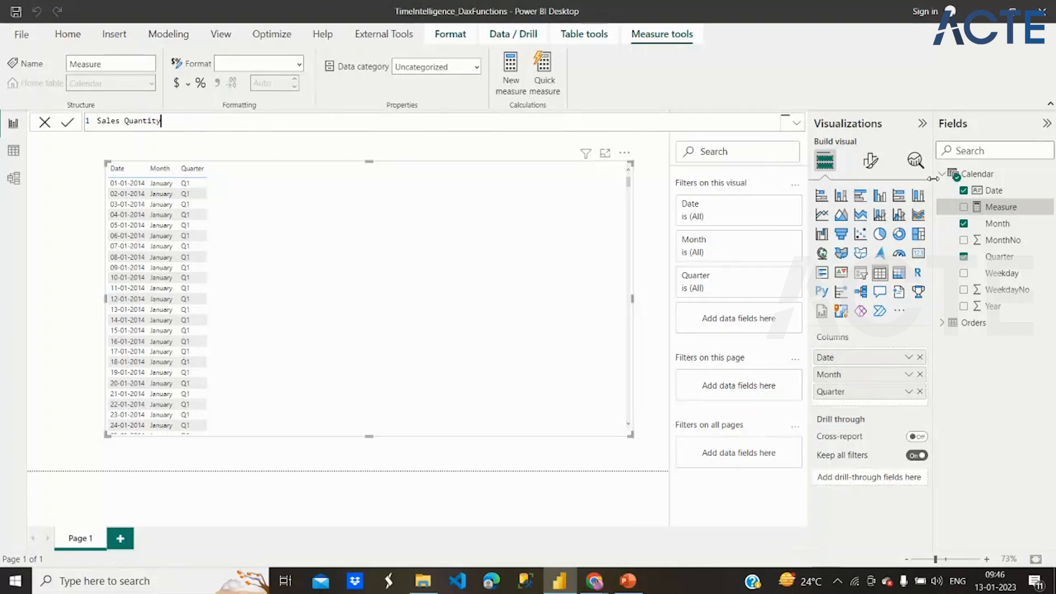
pyautogui.write(' MTD = To')
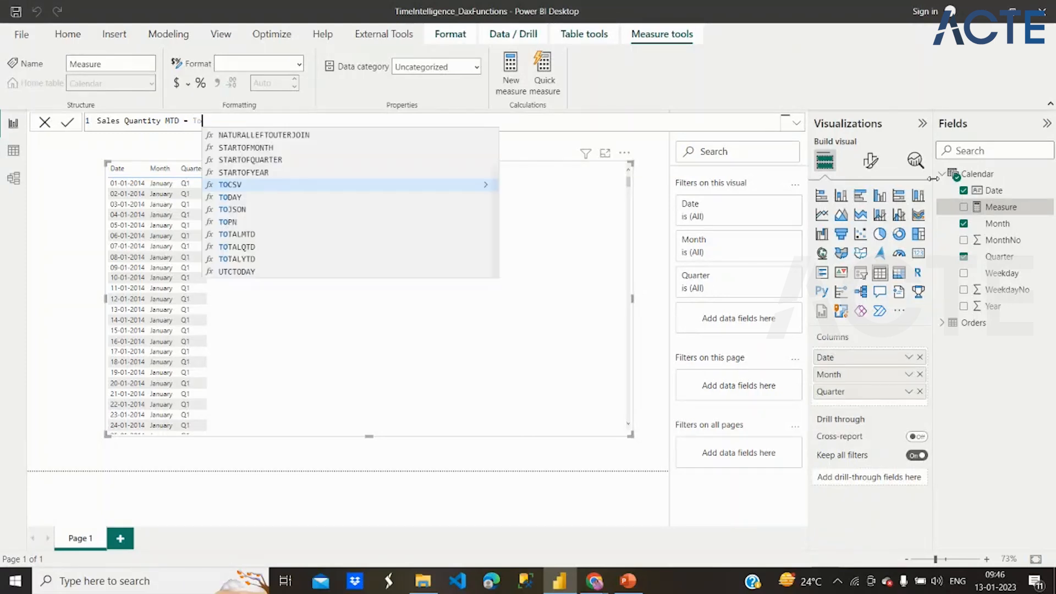
pyautogui.write('tal')
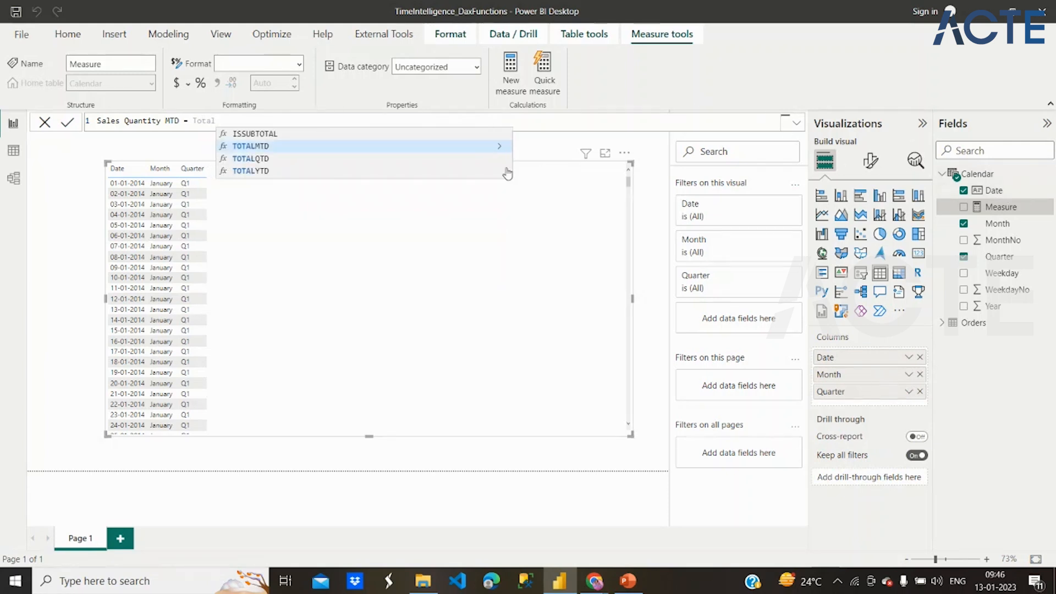
pyautogui.click(499, 150)
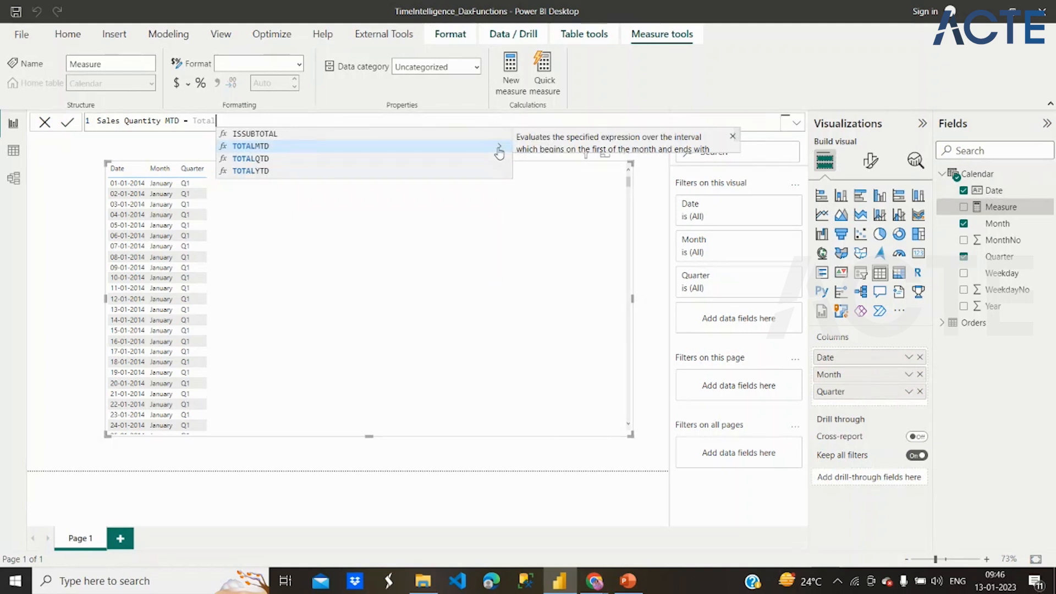
pyautogui.click(479, 147)
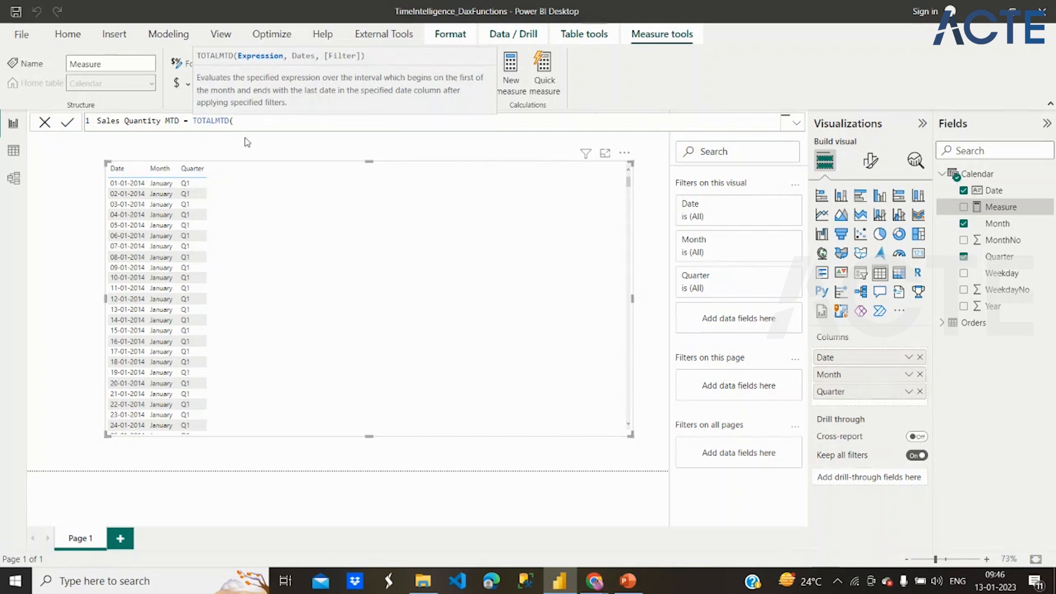
# - Complete the TOTALMTD formula with sum(Orders[Quantity]) as the expression and 'Calendar'[Date] as the dates, and commit the measure
pyautogui.write('sum')
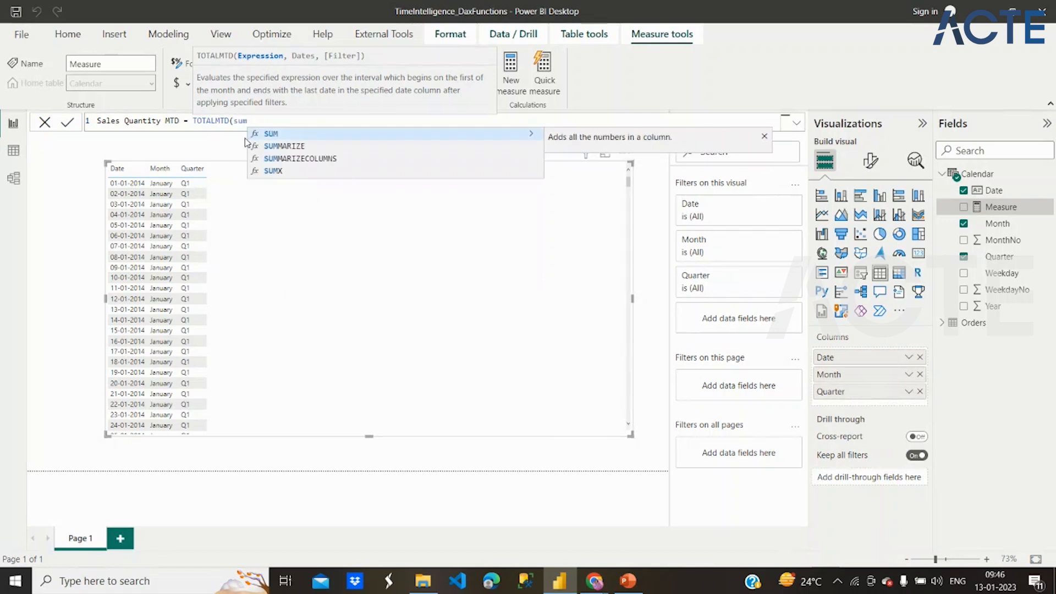
pyautogui.write('(Qua')
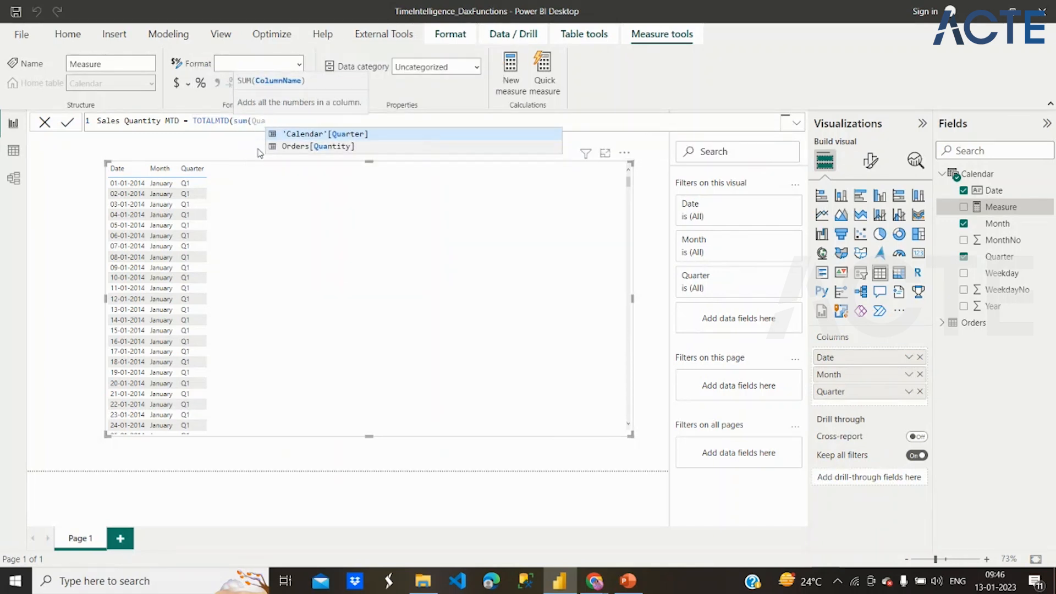
pyautogui.click(287, 147)
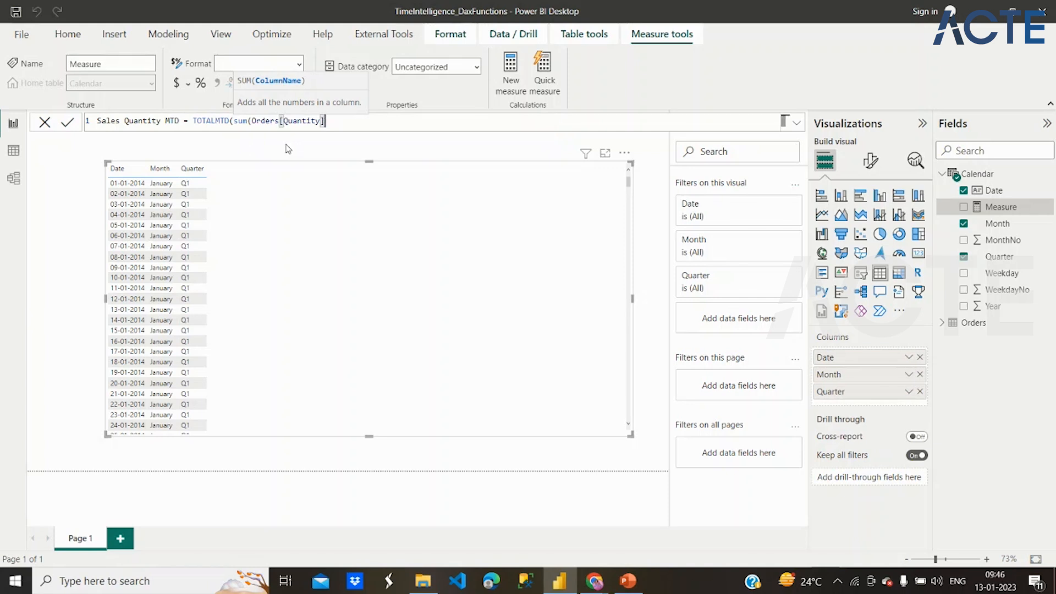
pyautogui.write(')')
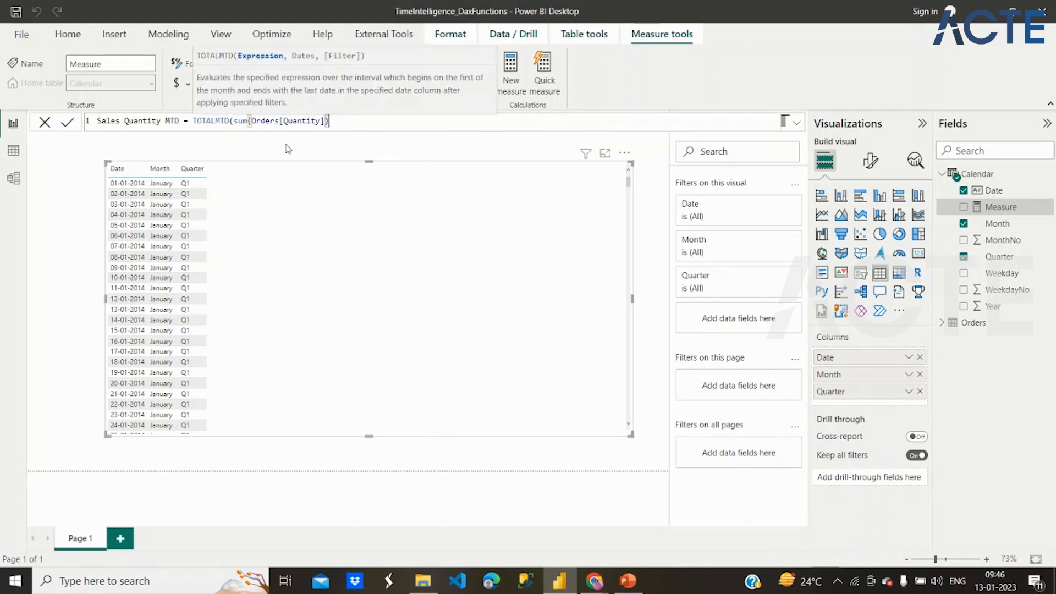
pyautogui.write(',')
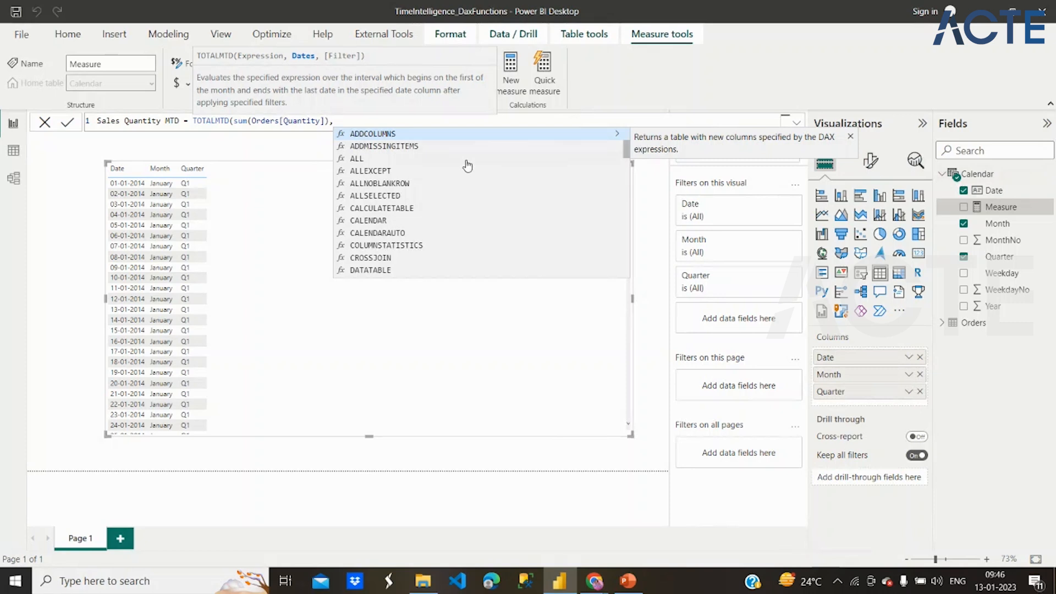
pyautogui.write('Cal')
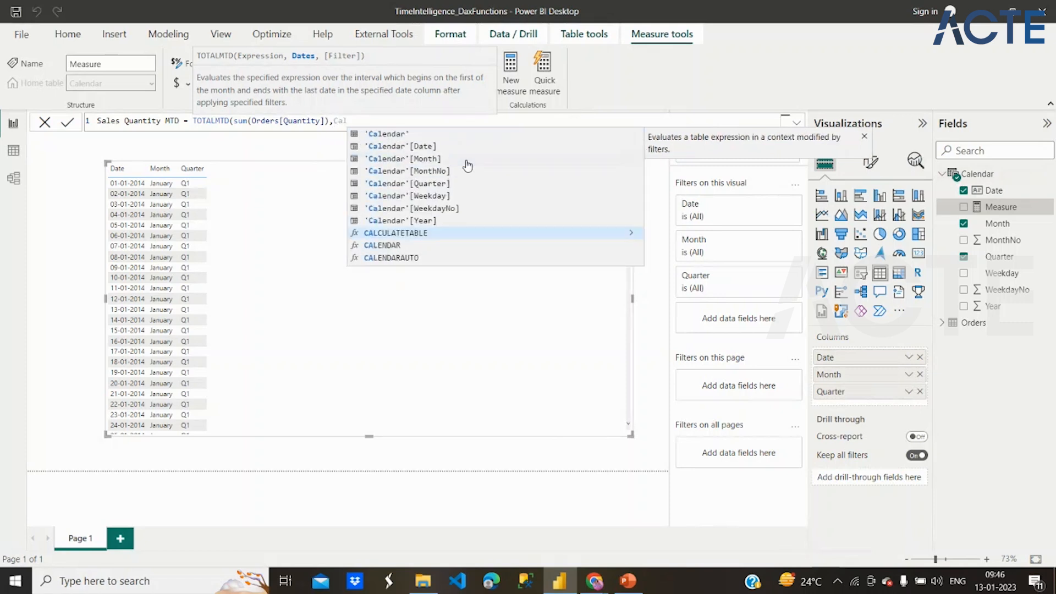
pyautogui.click(437, 147)
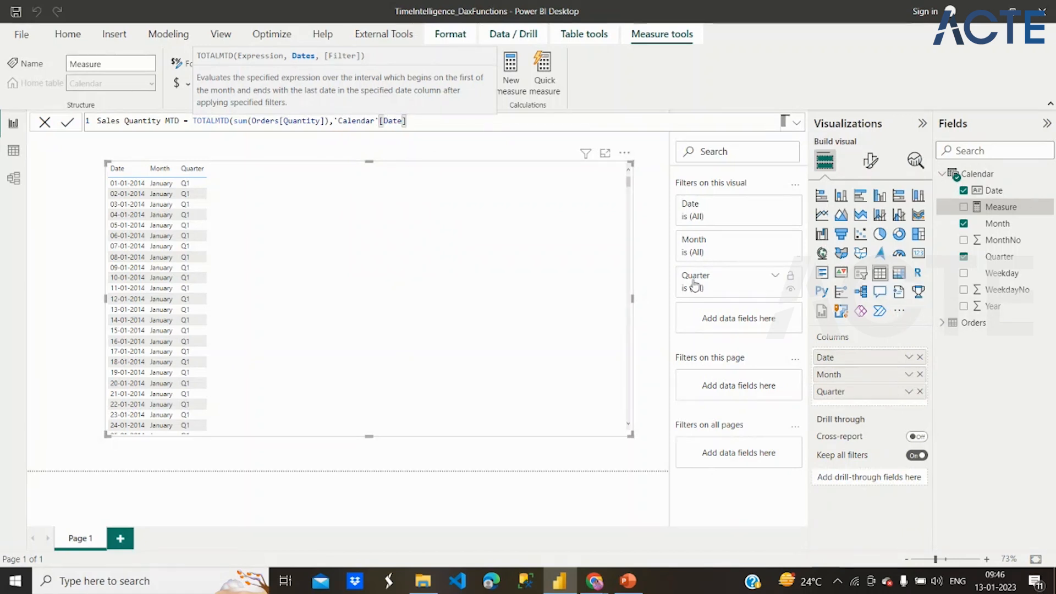
pyautogui.write(')')
pyautogui.press('Return')
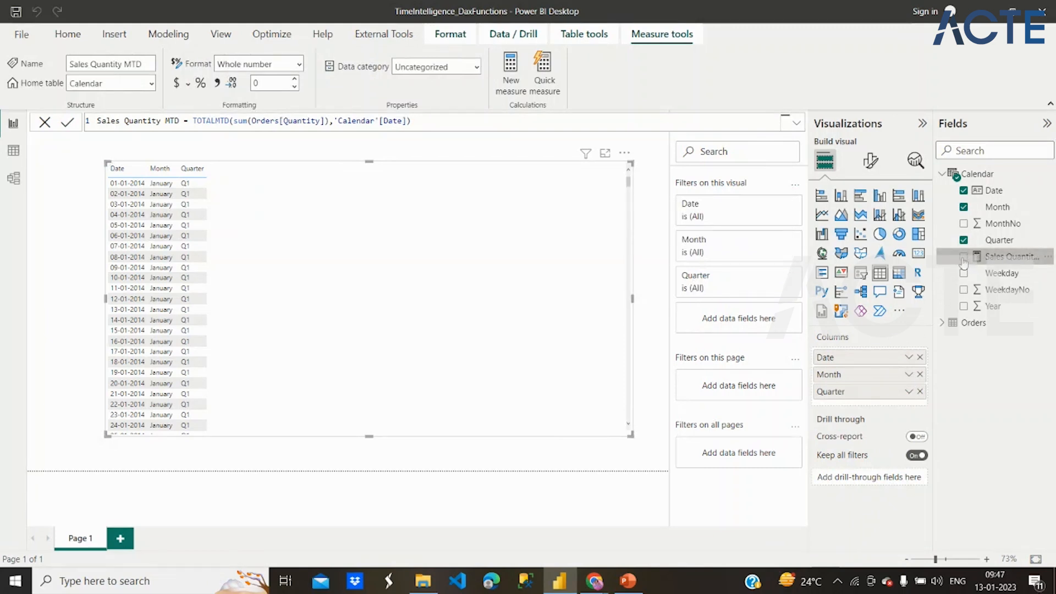
# - Add the Orders table's Quantity field to the table visual
pyautogui.click(945, 324)
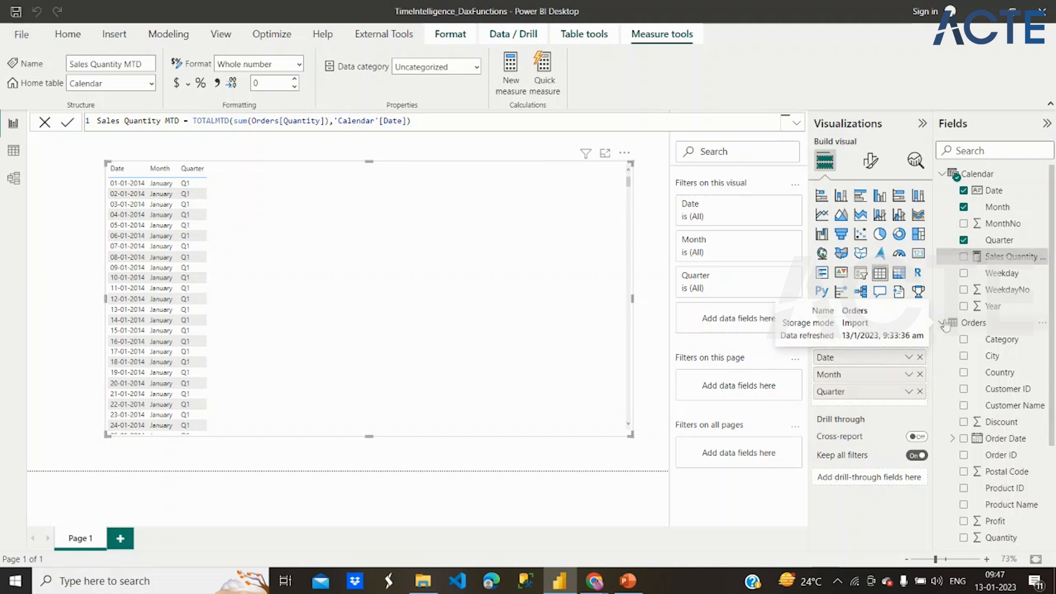
pyautogui.scroll(-3, 974, 378)
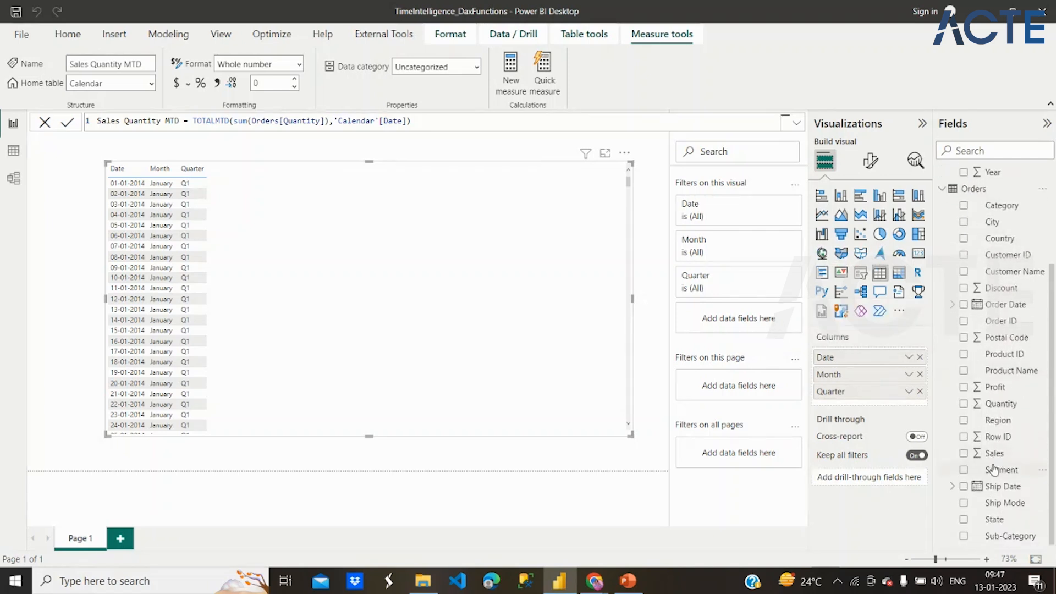
pyautogui.click(964, 406)
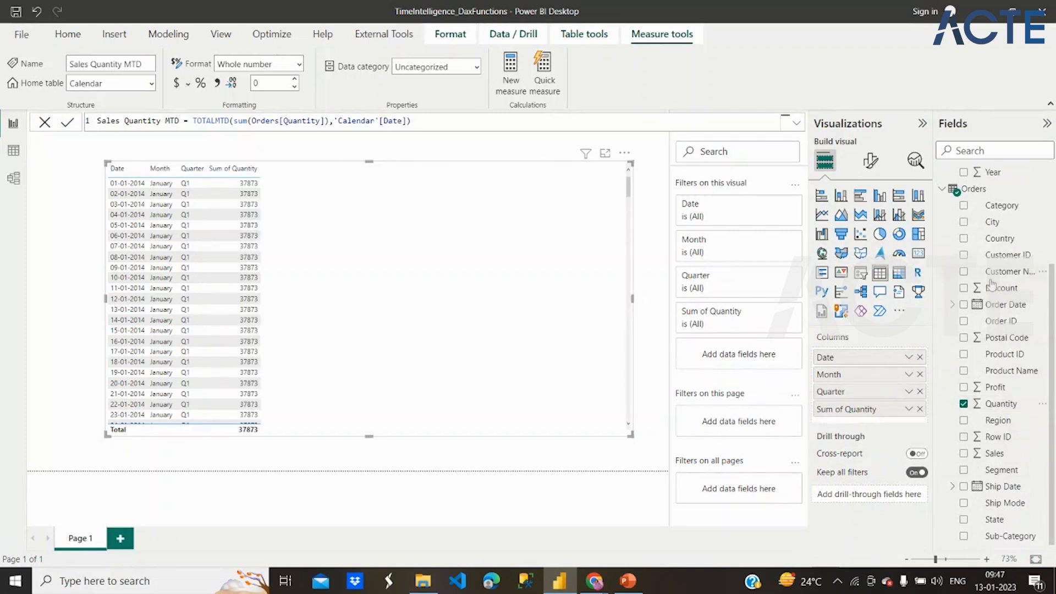
# - Add the Calendar table's Sales Quantity MTD measure to the table visual
pyautogui.scroll(3, 991, 264)
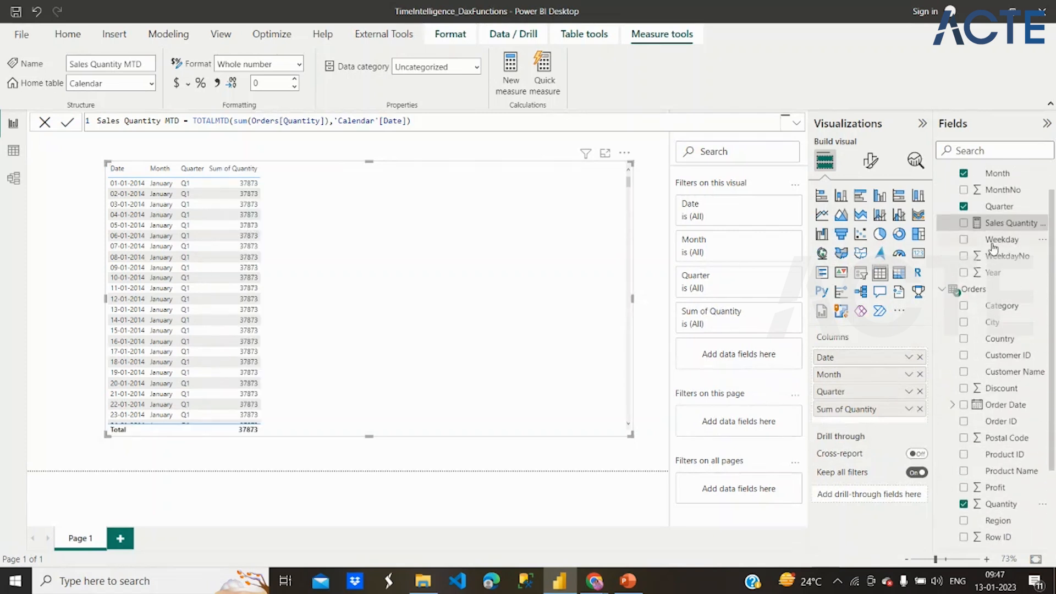
pyautogui.click(964, 223)
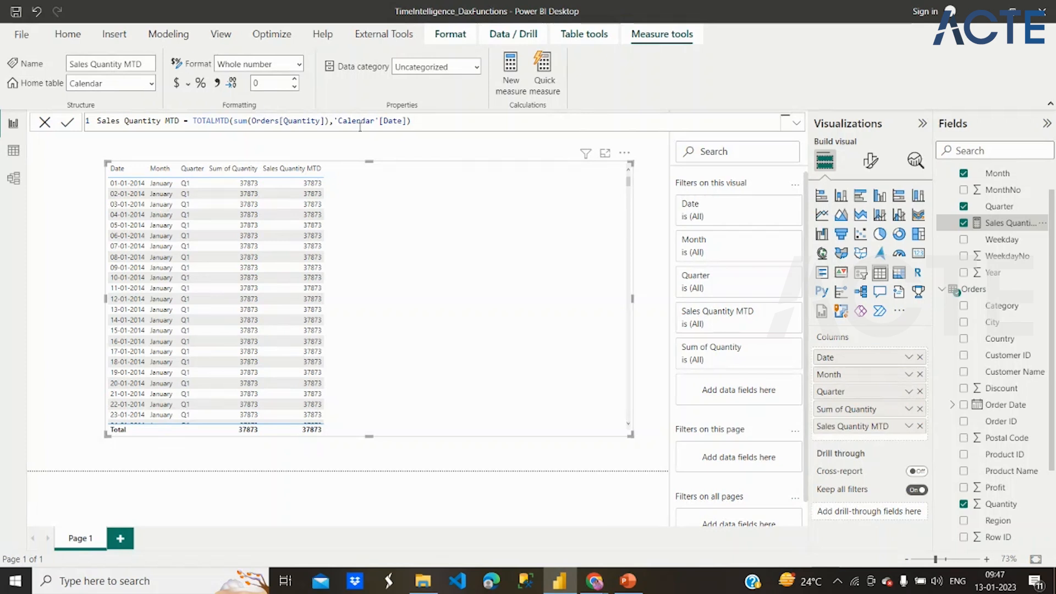
# - Remove the sum function around Orders[Quantity] in the Sales Quantity MTD formula, and wrap the column in sum again
pyautogui.click(251, 121)
pyautogui.press('BackSpace')
pyautogui.press('BackSpace')
pyautogui.press('BackSpace')
pyautogui.press('BackSpace')
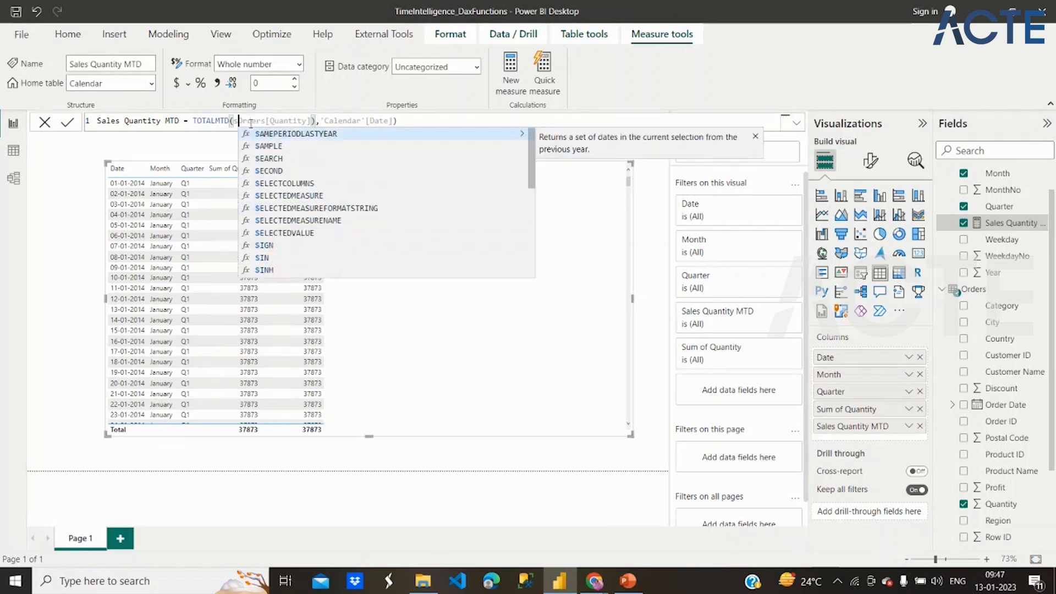
pyautogui.click(310, 121)
pyautogui.press('BackSpace')
pyautogui.click(403, 118)
pyautogui.click(235, 121)
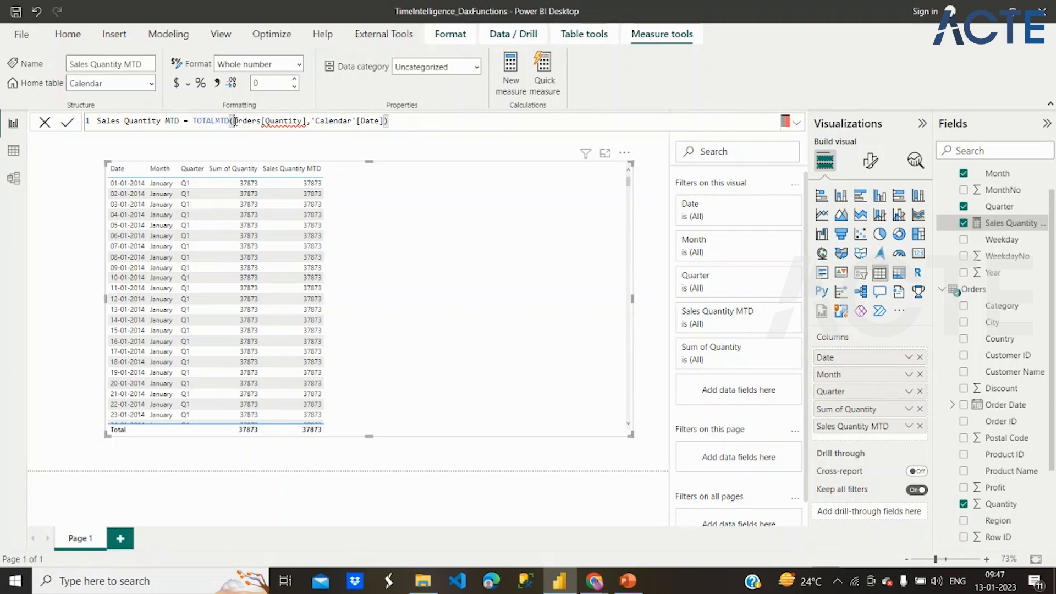
pyautogui.write('sum(')
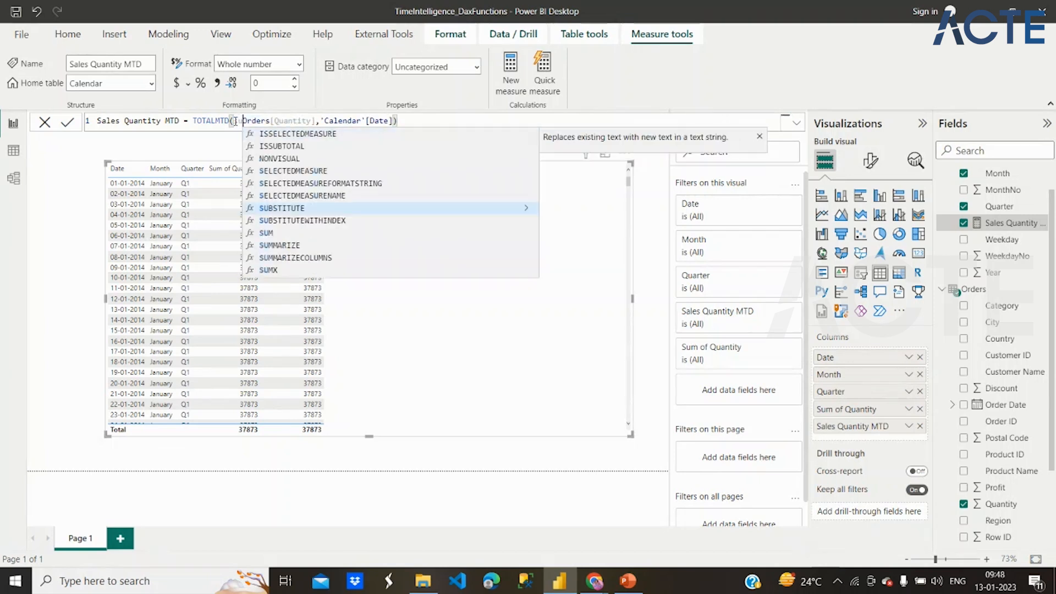
pyautogui.click(327, 121)
pyautogui.write(')')
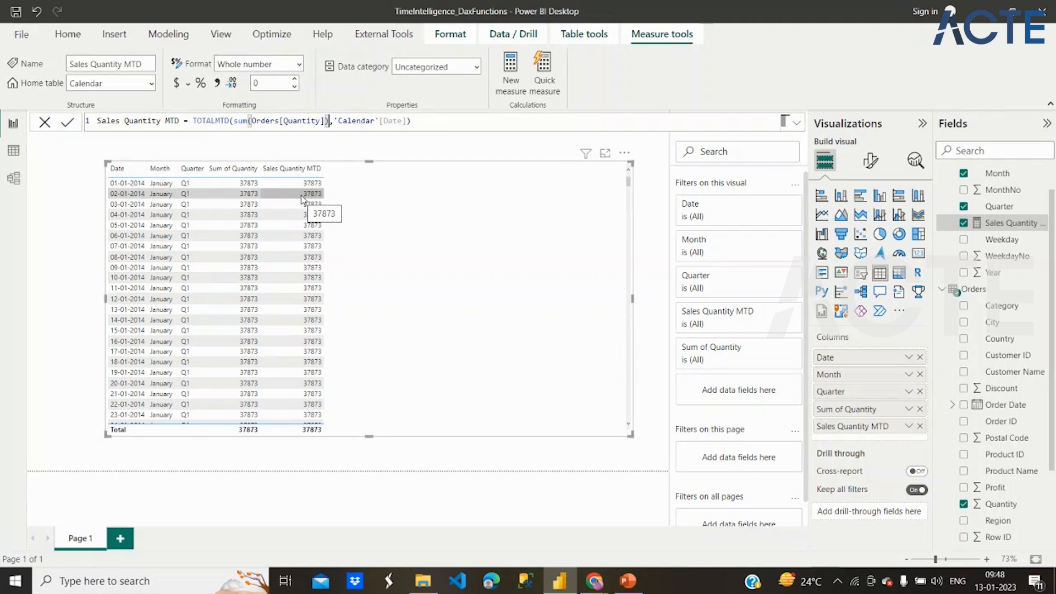
pyautogui.scroll(-3, 283, 229)
pyautogui.scroll(3, 283, 229)
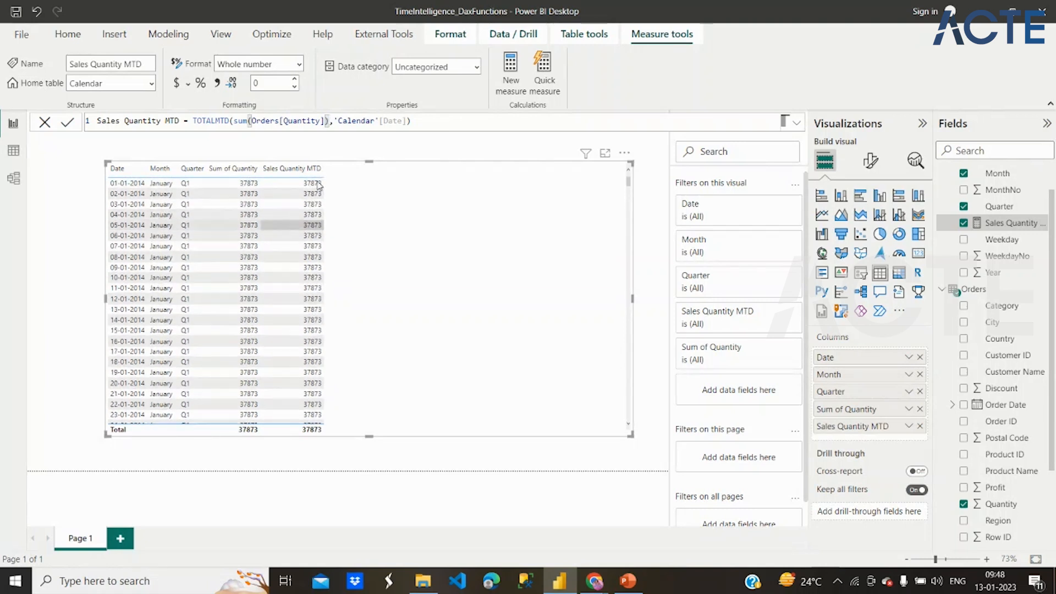
pyautogui.click(421, 121)
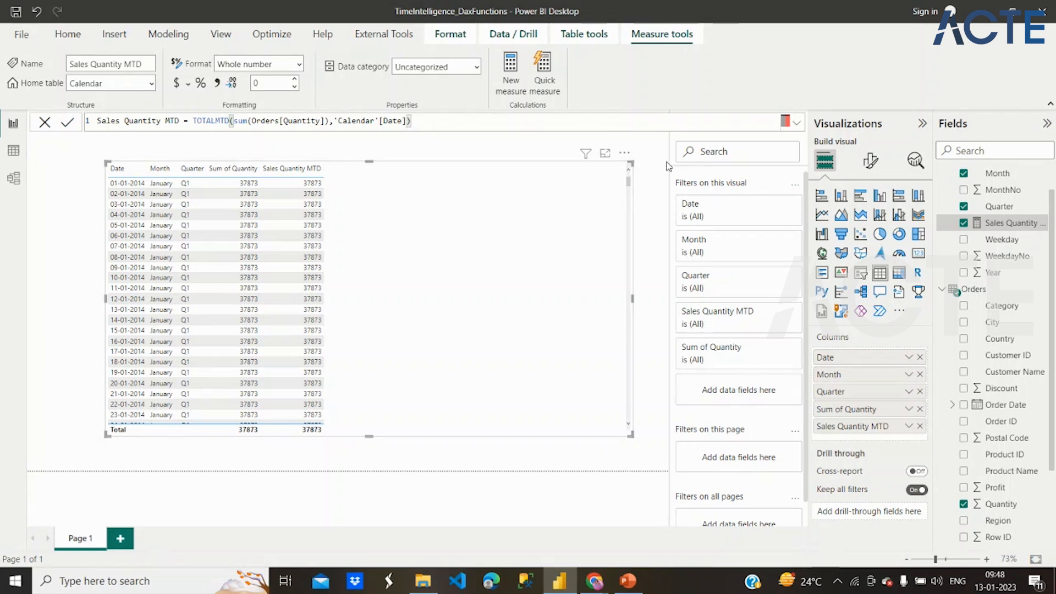
# - Open the Calendar table's date table settings and accept Date as the date column
pyautogui.scroll(1, 982, 202)
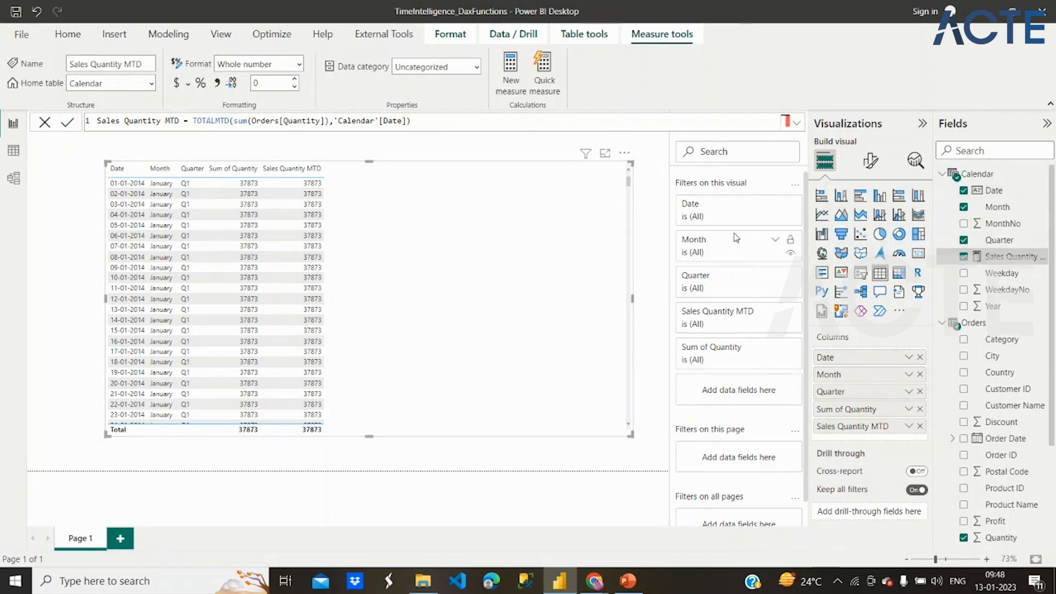
pyautogui.click(642, 230)
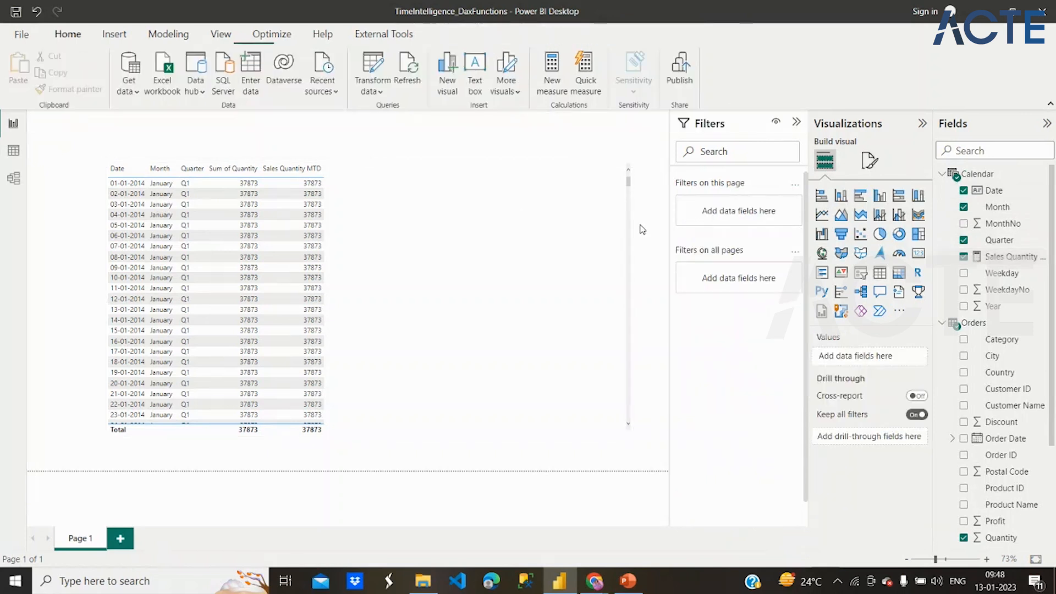
pyautogui.click(1002, 192)
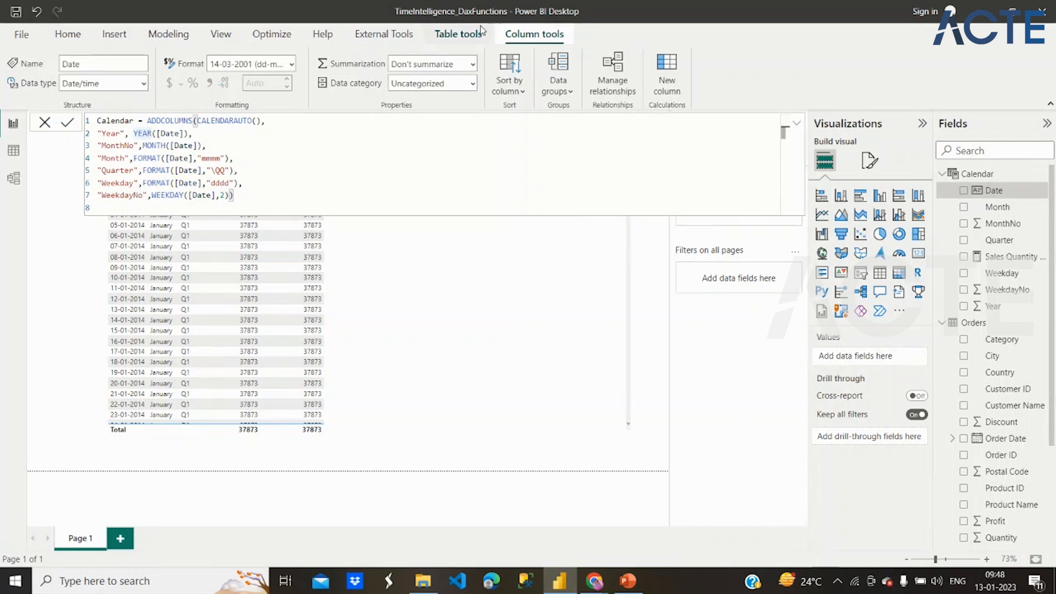
pyautogui.click(458, 34)
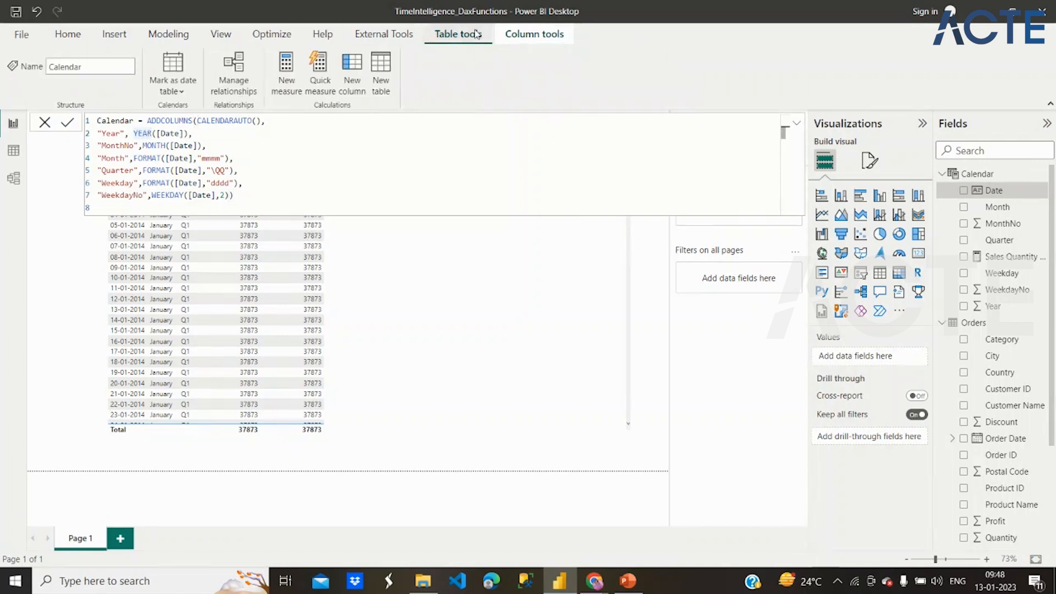
pyautogui.click(173, 87)
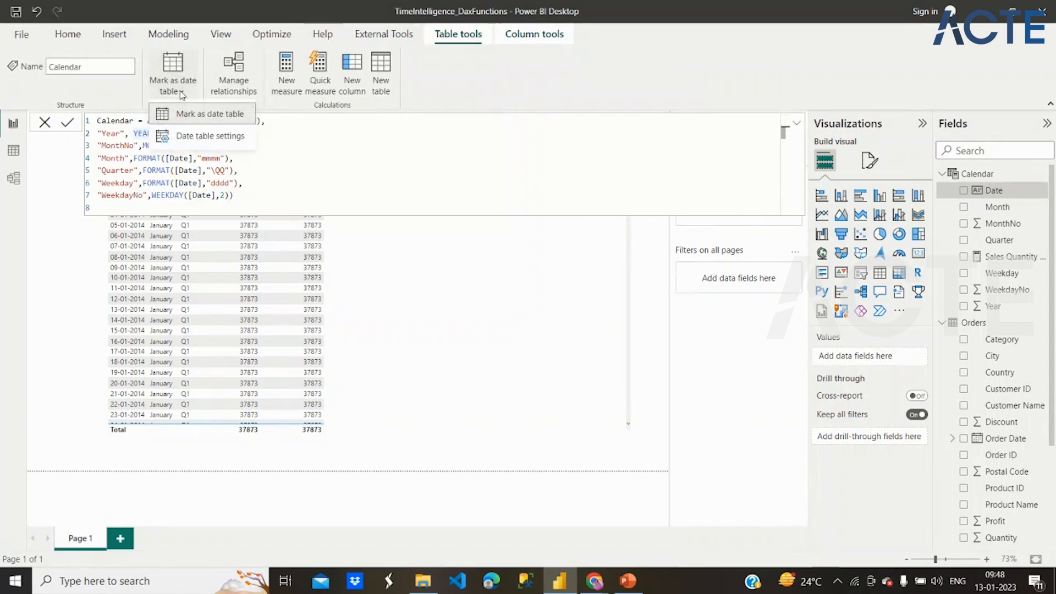
pyautogui.click(198, 142)
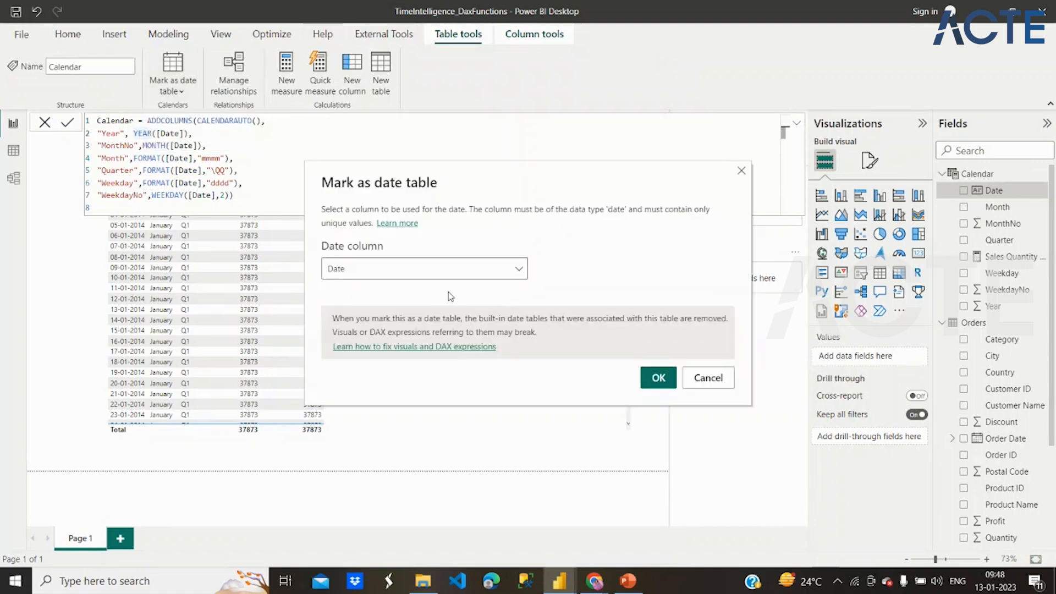
pyautogui.click(648, 384)
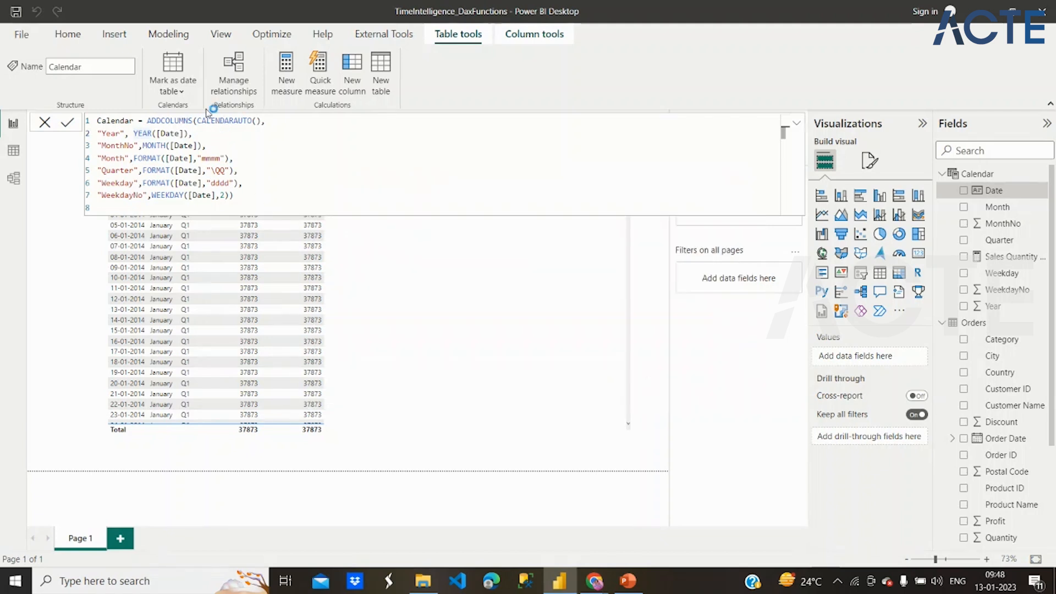
# - Unmark the Calendar table as a date table and refresh the calculated objects
pyautogui.click(178, 92)
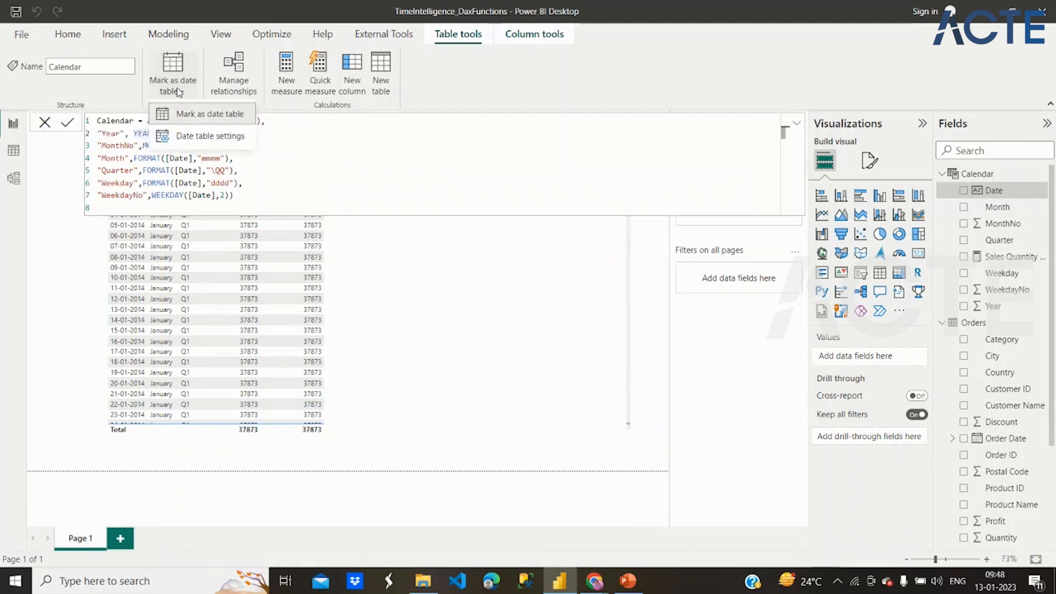
pyautogui.click(195, 114)
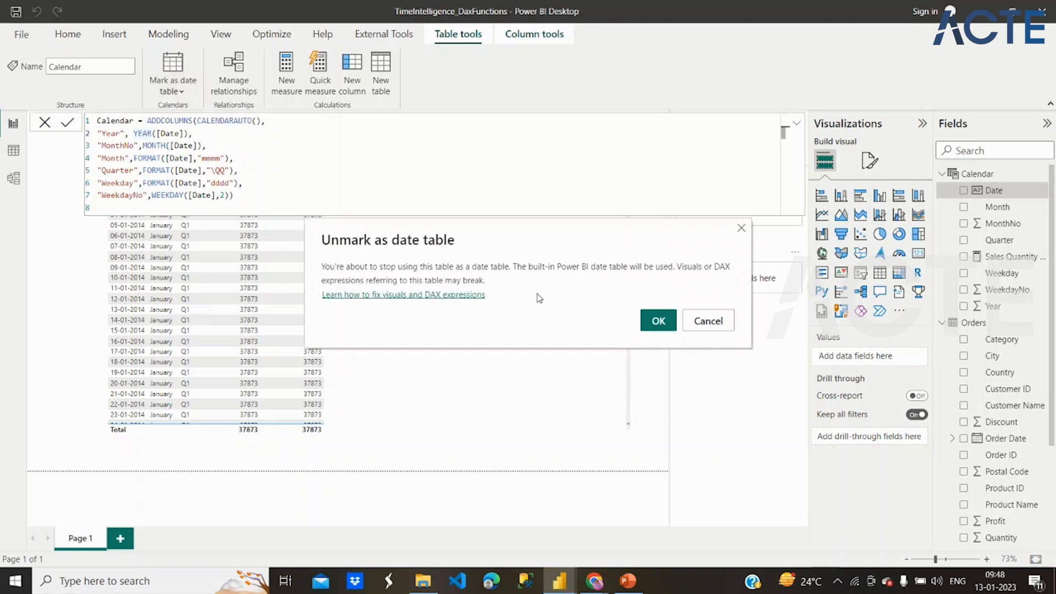
pyautogui.click(664, 319)
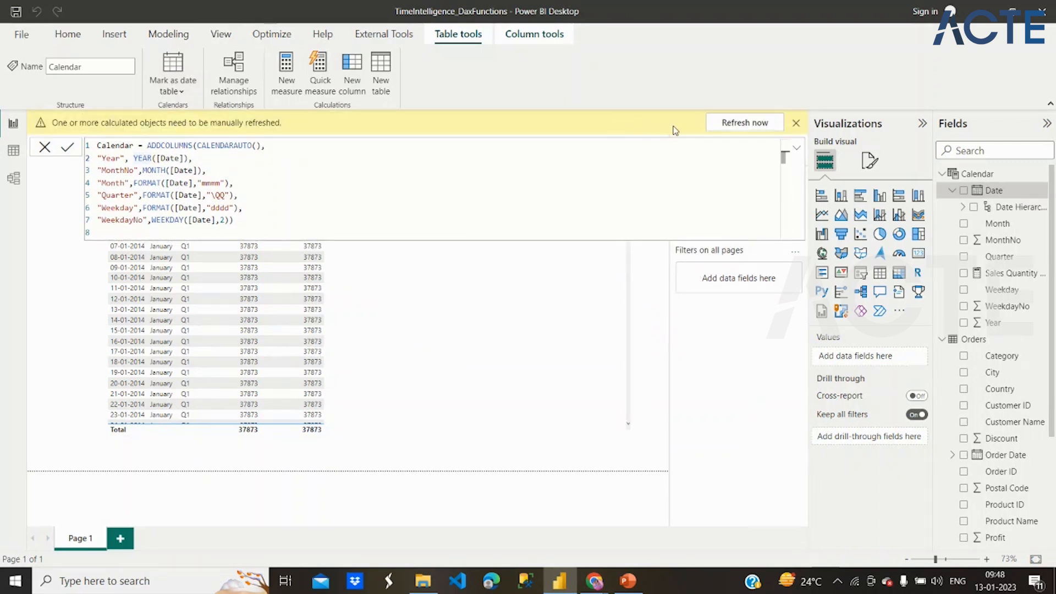
pyautogui.click(723, 123)
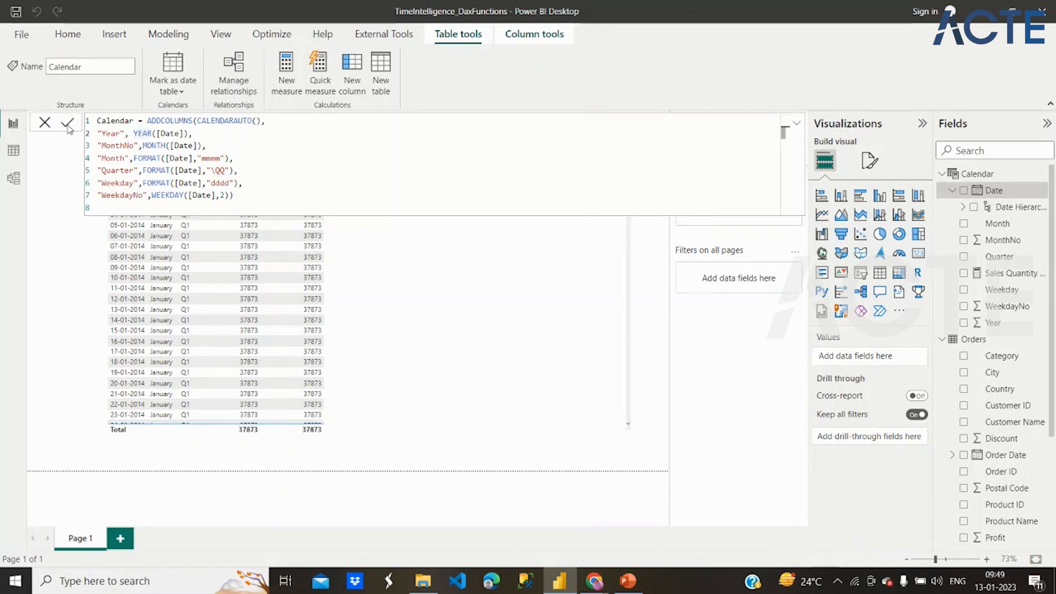
pyautogui.click(47, 122)
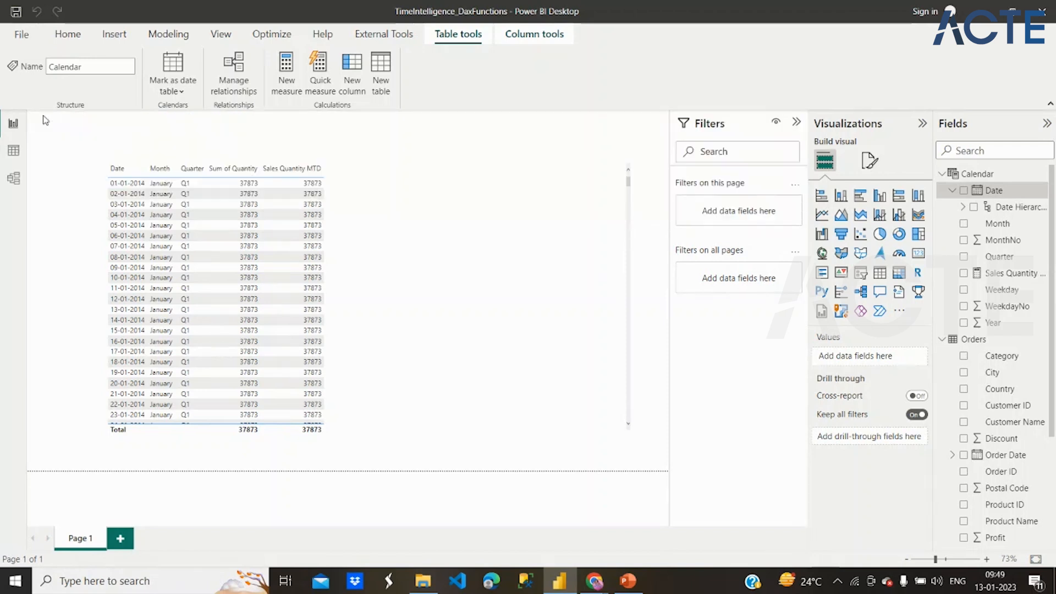
pyautogui.click(379, 239)
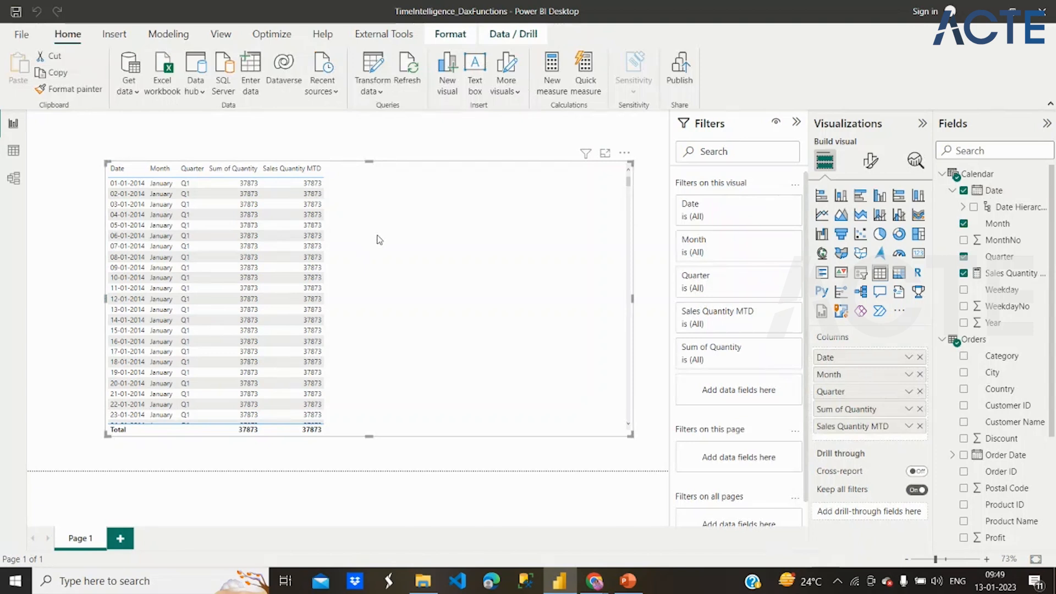
# - Examine the Orders table's rows in the data view, including its Sales and Quantity columns
pyautogui.click(20, 153)
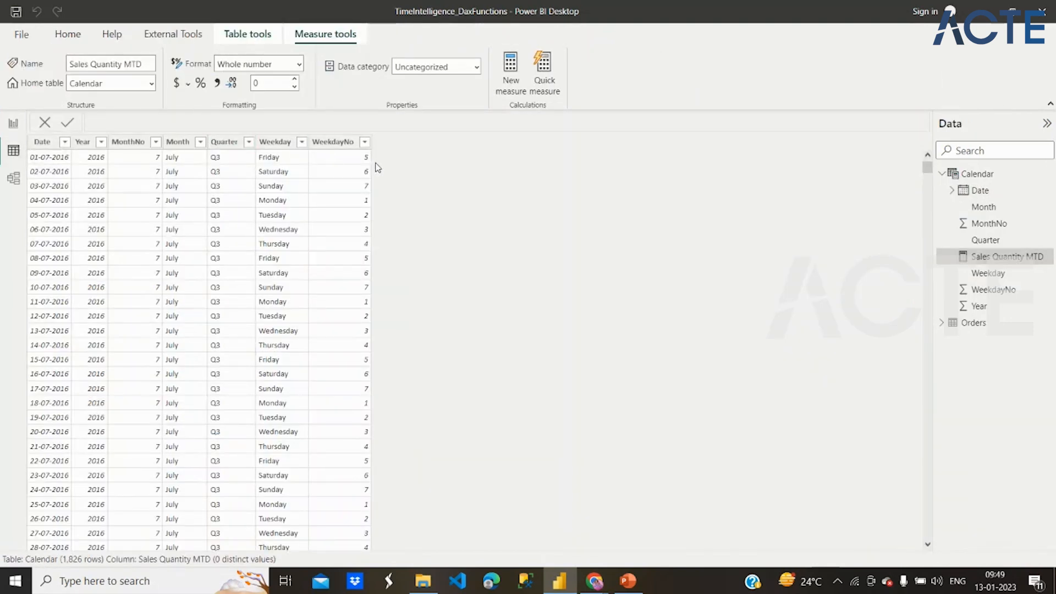
pyautogui.click(963, 324)
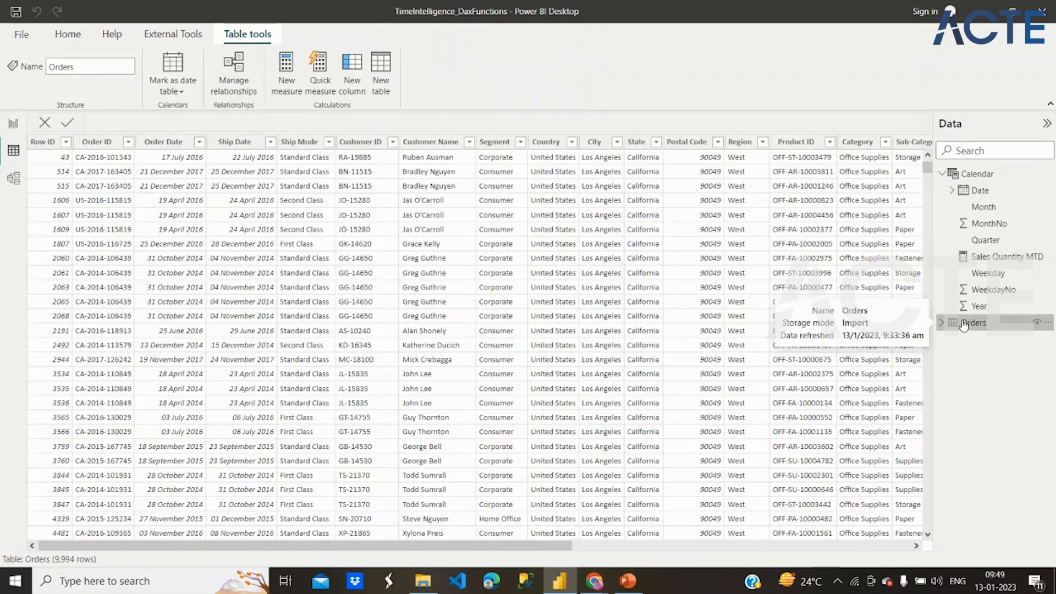
pyautogui.click(940, 323)
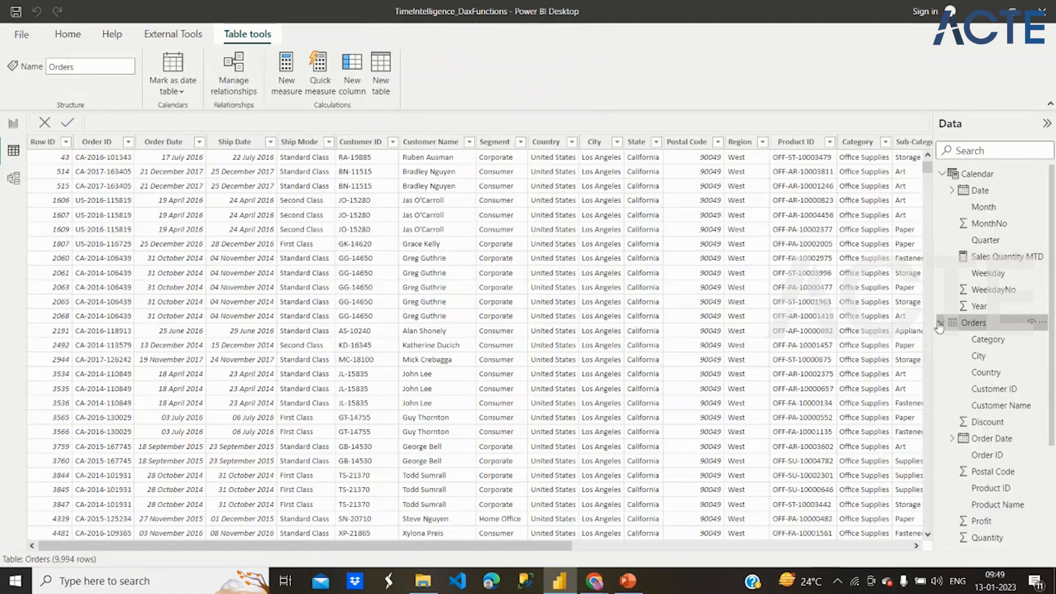
pyautogui.scroll(-3, 960, 325)
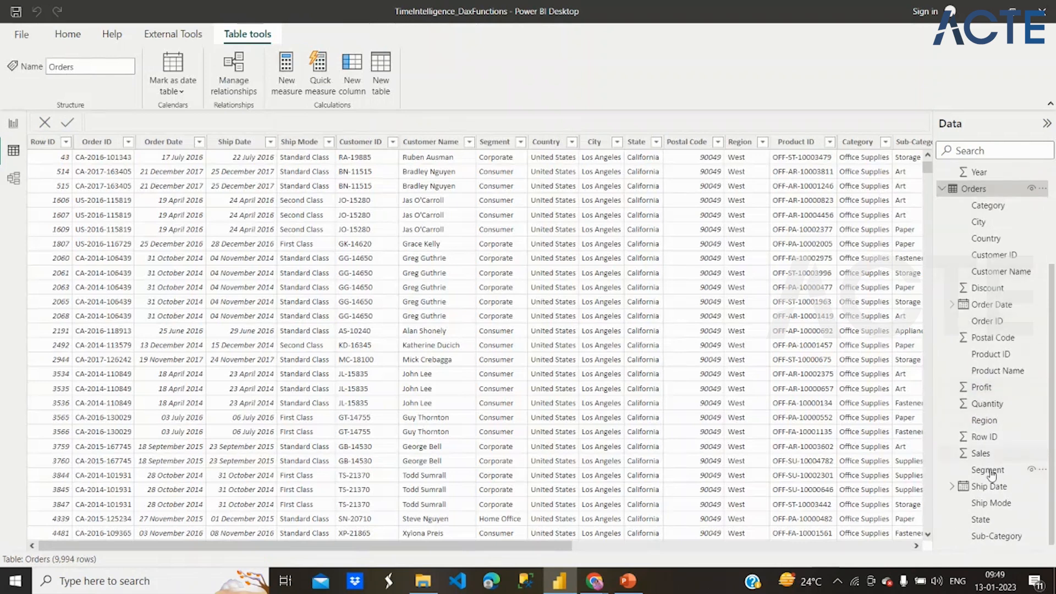
pyautogui.hscroll(5, 840, 319)
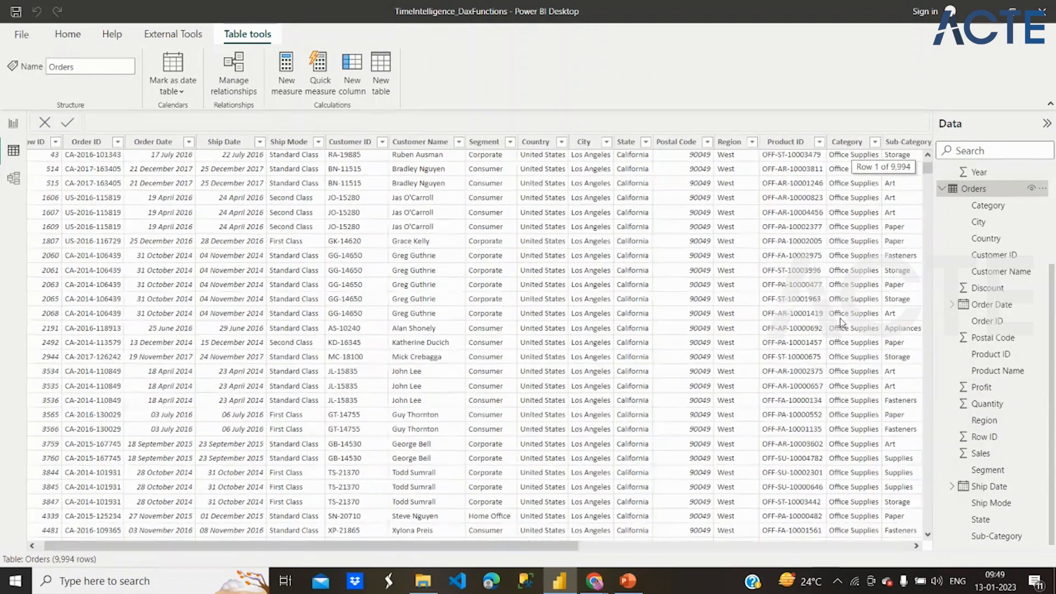
pyautogui.hscroll(15, 840, 319)
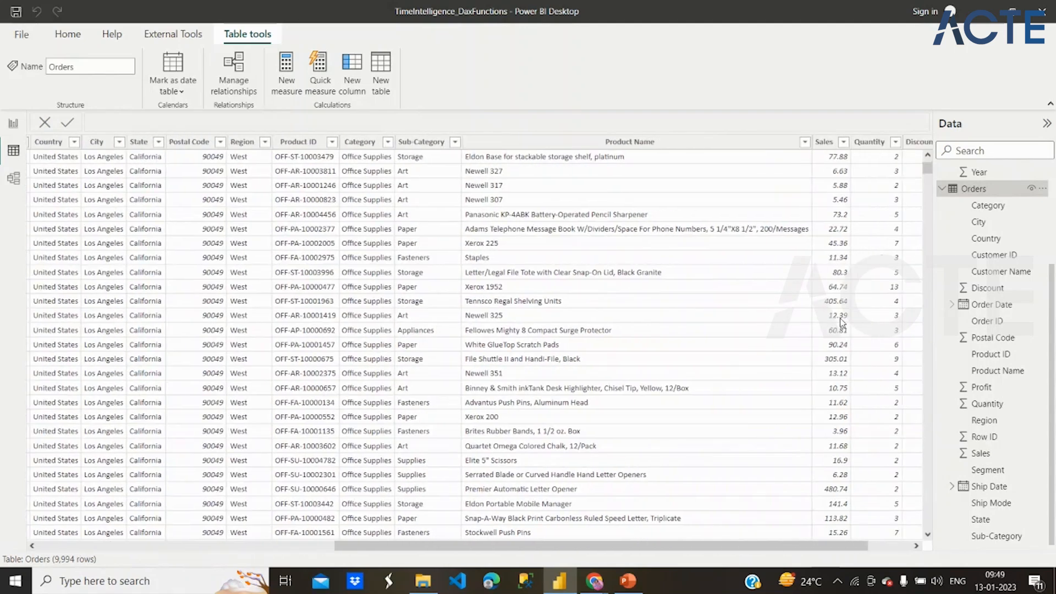
# - In the report view, change the Sales Quantity MTD measure's dates argument to 'Calendar'[Date].[Date] and commit the formula
pyautogui.click(13, 124)
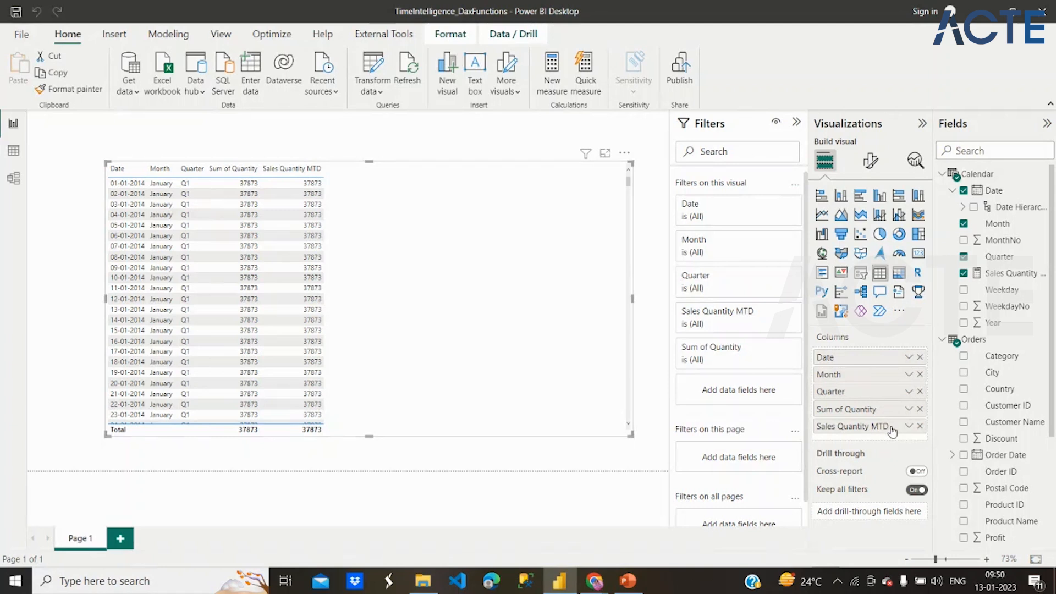
pyautogui.click(1013, 278)
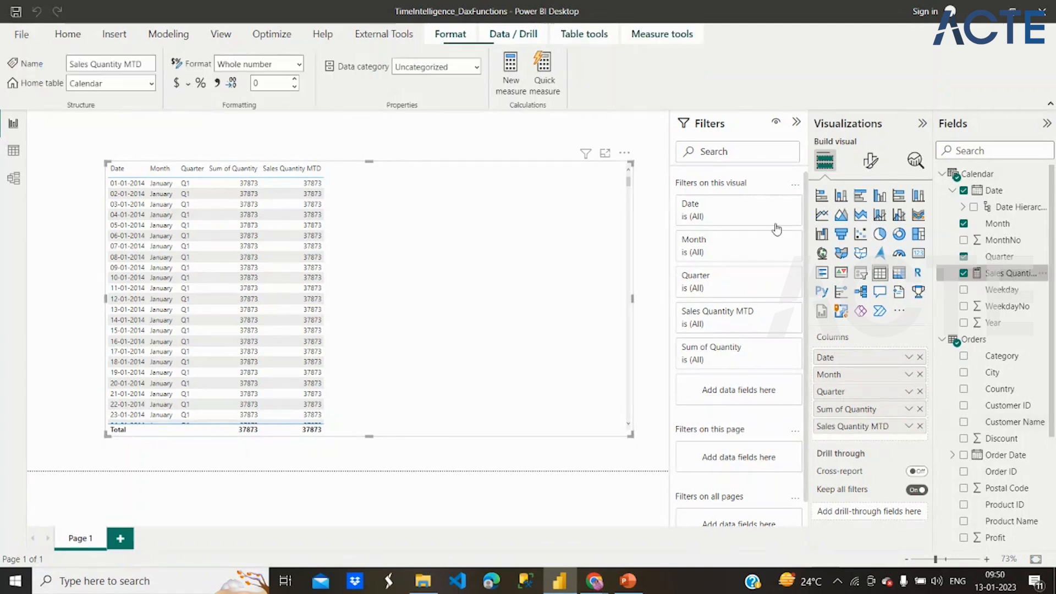
pyautogui.click(407, 122)
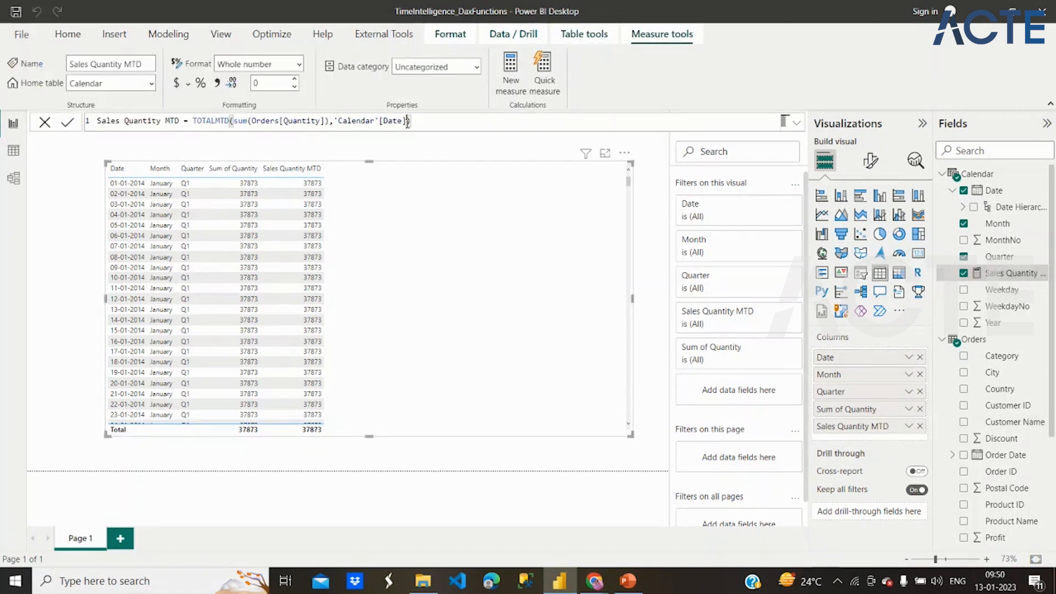
pyautogui.write('.')
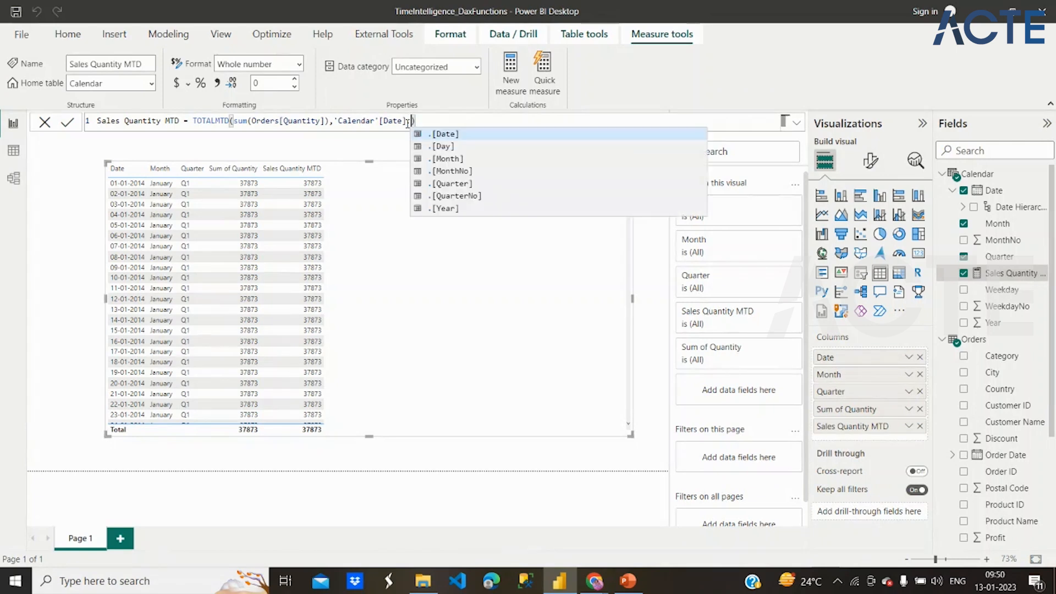
pyautogui.click(438, 135)
pyautogui.press('Return')
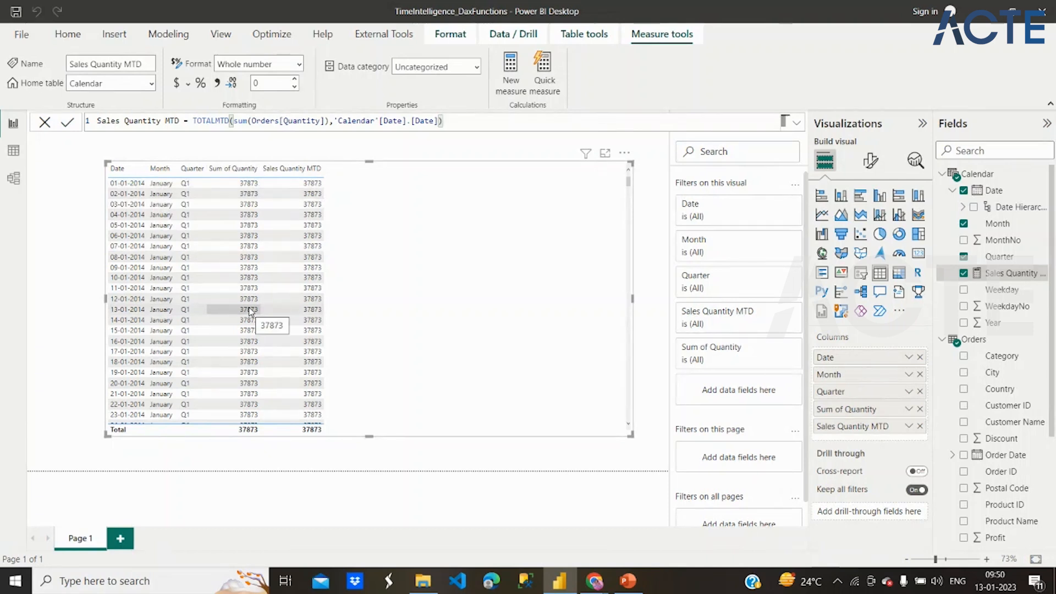
# - Set the Orders Quantity column in the table visual to Don't summarize
pyautogui.click(908, 409)
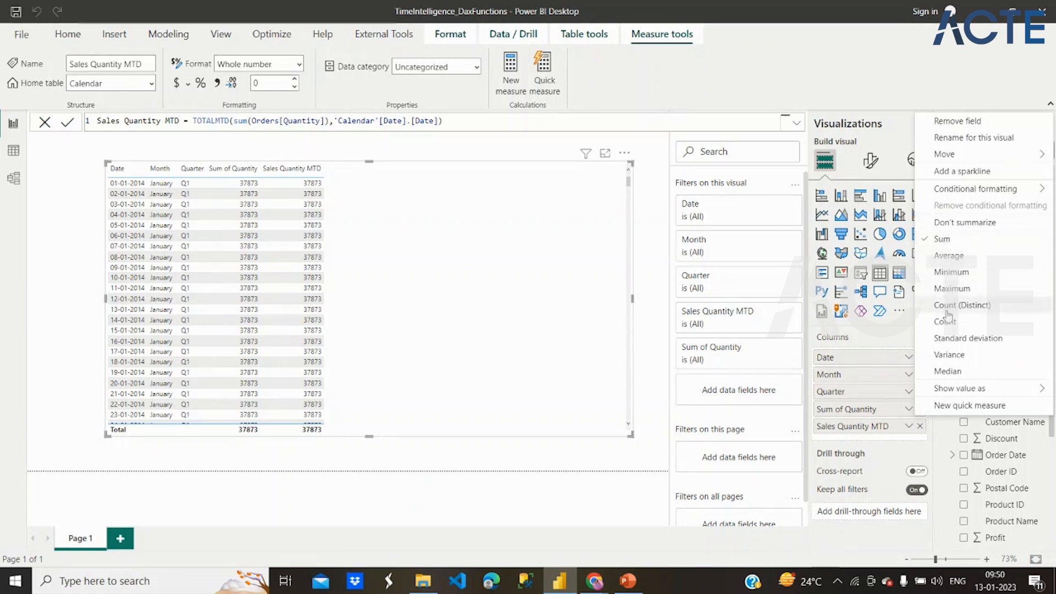
pyautogui.click(939, 224)
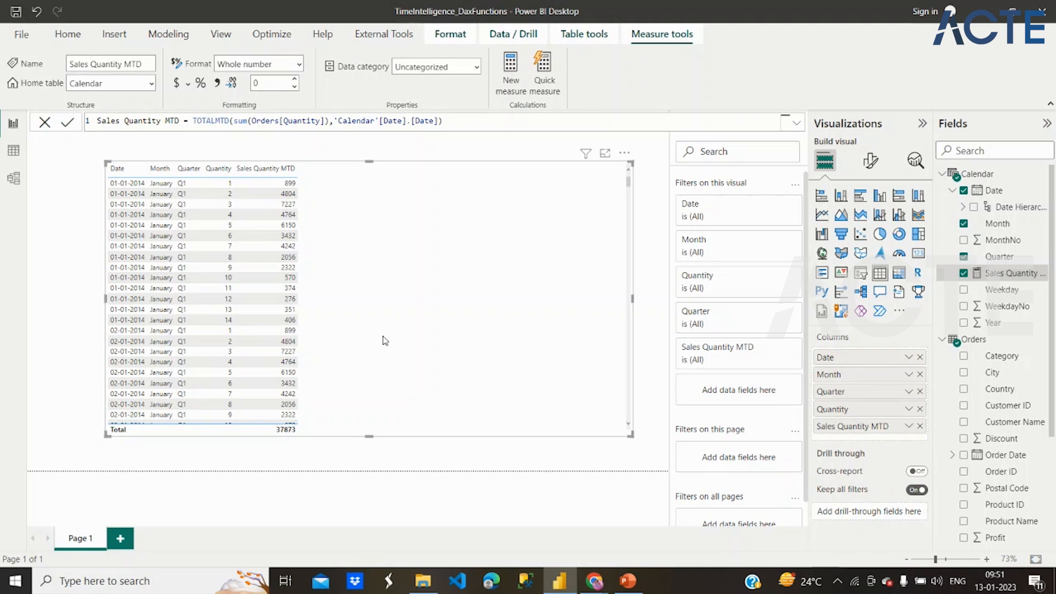
# - Try the Average aggregation on the Quantity column in the table visual, then restore Don't summarize
pyautogui.click(909, 409)
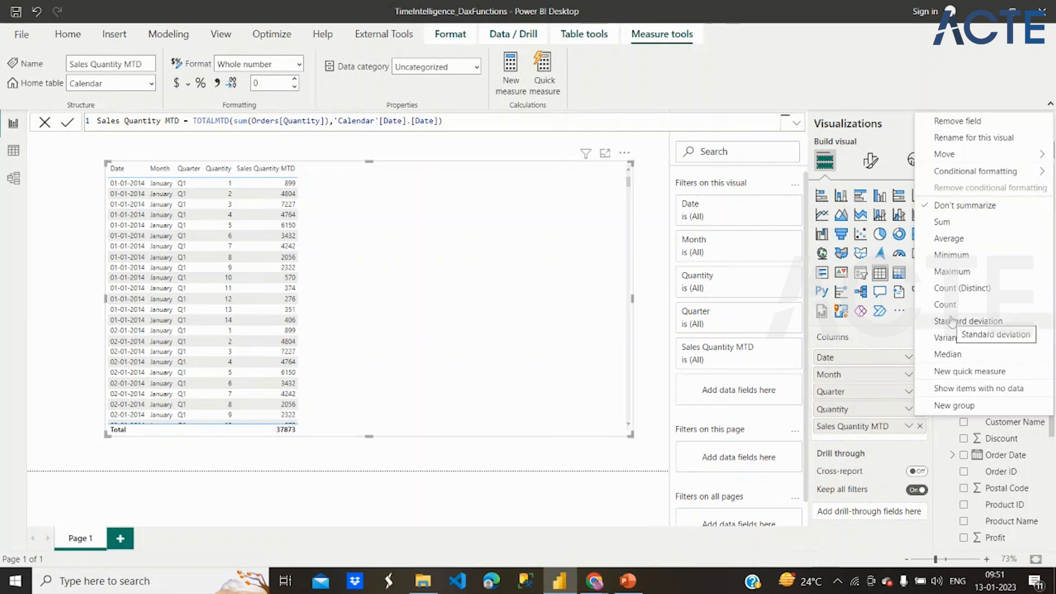
pyautogui.click(945, 238)
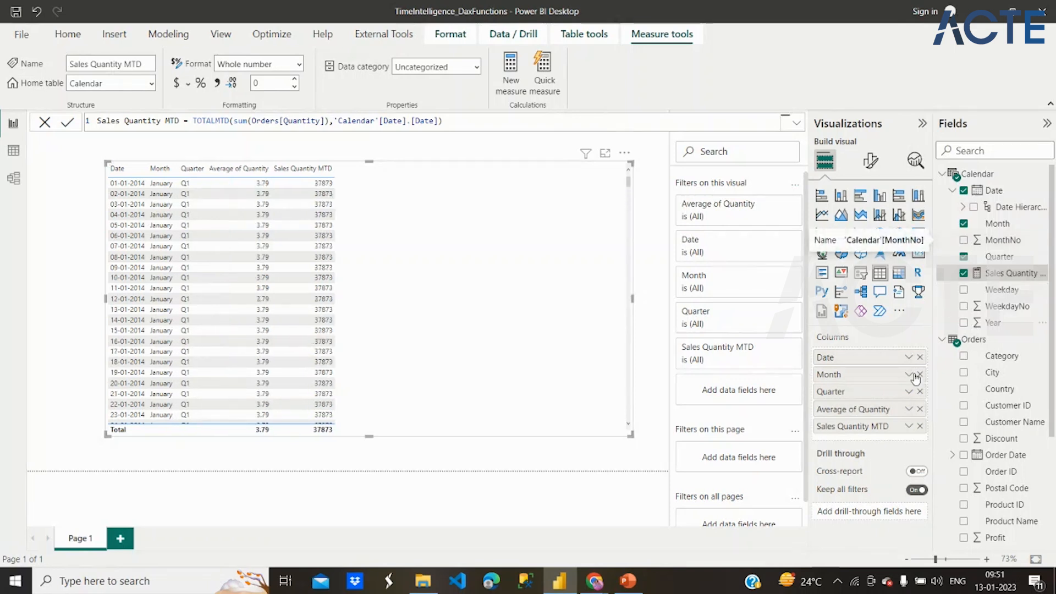
pyautogui.click(909, 409)
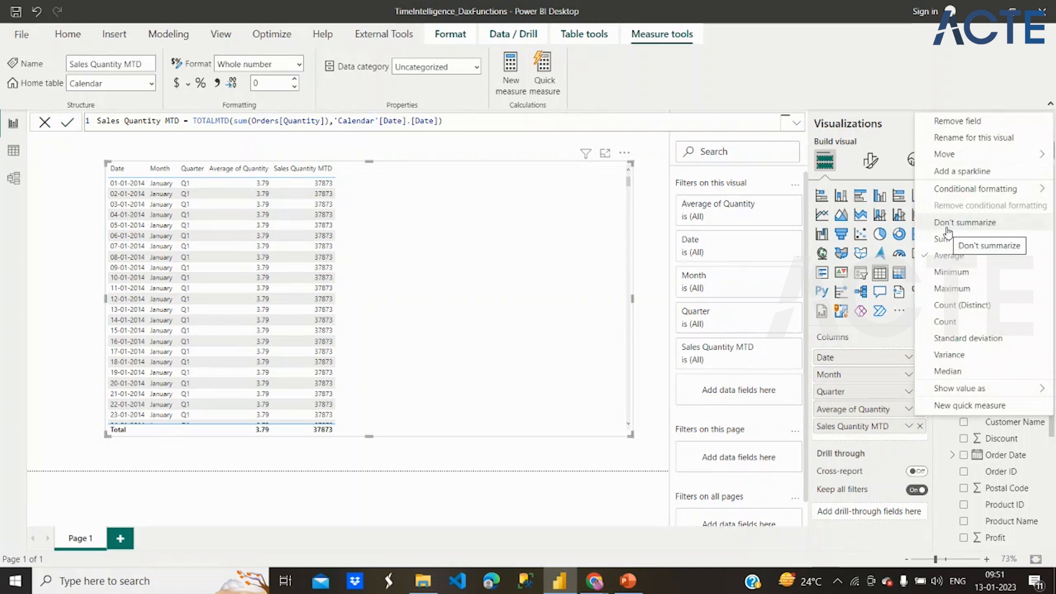
pyautogui.click(946, 225)
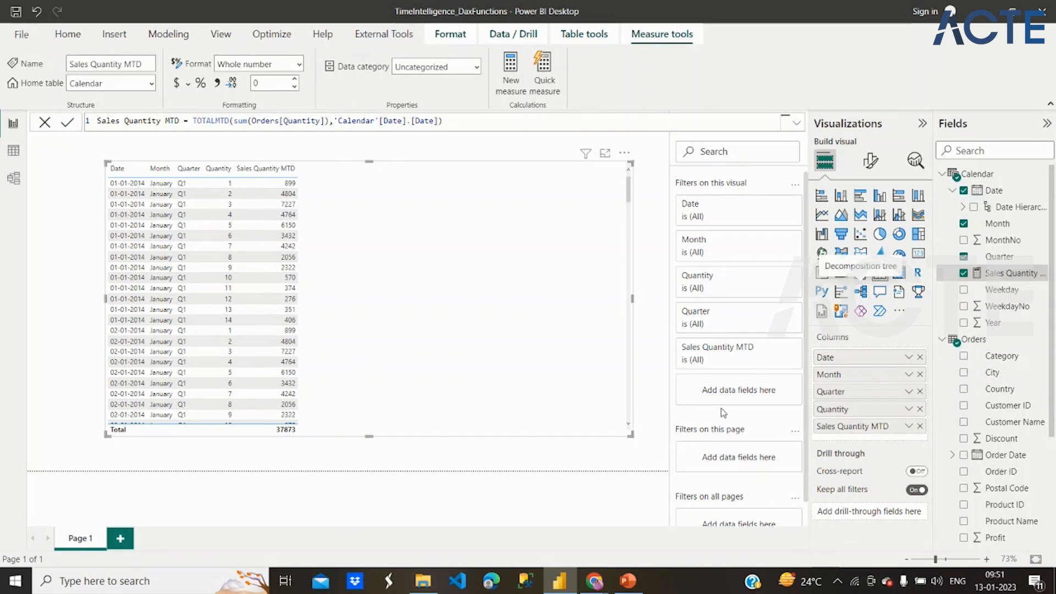
# - Try Don't summarize as the default summarization of the Orders Quantity field, then restore Sum
pyautogui.scroll(-3, 1017, 387)
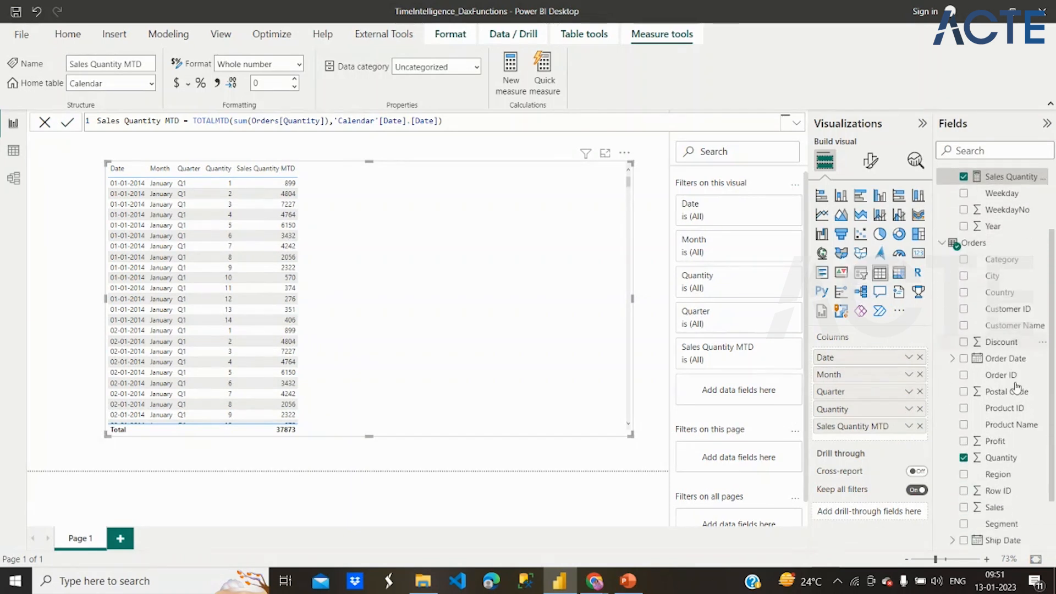
pyautogui.click(1006, 437)
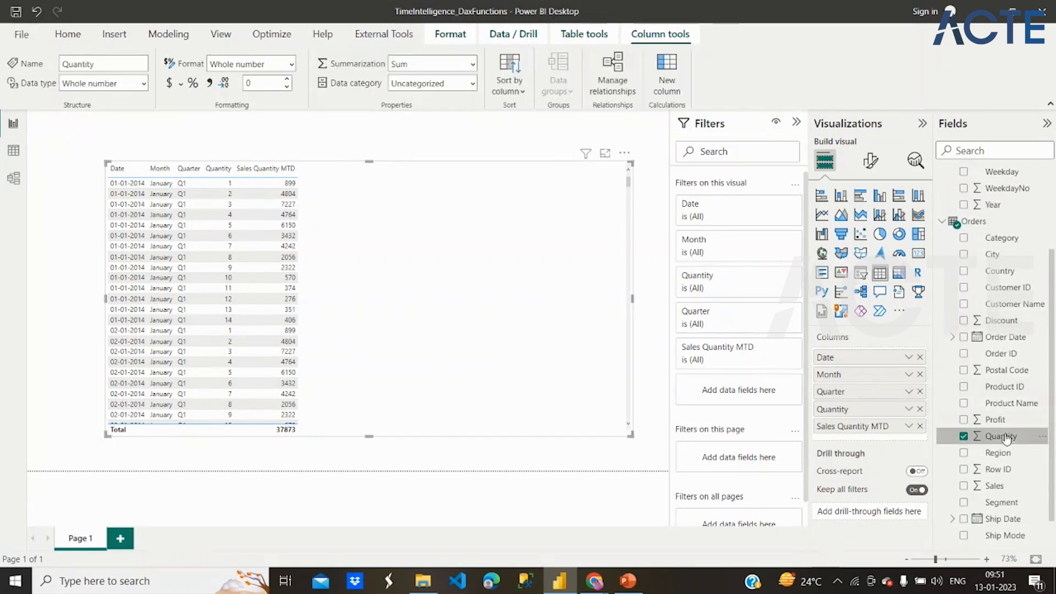
pyautogui.click(474, 66)
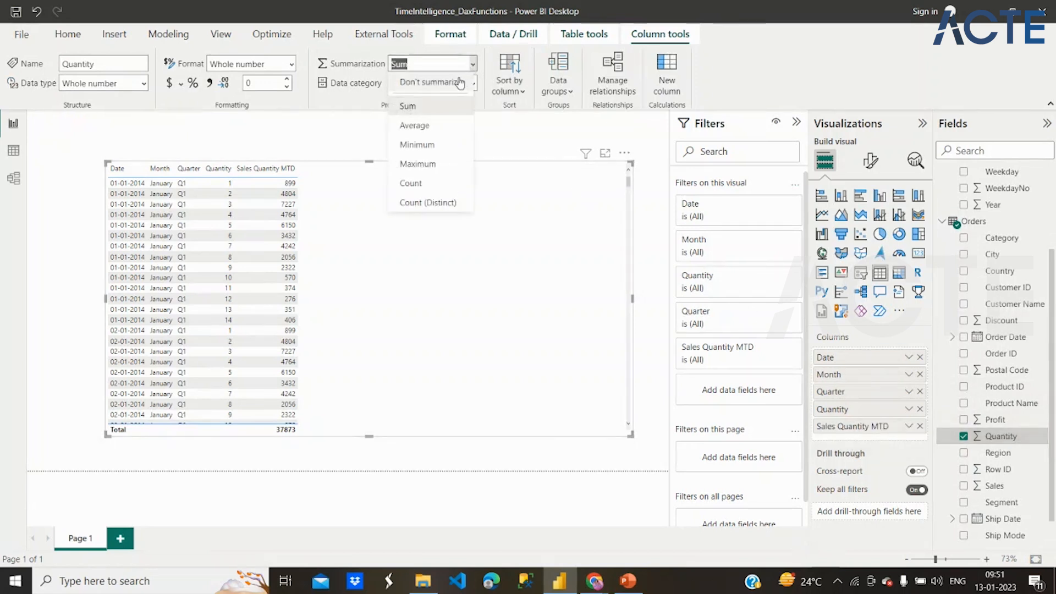
pyautogui.click(457, 83)
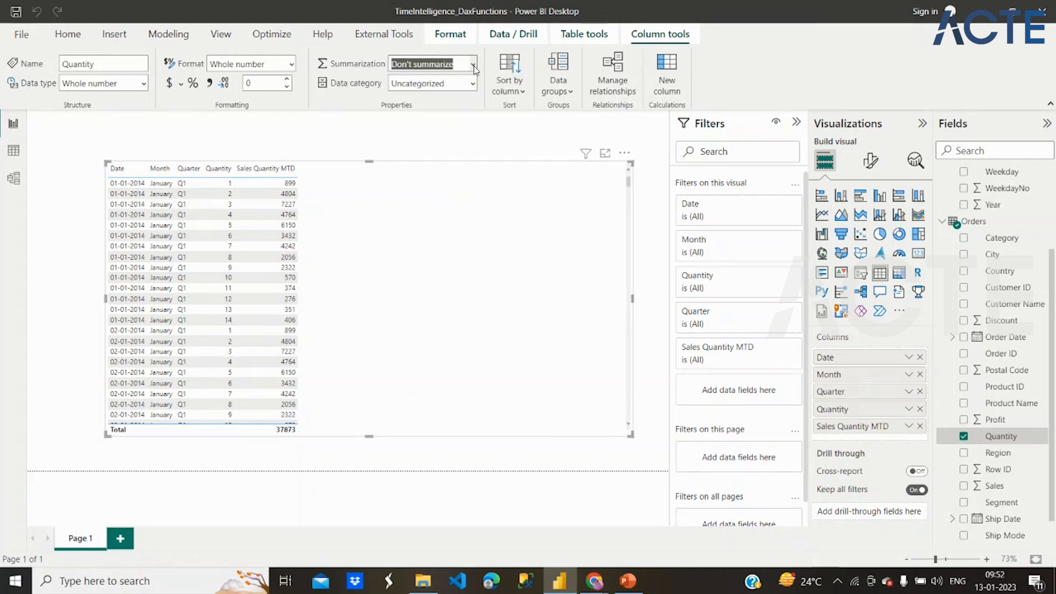
pyautogui.click(473, 65)
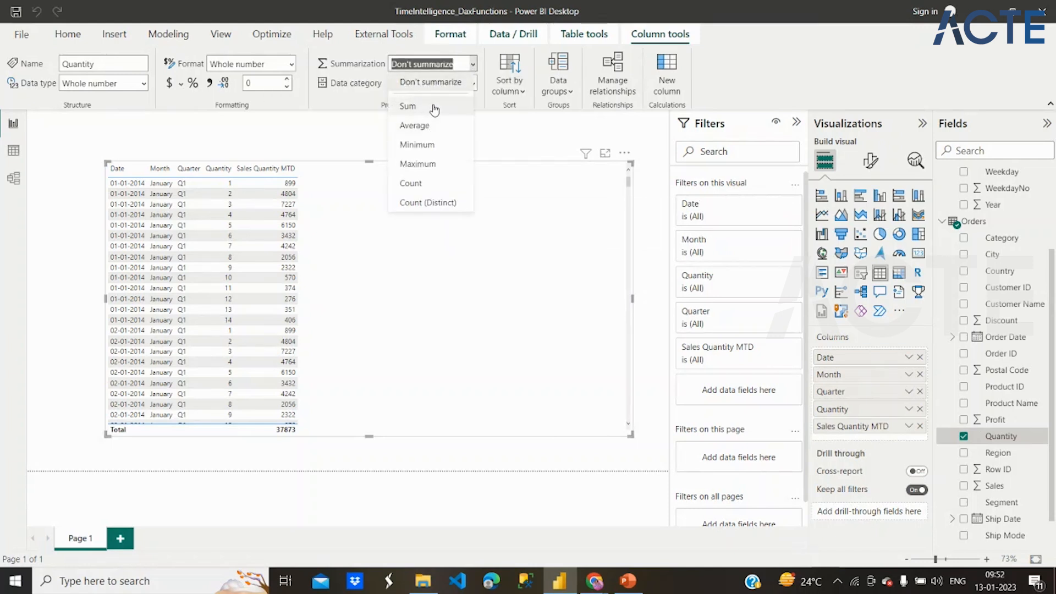
pyautogui.click(435, 108)
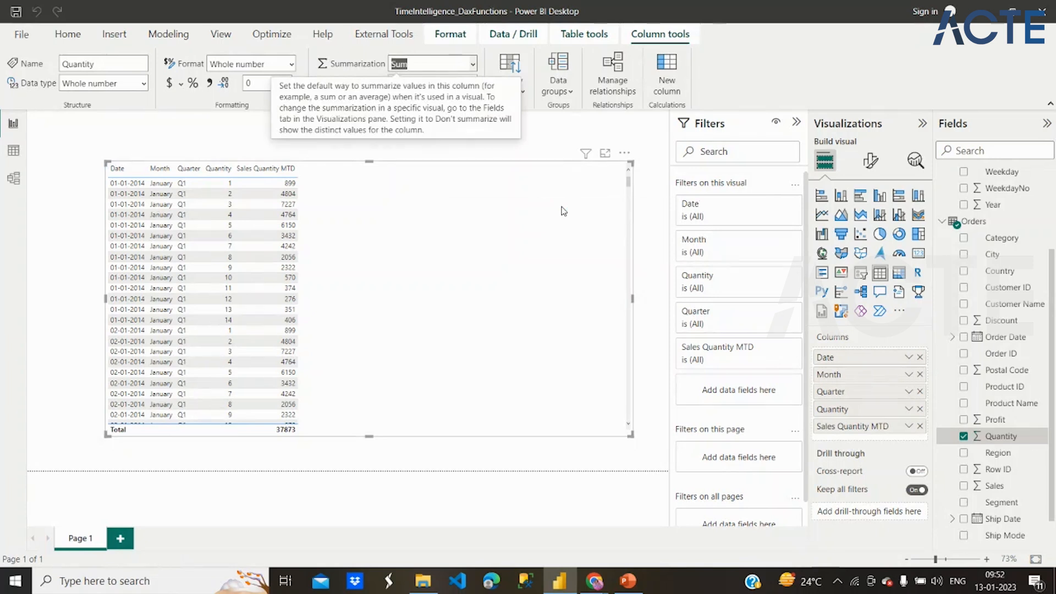
pyautogui.click(434, 238)
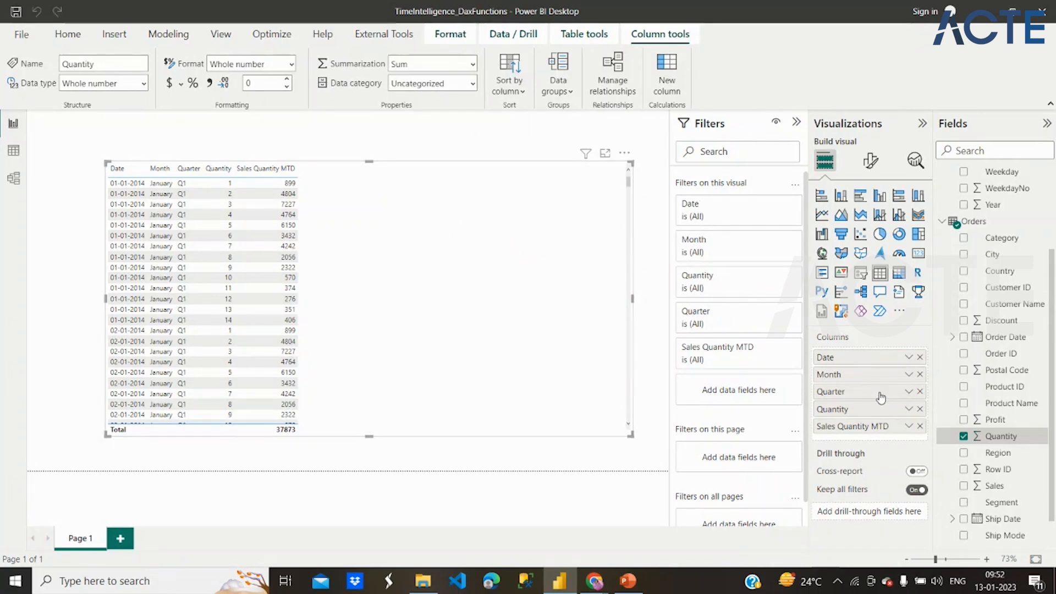
# - Summarize Quantity by Sum in the table visual, then remove it and add it back as the last column
pyautogui.click(911, 410)
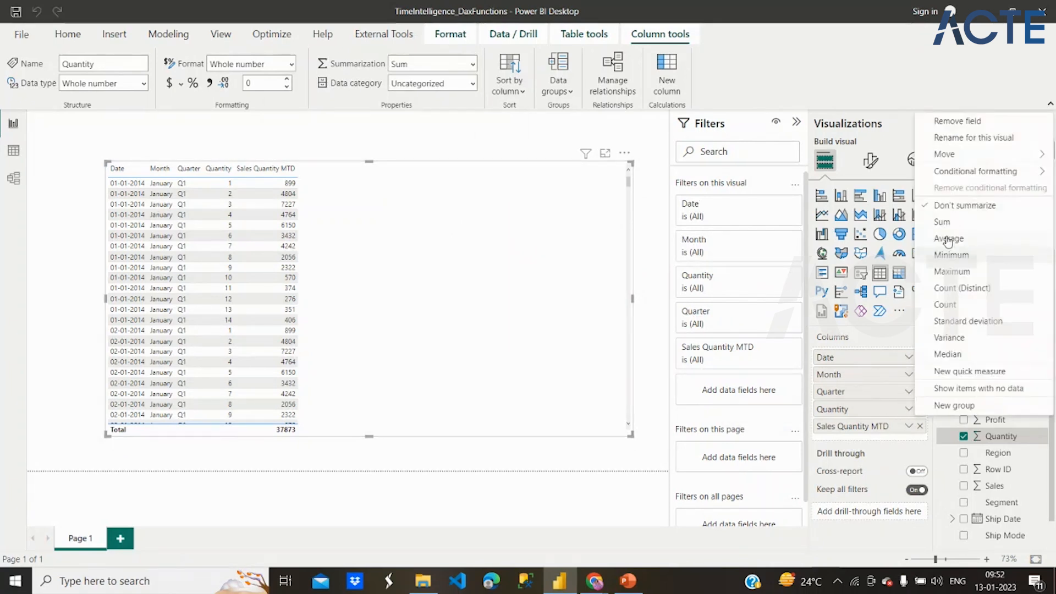
pyautogui.click(944, 225)
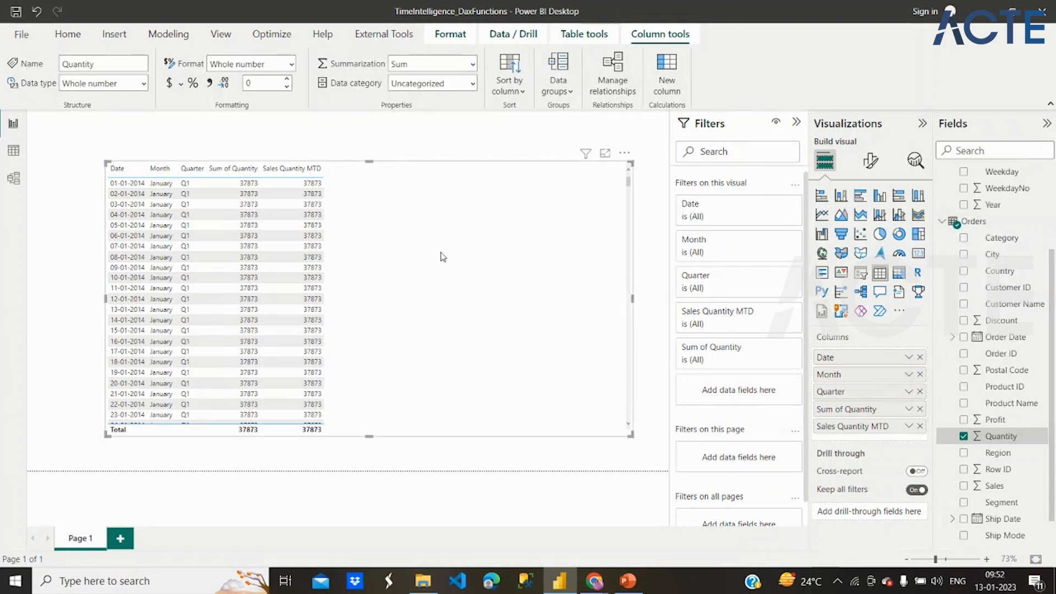
pyautogui.click(921, 410)
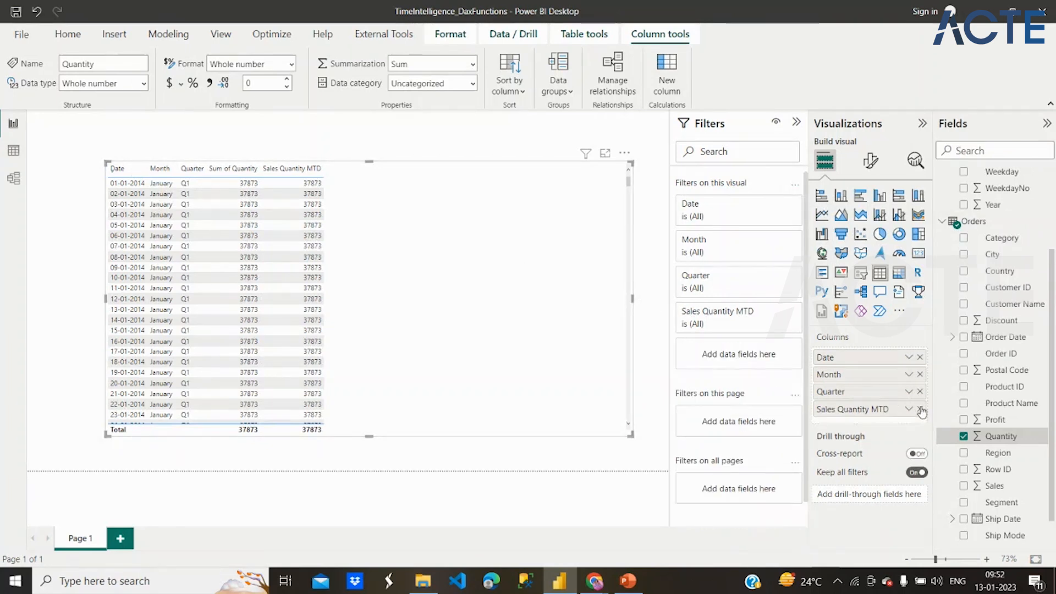
pyautogui.click(964, 437)
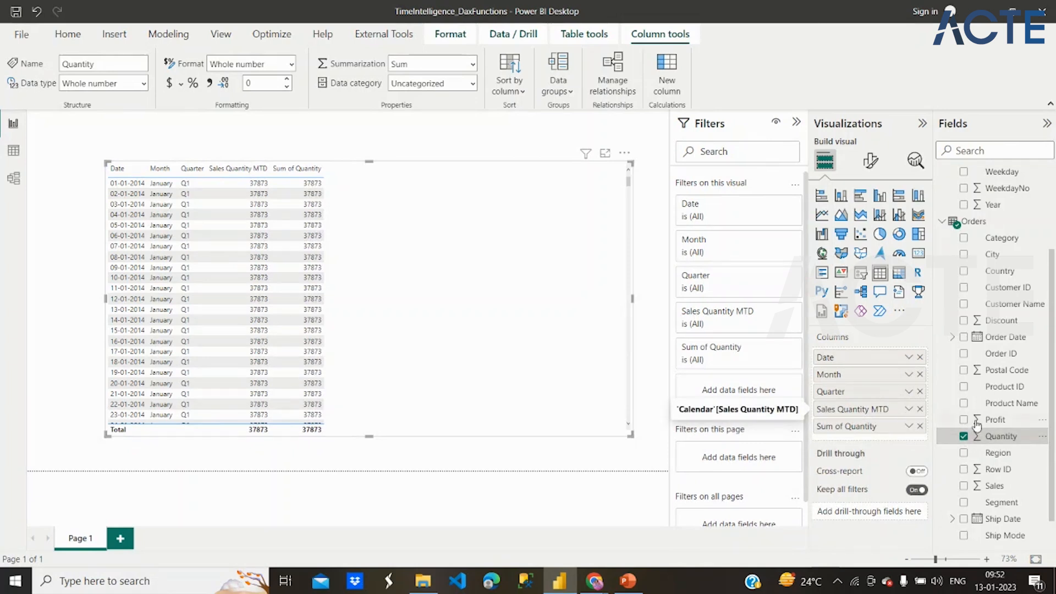
# - Change the Sales Quantity MTD measure to sum Orders[Sales] and commit the formula
pyautogui.scroll(3, 1002, 242)
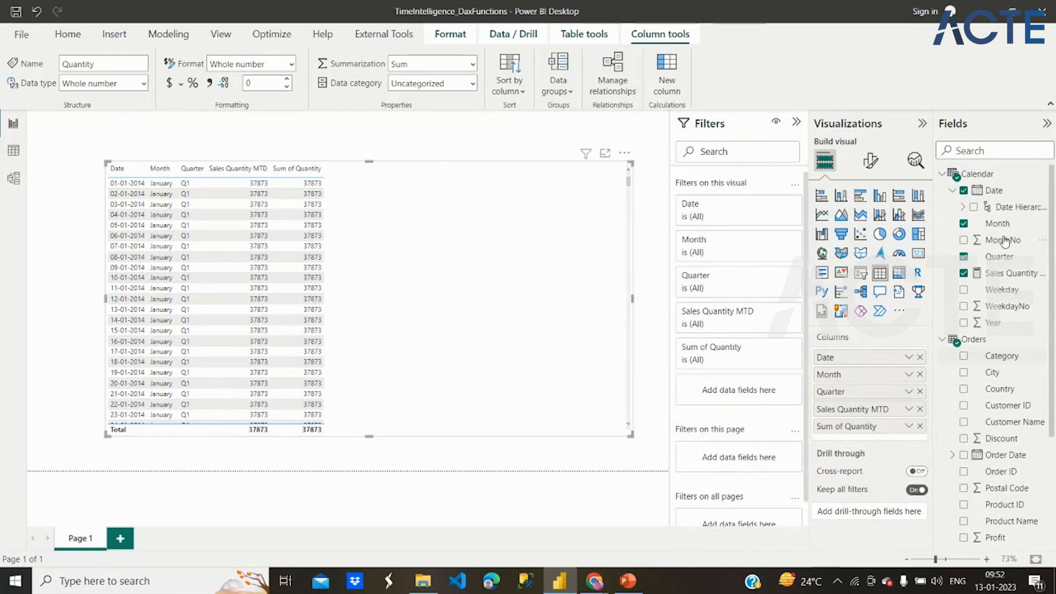
pyautogui.click(1002, 274)
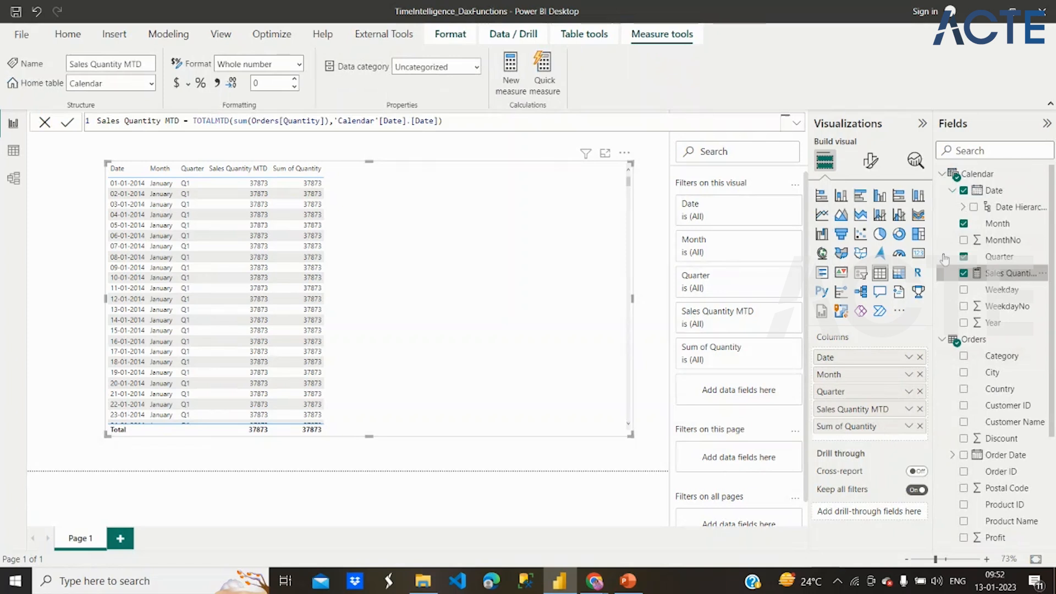
pyautogui.doubleClick(308, 121)
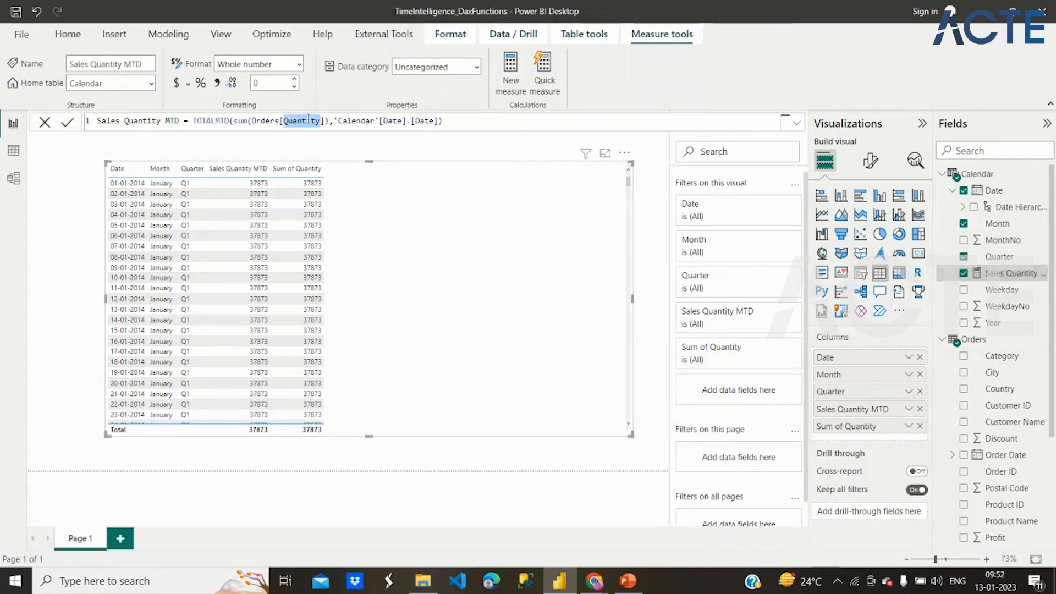
pyautogui.write('Sales')
pyautogui.press('Tab')
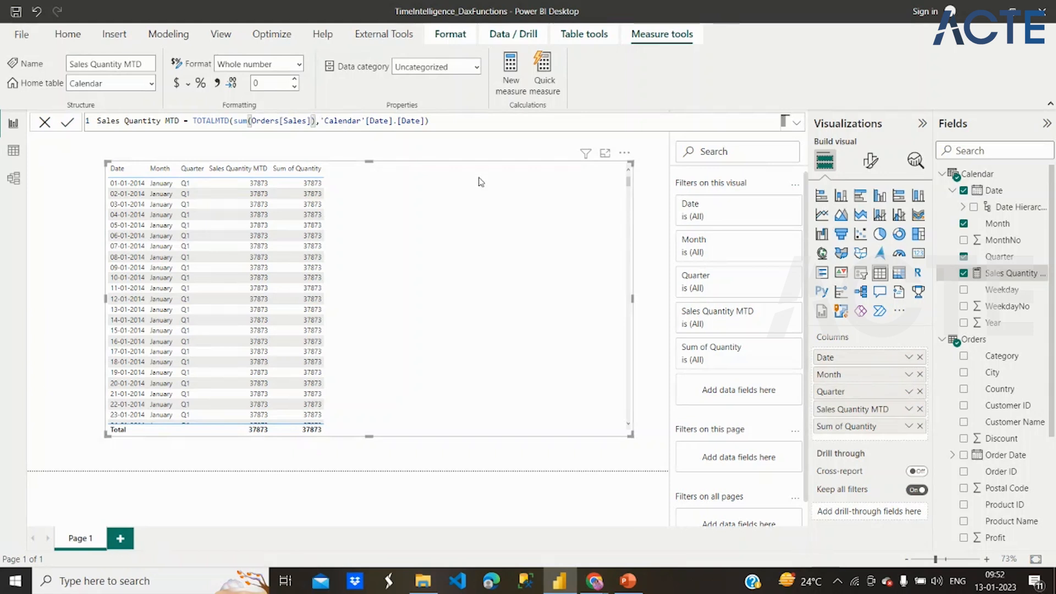
pyautogui.click(435, 120)
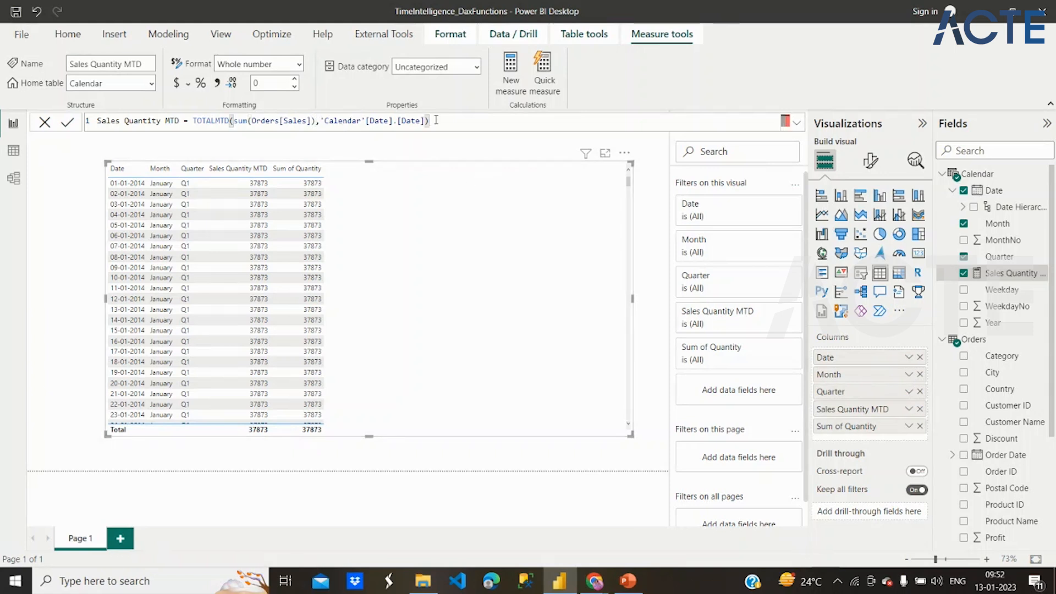
pyautogui.press('Return')
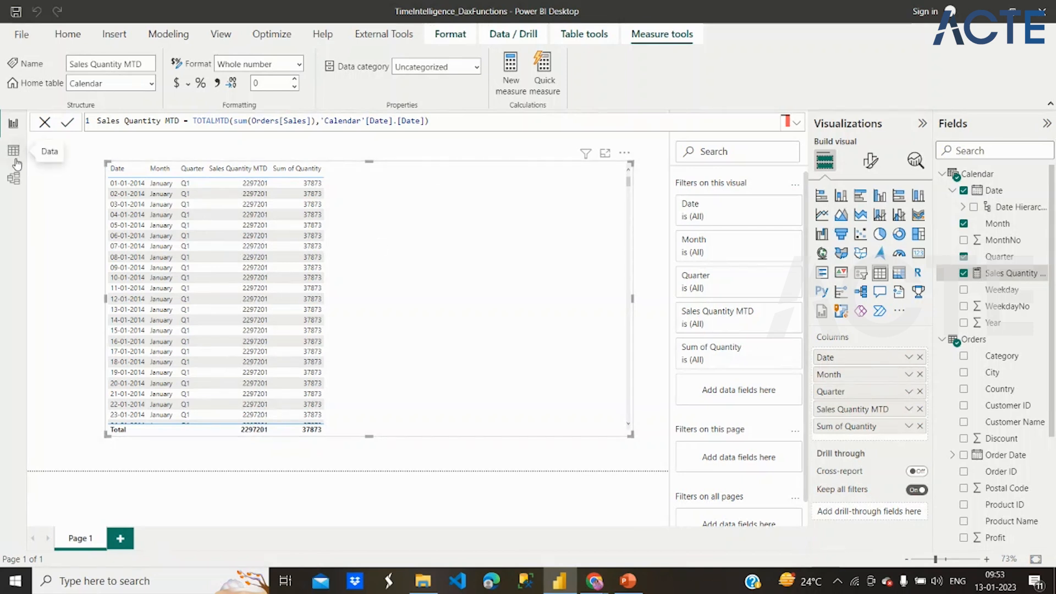
# - In the model view, rearrange the two tables and create a relationship between Orders Order Date and Calendar Date
pyautogui.click(13, 180)
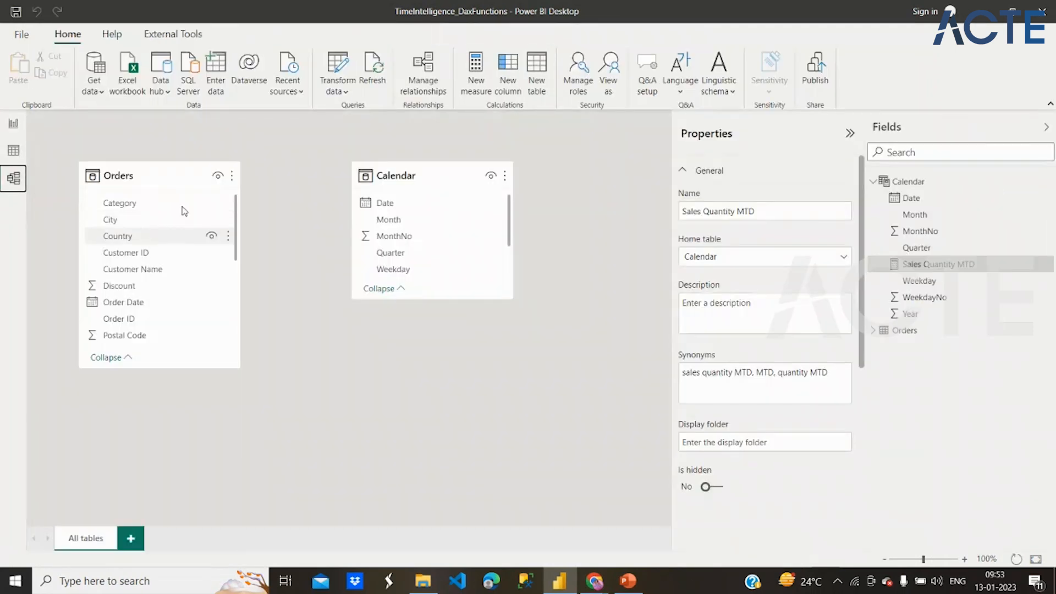
pyautogui.moveTo(397, 176); pyautogui.dragTo(357, 176)
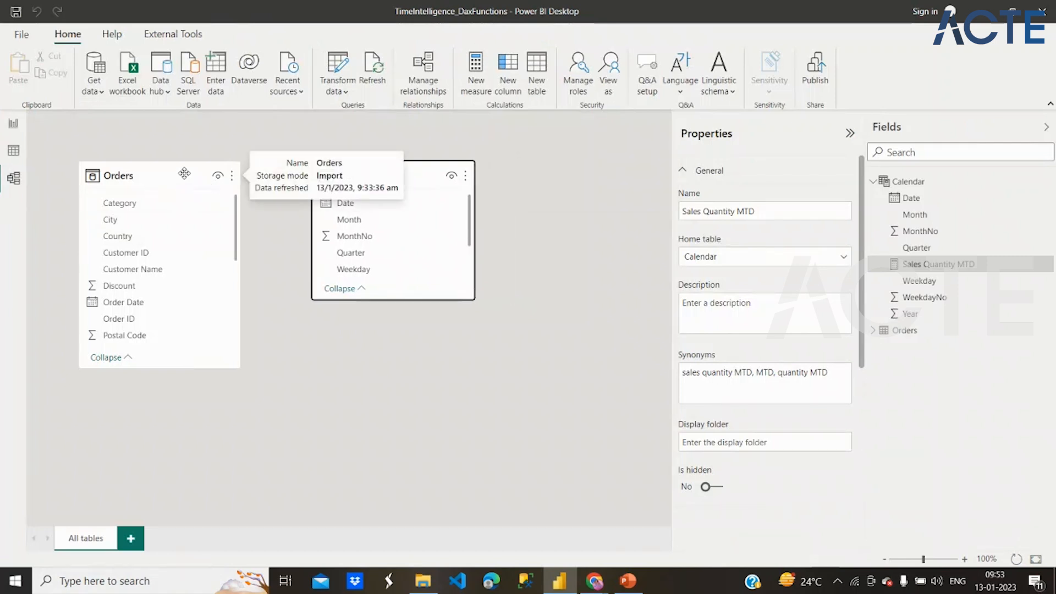
pyautogui.moveTo(184, 173); pyautogui.dragTo(193, 160)
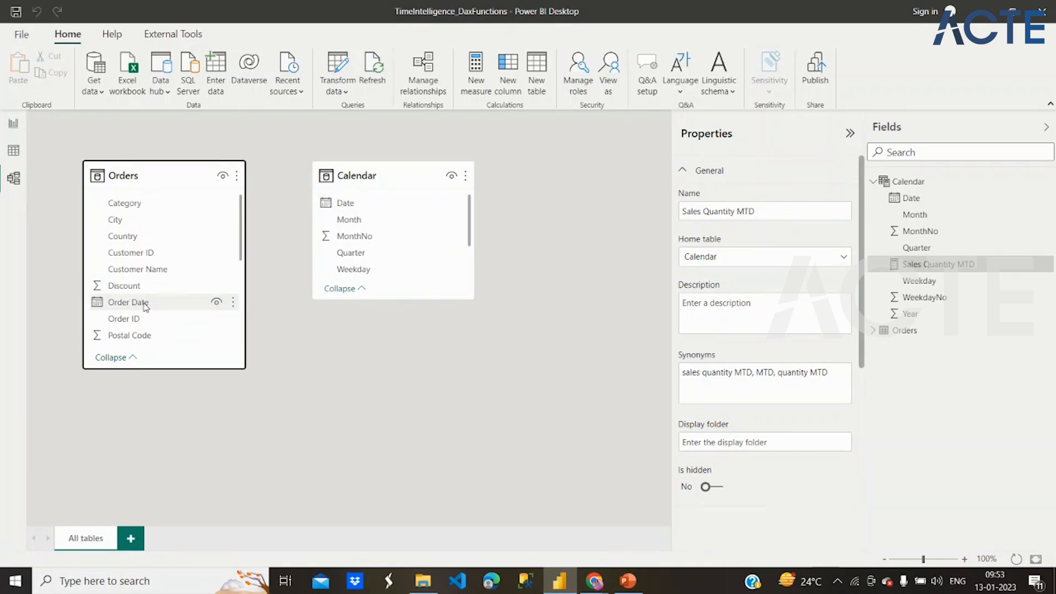
pyautogui.moveTo(146, 306); pyautogui.dragTo(346, 205)
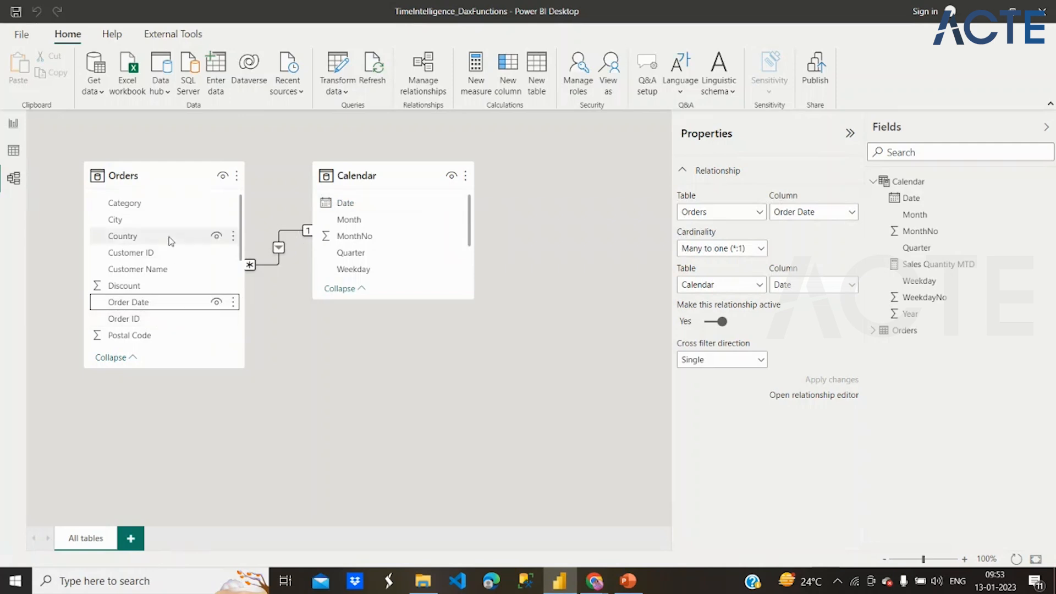
# - In the report view, place the Sum of Quantity column before Sales Quantity MTD in the table visual
pyautogui.click(14, 125)
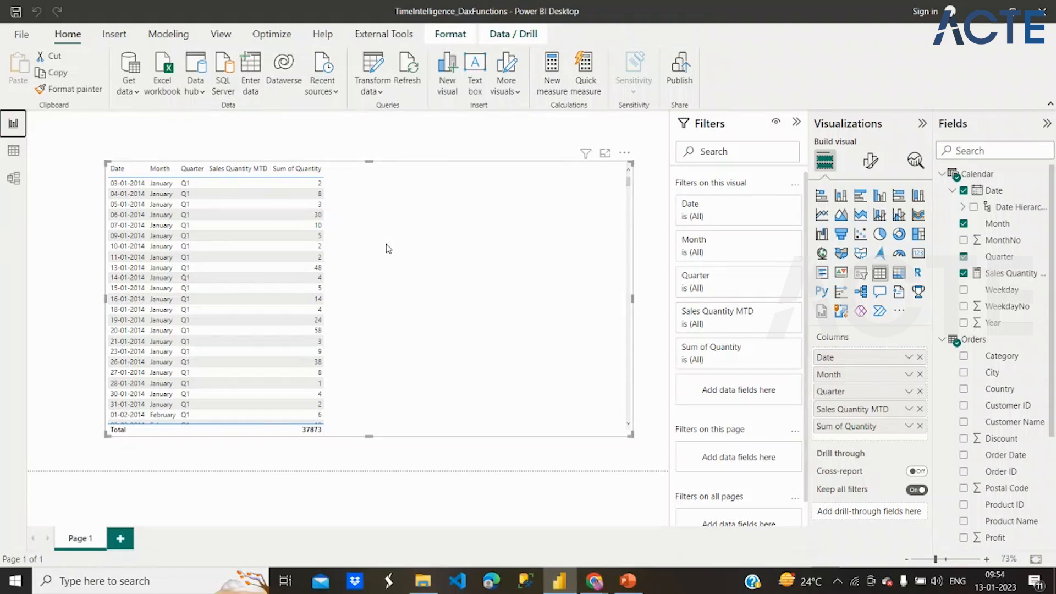
pyautogui.moveTo(847, 428); pyautogui.dragTo(845, 408)
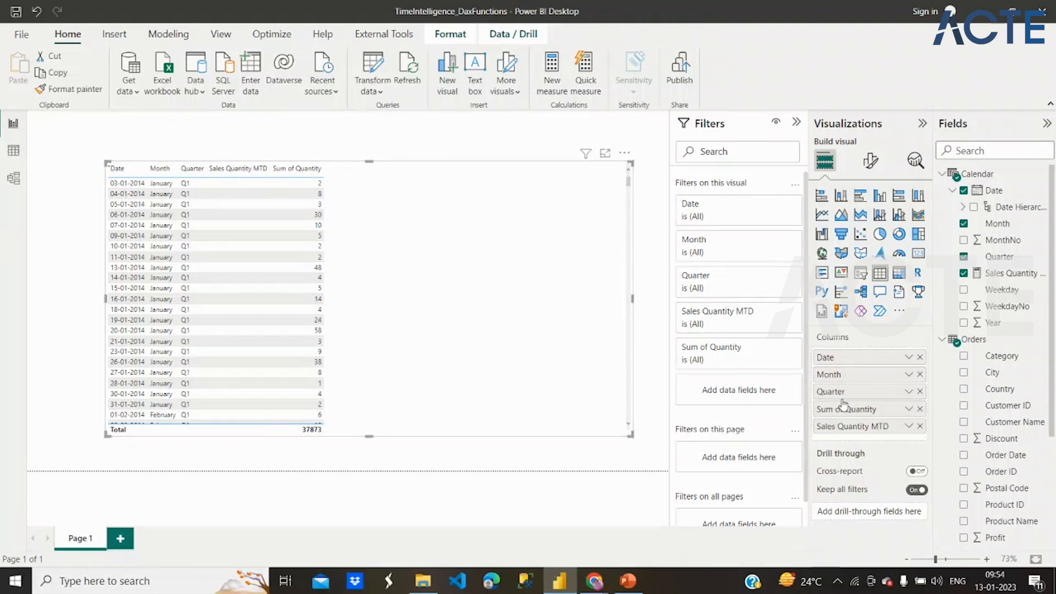
# - Change the summed column in the Sales Quantity MTD formula to Orders[Quantity]
pyautogui.doubleClick(1010, 273)
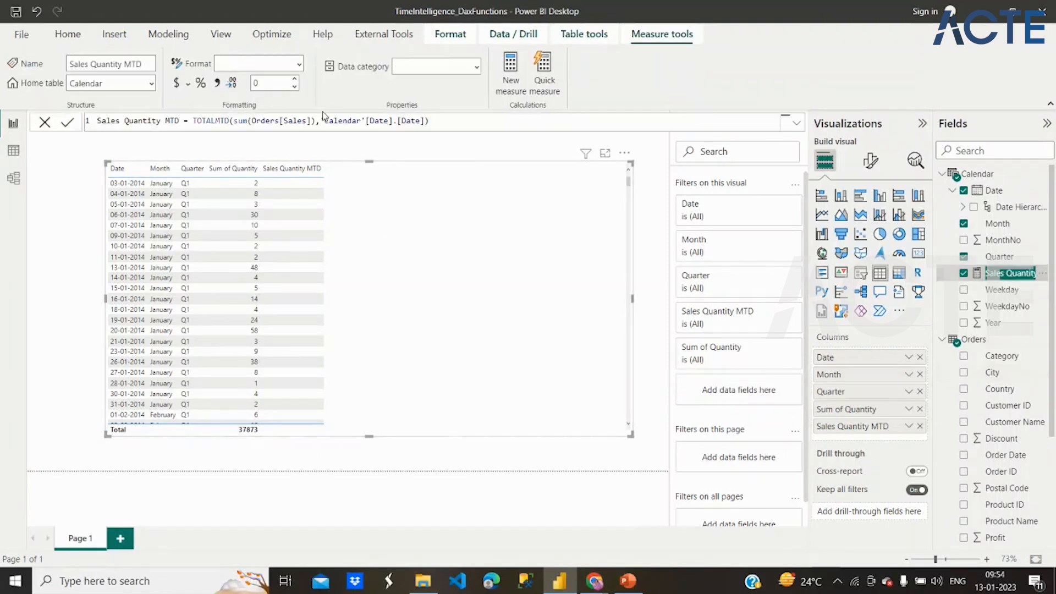
pyautogui.click(299, 121)
pyautogui.write('Qu')
pyautogui.doubleClick(299, 121)
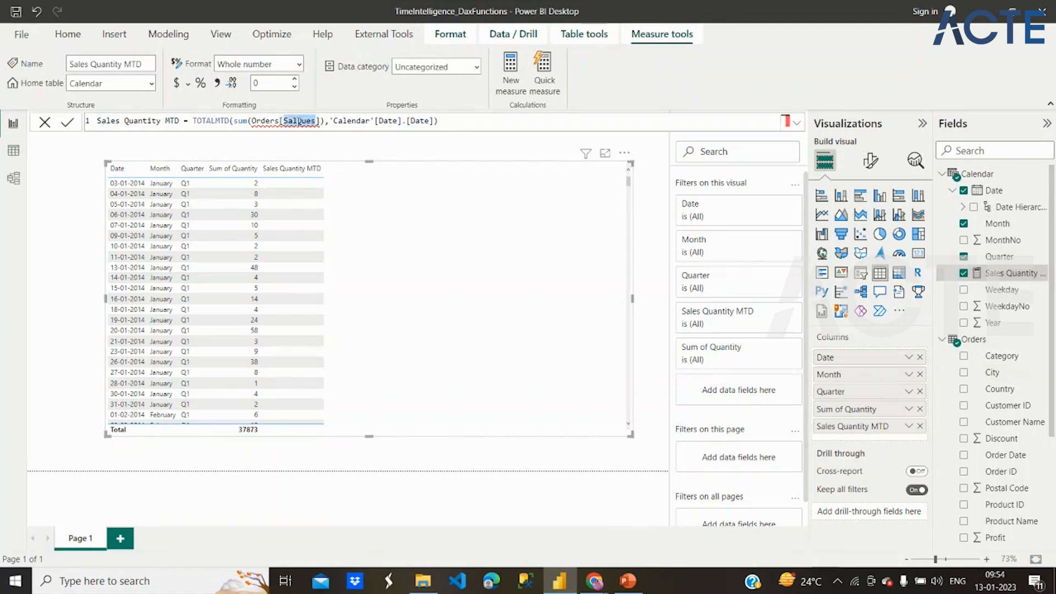
pyautogui.write('Quantit')
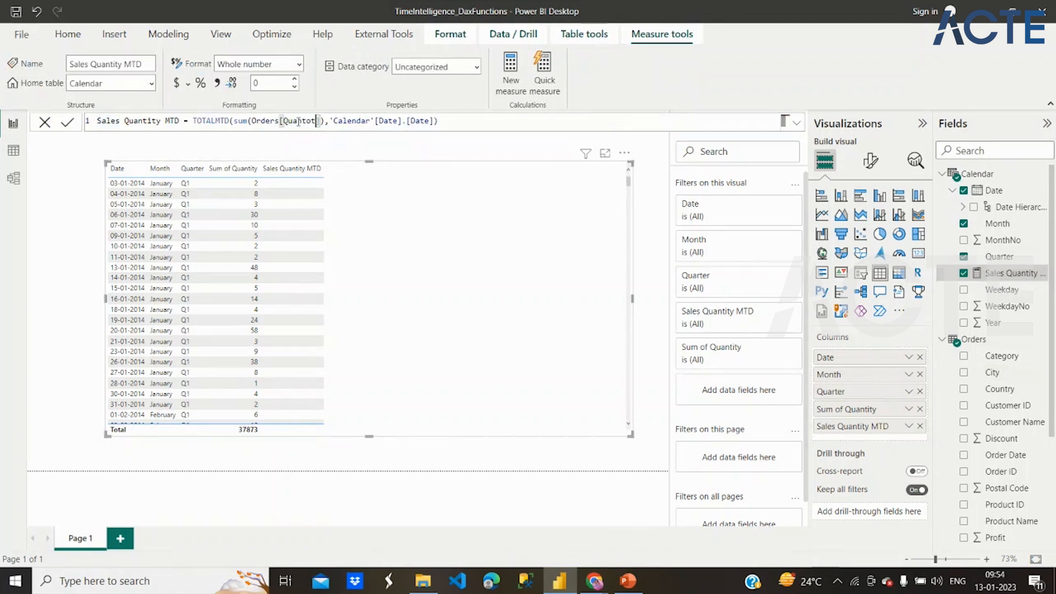
pyautogui.write('y')
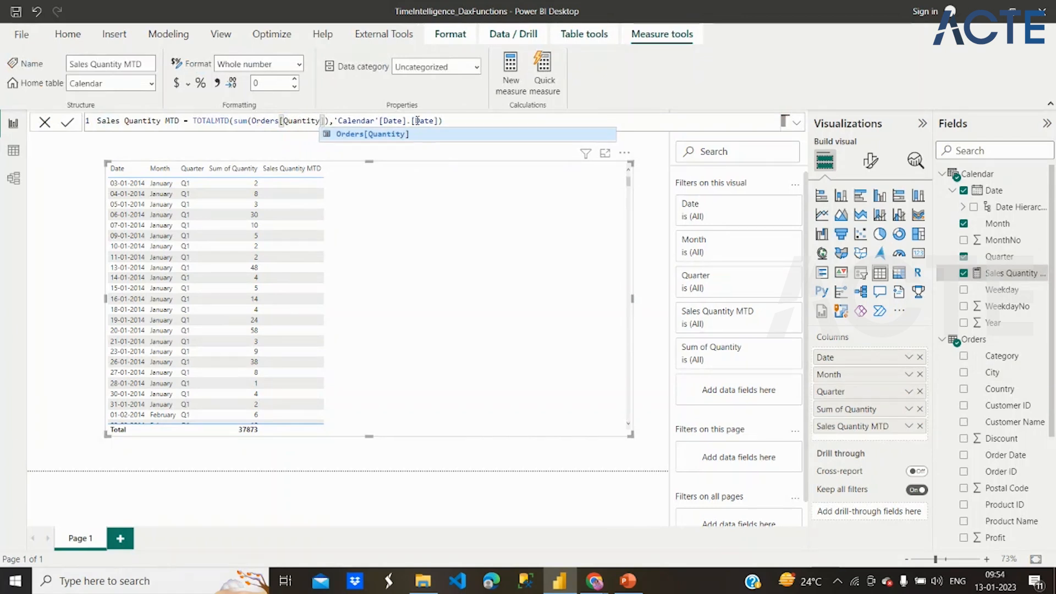
# - Set the Sales Quantity MTD measure's dates argument to 'Calendar'[Date], commit the formula and check the table's January and February rows
pyautogui.moveTo(439, 121); pyautogui.dragTo(408, 121)
pyautogui.write('[')
pyautogui.press('Tab')
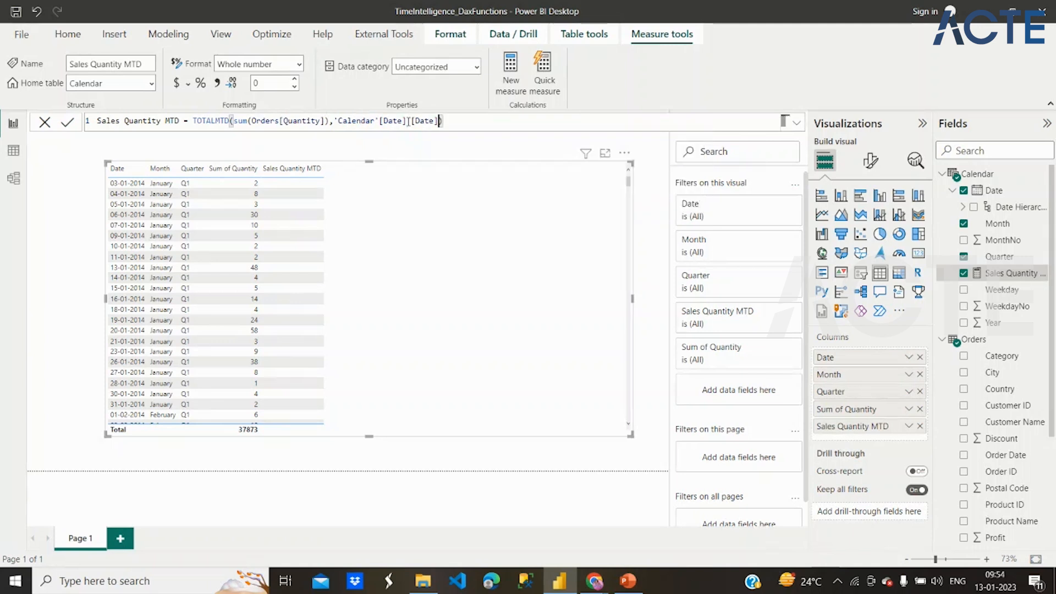
pyautogui.press('BackSpace')
pyautogui.press('BackSpace')
pyautogui.press('BackSpace')
pyautogui.press('BackSpace')
pyautogui.press('BackSpace')
pyautogui.press('BackSpace')
pyautogui.press('BackSpace')
pyautogui.press('BackSpace')
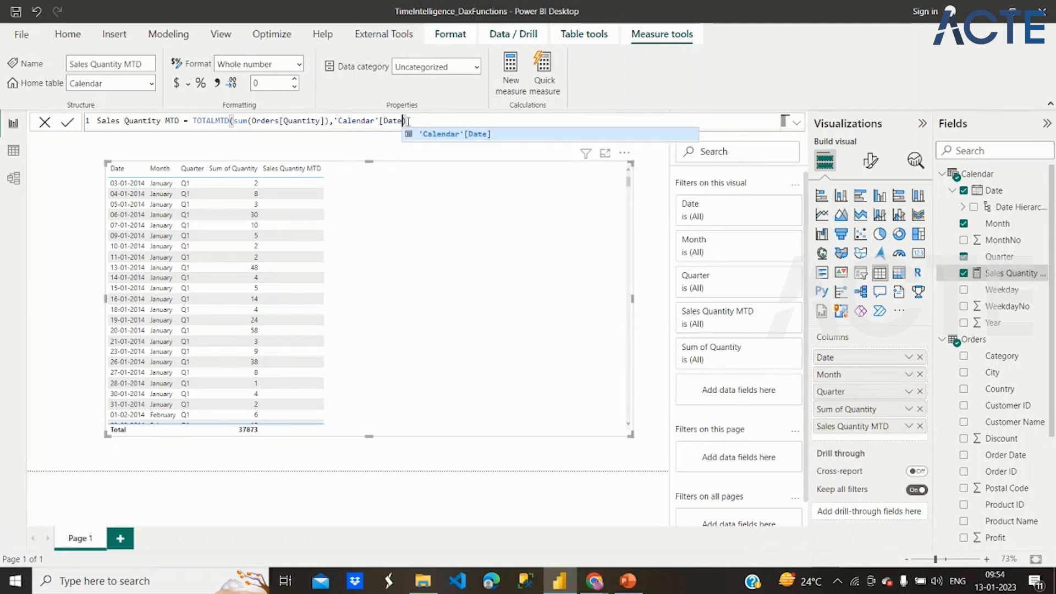
pyautogui.write(']')
pyautogui.press('Return')
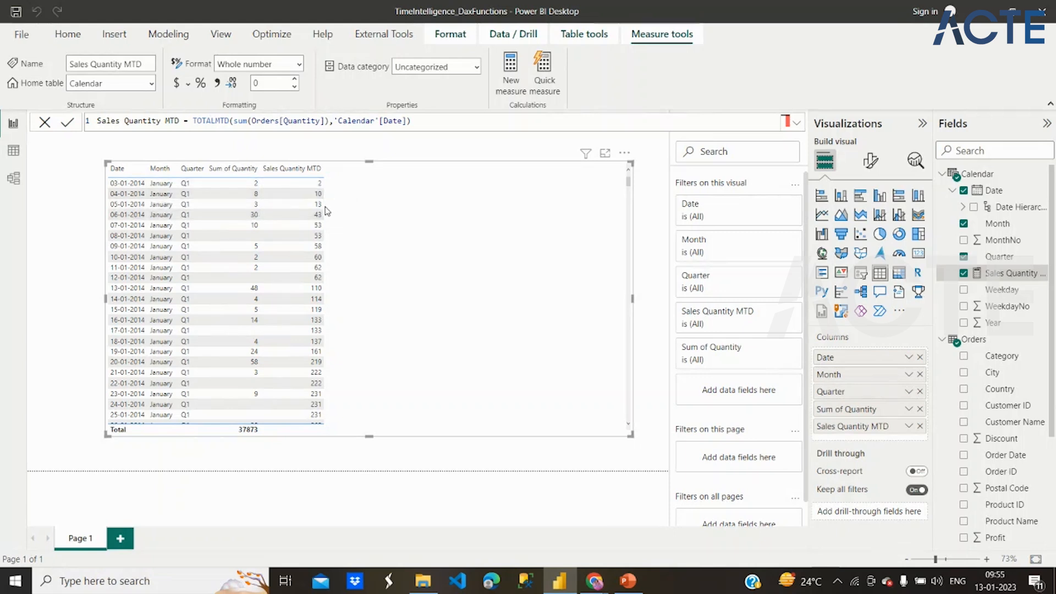
pyautogui.scroll(-3, 336, 376)
pyautogui.scroll(-6, 336, 376)
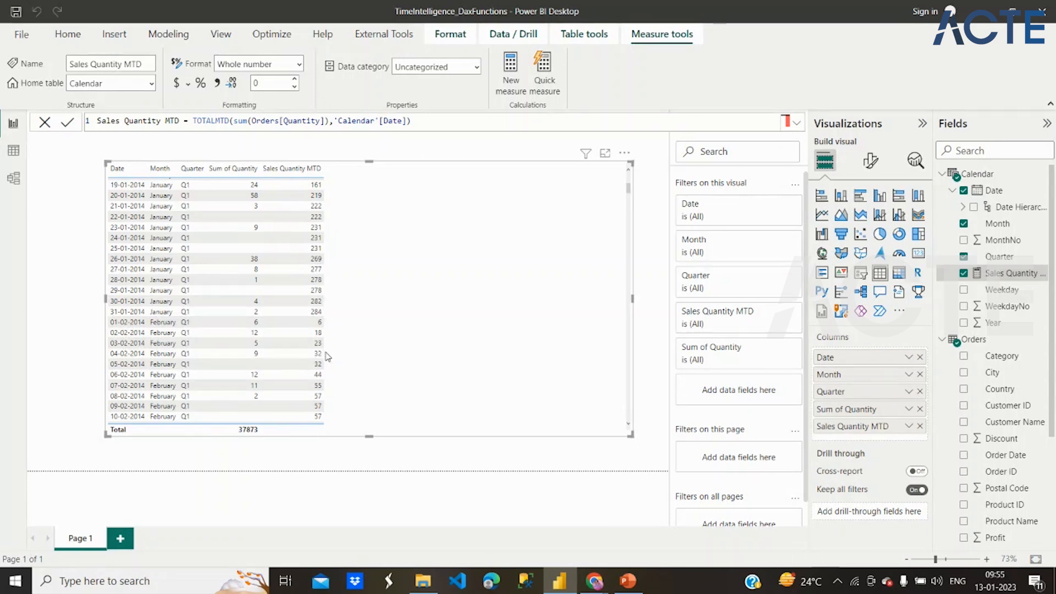
# - Check the table's rows around the change from February to March and copy the whole Sales Quantity MTD formula
pyautogui.scroll(-8, 334, 357)
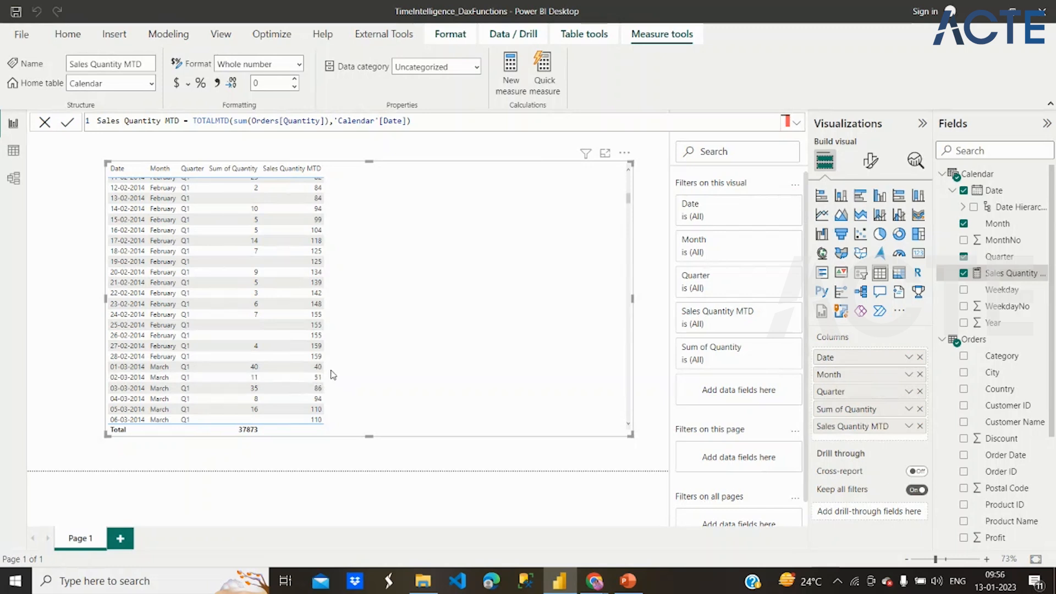
pyautogui.scroll(6, 418, 303)
pyautogui.scroll(7, 418, 304)
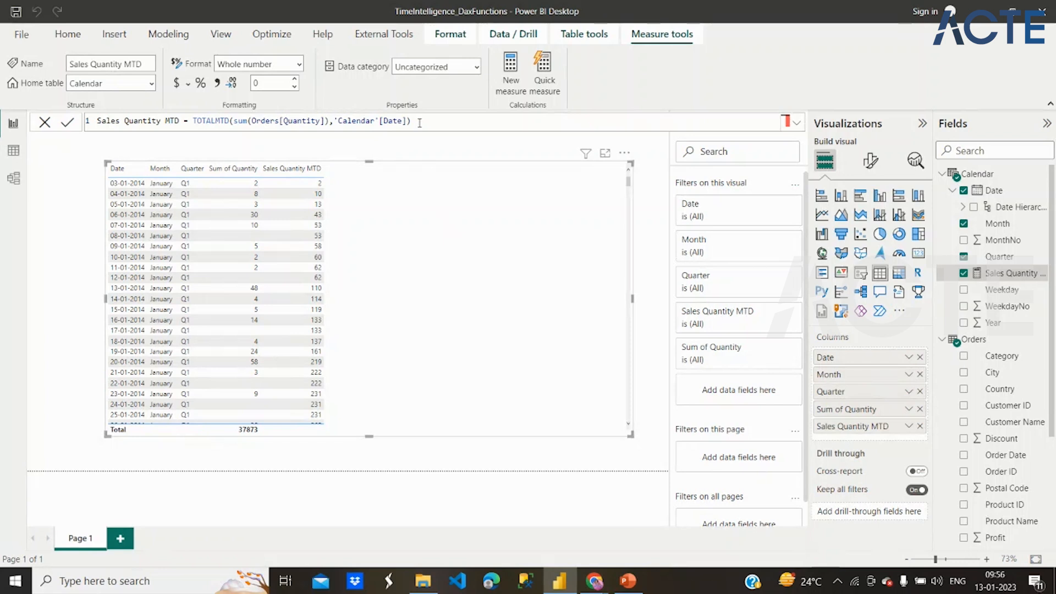
pyautogui.moveTo(419, 122); pyautogui.dragTo(131, 123)
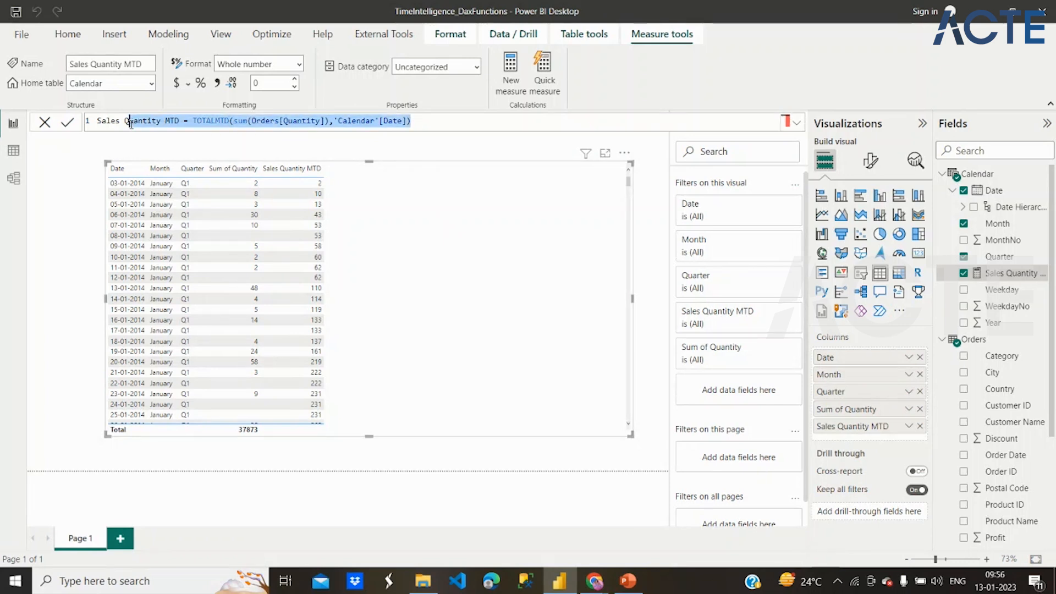
pyautogui.moveTo(99, 120); pyautogui.dragTo(429, 123)
pyautogui.hotkey('ctrl', 'c')
pyautogui.click(428, 123)
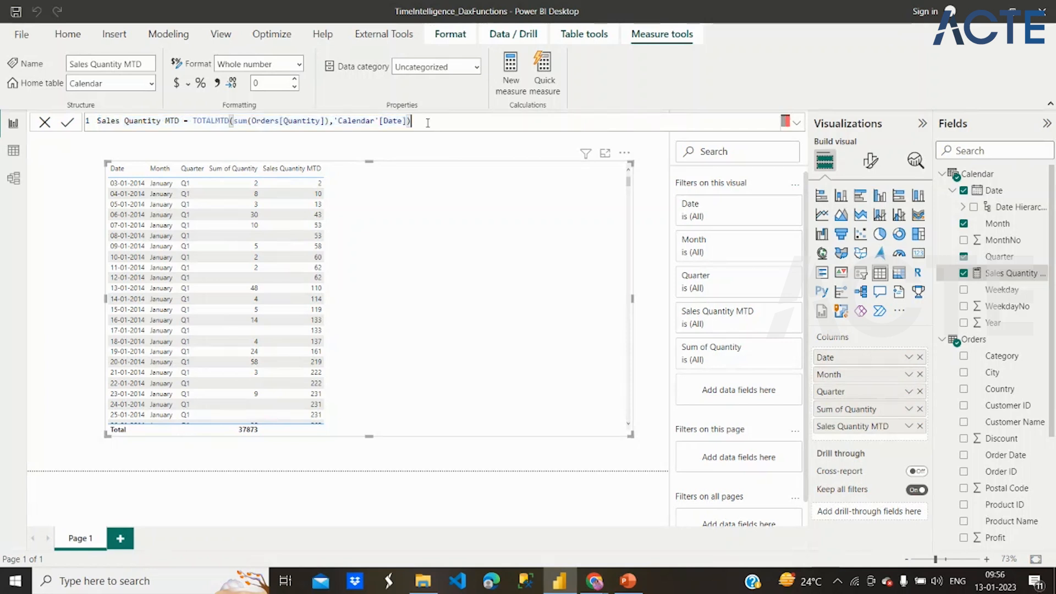
# - Add a new measure to the Calendar table from the copied formula and name it Sales Quantity QTD
pyautogui.click(970, 179)
pyautogui.rightClick(970, 179)
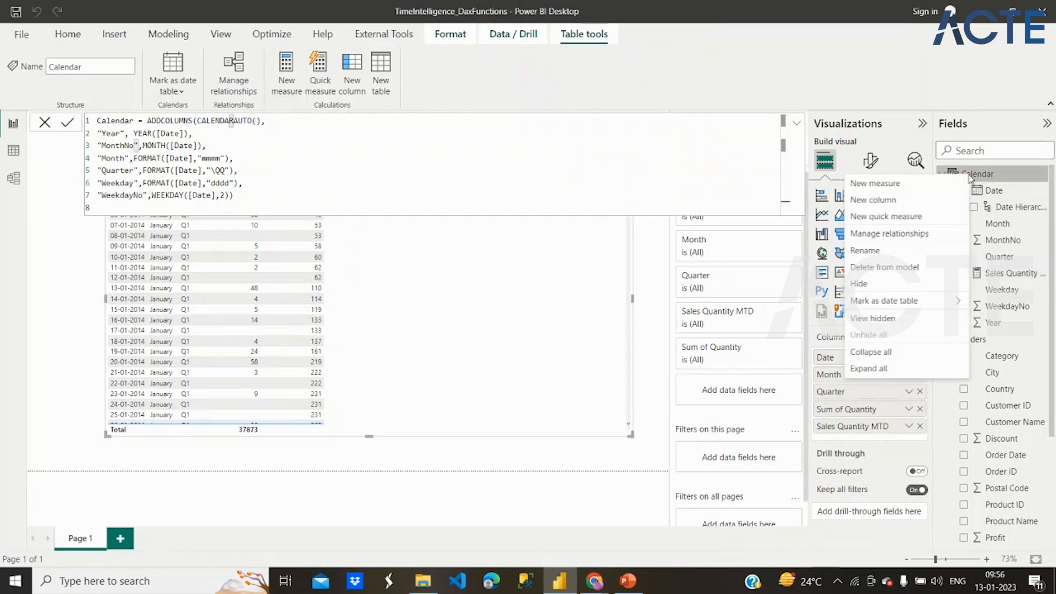
pyautogui.click(915, 190)
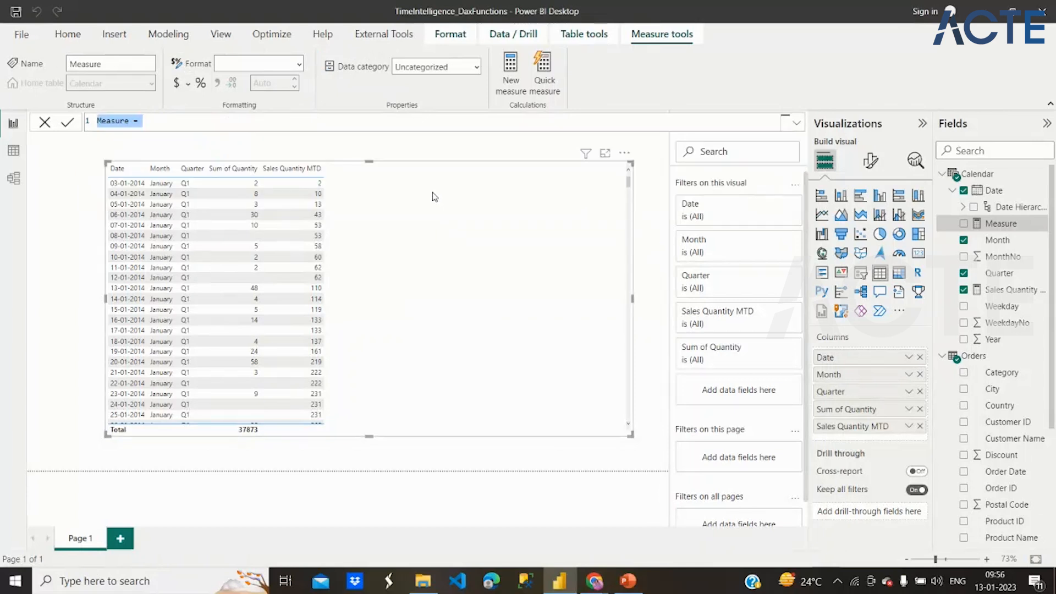
pyautogui.hotkey('ctrl', 'v')
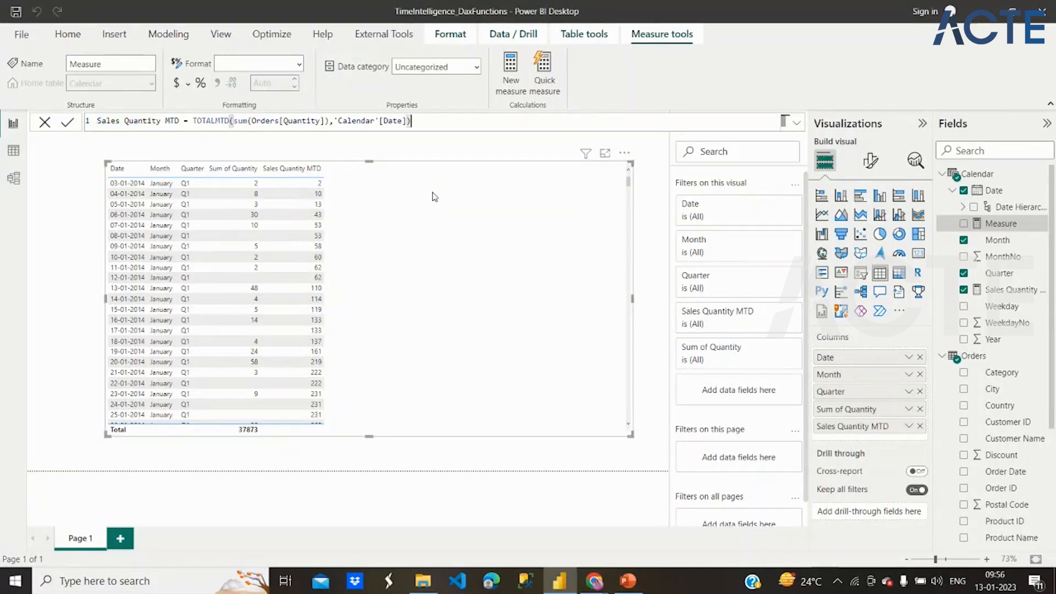
pyautogui.click(172, 121)
pyautogui.press('BackSpace')
pyautogui.write('Q')
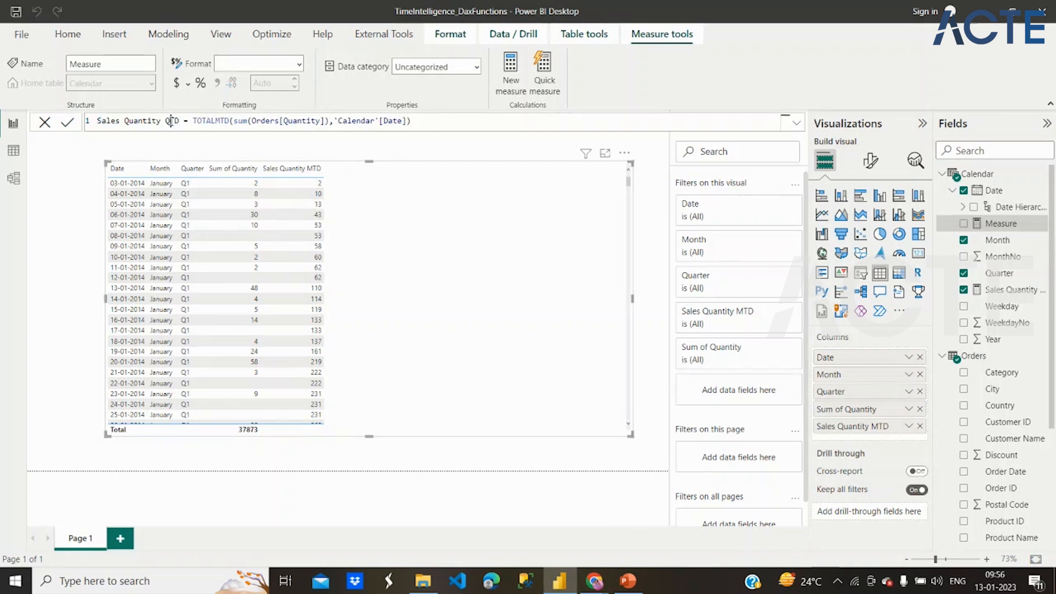
# - Change the Sales Quantity QTD measure's function to TOTALQTD and commit the formula
pyautogui.click(221, 121)
pyautogui.press('BackSpace')
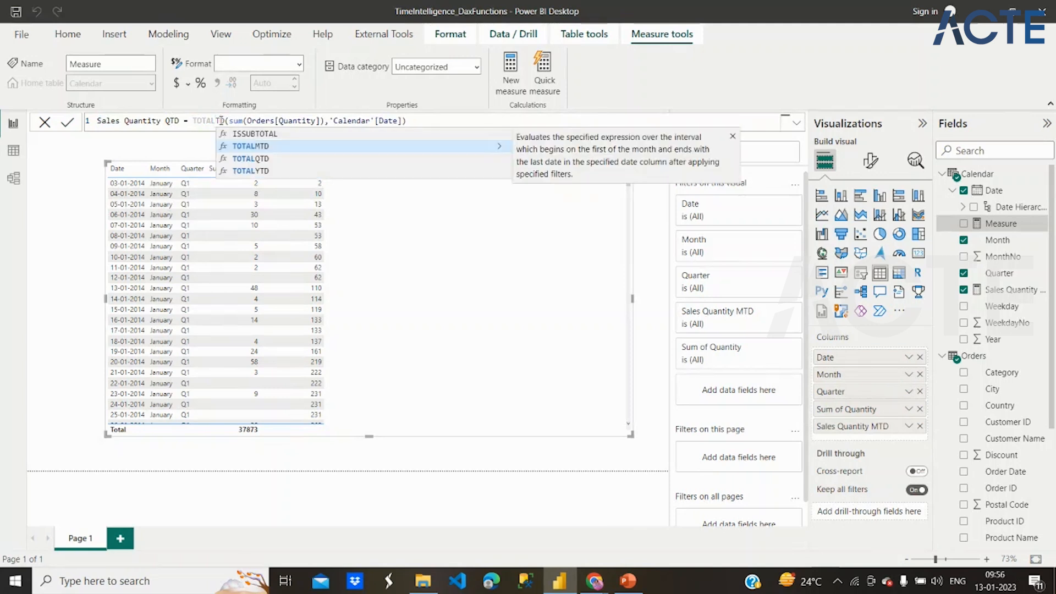
pyautogui.write('Q')
pyautogui.click(254, 137)
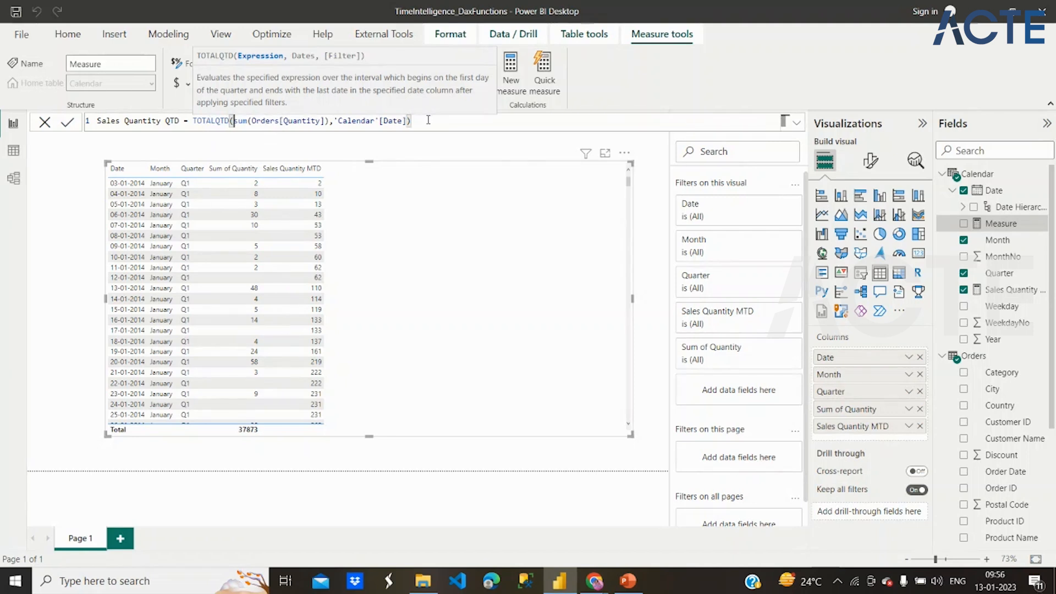
pyautogui.press('Return')
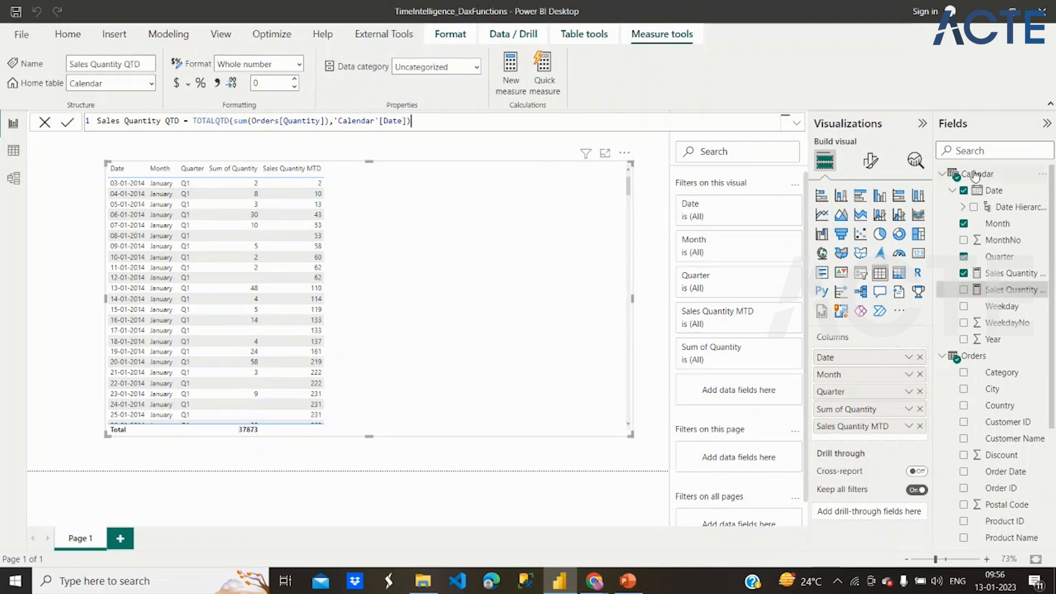
# - Add another measure to the Calendar table and fill it with the copied Sales Quantity MTD formula
pyautogui.rightClick(990, 177)
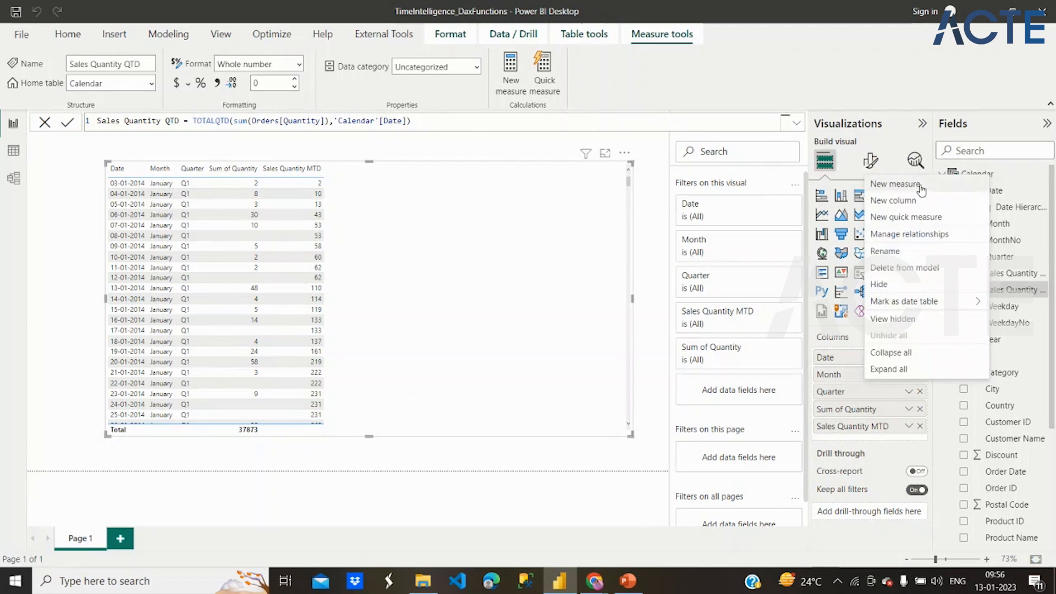
pyautogui.press('Escape')
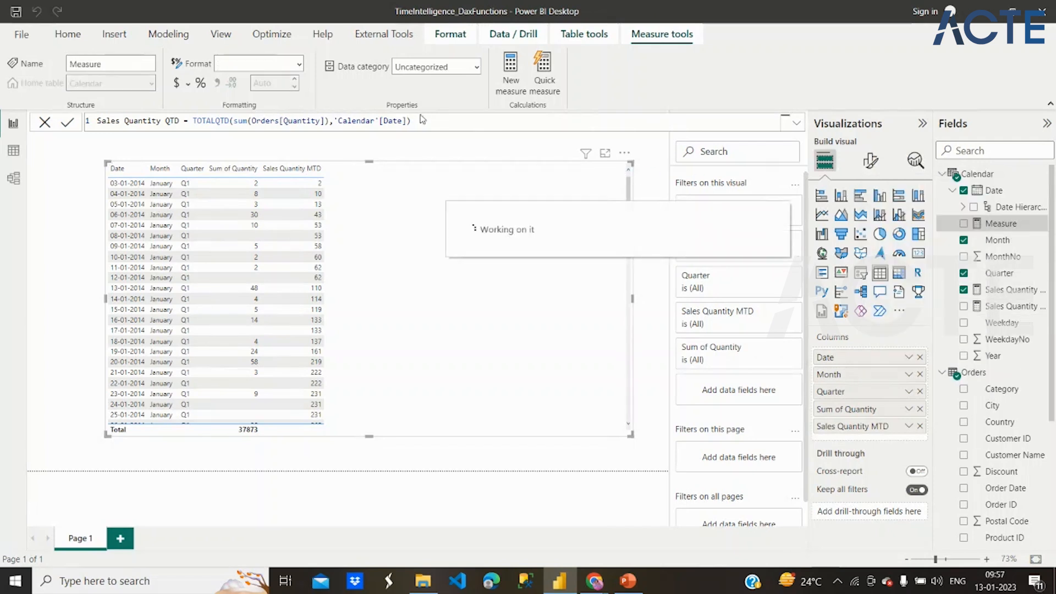
pyautogui.hotkey('ctrl', 'v')
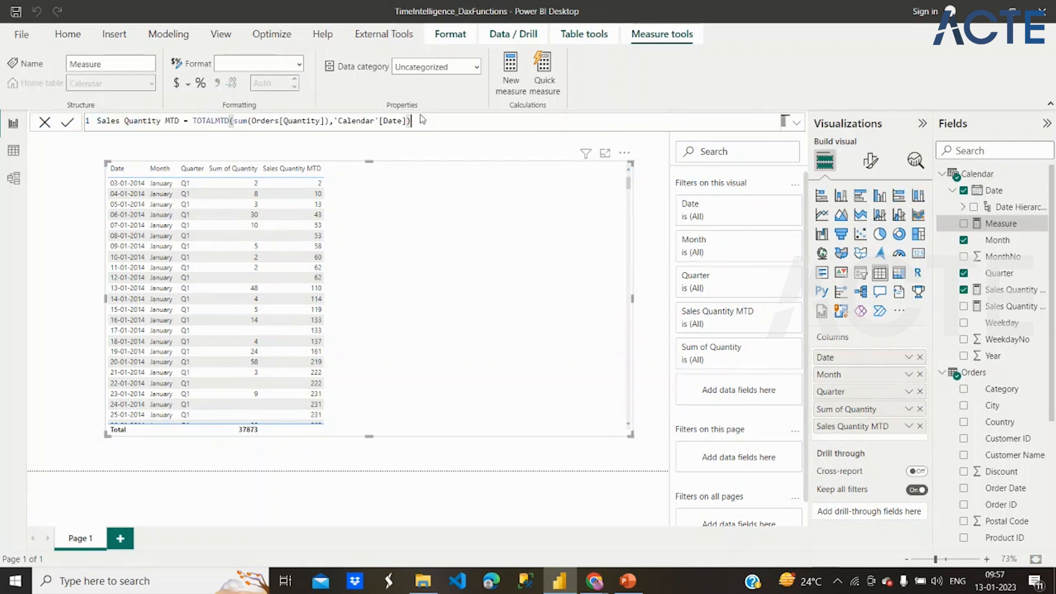
# - Try to commit the new measure as Sales Quantity QTD with the TOTALQTD function
pyautogui.click(170, 121)
pyautogui.press('BackSpace')
pyautogui.write('Q')
pyautogui.click(220, 122)
pyautogui.press('BackSpace')
pyautogui.write('Q')
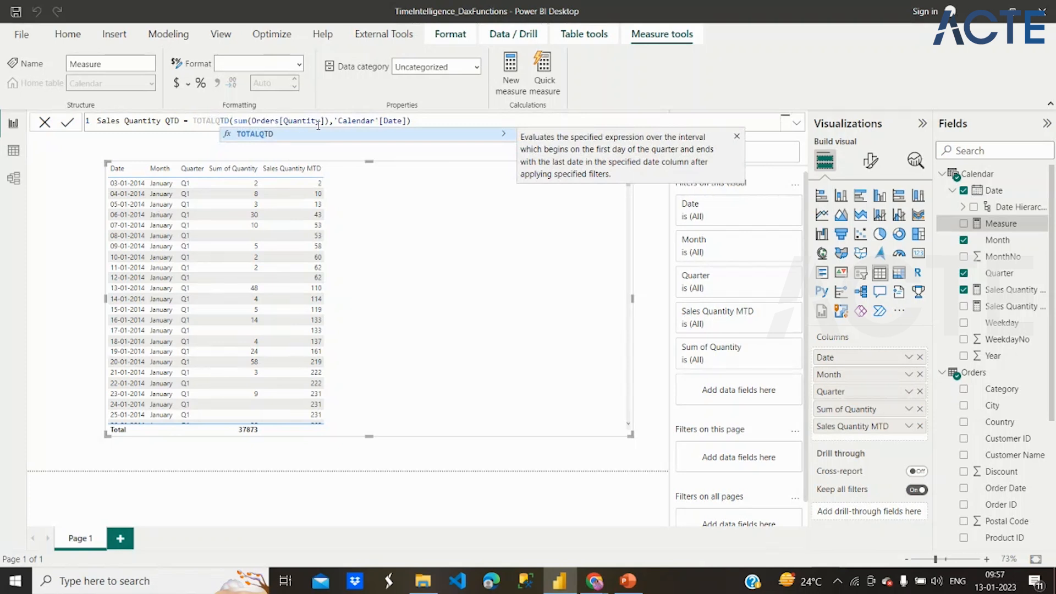
pyautogui.click(450, 118)
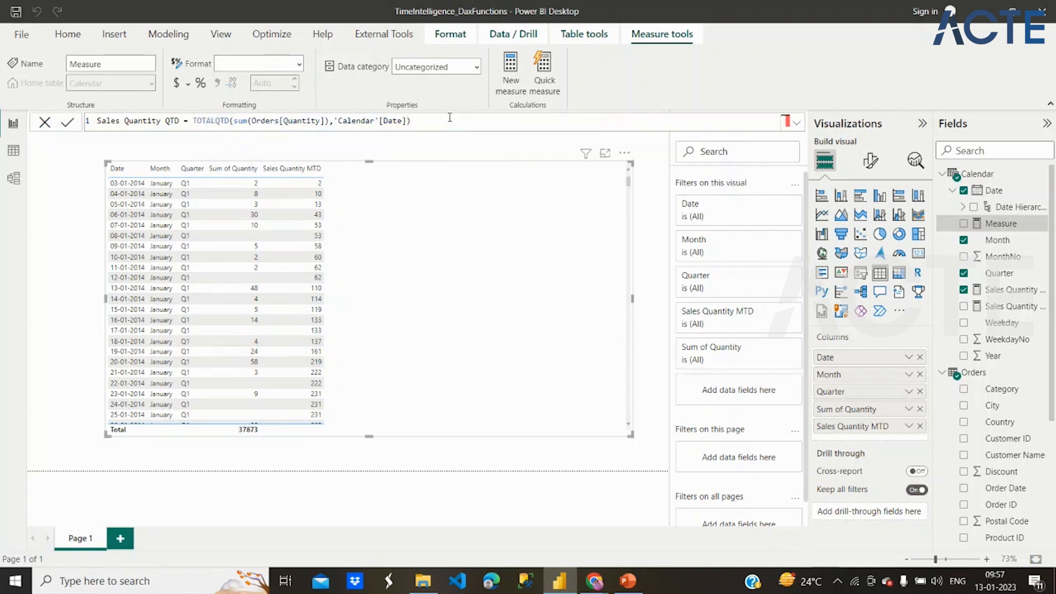
pyautogui.press('Return')
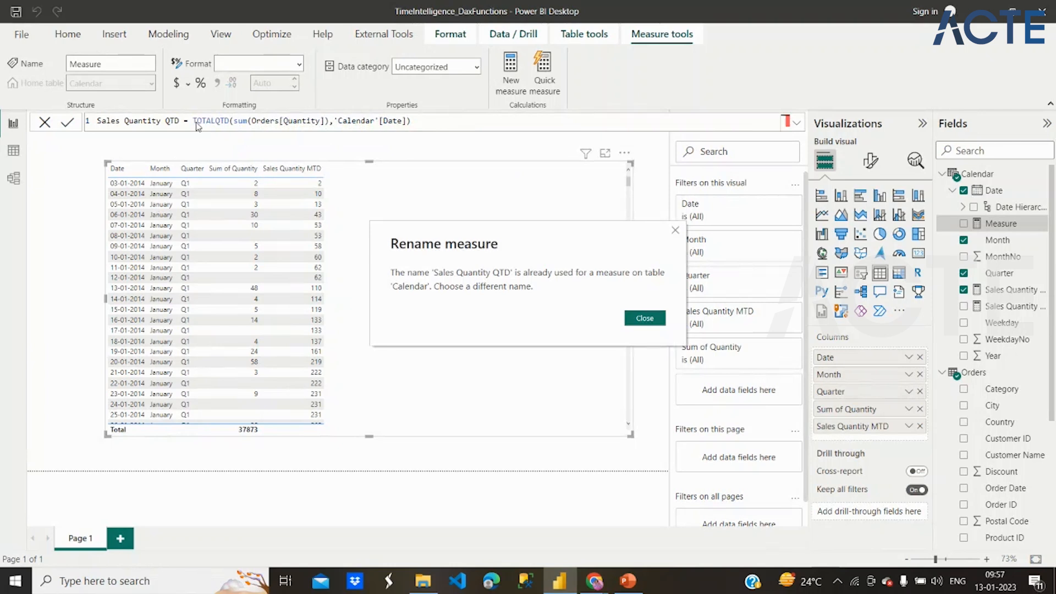
pyautogui.click(645, 318)
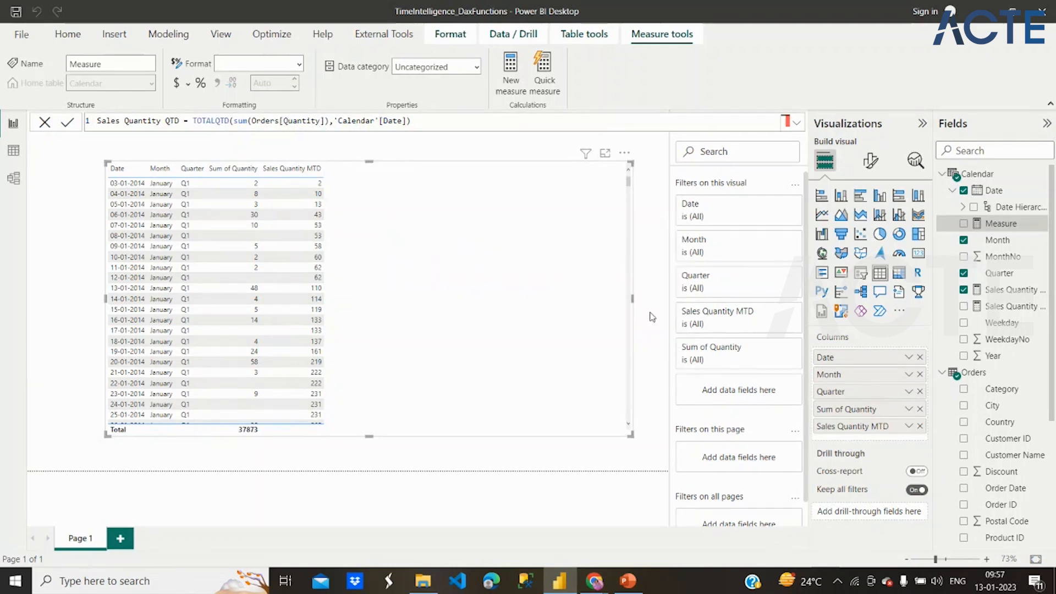
# - Name the new measure Sales Quantity YTD, change its function to TOTALYTD and commit the formula
pyautogui.click(171, 121)
pyautogui.press('BackSpace')
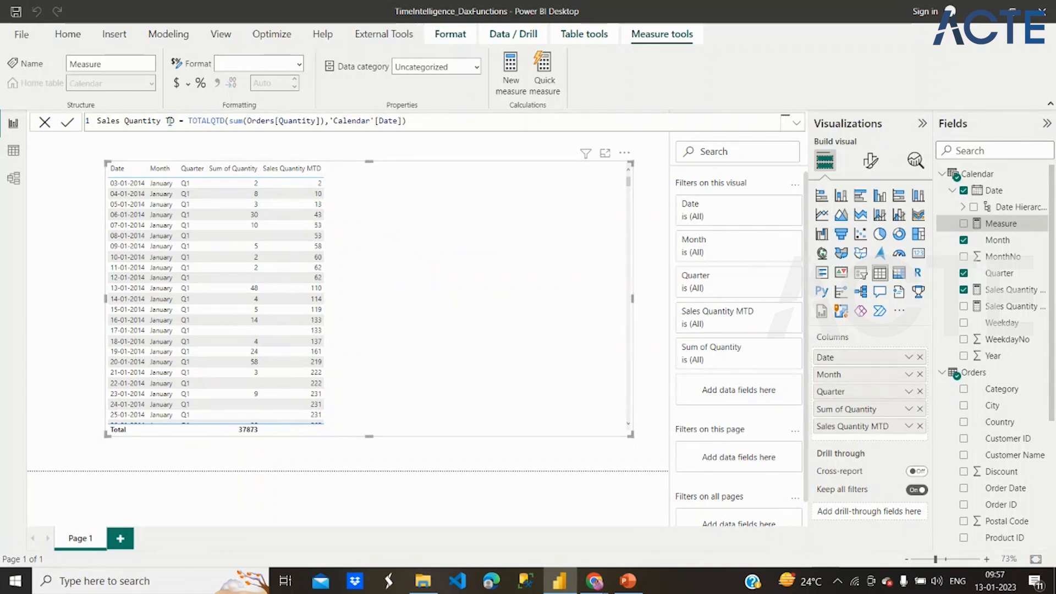
pyautogui.write('Y')
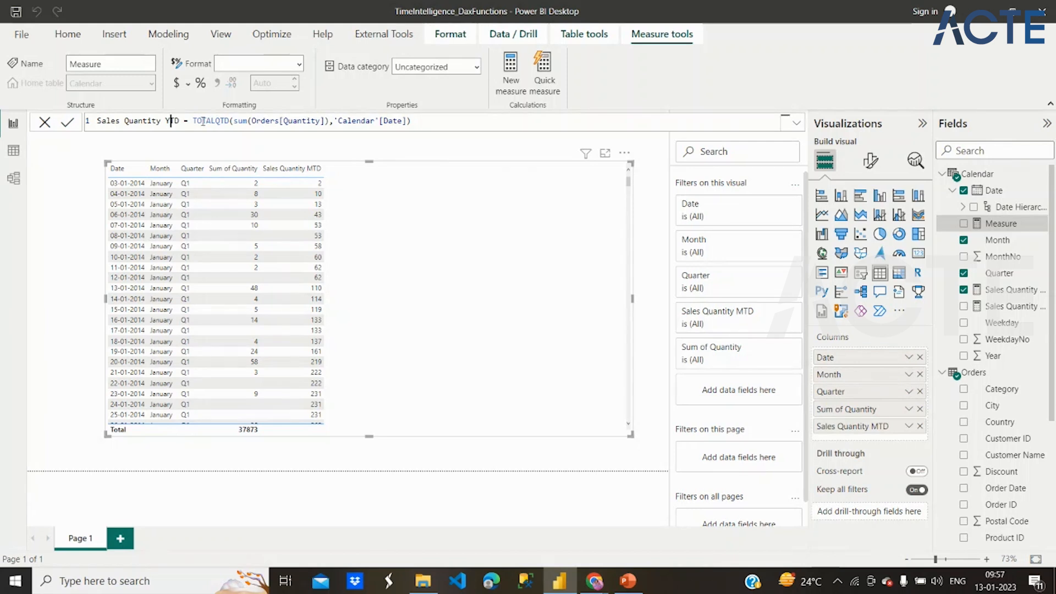
pyautogui.click(222, 121)
pyautogui.press('BackSpace')
pyautogui.write('Y')
pyautogui.press('Tab')
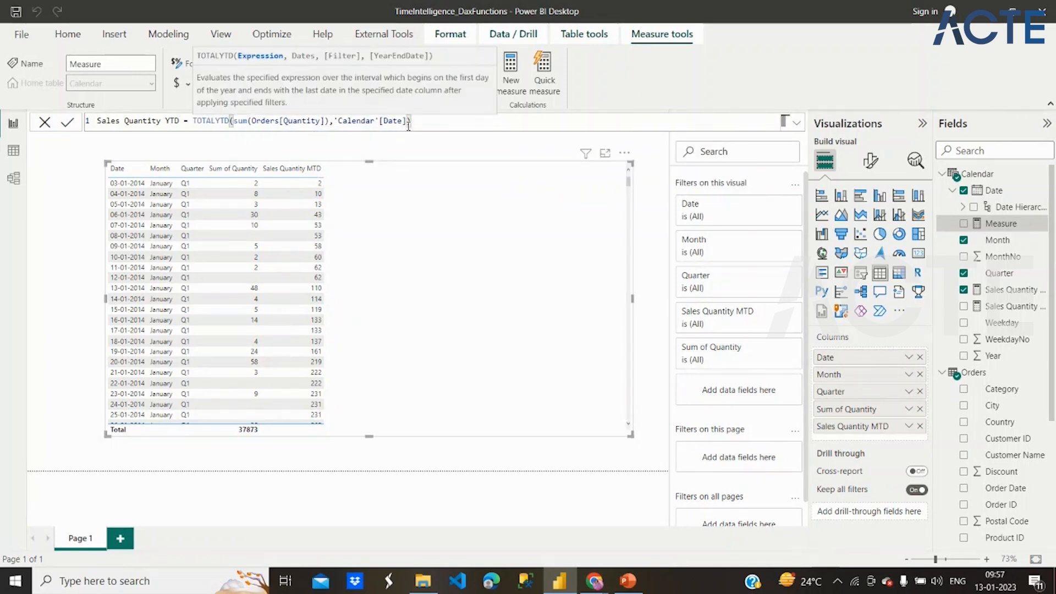
pyautogui.click(330, 122)
pyautogui.click(415, 124)
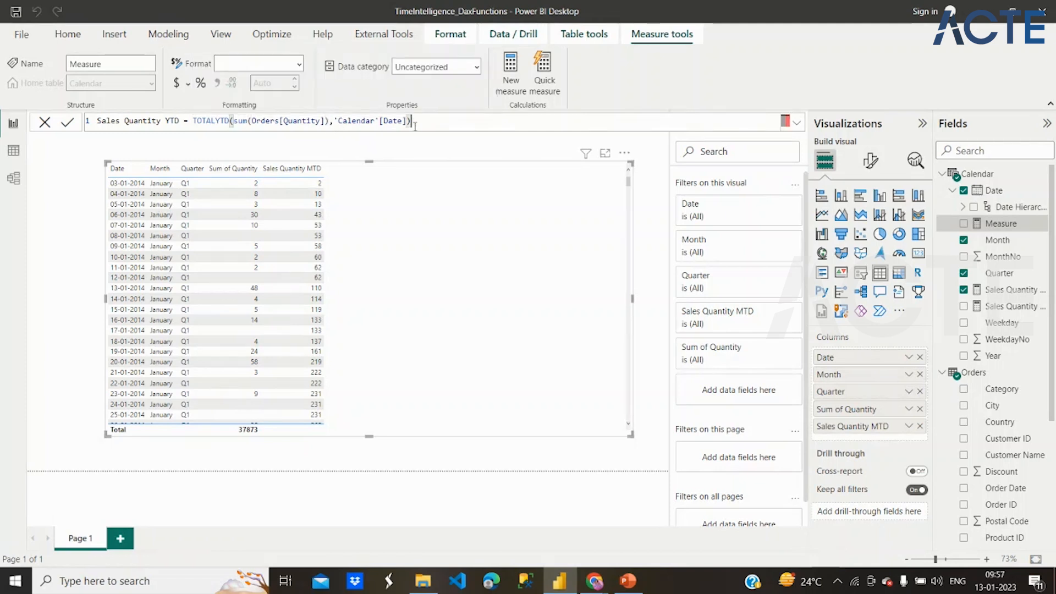
pyautogui.press('Return')
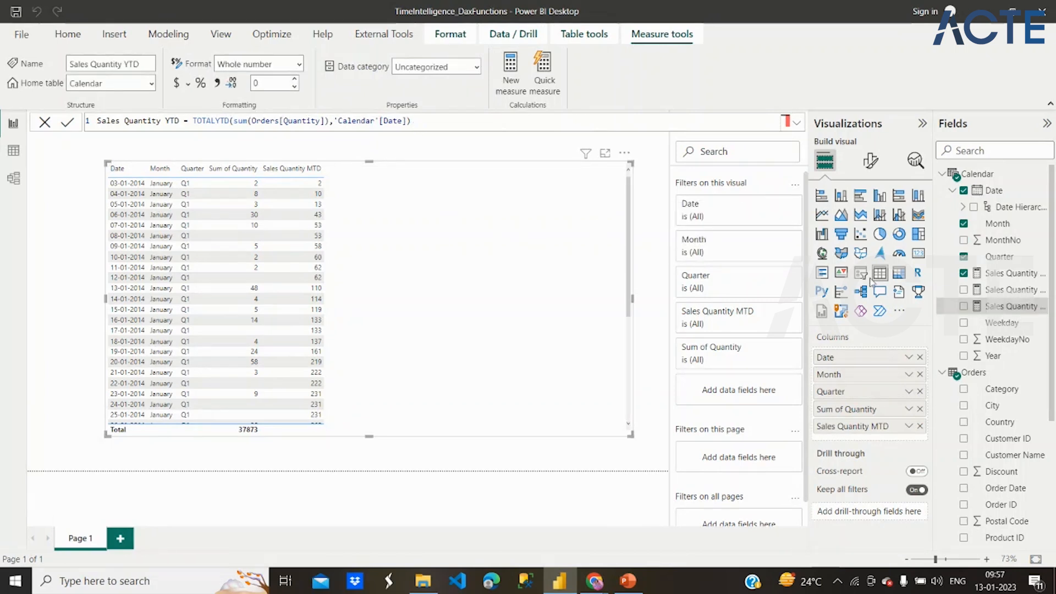
# - Add the Sales Quantity QTD and Sales Quantity YTD measures to the table visual
pyautogui.click(966, 291)
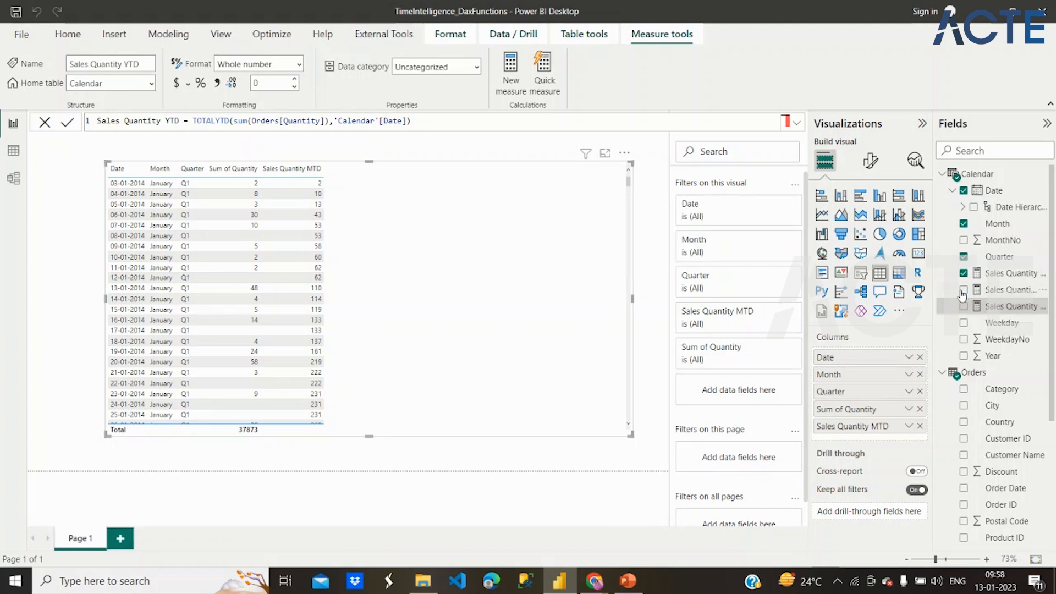
pyautogui.click(963, 291)
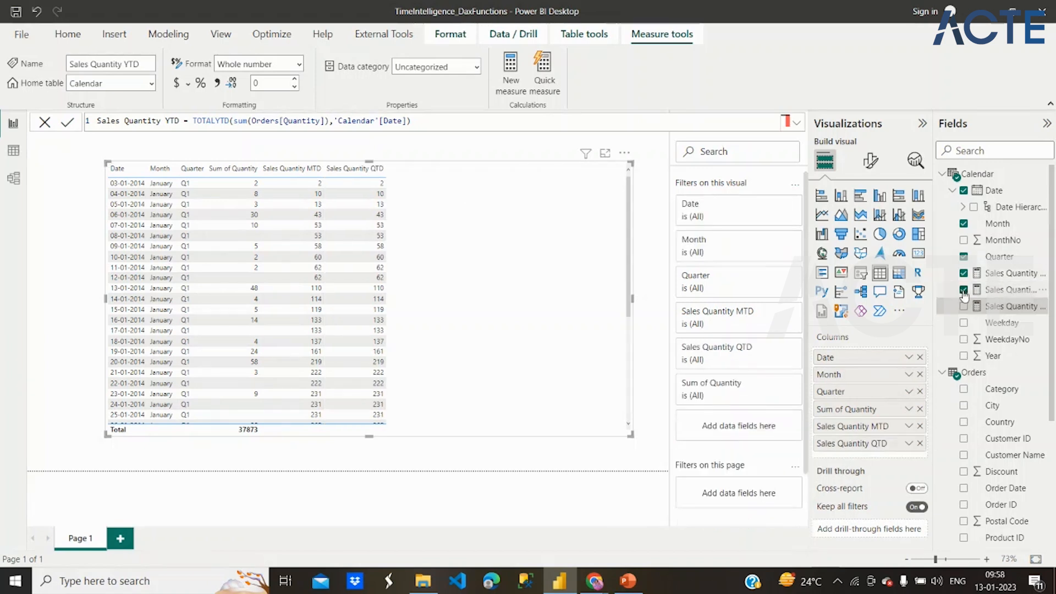
pyautogui.click(966, 309)
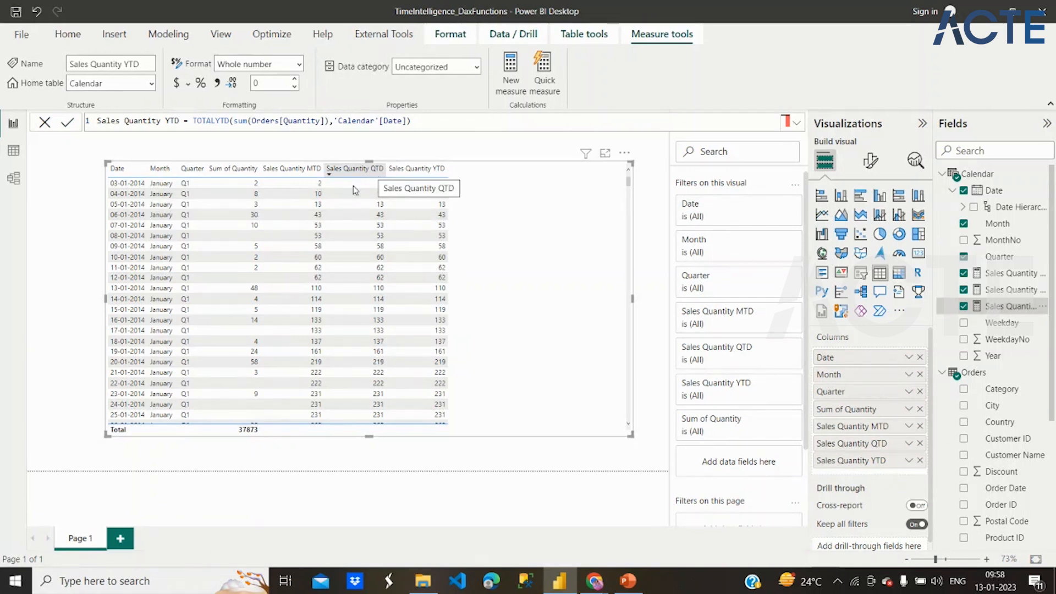
# - Narrow the table visual on the report page so it fits its columns more closely
pyautogui.scroll(-15, 219, 332)
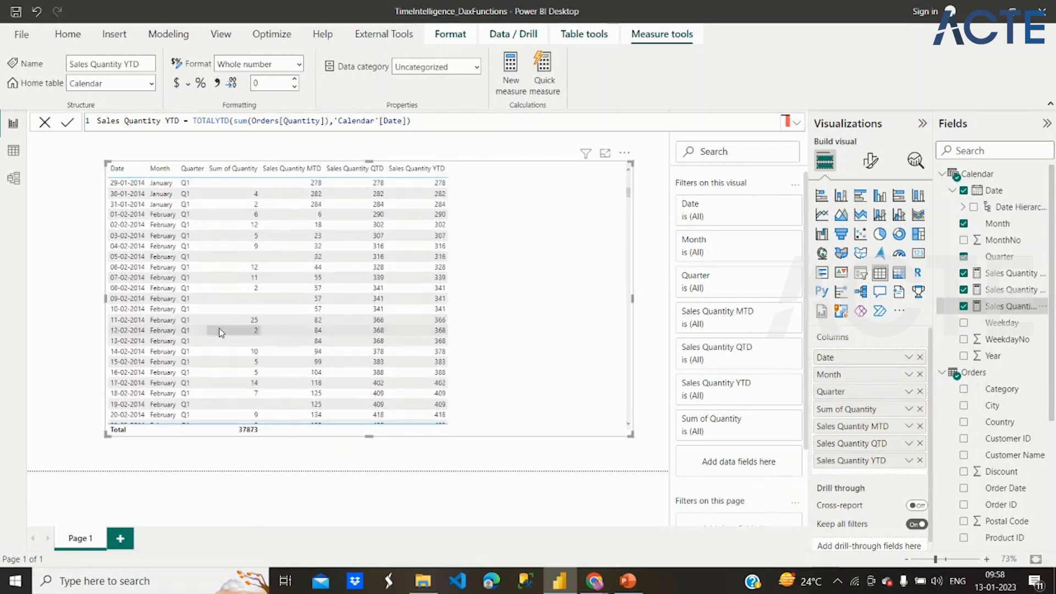
pyautogui.scroll(-9, 219, 332)
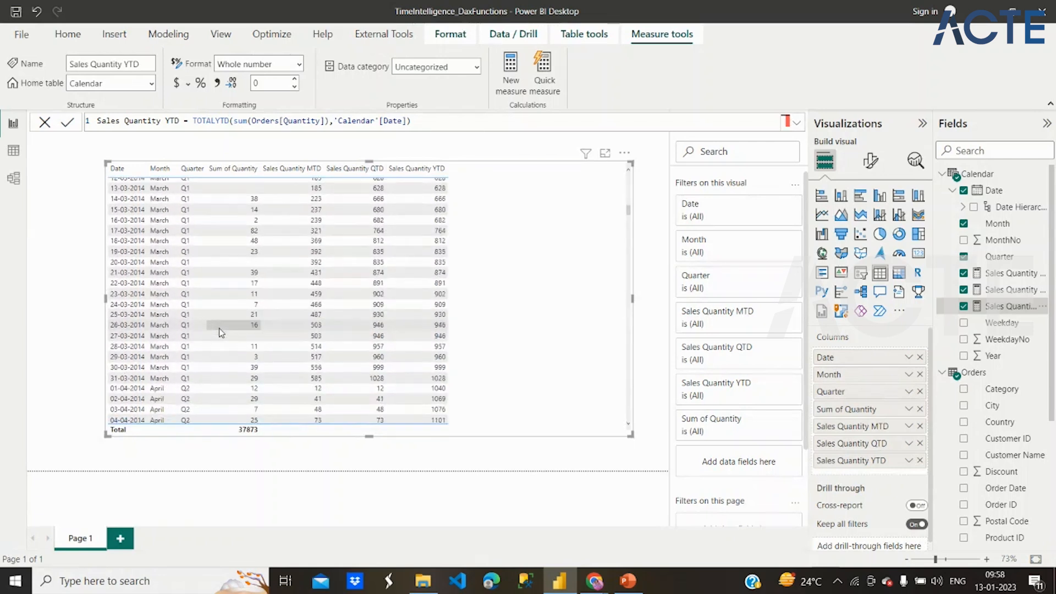
pyautogui.moveTo(636, 428); pyautogui.dragTo(529, 428)
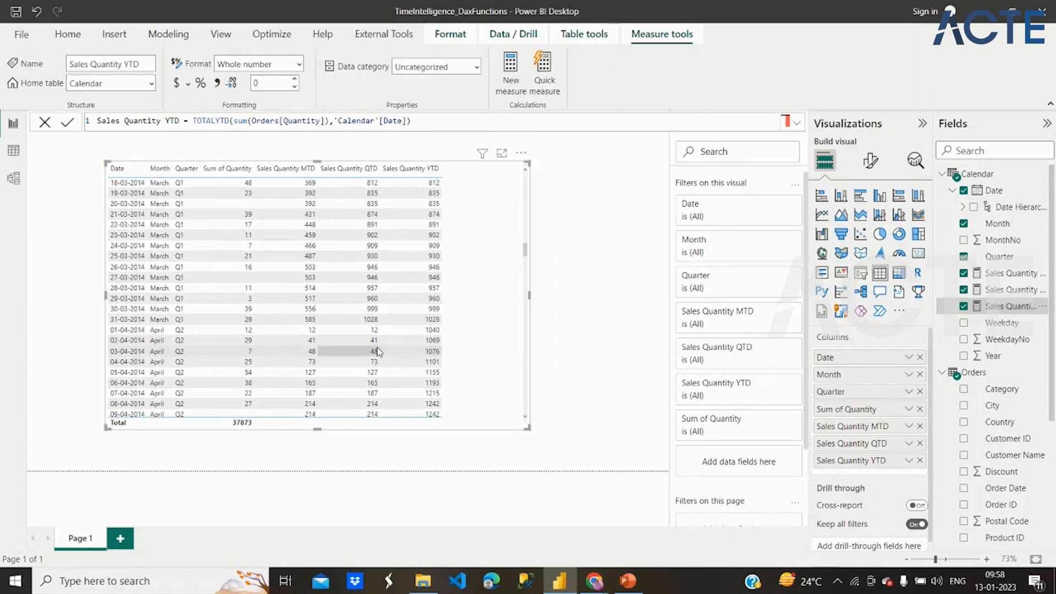
# - Compare the MTD, QTD and YTD columns at the change from Q1 to Q2 and from December 2014 to January 2015
pyautogui.scroll(-2, 378, 351)
pyautogui.scroll(-1, 378, 351)
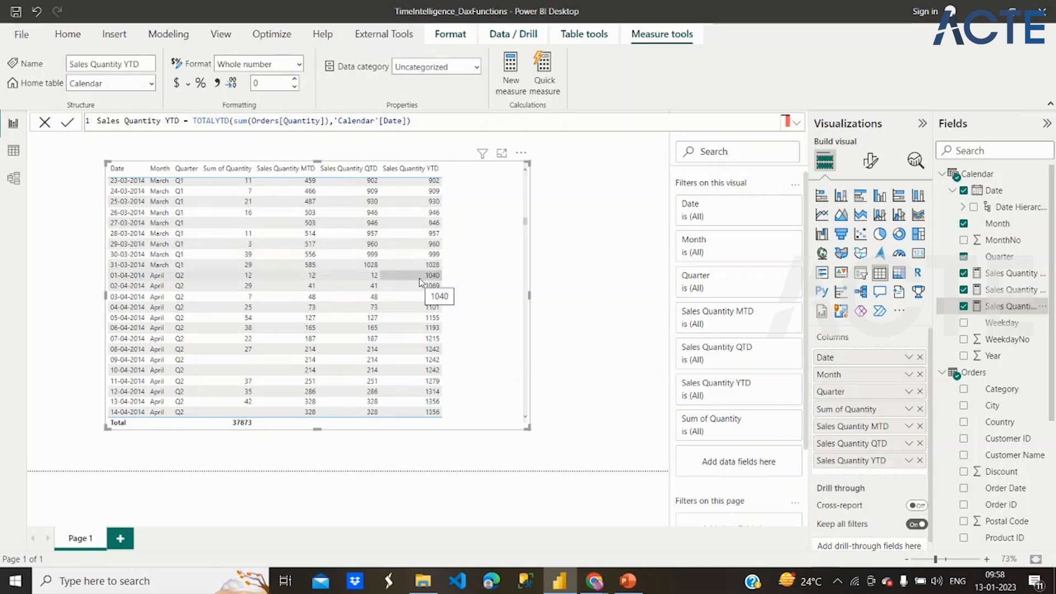
pyautogui.scroll(-1, 420, 282)
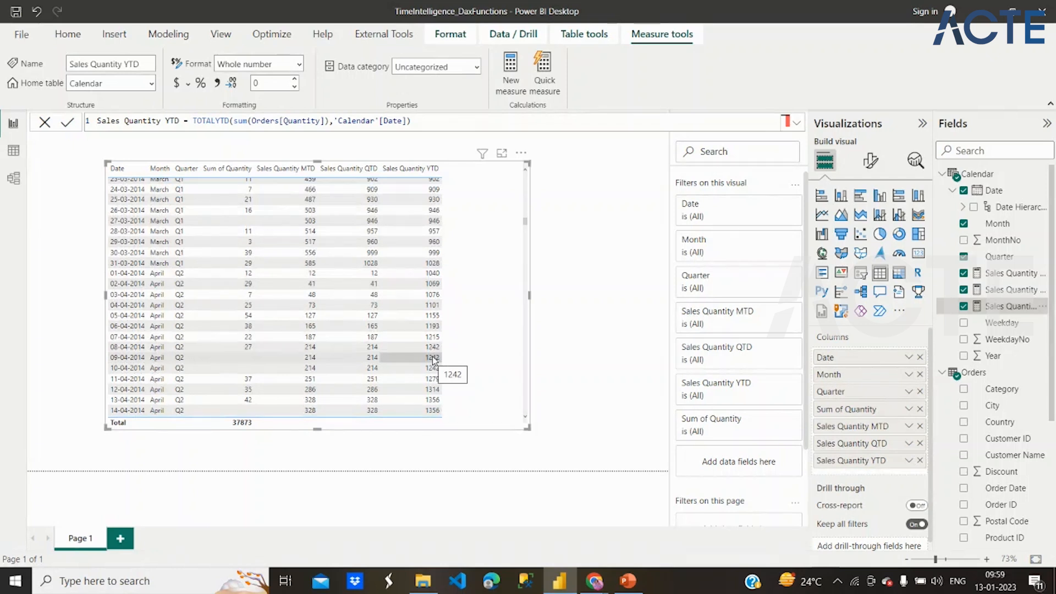
pyautogui.scroll(-20, 434, 360)
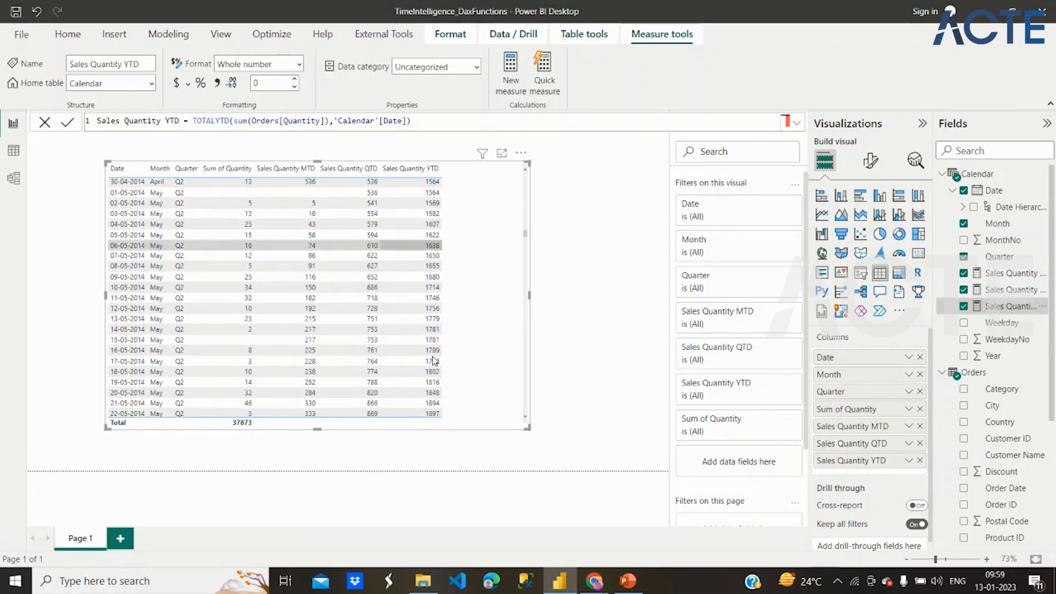
pyautogui.scroll(-20, 434, 361)
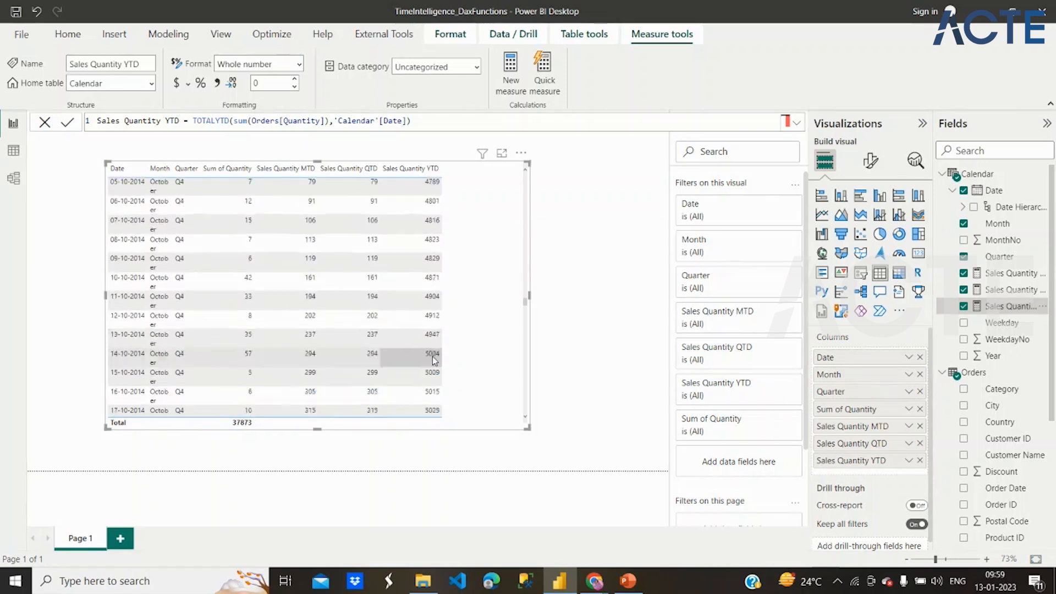
pyautogui.scroll(-20, 434, 361)
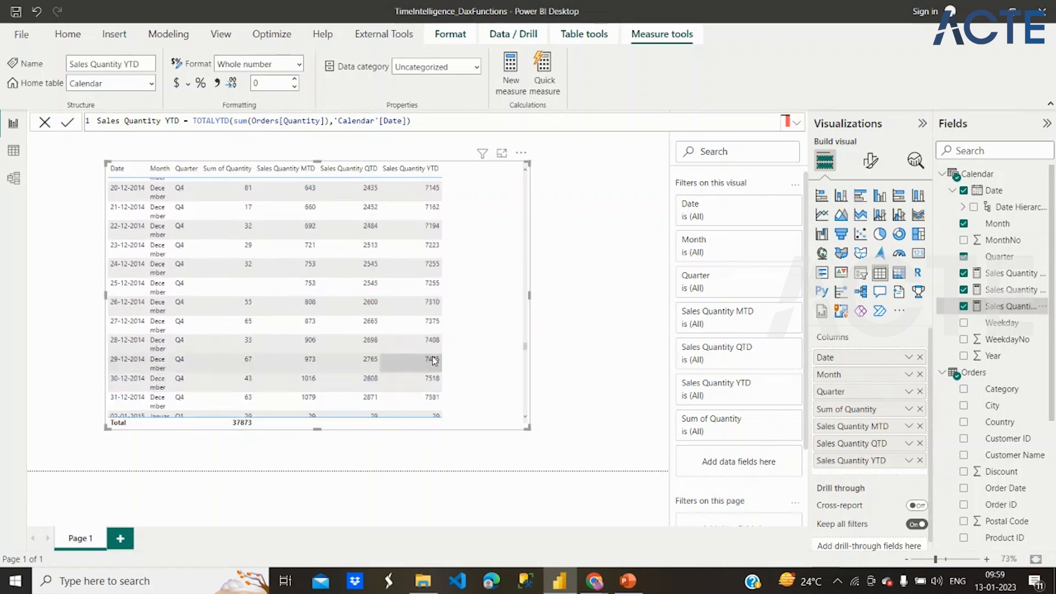
pyautogui.scroll(5, 434, 360)
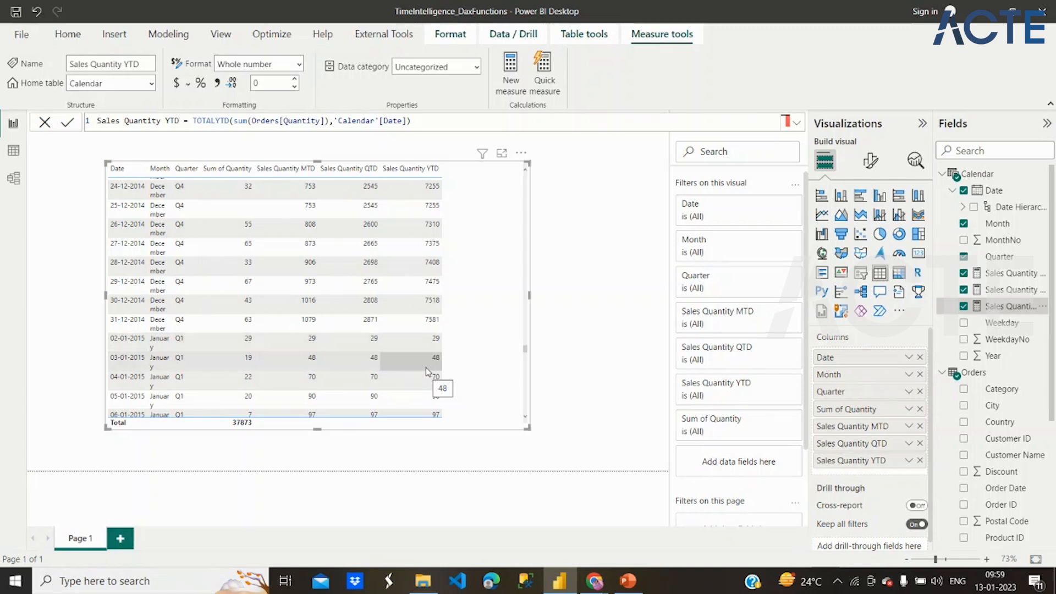
# - Widen the table visual so that each month name fits on a single line
pyautogui.scroll(10, 479, 281)
pyautogui.scroll(20, 479, 281)
pyautogui.scroll(20, 479, 280)
pyautogui.scroll(20, 479, 280)
pyautogui.scroll(15, 479, 281)
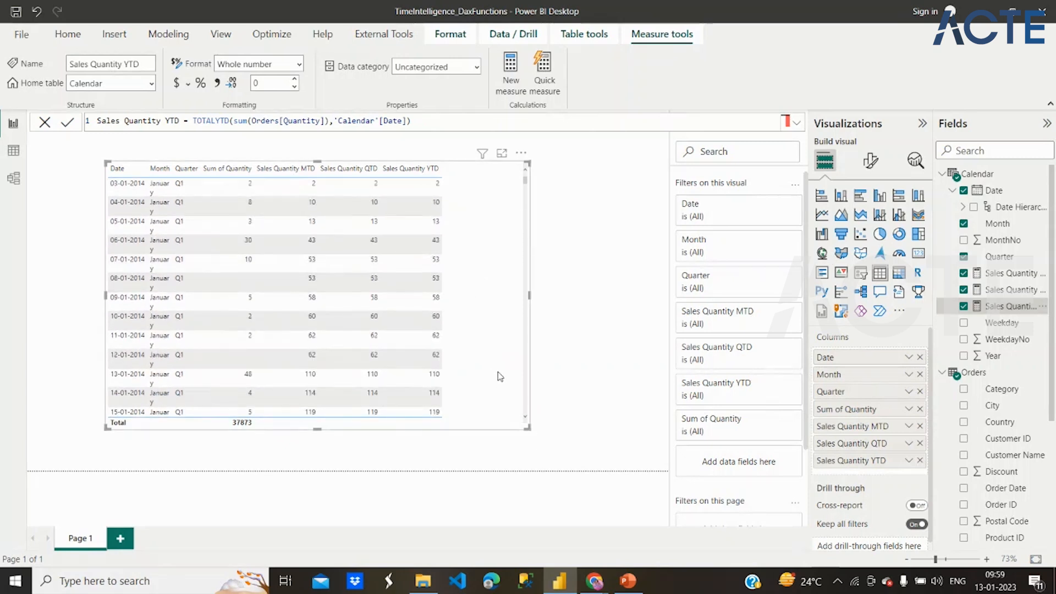
pyautogui.moveTo(527, 427); pyautogui.dragTo(560, 425)
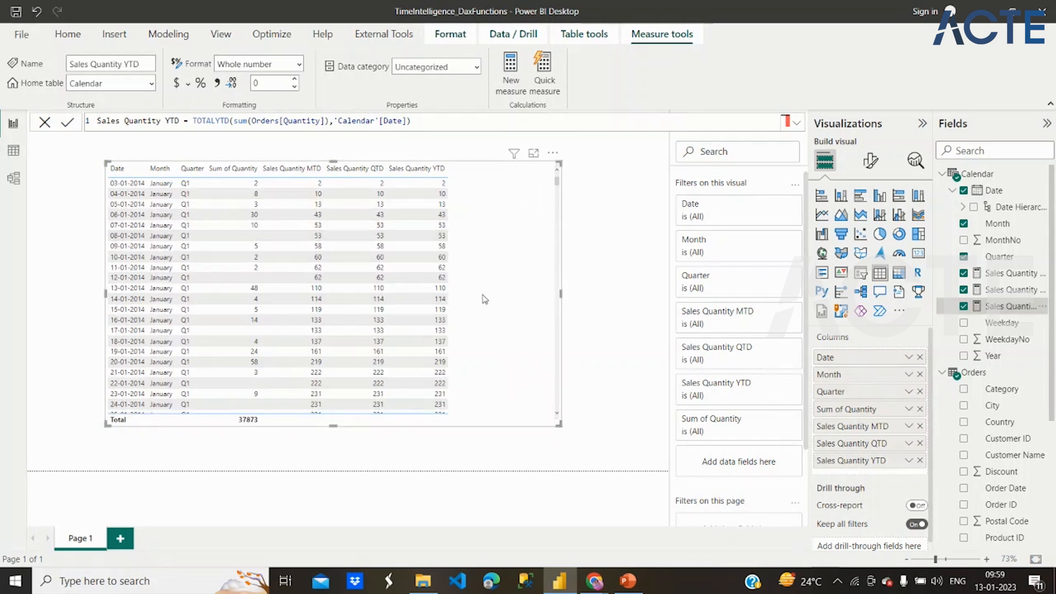
# - Add a small slicer on the Calendar Year field and place it beside the table, near its upper corner
pyautogui.click(620, 255)
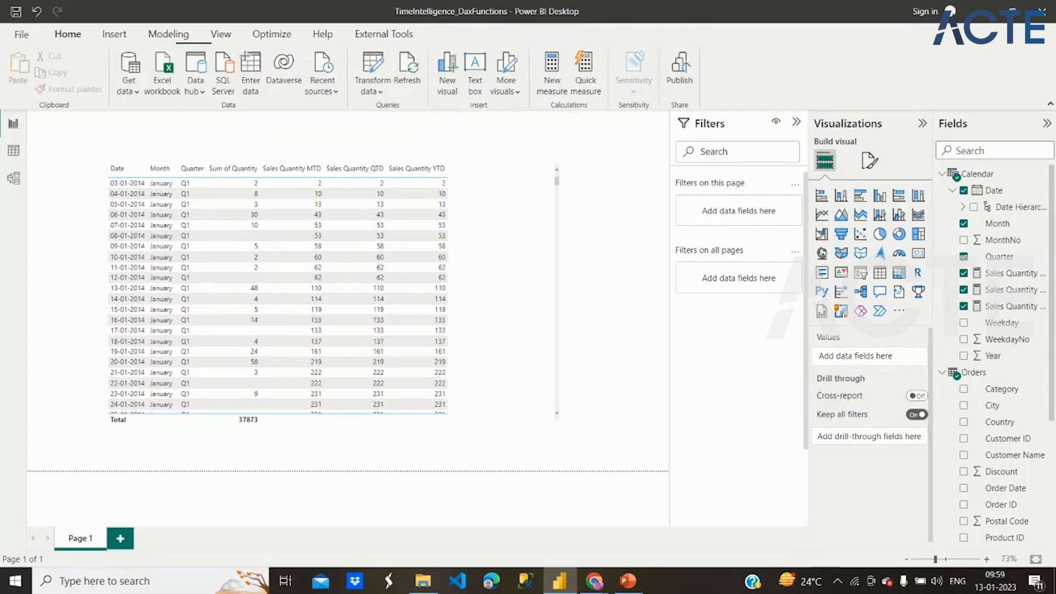
pyautogui.click(861, 273)
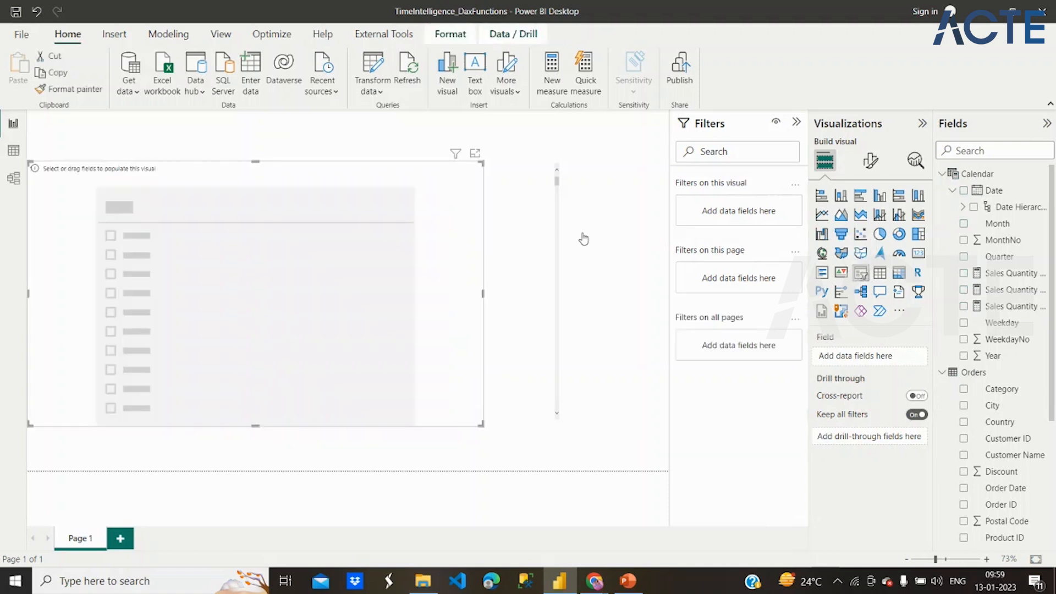
pyautogui.moveTo(482, 424); pyautogui.dragTo(104, 250)
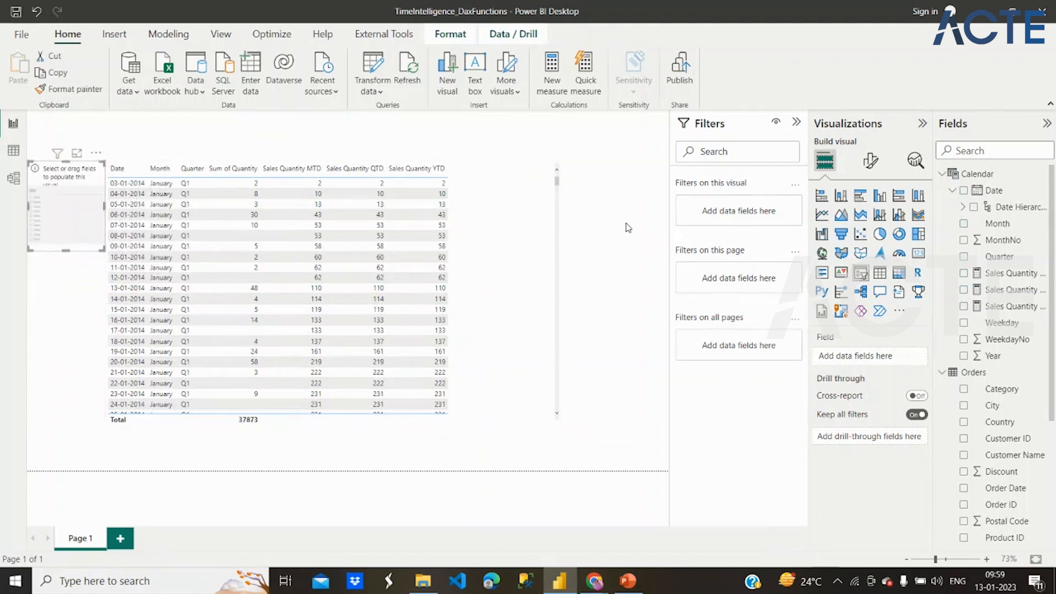
pyautogui.moveTo(58, 225); pyautogui.dragTo(607, 201)
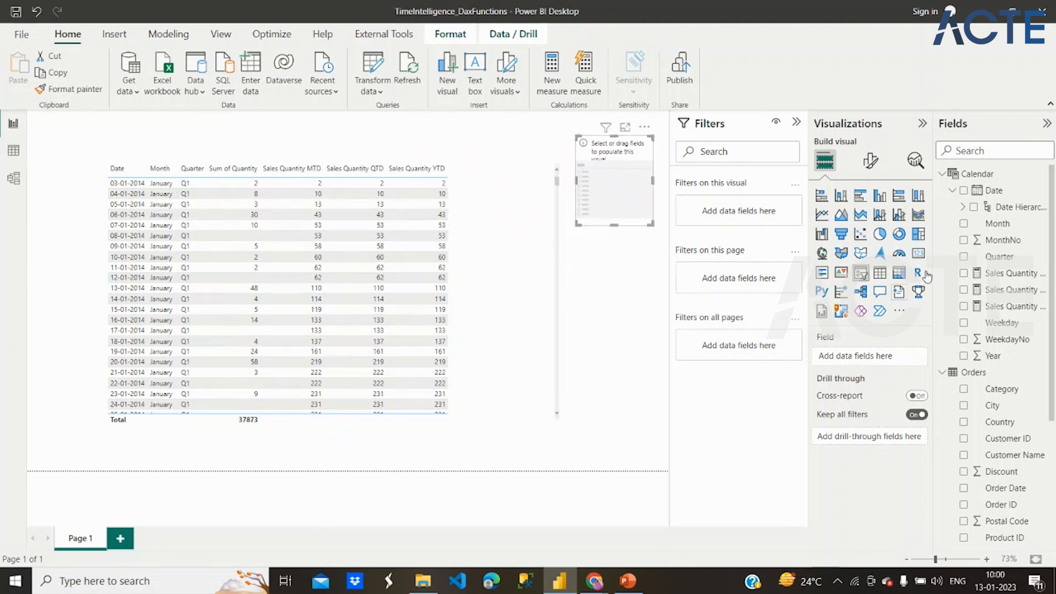
pyautogui.click(964, 356)
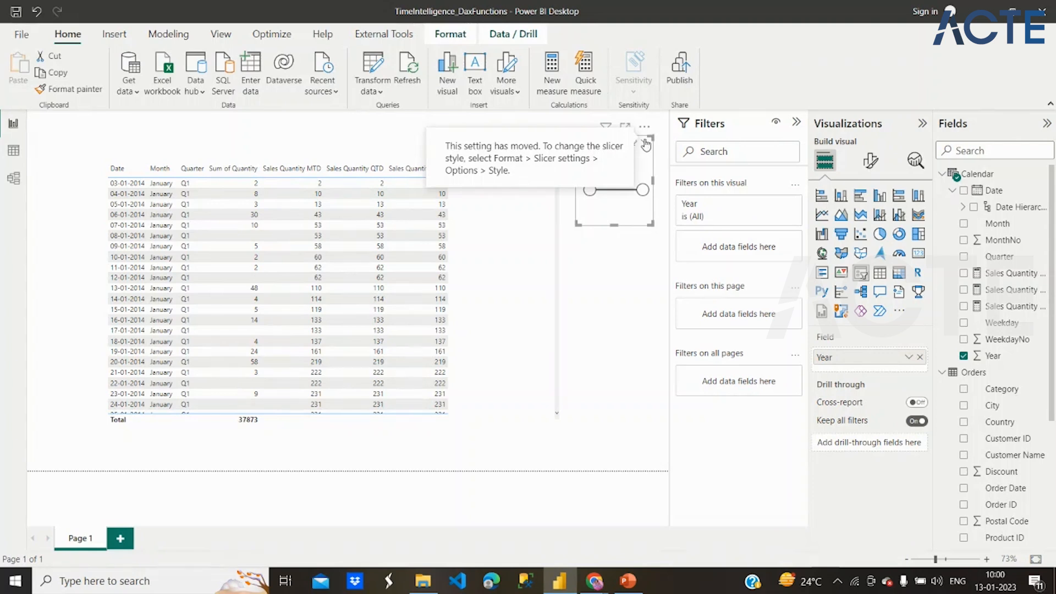
# - Set the Year slicer's style to Tile
pyautogui.click(875, 170)
pyautogui.click(851, 256)
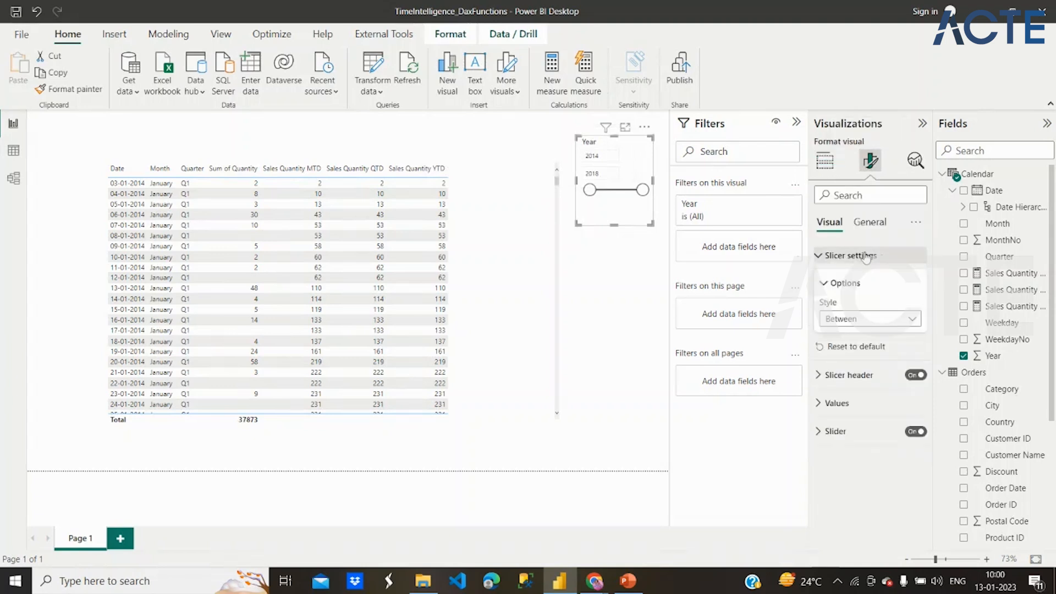
pyautogui.click(861, 321)
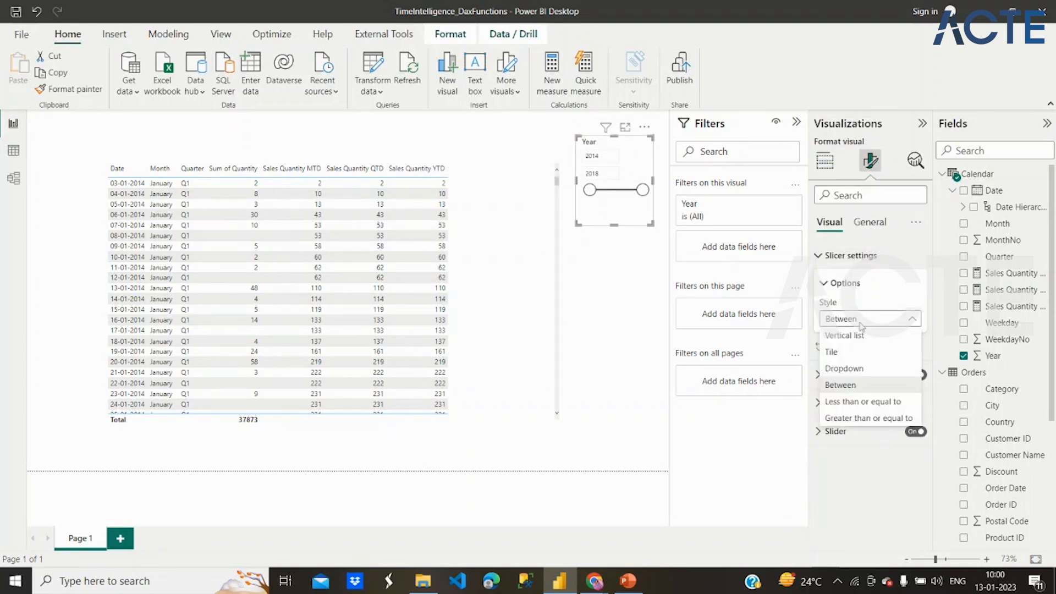
pyautogui.click(843, 354)
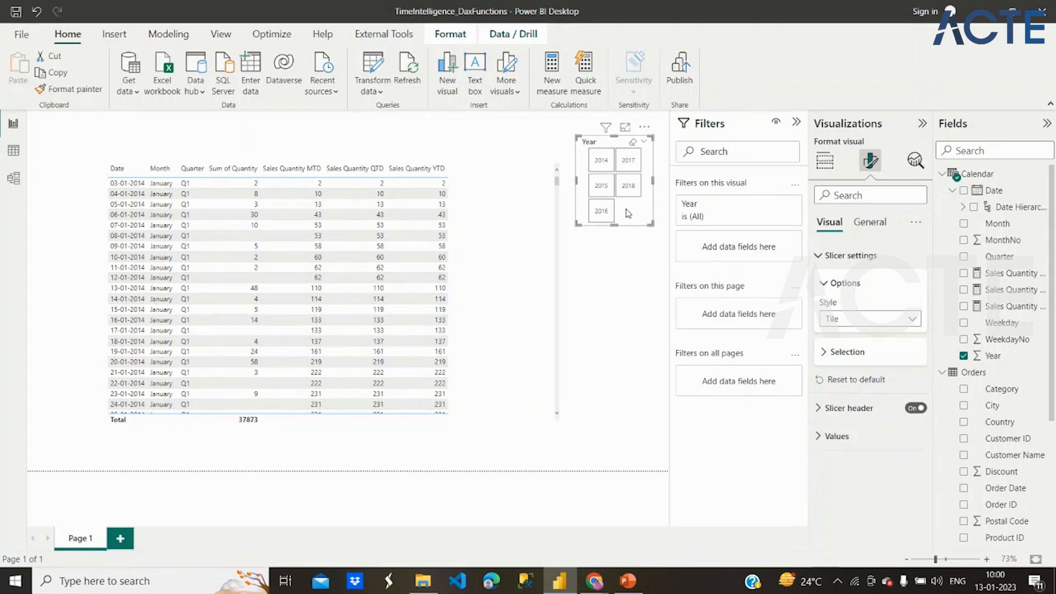
# - Check the table filtered by 2017 and by 2014 with the Year slicer, and clear the year selection
pyautogui.click(626, 166)
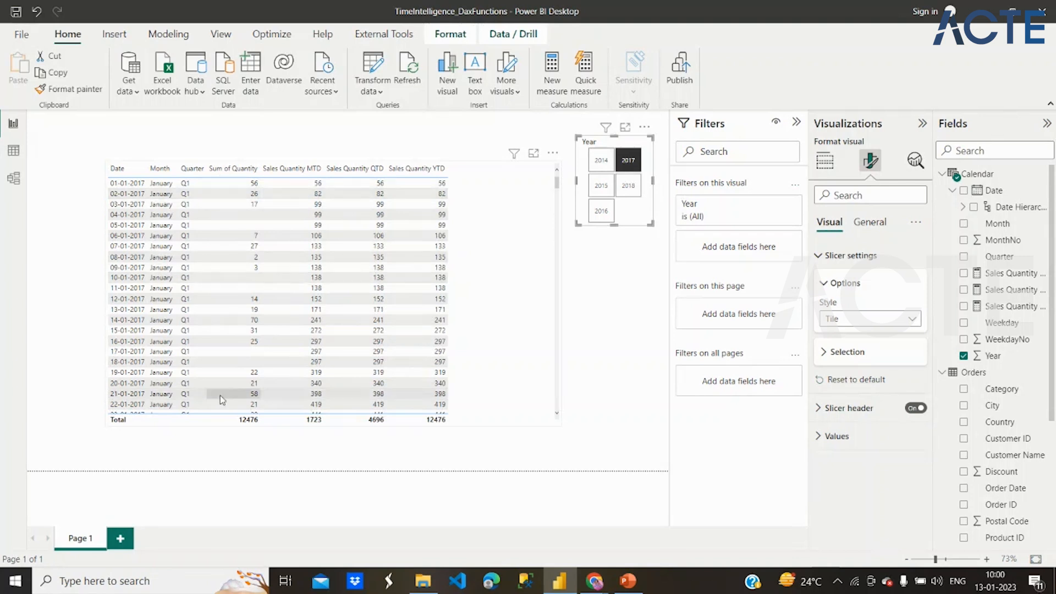
pyautogui.click(594, 170)
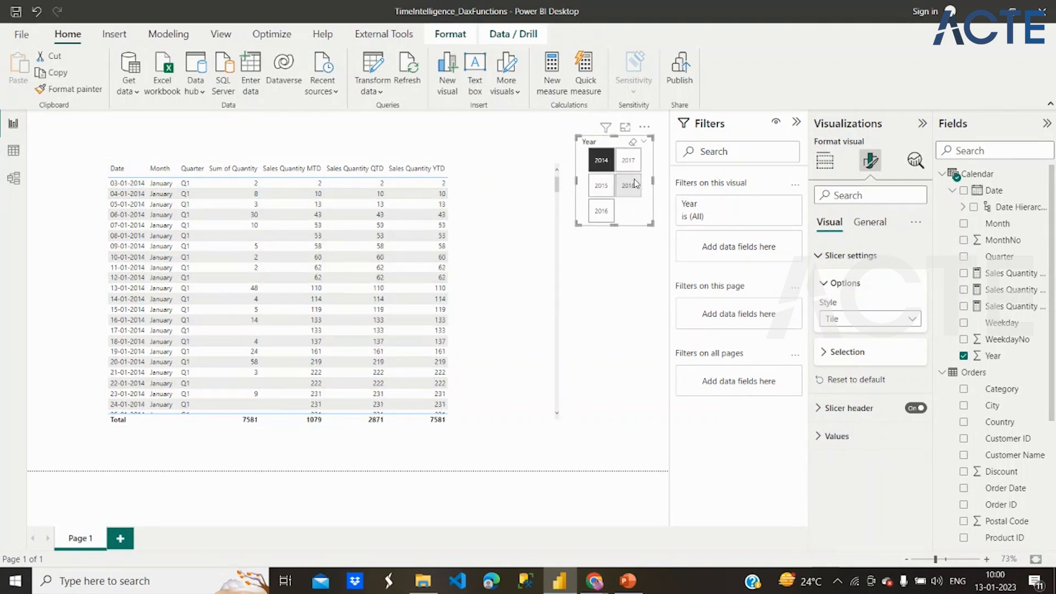
pyautogui.click(646, 296)
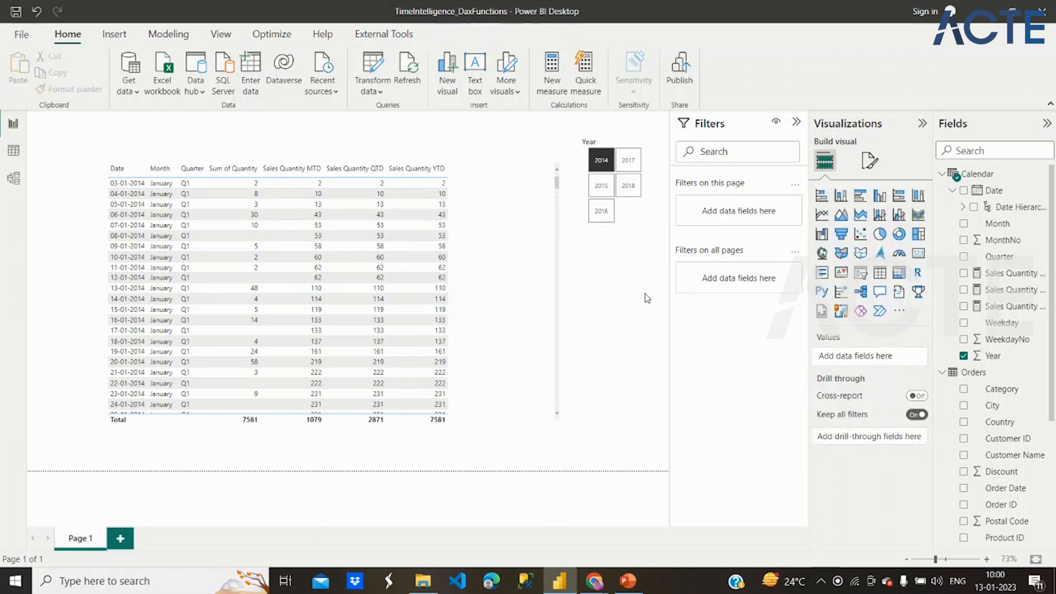
pyautogui.click(602, 161)
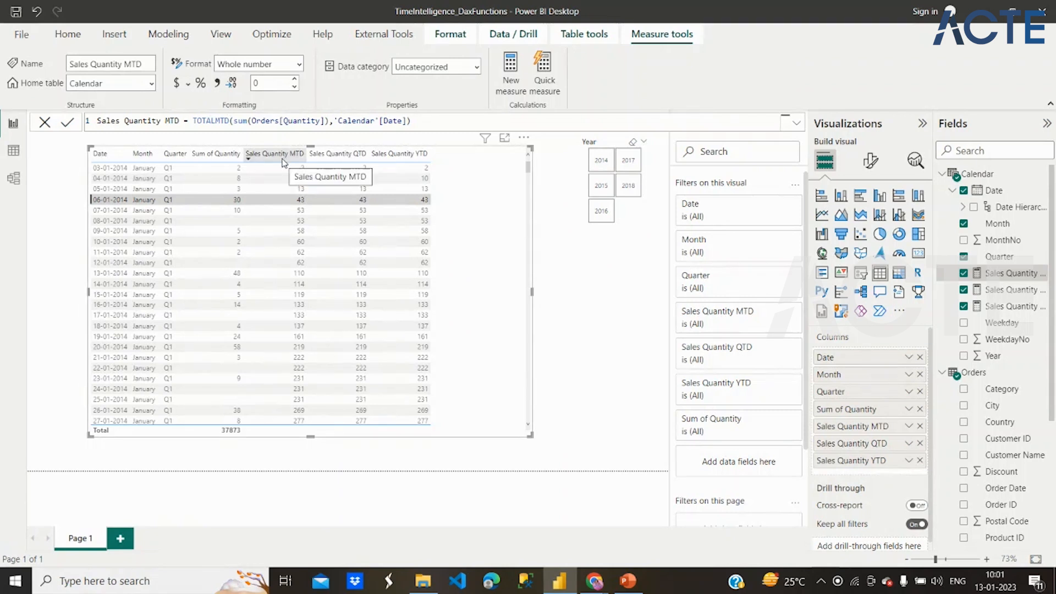
# - Rename the Sales Quantity MTD measure to Quantity MTD in its formula
pyautogui.click(297, 120)
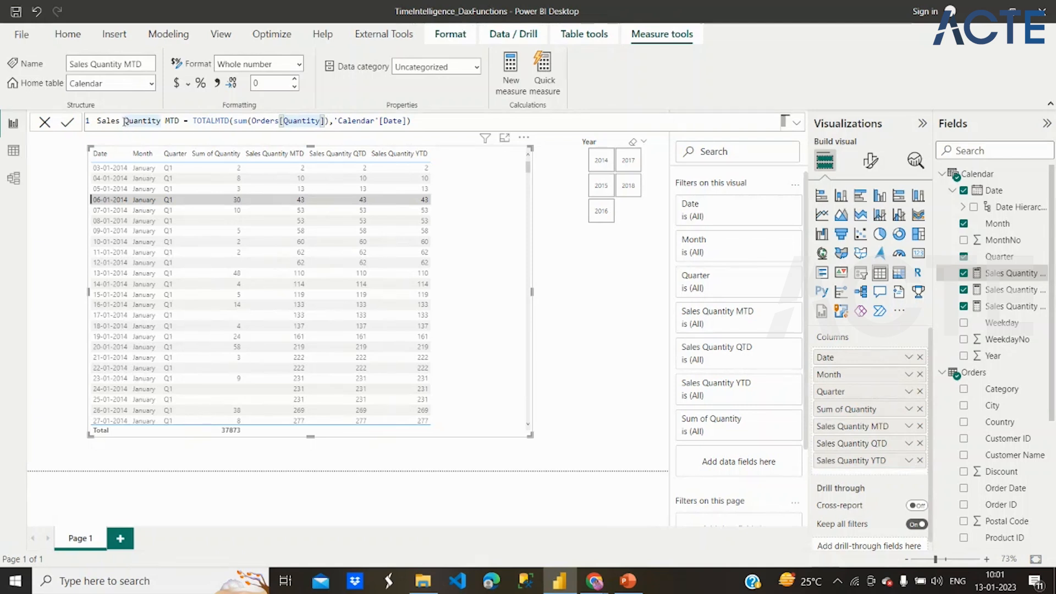
pyautogui.moveTo(126, 121); pyautogui.dragTo(96, 121)
pyautogui.press('BackSpace')
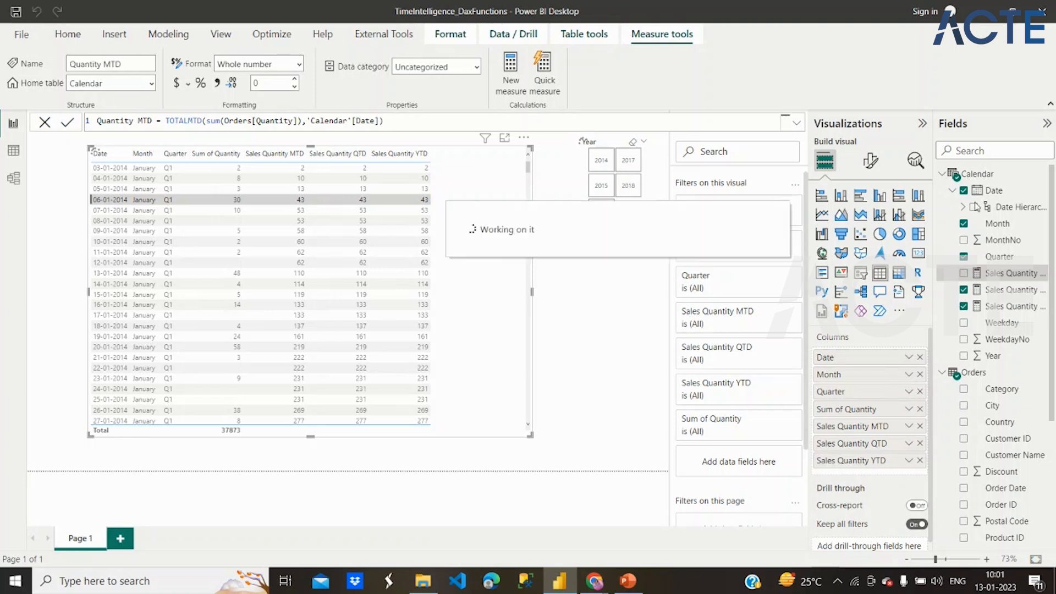
# - Rename the Sales Quantity QTD measure to Quantity QTD in its formula and commit it
pyautogui.click(1007, 290)
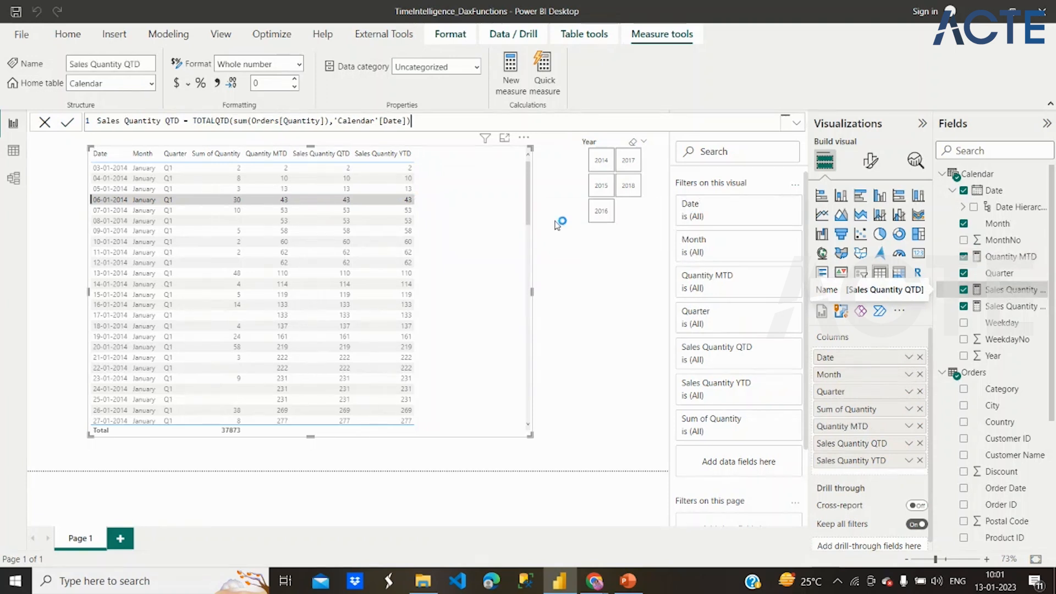
pyautogui.click(127, 128)
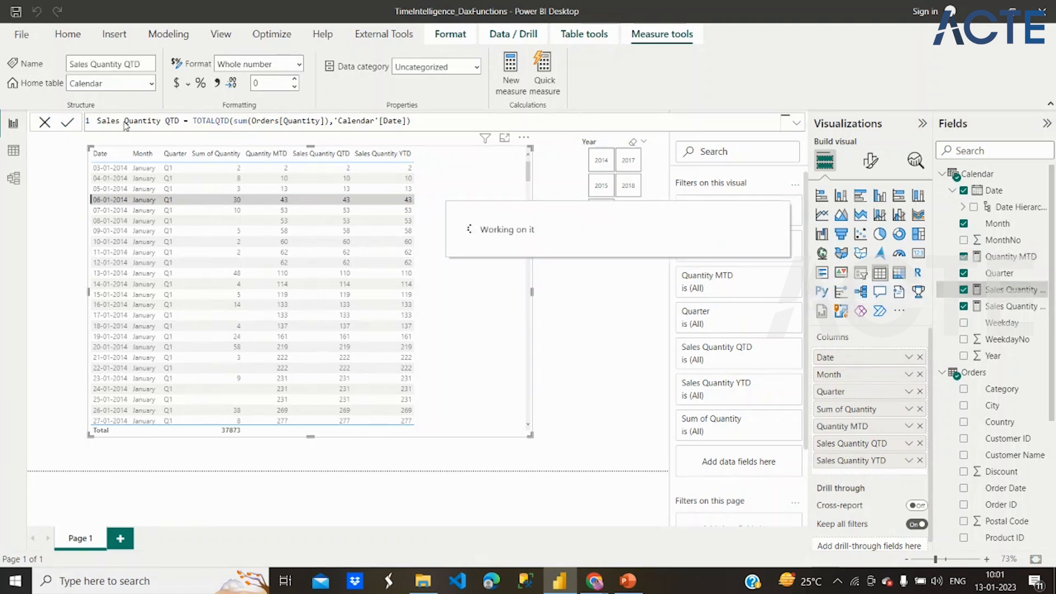
pyautogui.moveTo(126, 121); pyautogui.dragTo(86, 123)
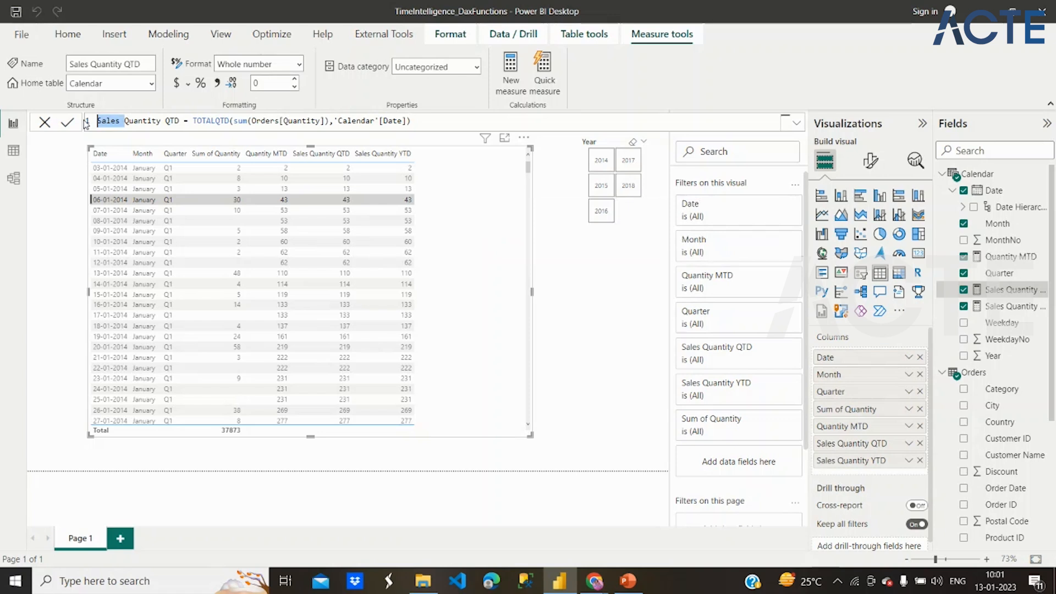
pyautogui.press('BackSpace')
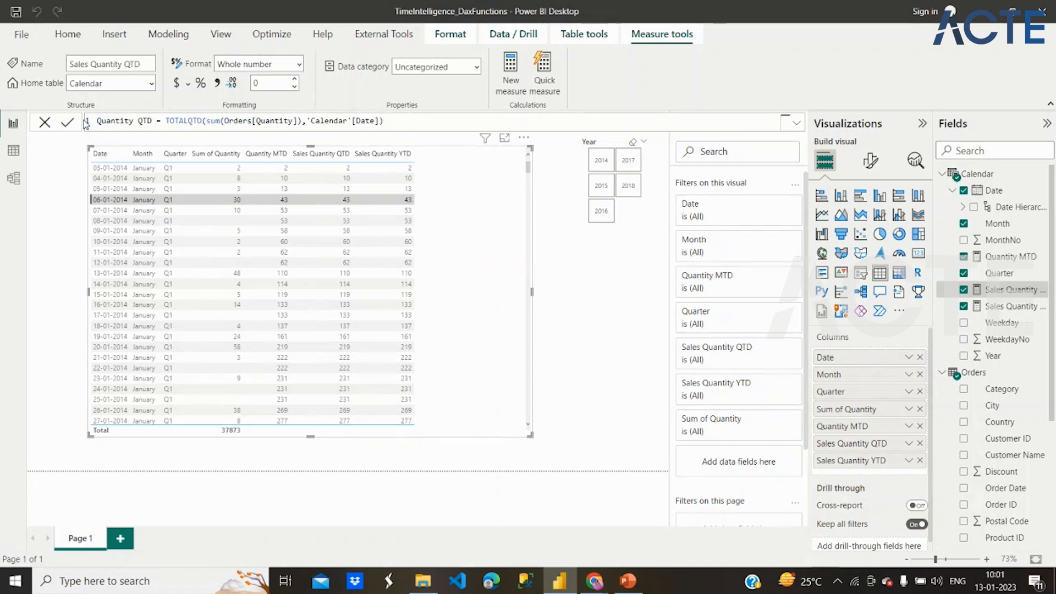
pyautogui.press('Return')
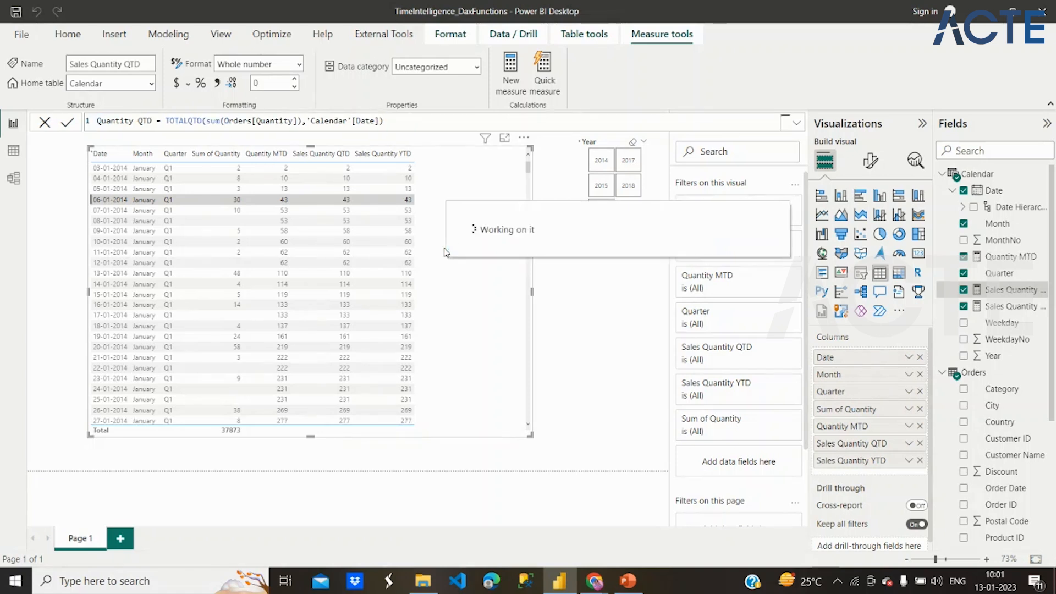
# - Rename the Sales Quantity YTD measure to Quantity YTD in its formula and commit it
pyautogui.click(1000, 307)
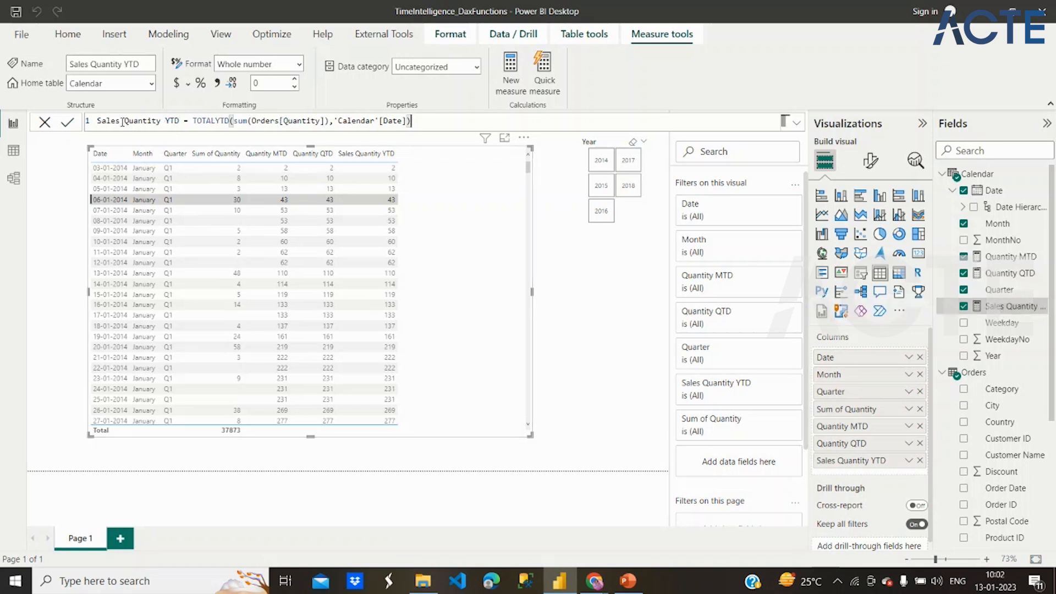
pyautogui.moveTo(128, 126); pyautogui.dragTo(99, 123)
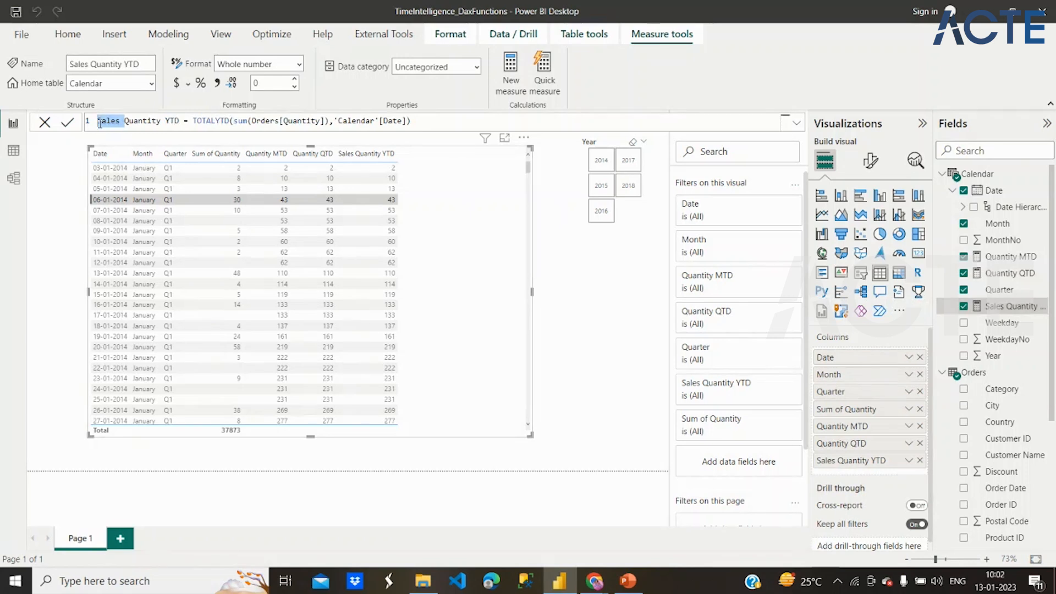
pyautogui.press('BackSpace')
pyautogui.press('Return')
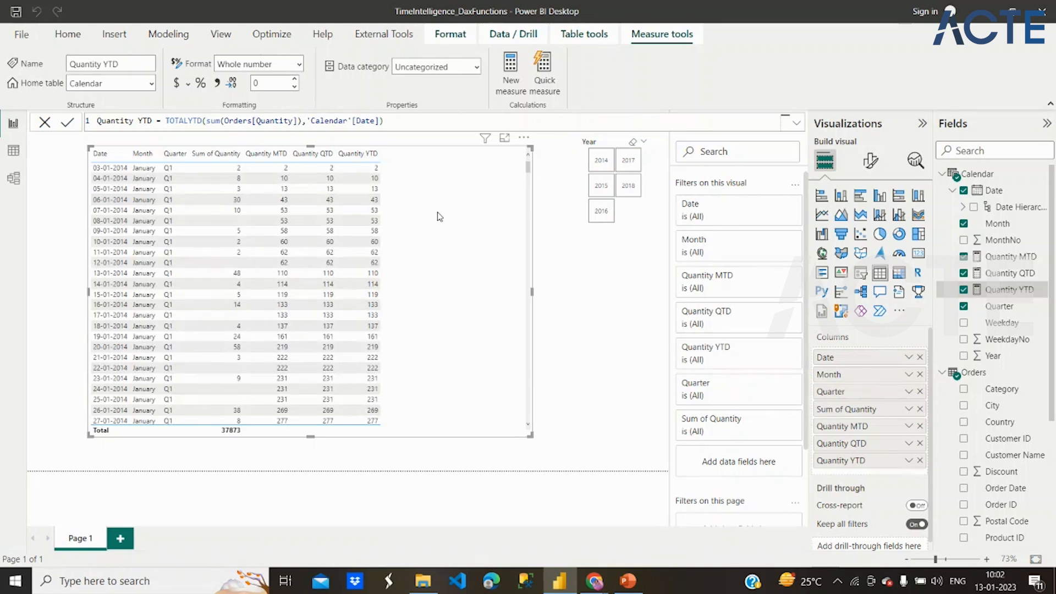
# - Rename the report page as MTD/QTD/YTD
pyautogui.doubleClick(87, 539)
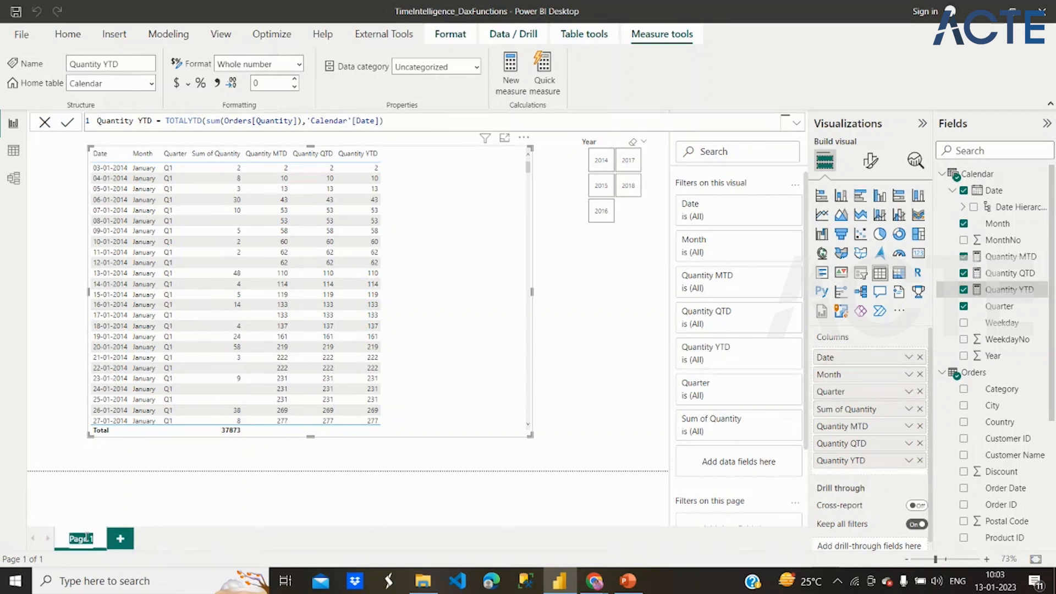
pyautogui.write('MTD')
pyautogui.write('/QTD')
pyautogui.write('/YTD')
pyautogui.press('Return')
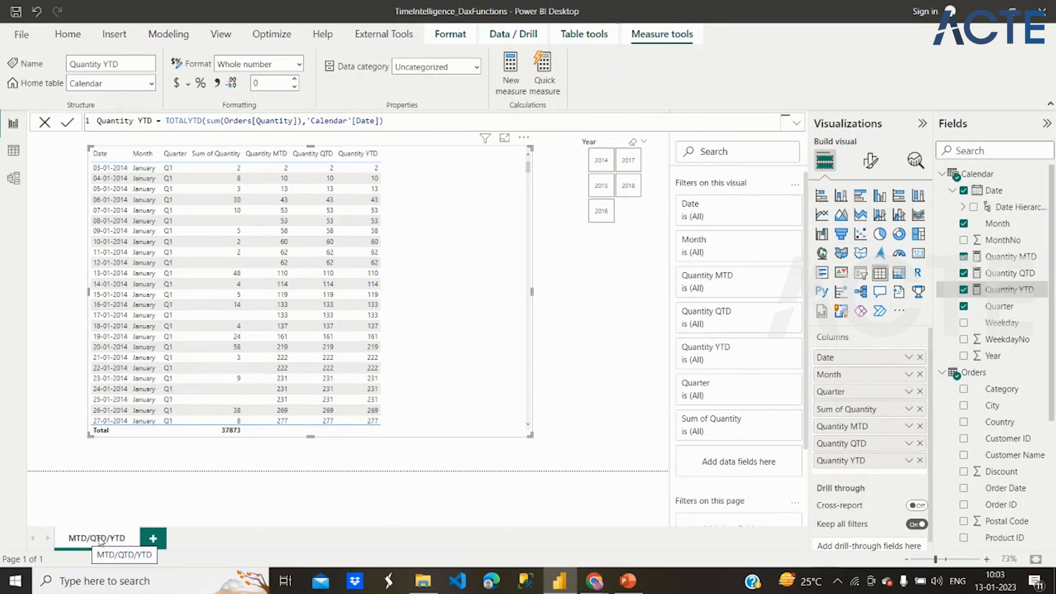
# - Add a new report page and create a new measure in the Calendar table
pyautogui.click(154, 540)
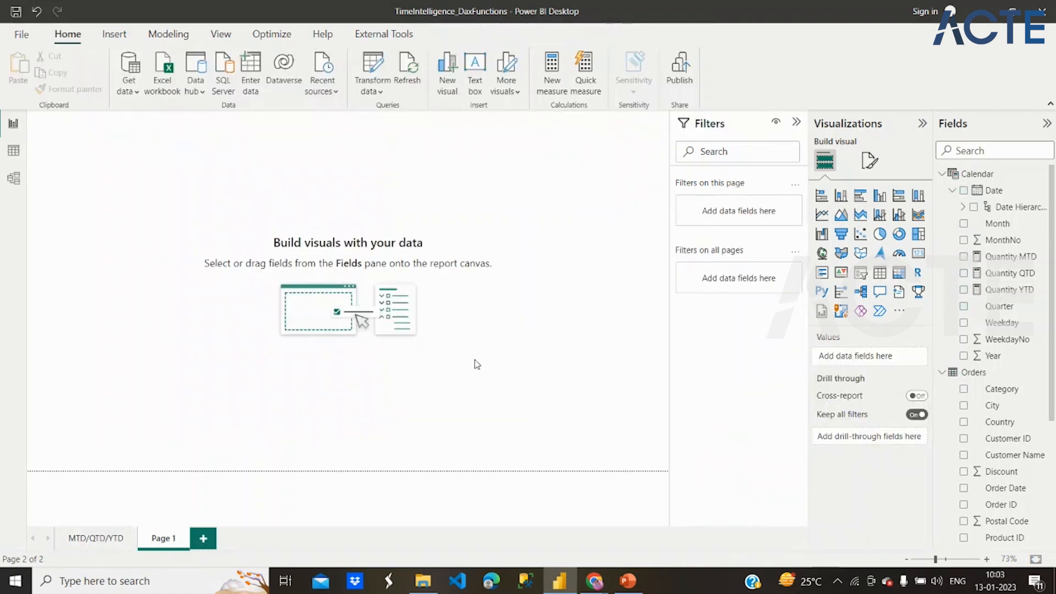
pyautogui.click(971, 176)
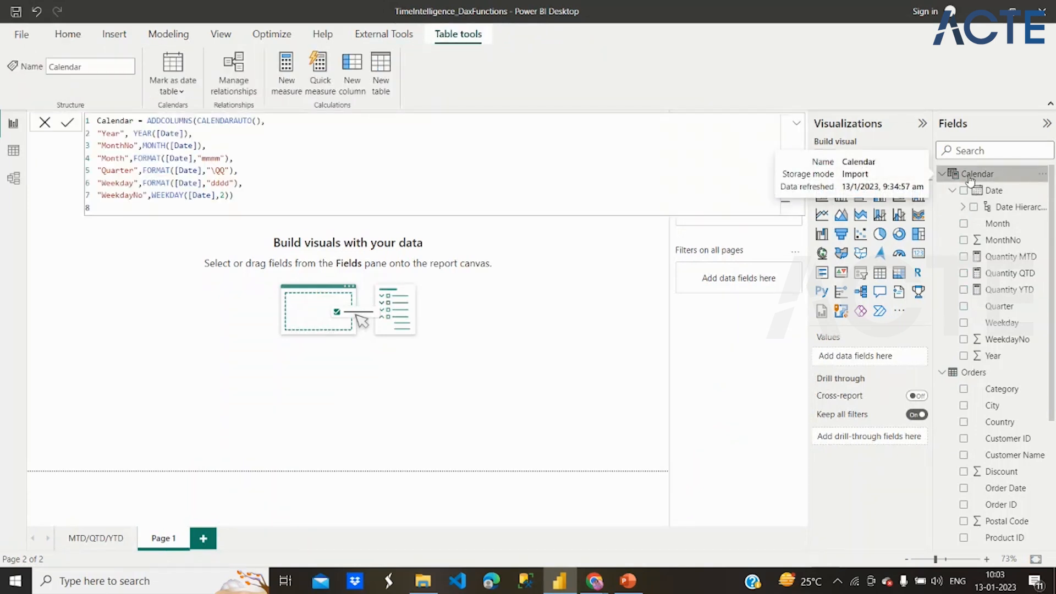
pyautogui.doubleClick(971, 175)
pyautogui.rightClick(956, 175)
pyautogui.click(924, 186)
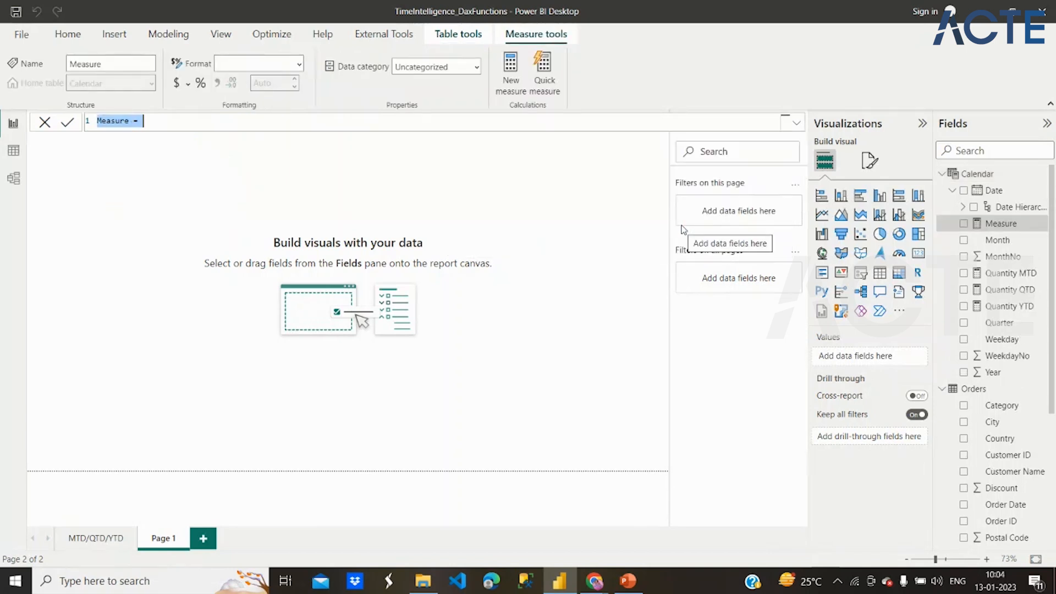
# - Name the new measure Sales PrevioudDay and begin its formula with the CALCULATE function
pyautogui.write('Sales Previde')
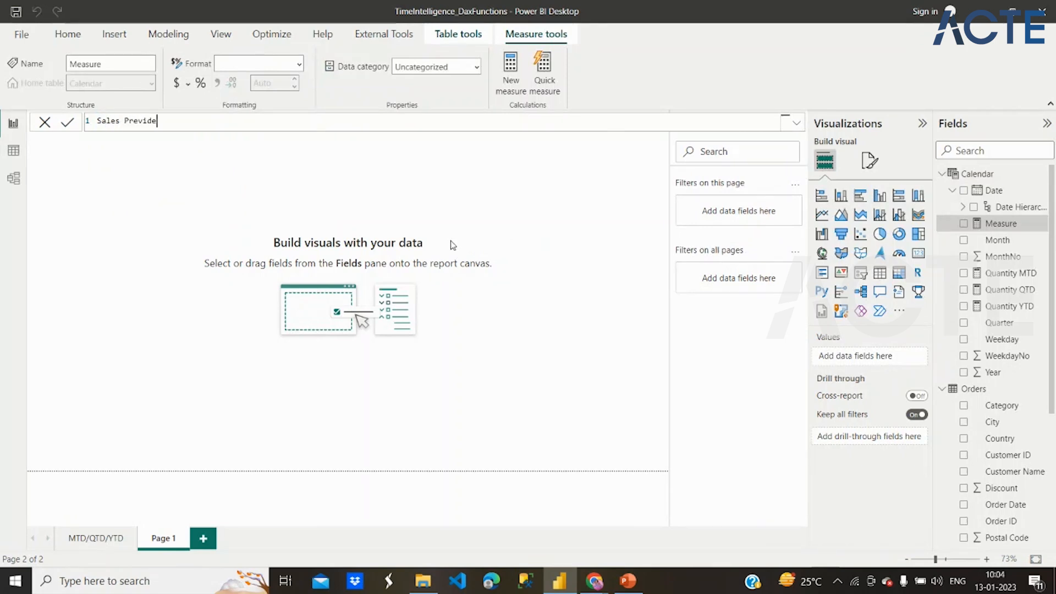
pyautogui.write('oudDay=')
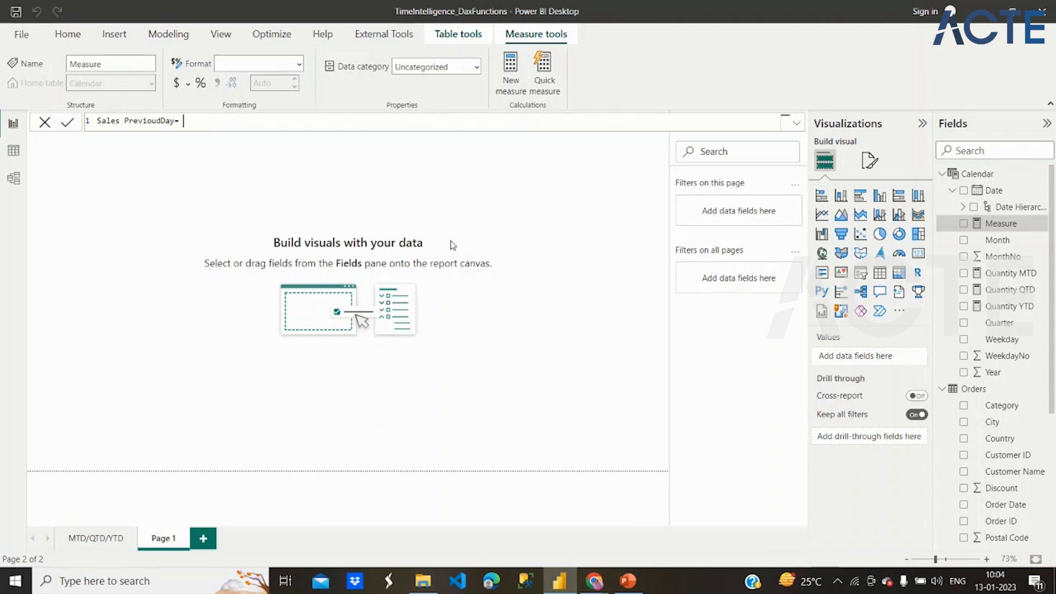
pyautogui.write('Cal')
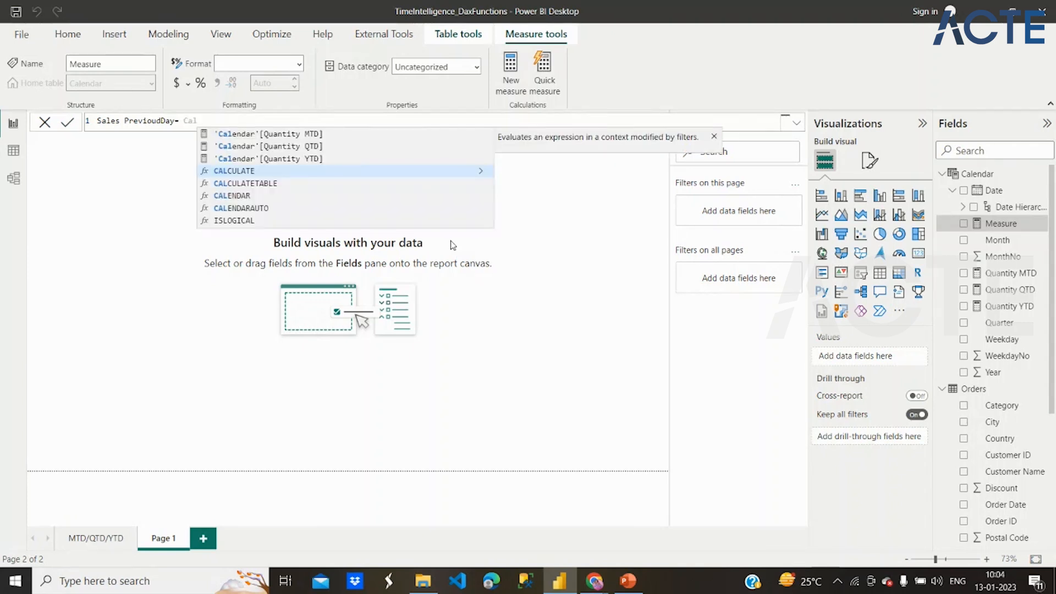
pyautogui.click(442, 177)
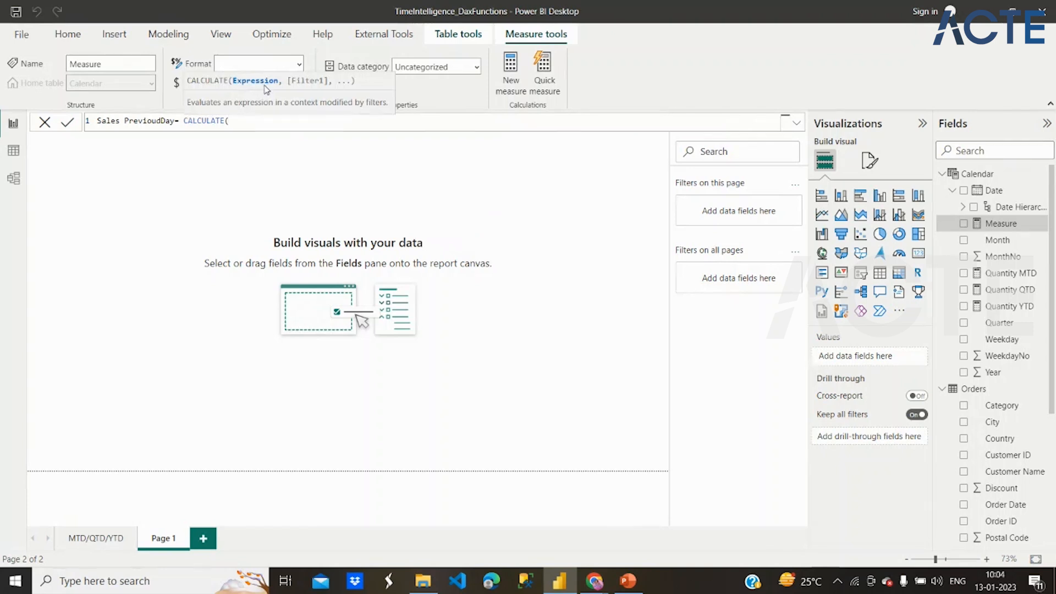
# - Enter Sum(Orders[Sales]) as the expression argument of CALCULATE
pyautogui.write('Sum')
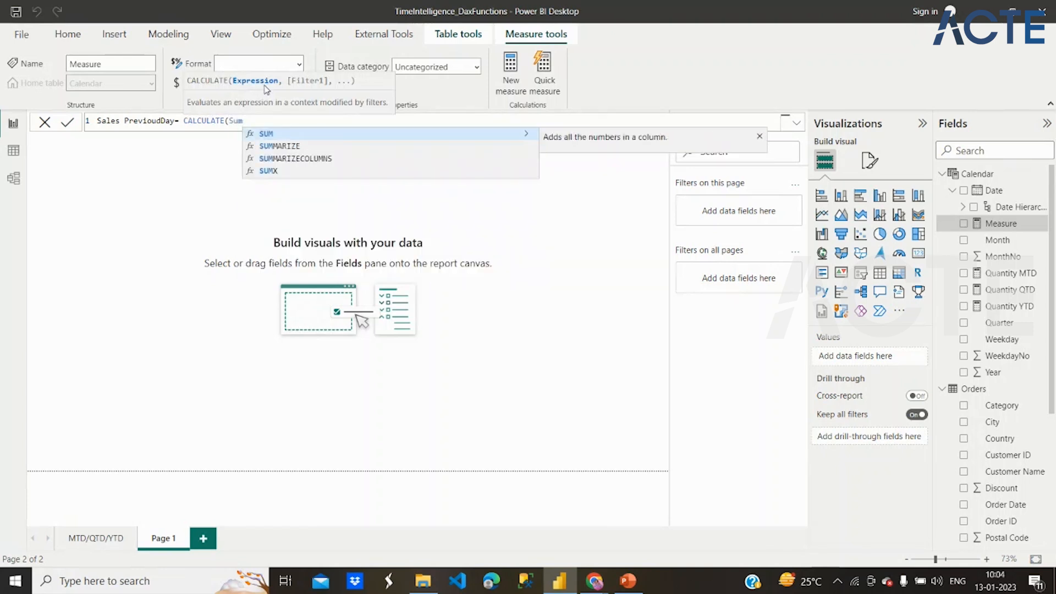
pyautogui.write('(Sal')
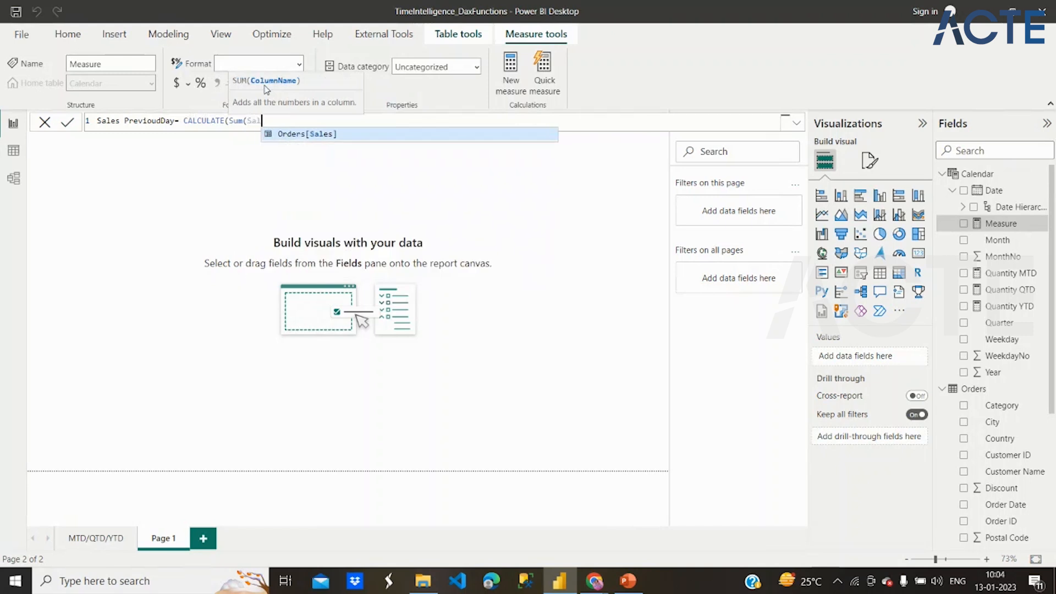
pyautogui.click(324, 138)
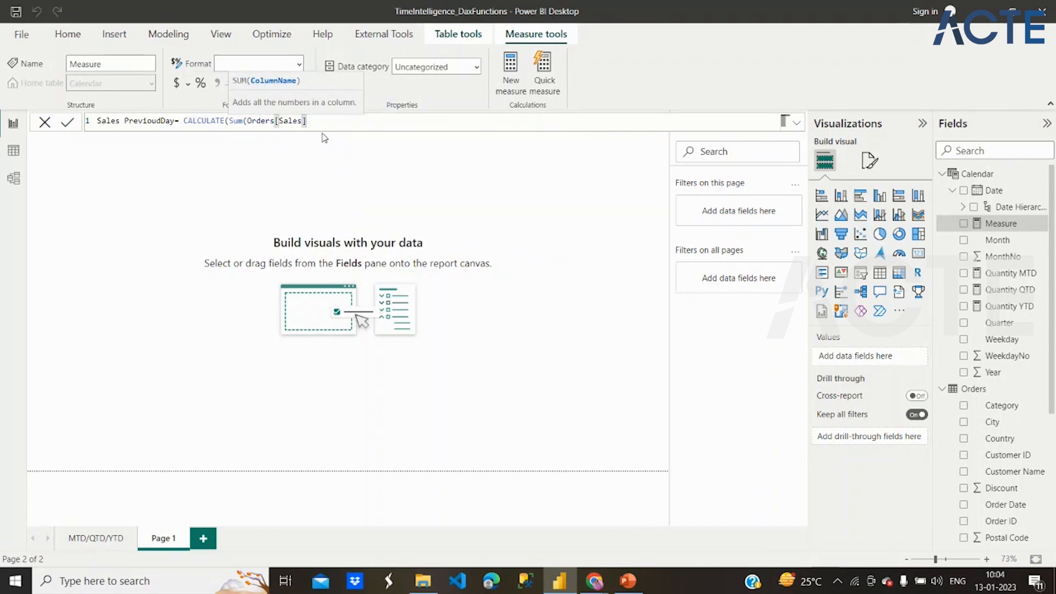
pyautogui.write('),')
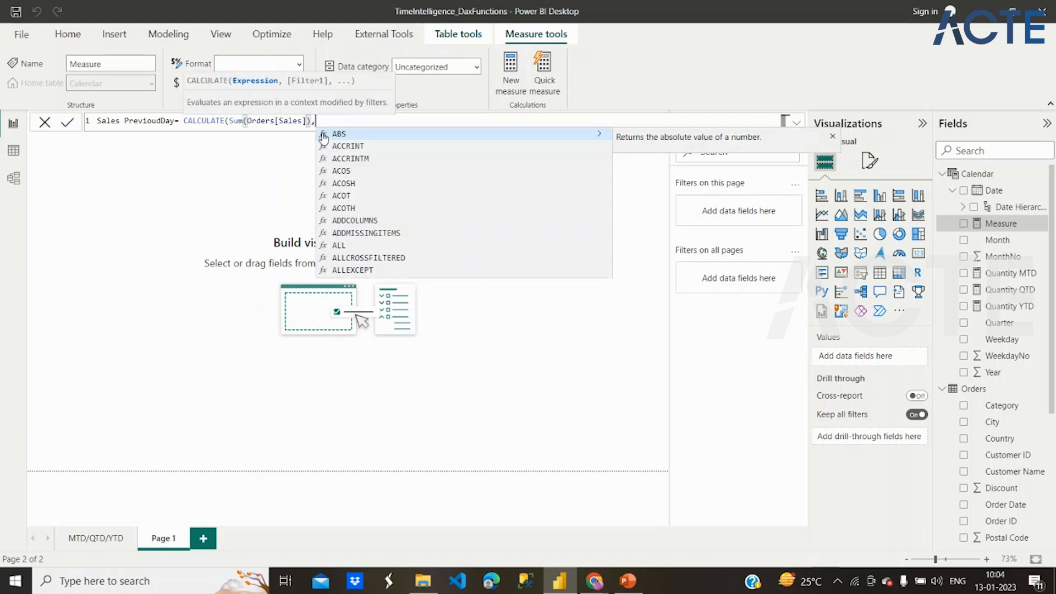
pyautogui.write('Previ')
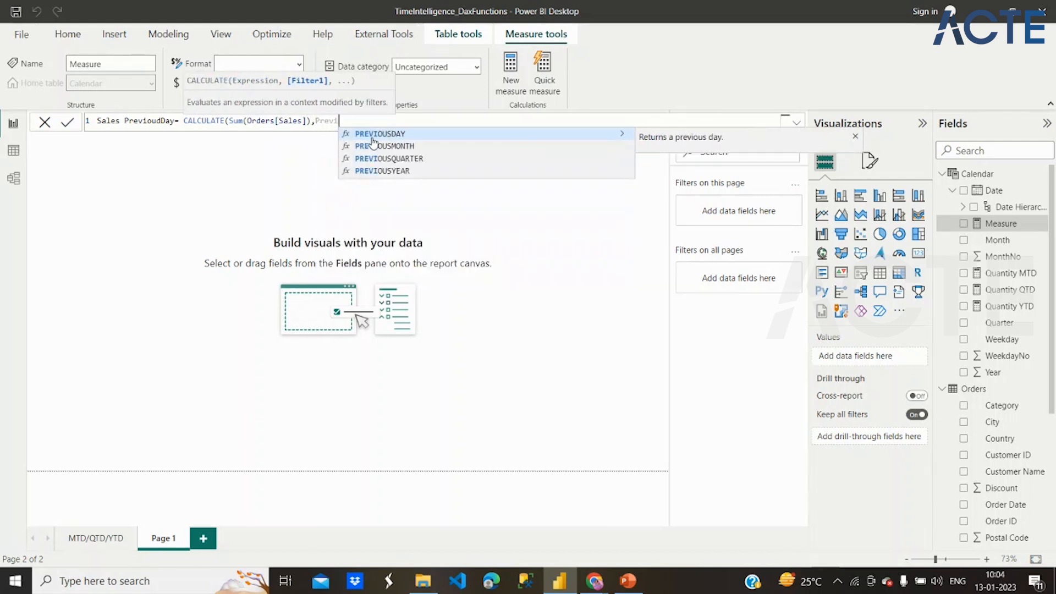
# - Add PREVIOUSDAY('Calendar'[Date]) as the CALCULATE filter, close the formula and commit the measure
pyautogui.click(367, 134)
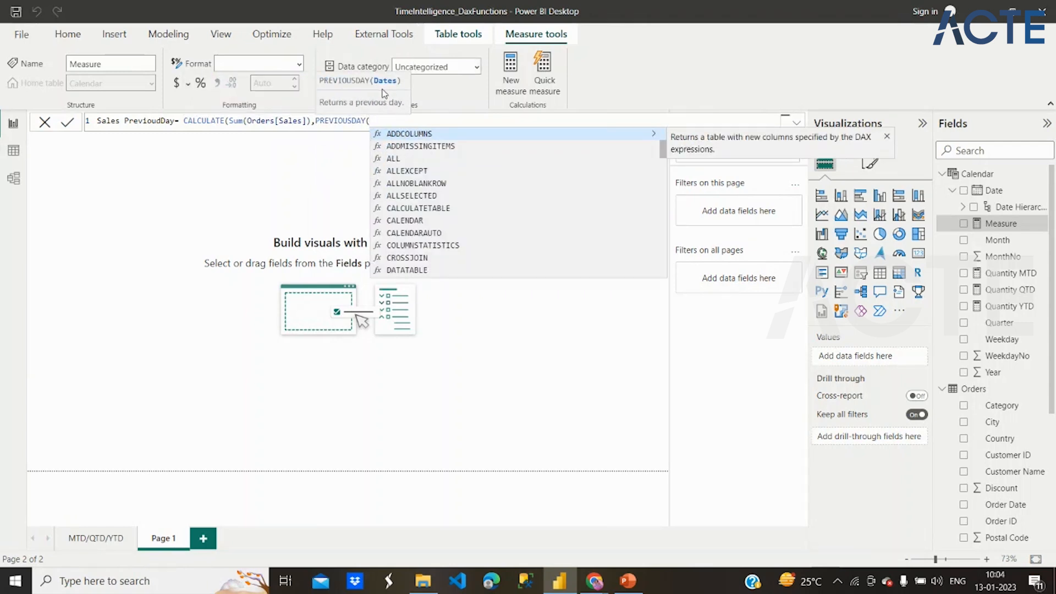
pyautogui.write('Ca')
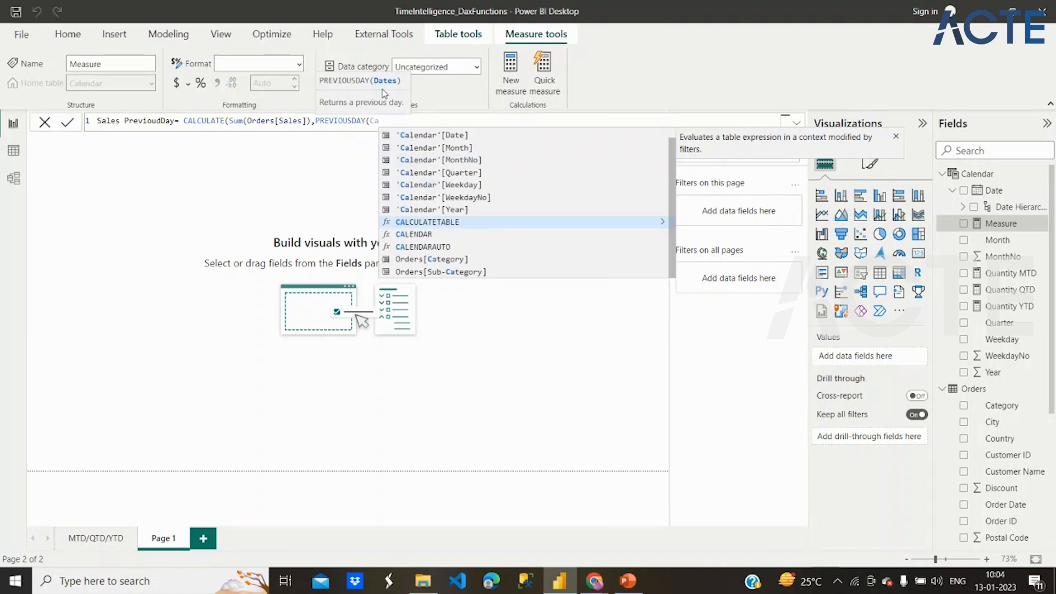
pyautogui.write('l')
pyautogui.click(461, 151)
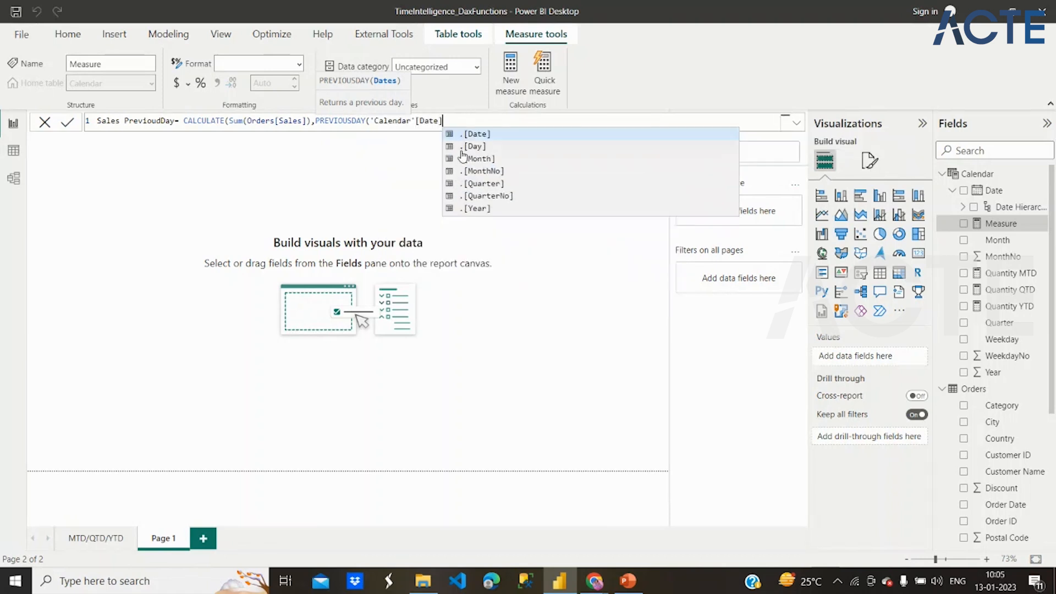
pyautogui.write(')')
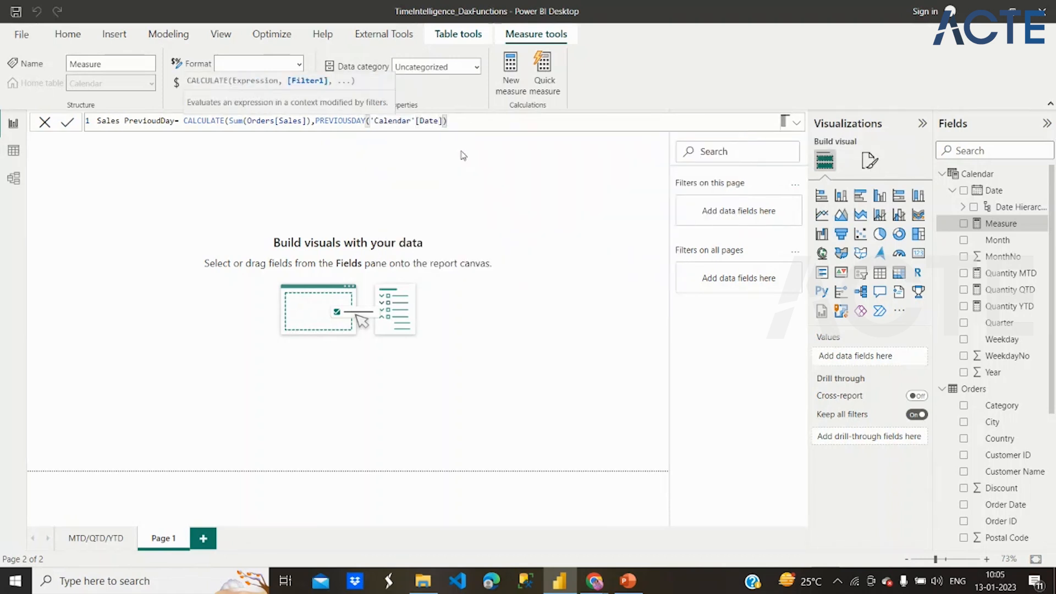
pyautogui.write(')')
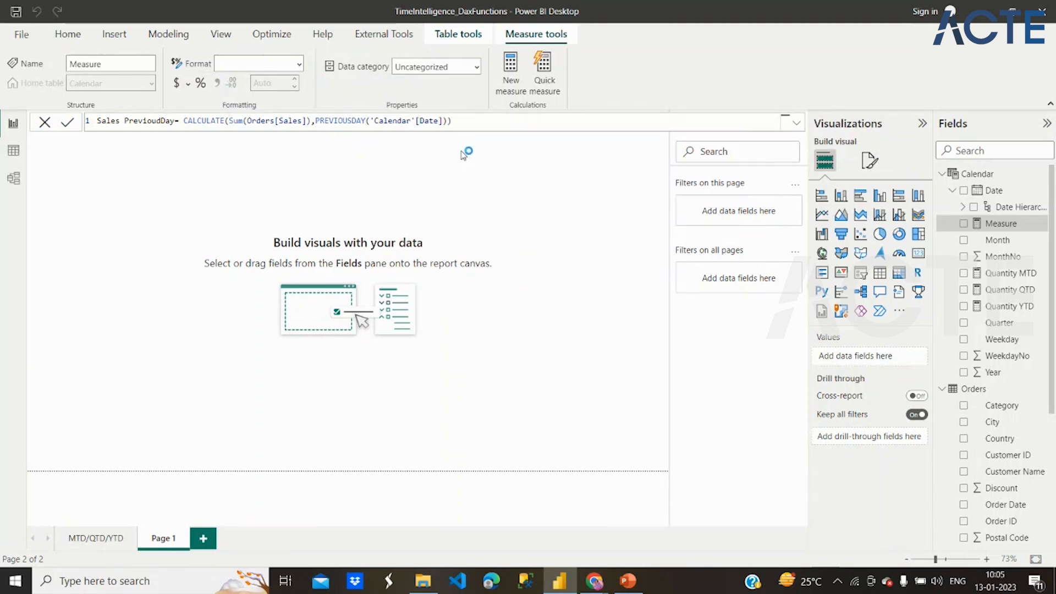
pyautogui.press('Return')
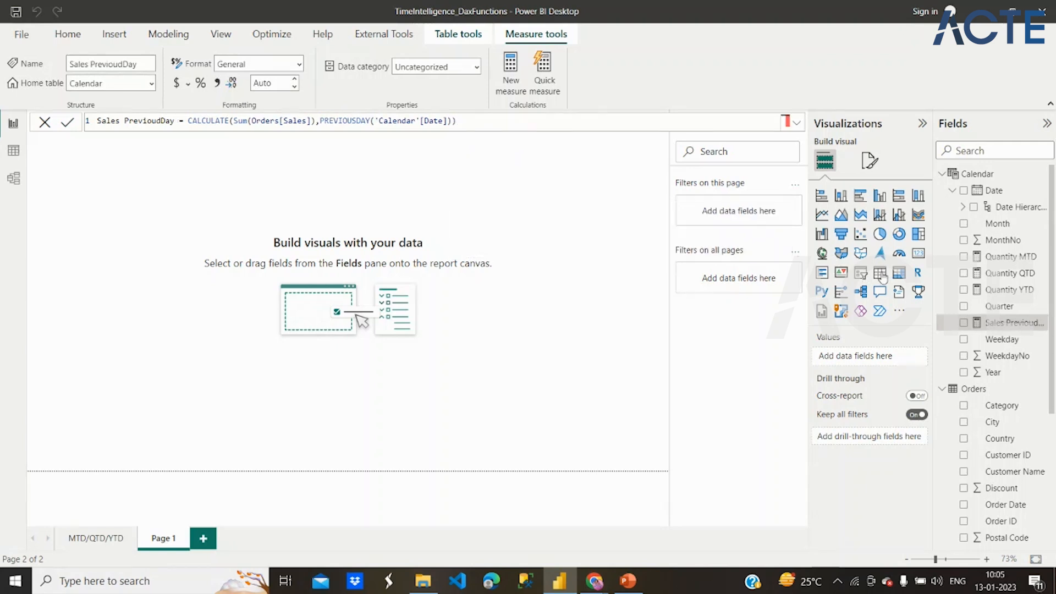
# - Insert a table visual on the new page, move it inward and enlarge it to fill most of the canvas
pyautogui.click(881, 273)
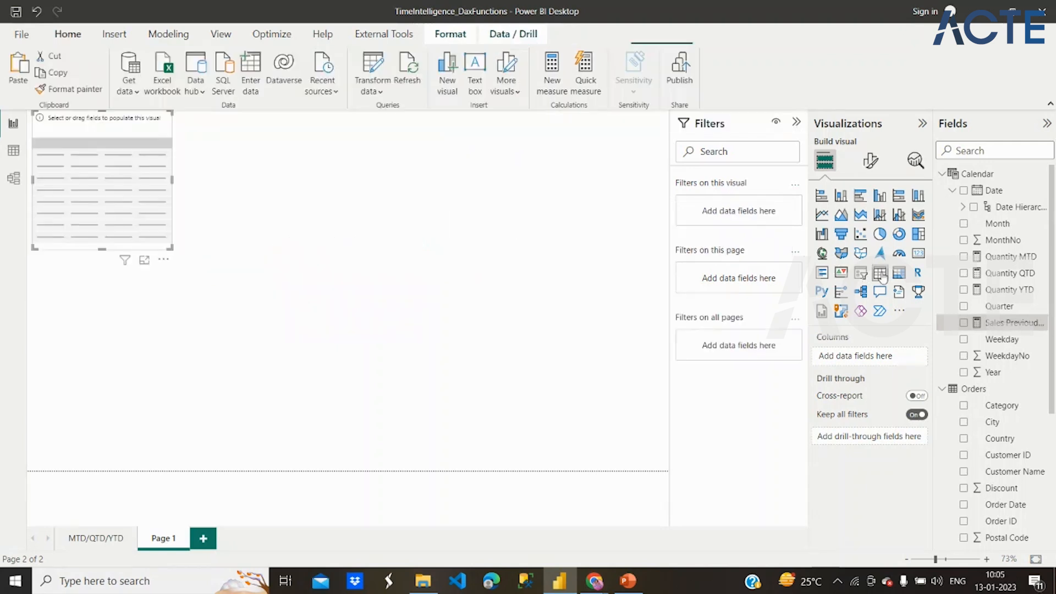
pyautogui.moveTo(136, 219); pyautogui.dragTo(208, 262)
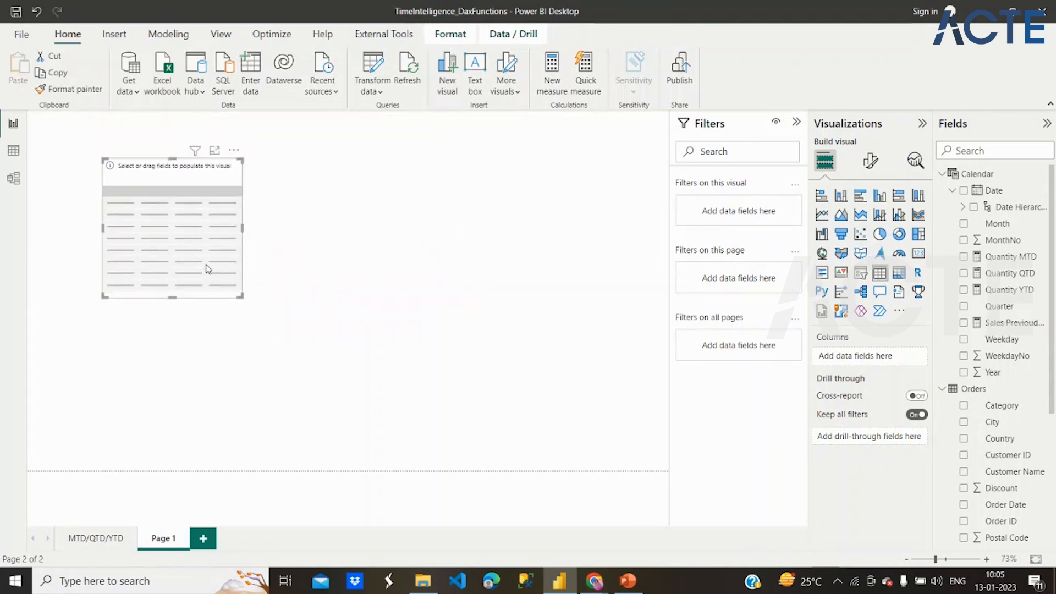
pyautogui.moveTo(244, 302); pyautogui.dragTo(653, 444)
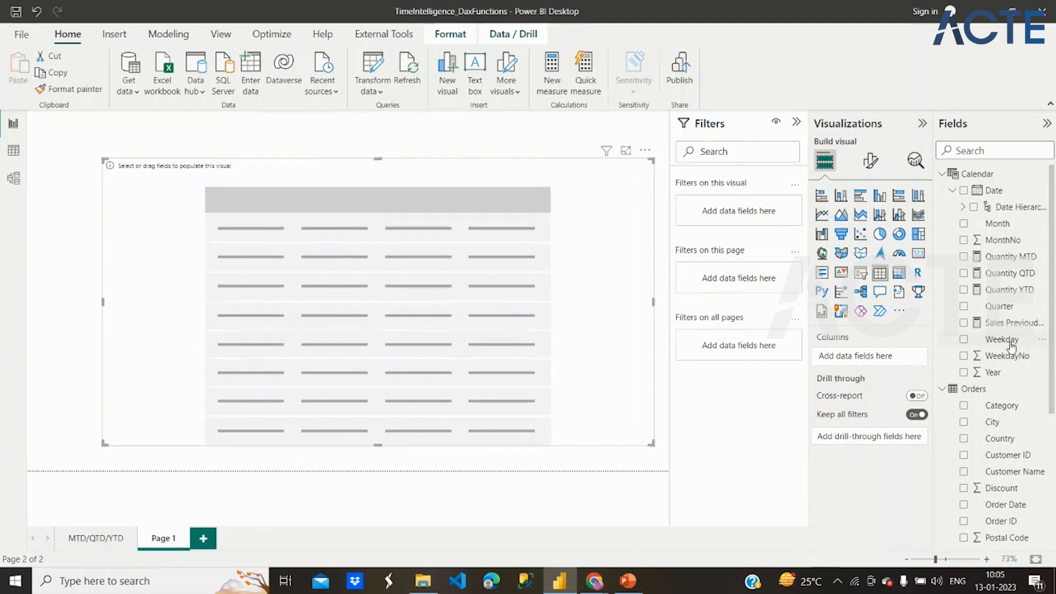
# - Fill the table with the Calendar Date Hierarchy, Sales from Orders and the Sales PrevioudDay measure
pyautogui.click(975, 208)
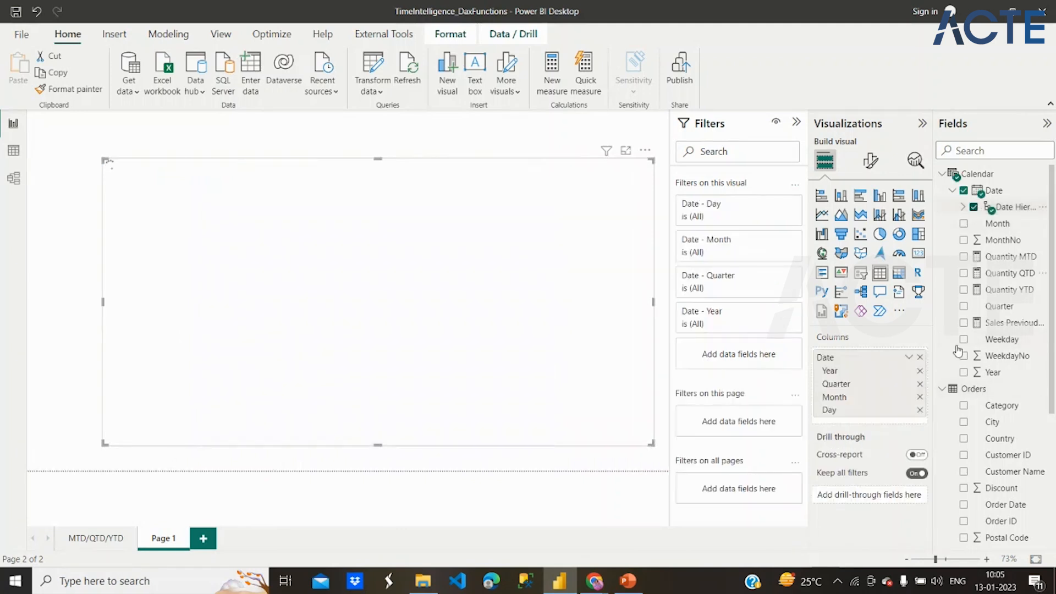
pyautogui.scroll(-3, 998, 488)
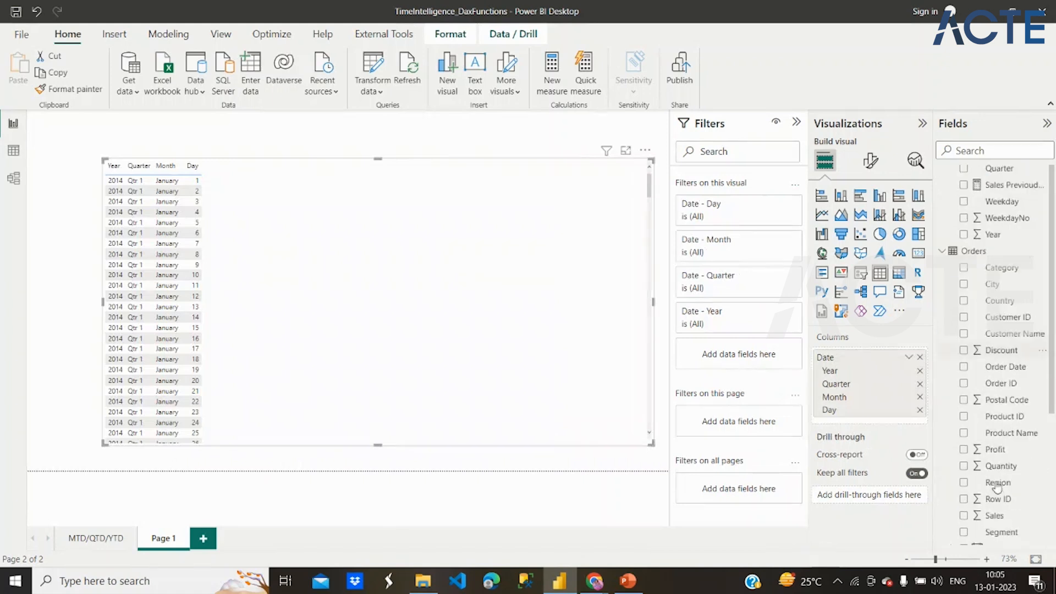
pyautogui.click(964, 512)
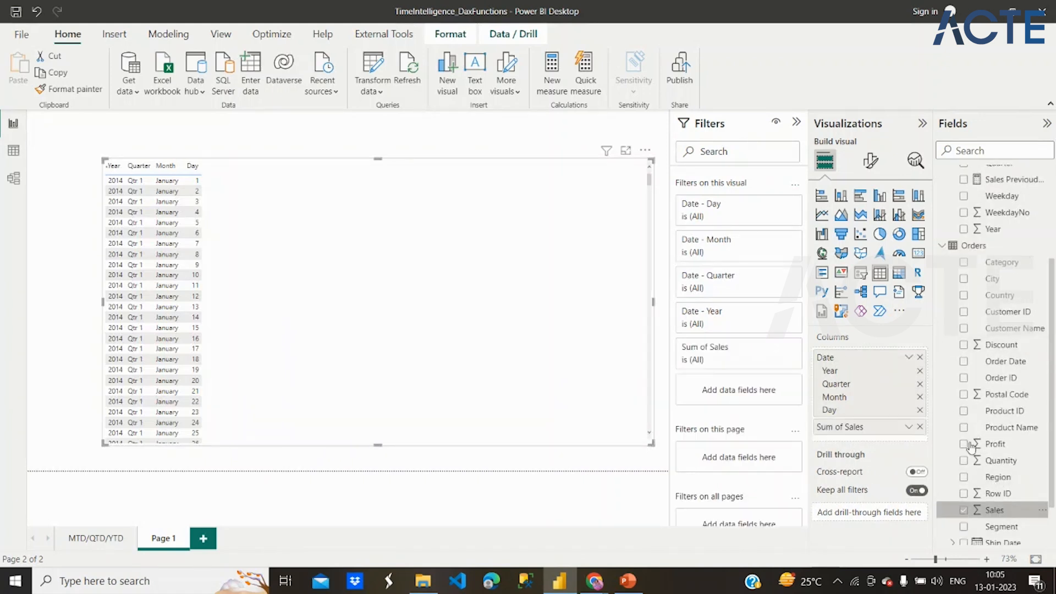
pyautogui.scroll(3, 974, 337)
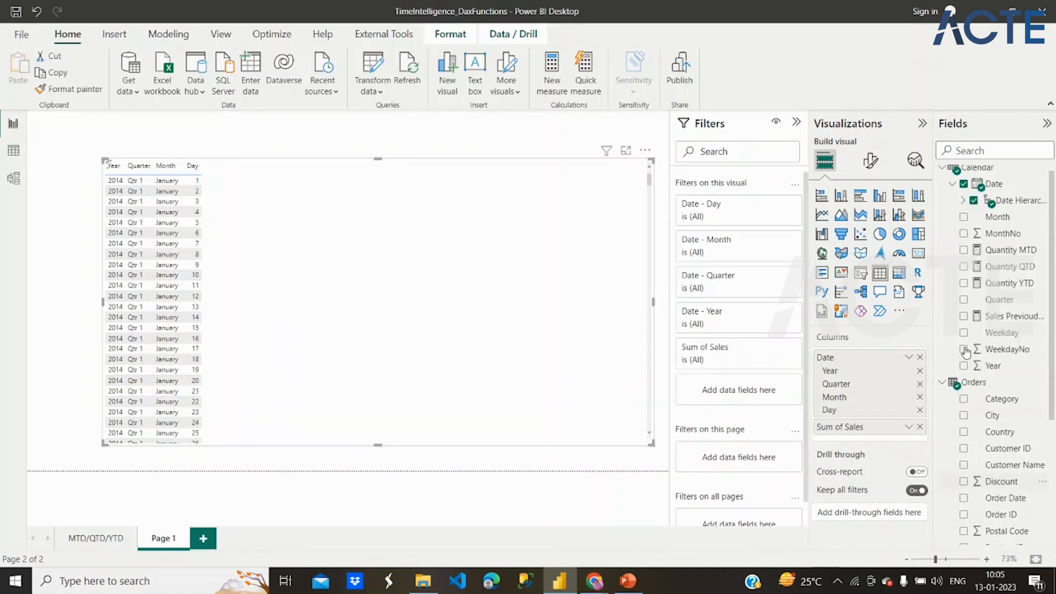
pyautogui.click(964, 317)
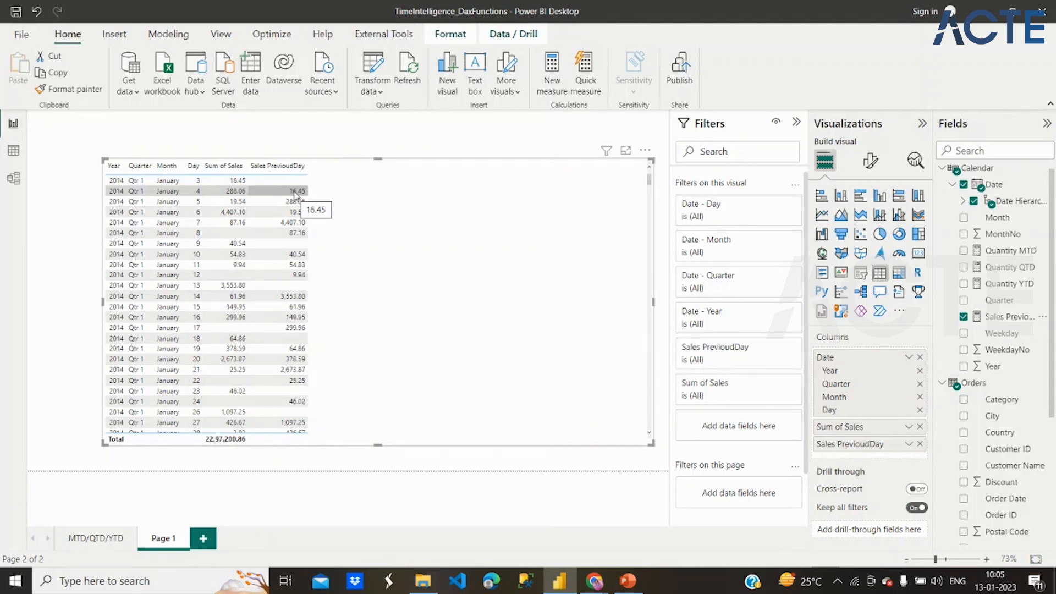
# - Try Sum of Sales after Sales PrevioudDay in the table's column order, and put it back before that measure
pyautogui.moveTo(849, 432); pyautogui.dragTo(851, 456)
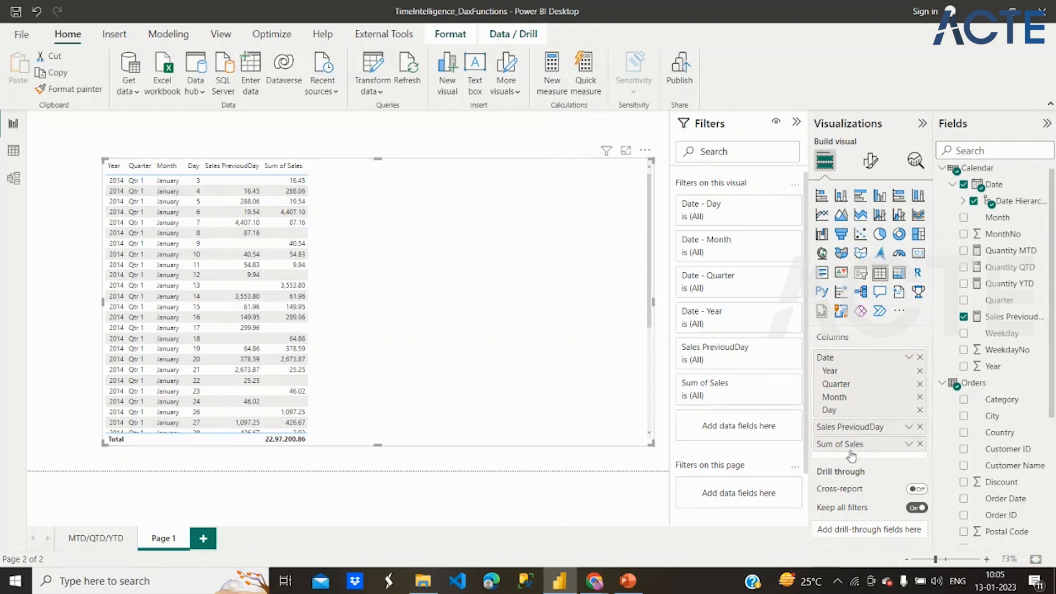
pyautogui.moveTo(851, 456); pyautogui.dragTo(846, 423)
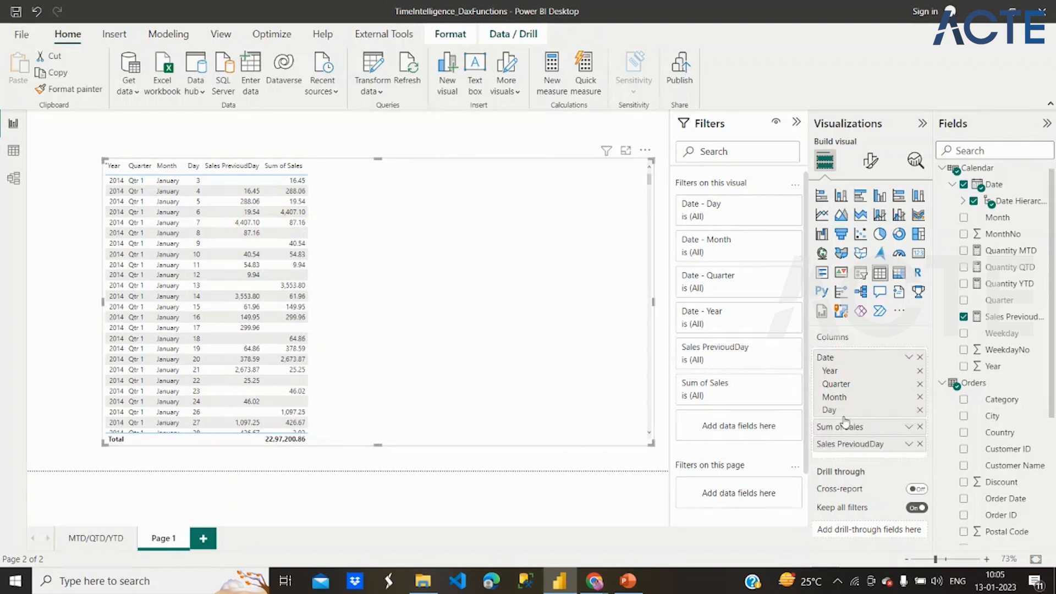
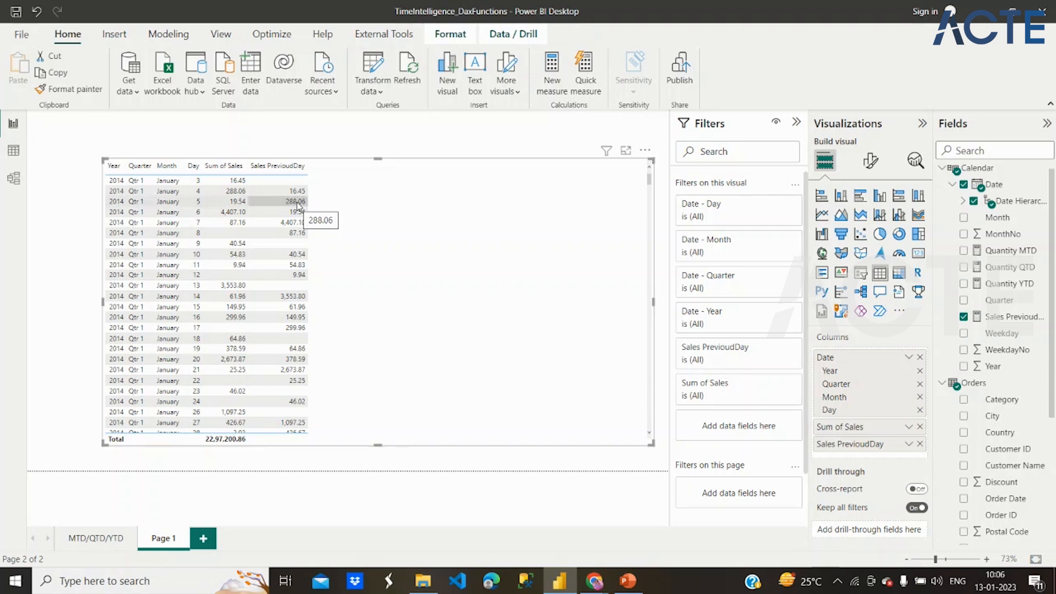
# - Open the formula of the Sales PrevioudDay measure and copy its whole definition
pyautogui.rightClick(988, 173)
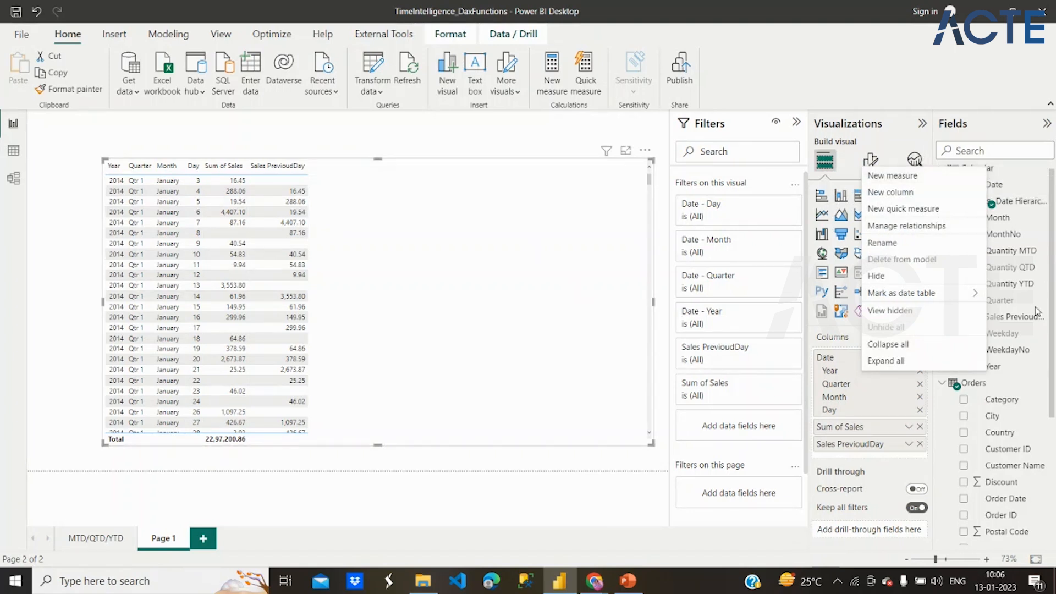
pyautogui.click(1019, 333)
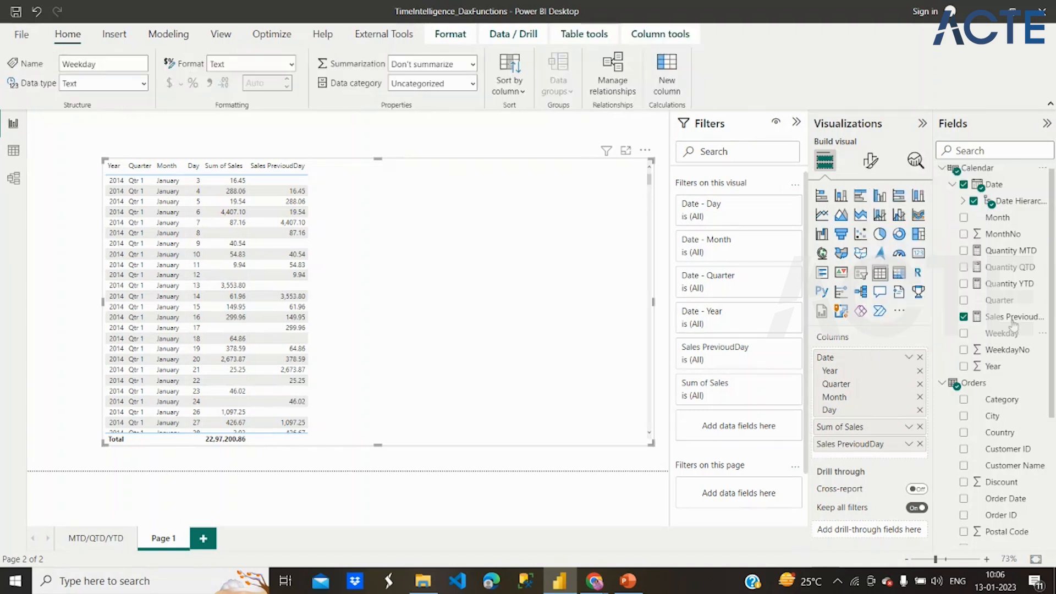
pyautogui.click(1011, 318)
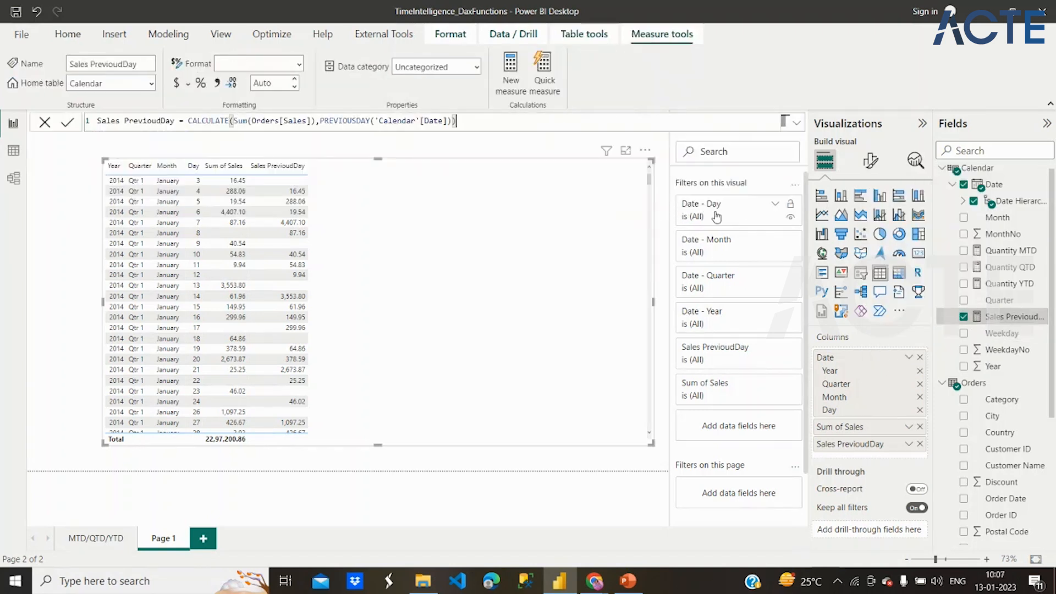
pyautogui.click(356, 121)
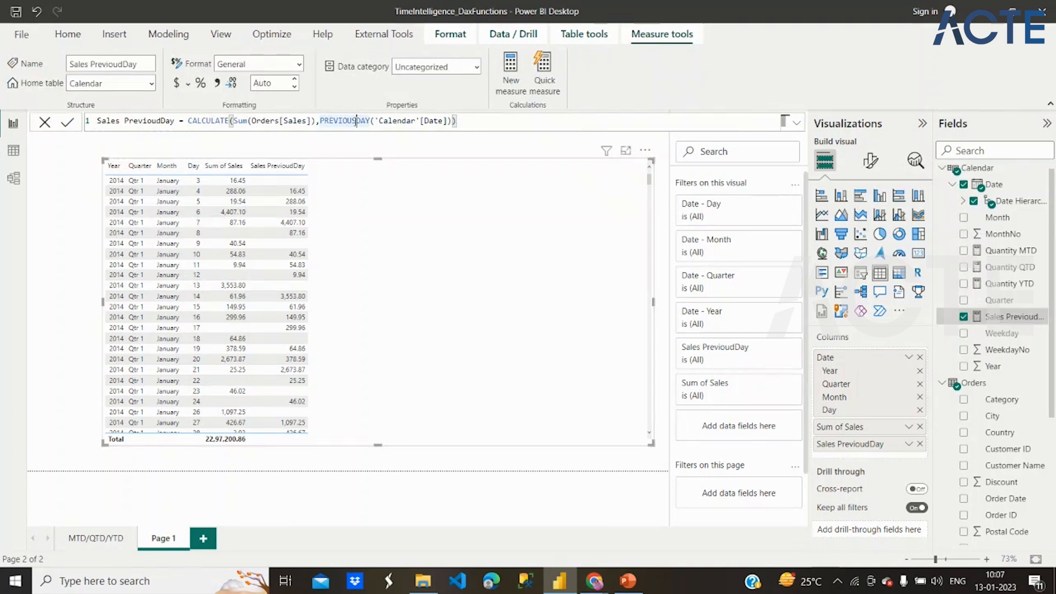
pyautogui.moveTo(97, 122); pyautogui.dragTo(471, 121)
pyautogui.hotkey('ctrl', 'c')
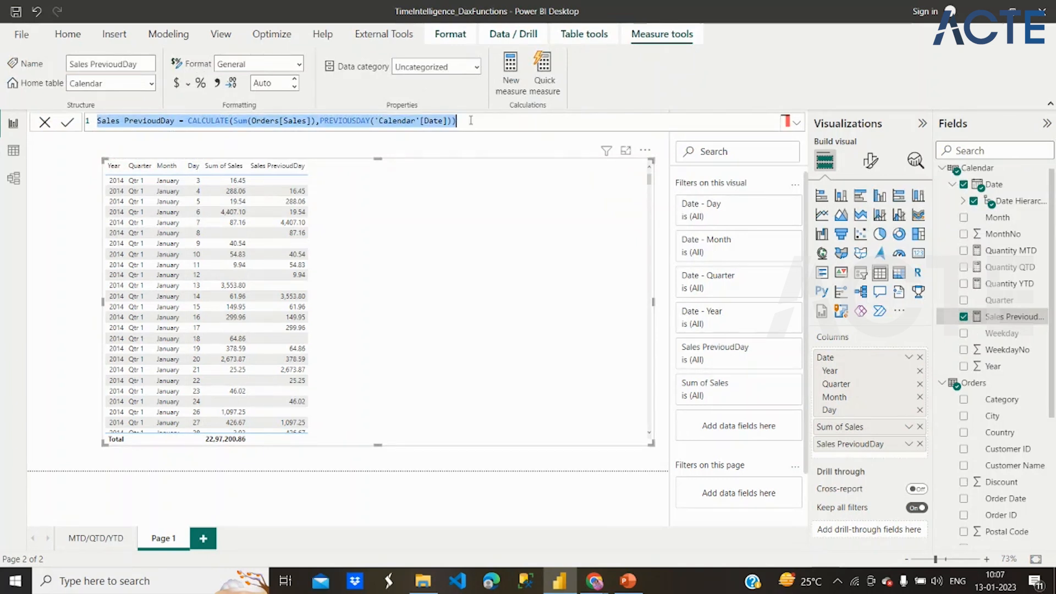
pyautogui.click(471, 120)
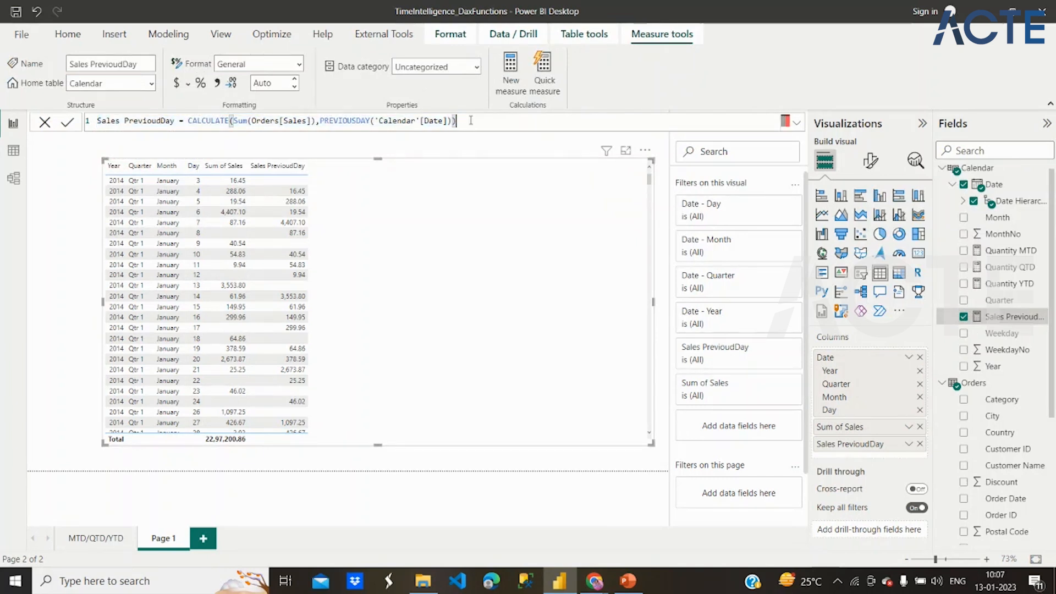
pyautogui.click(999, 169)
pyautogui.rightClick(997, 170)
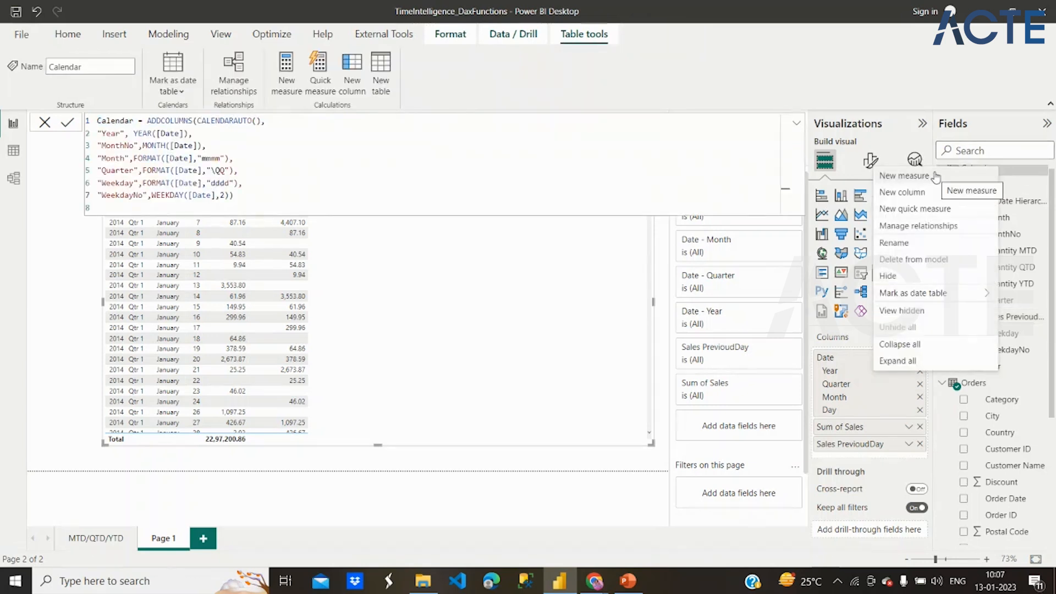
pyautogui.click(936, 176)
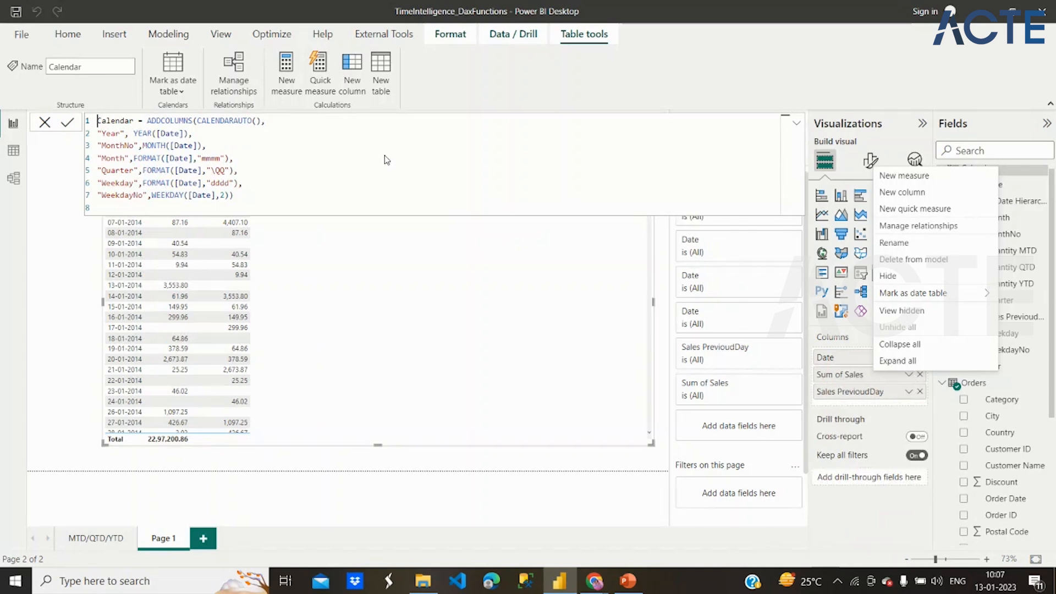
pyautogui.click(366, 191)
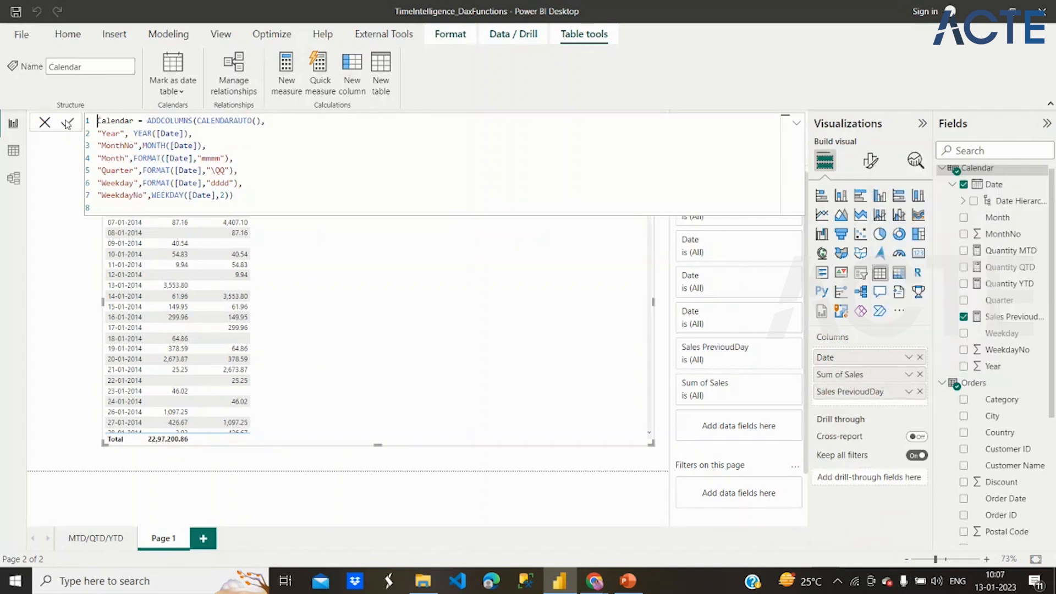
pyautogui.click(43, 126)
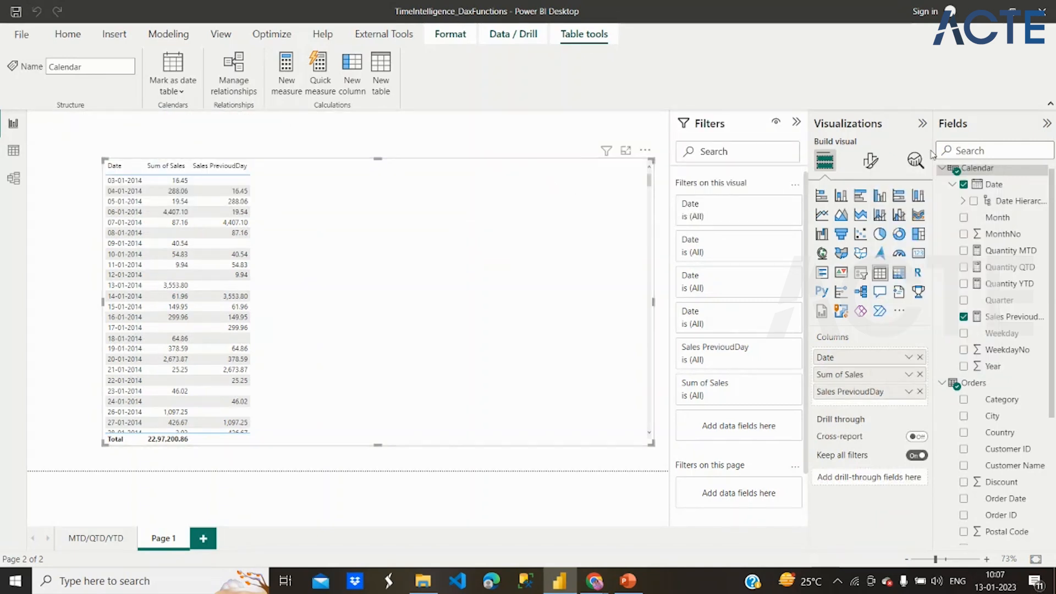
# - Create a new measure in the Calendar table and replace its default formula with the copied Sales PrevioudDay definition
pyautogui.rightClick(982, 176)
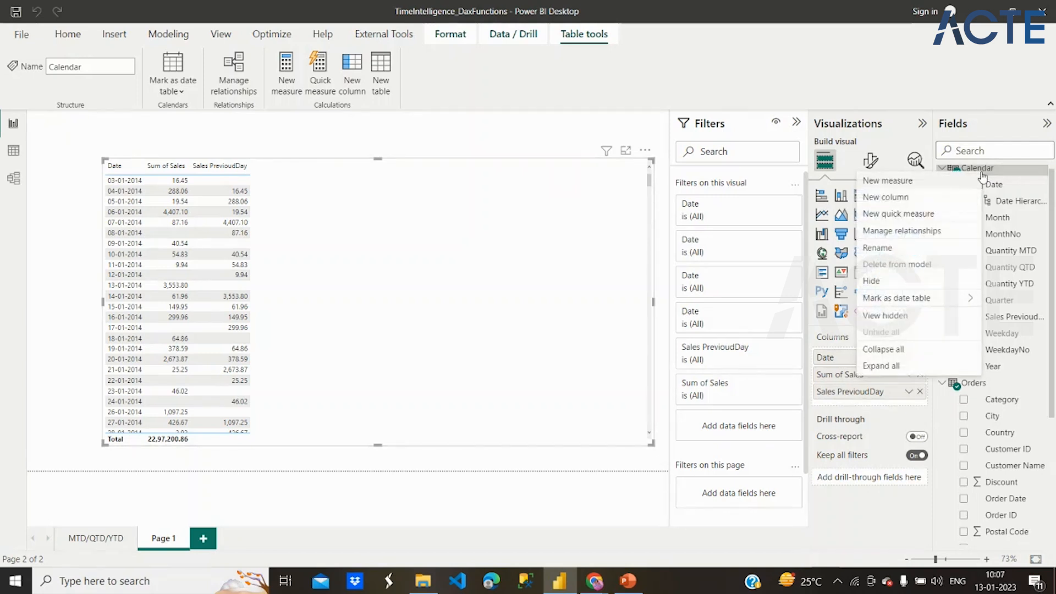
pyautogui.press('Escape')
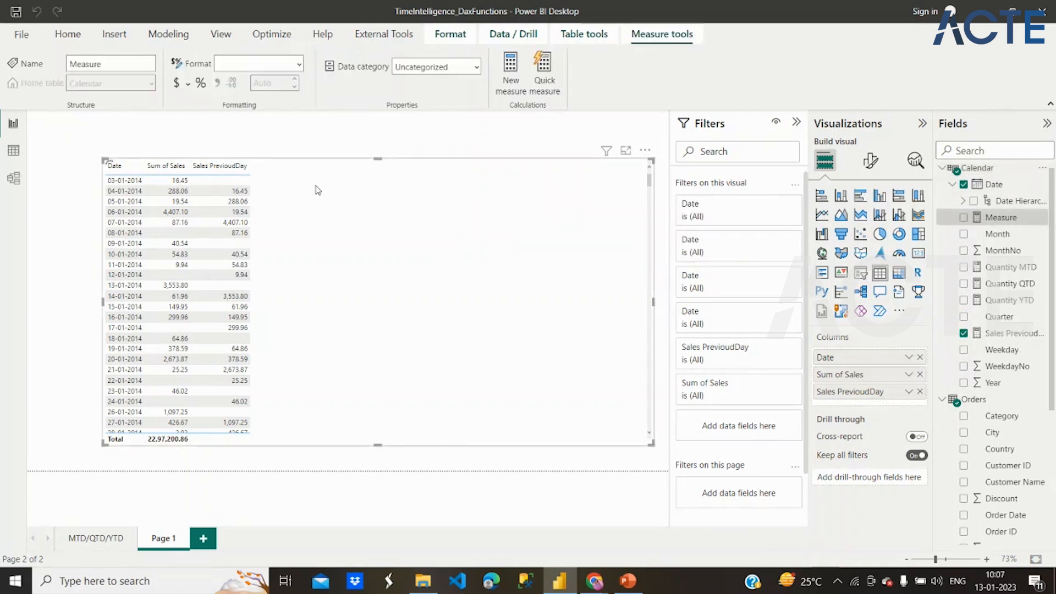
pyautogui.hotkey('ctrl', 'a')
pyautogui.hotkey('ctrl', 'v')
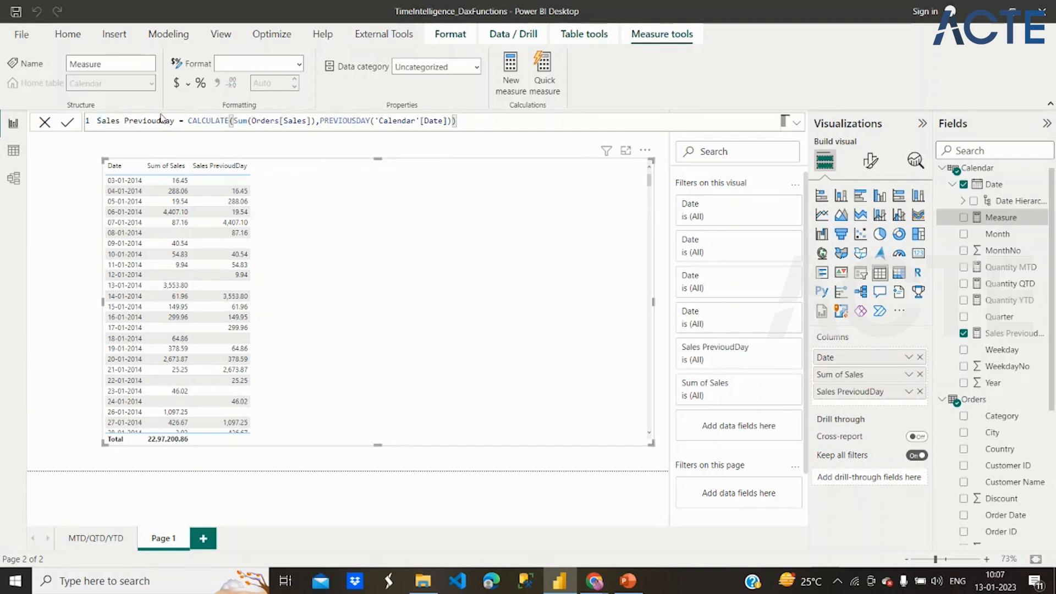
# - Change the measure name in the pasted formula to Sales PrevioudMonth
pyautogui.doubleClick(171, 121)
pyautogui.click(171, 120)
pyautogui.press('BackSpace')
pyautogui.press('BackSpace')
pyautogui.press('BackSpace')
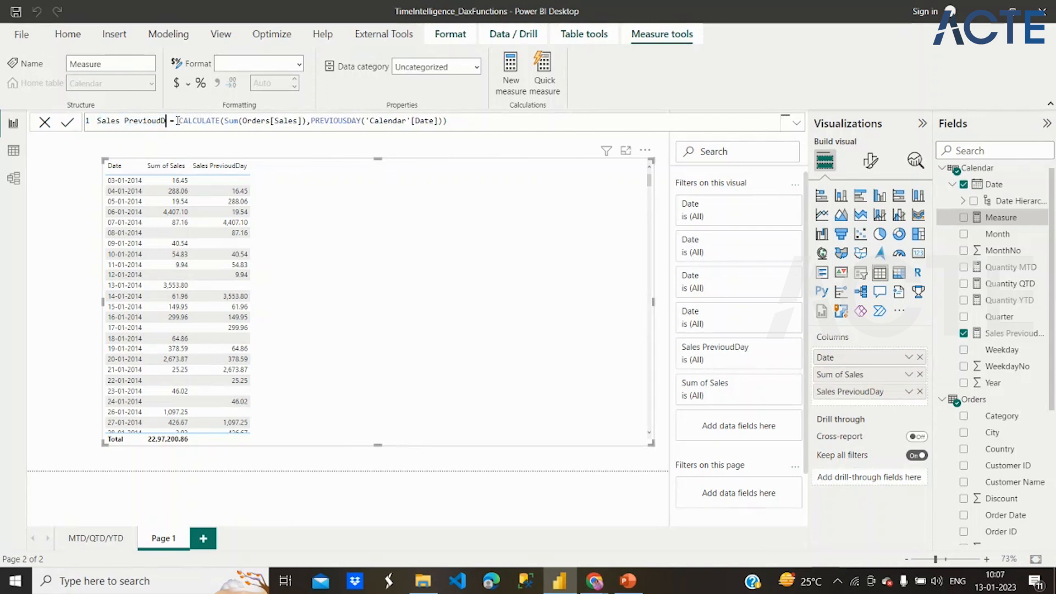
pyautogui.write('Month')
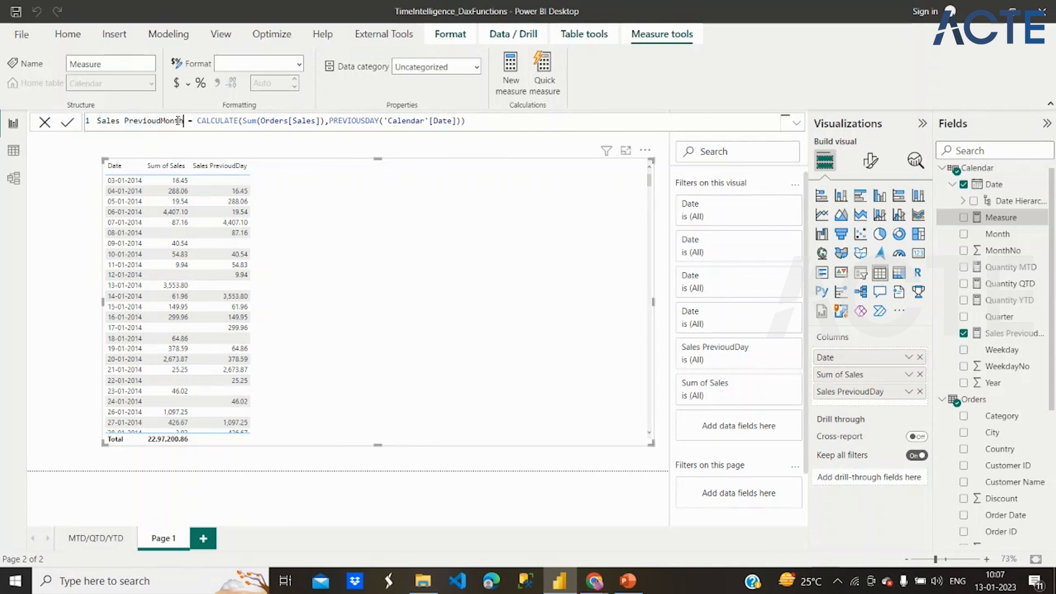
# - Replace the PREVIOUSDAY function in the formula with PREVIOUSMONTH, keeping 'Calendar'[Date] as its argument
pyautogui.click(380, 121)
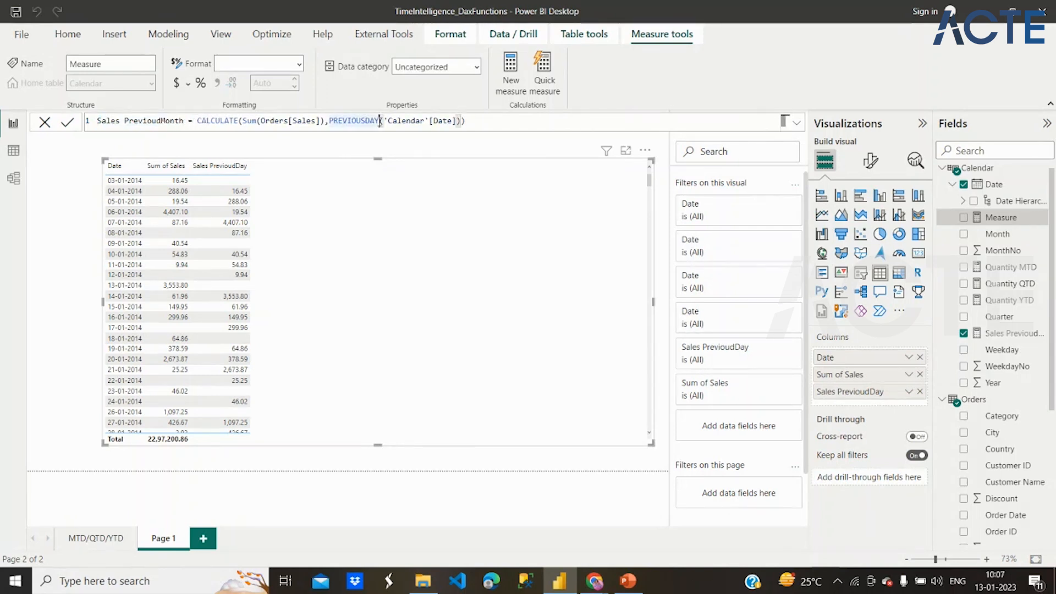
pyautogui.press('BackSpace')
pyautogui.press('BackSpace')
pyautogui.press('BackSpace')
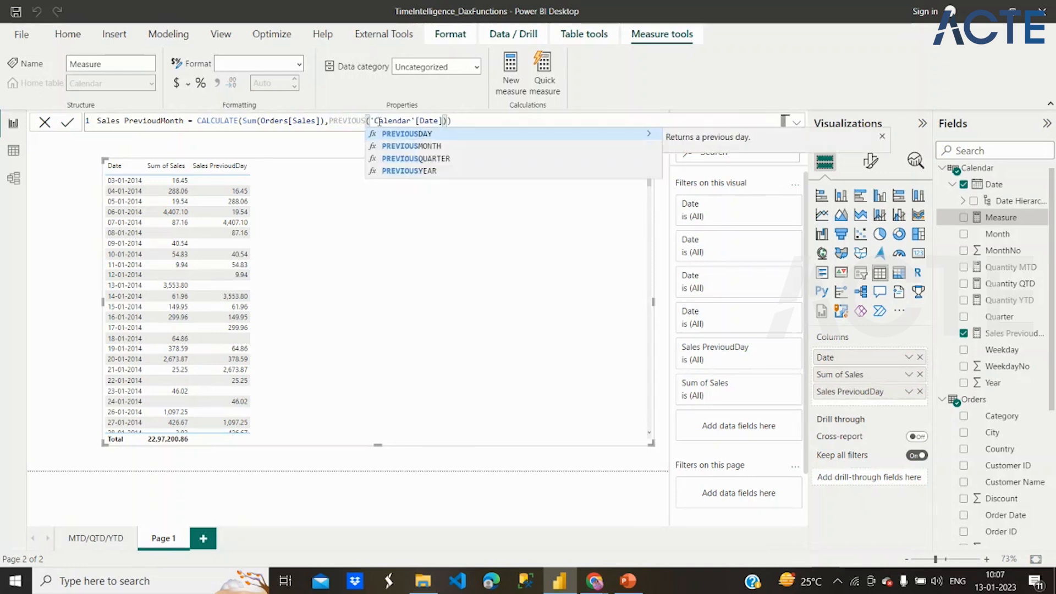
pyautogui.click(419, 148)
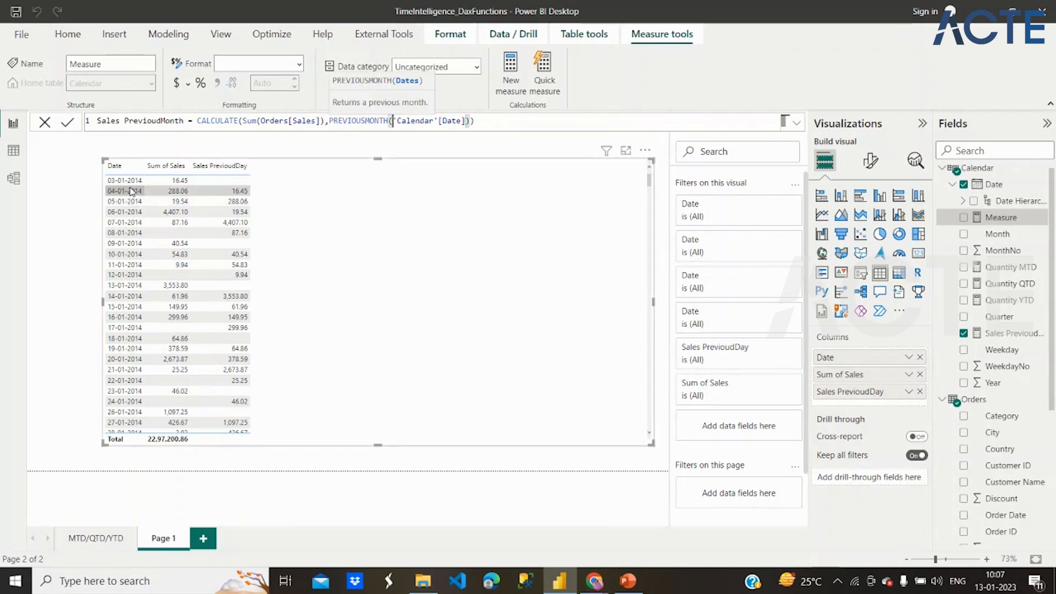
# - Correct the spelling of the measure name to Sales PreviousMonth and commit the formula
pyautogui.click(161, 121)
pyautogui.press('BackSpace')
pyautogui.write('s')
pyautogui.click(482, 122)
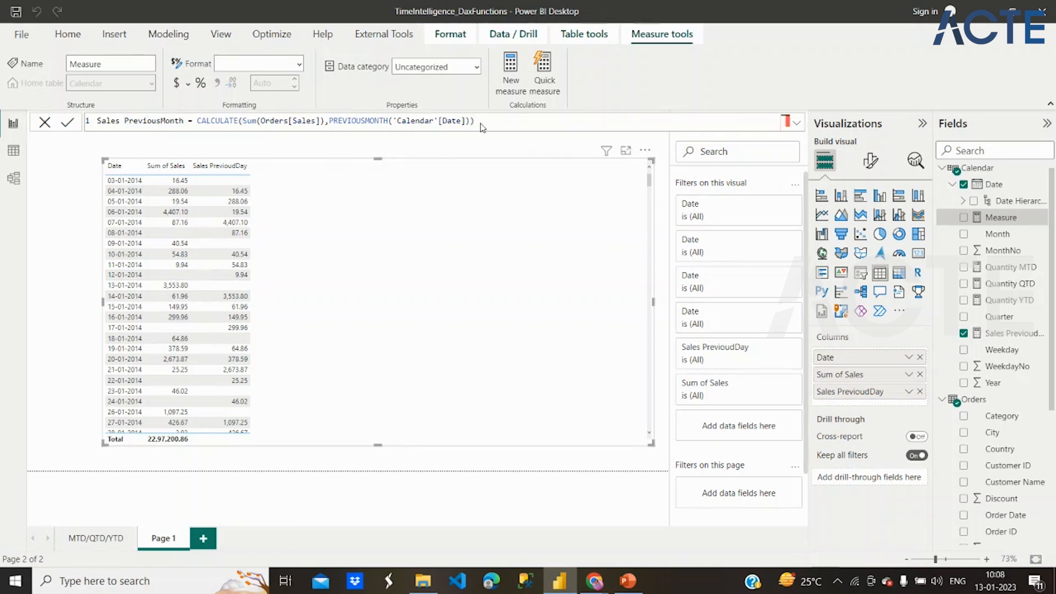
pyautogui.press('Return')
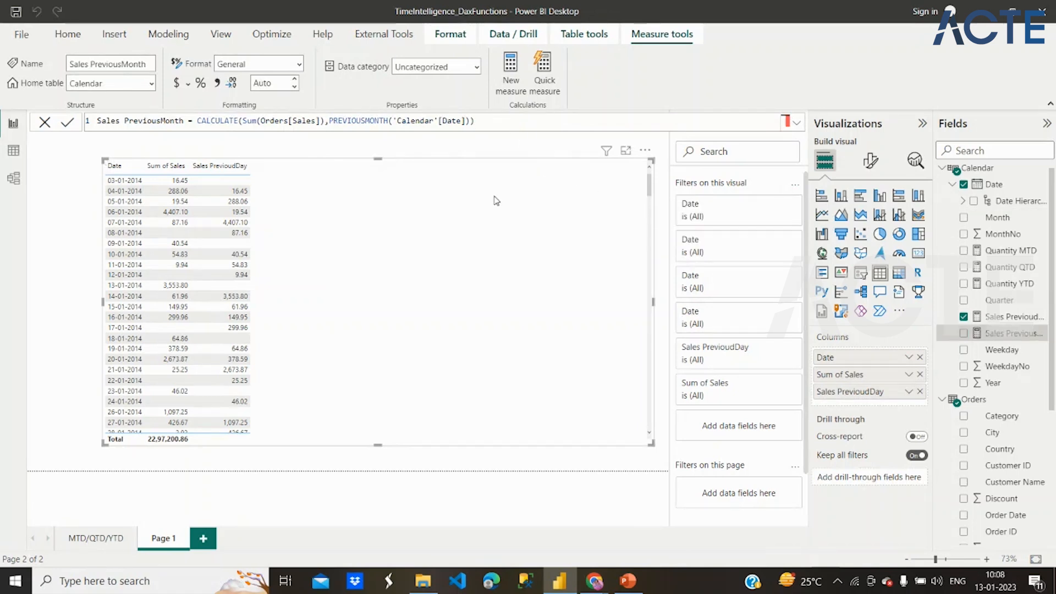
# - Switch the table's Date column to Date Hierarchy and add the Sales PreviousMonth measure to the table
pyautogui.click(910, 359)
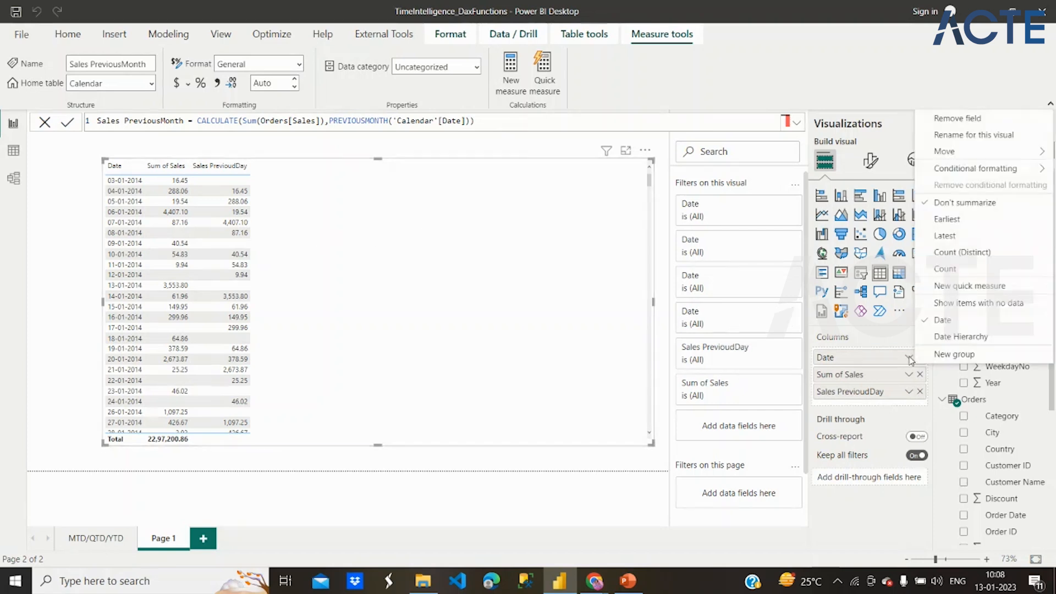
pyautogui.click(950, 338)
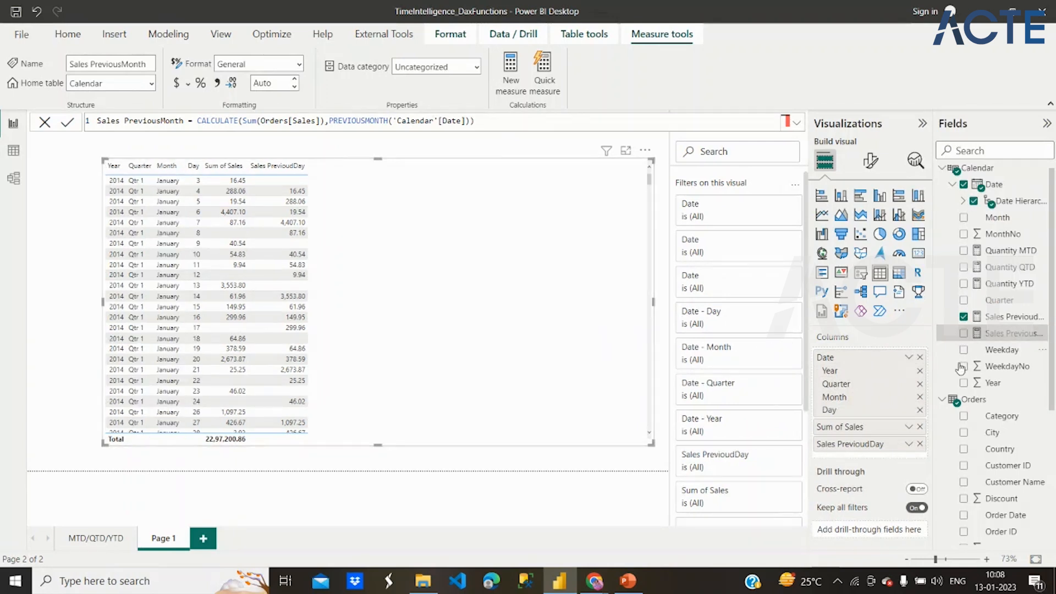
pyautogui.click(965, 334)
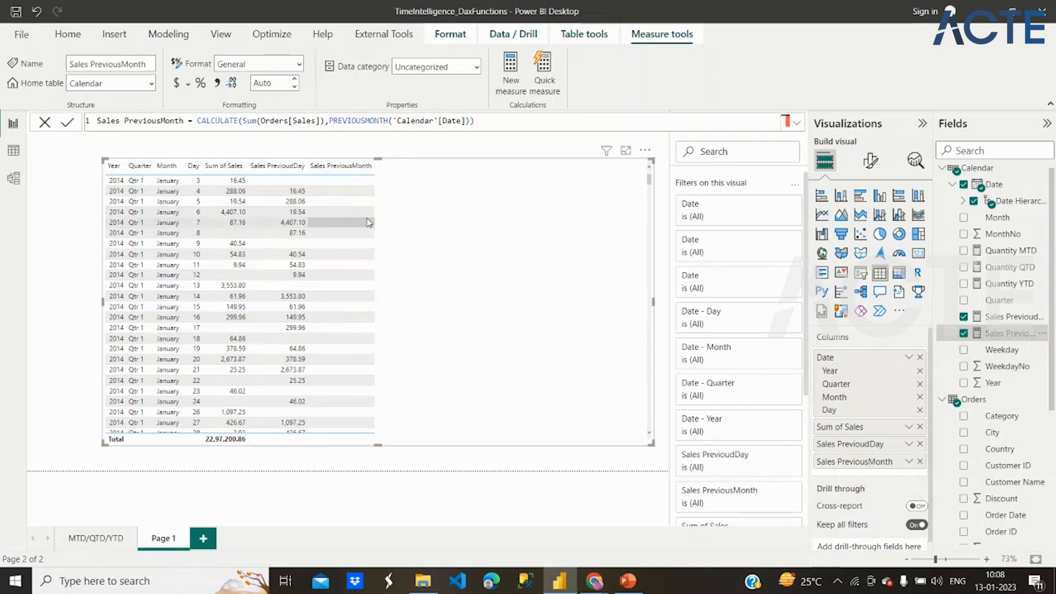
# - Examine how the Sales PreviousMonth values change from month to month through the 2014 rows of the table
pyautogui.scroll(-6, 331, 289)
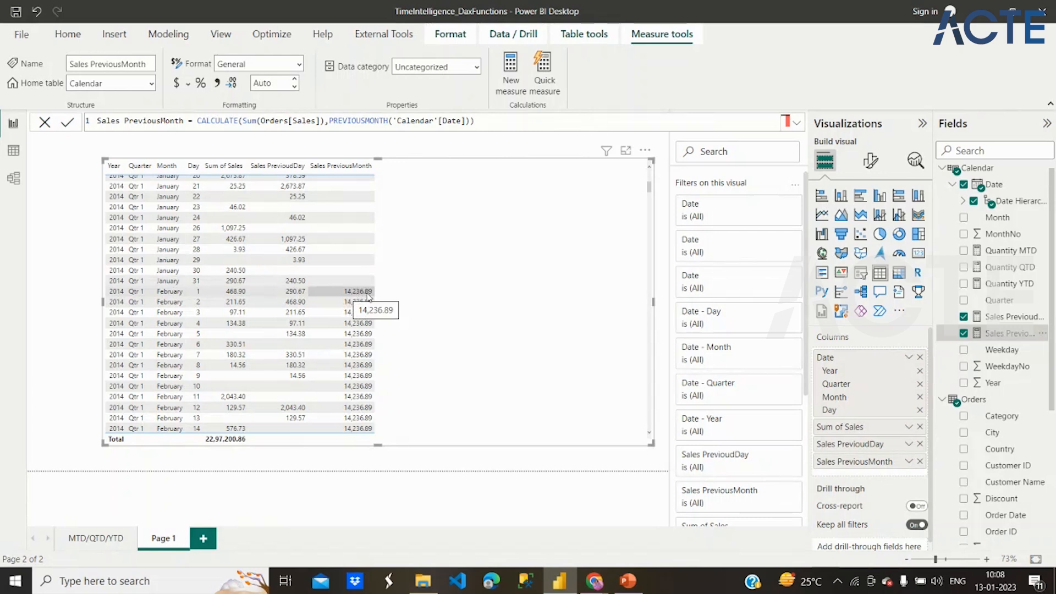
pyautogui.scroll(-10, 369, 295)
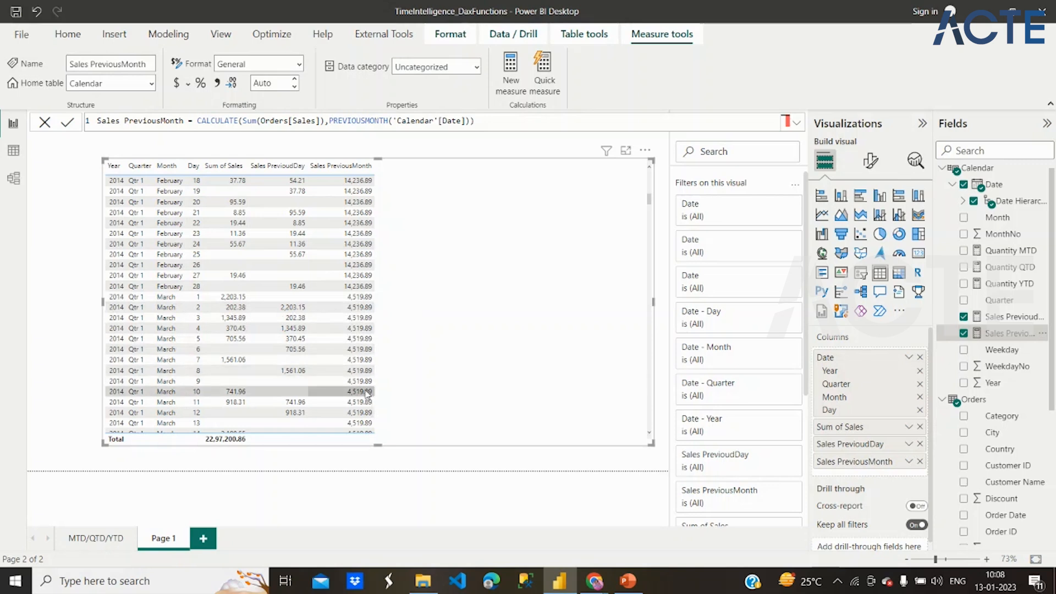
pyautogui.scroll(8, 363, 358)
pyautogui.scroll(-12, 359, 292)
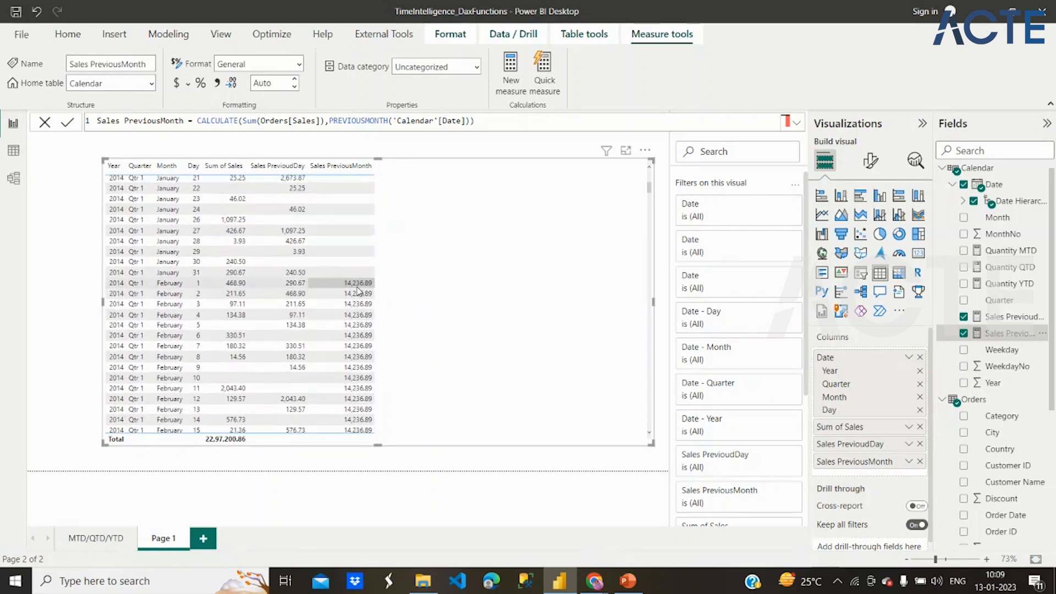
pyautogui.scroll(-6, 359, 292)
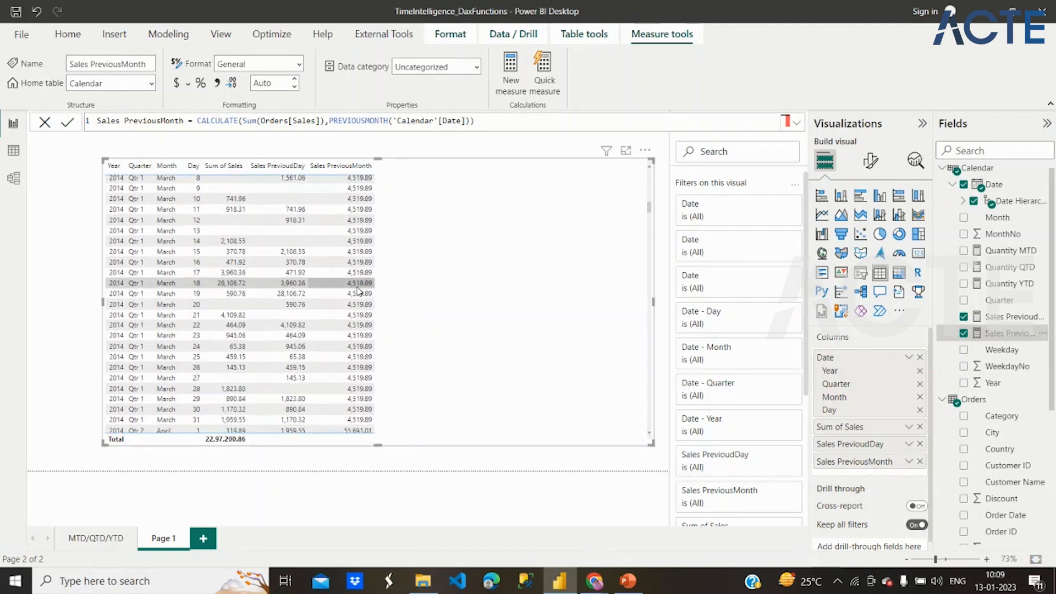
pyautogui.scroll(6, 355, 236)
pyautogui.scroll(3, 354, 237)
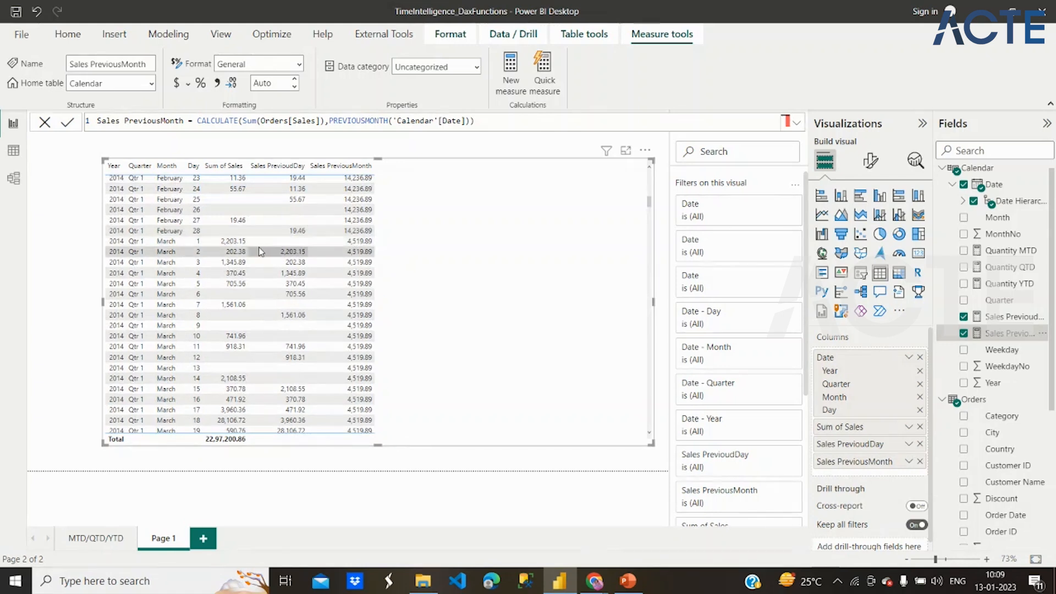
pyautogui.scroll(-3, 367, 300)
pyautogui.scroll(-2, 367, 300)
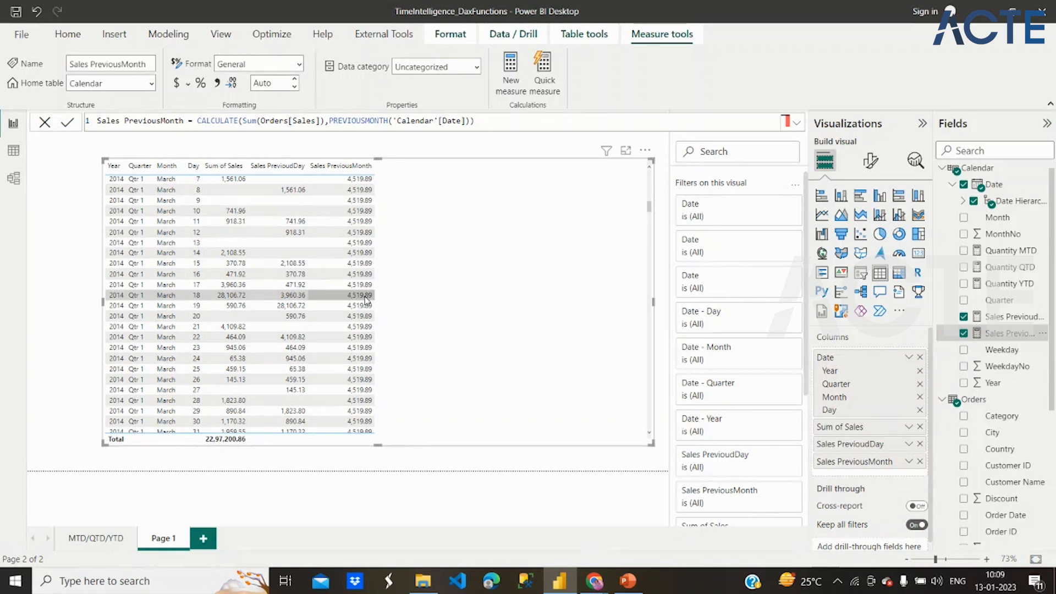
pyautogui.scroll(-20, 367, 300)
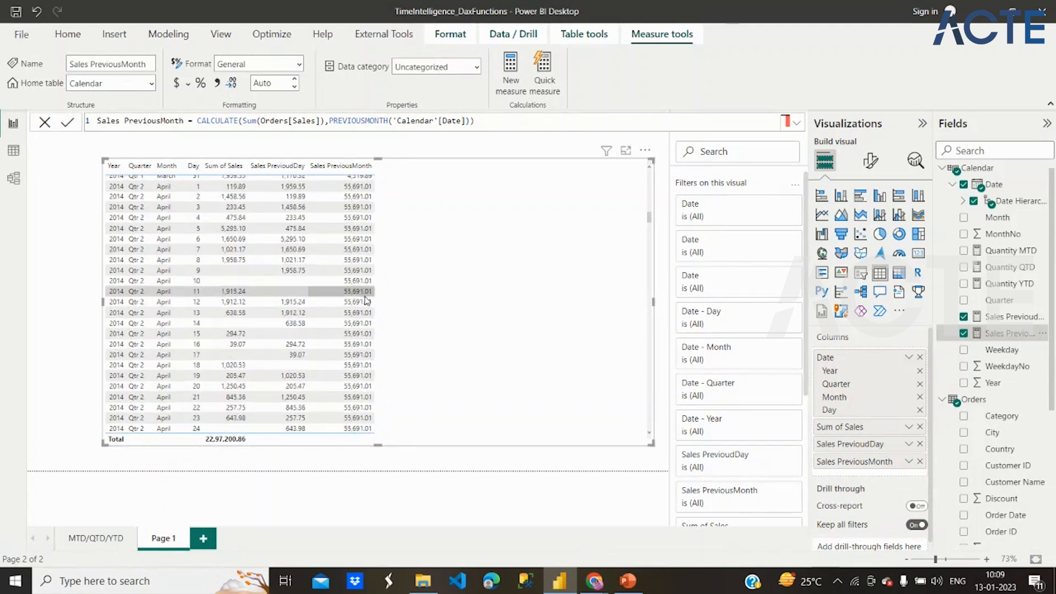
pyautogui.scroll(-15, 367, 300)
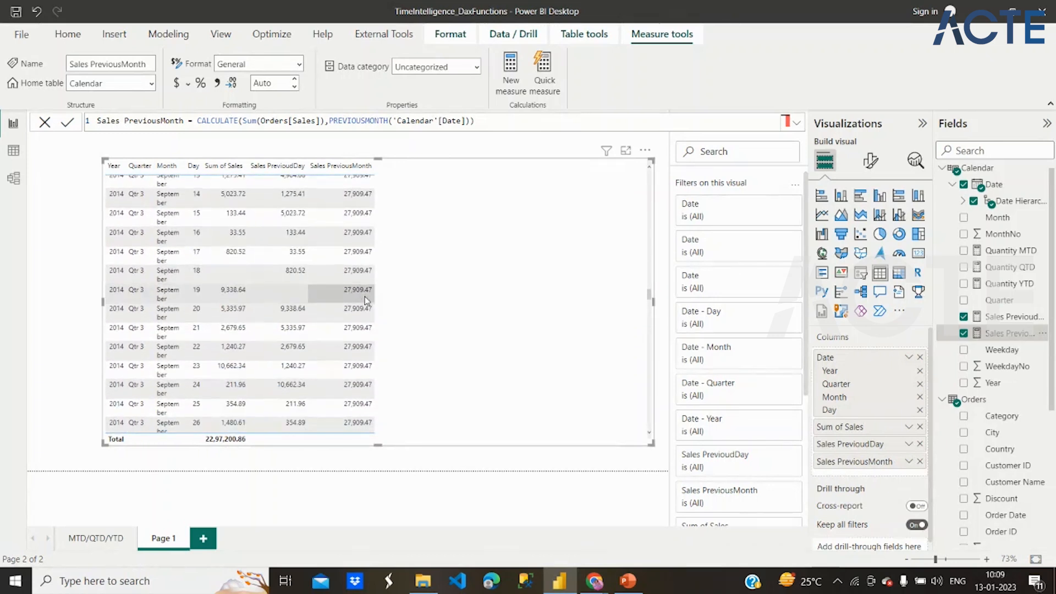
pyautogui.scroll(20, 445, 278)
pyautogui.scroll(20, 445, 278)
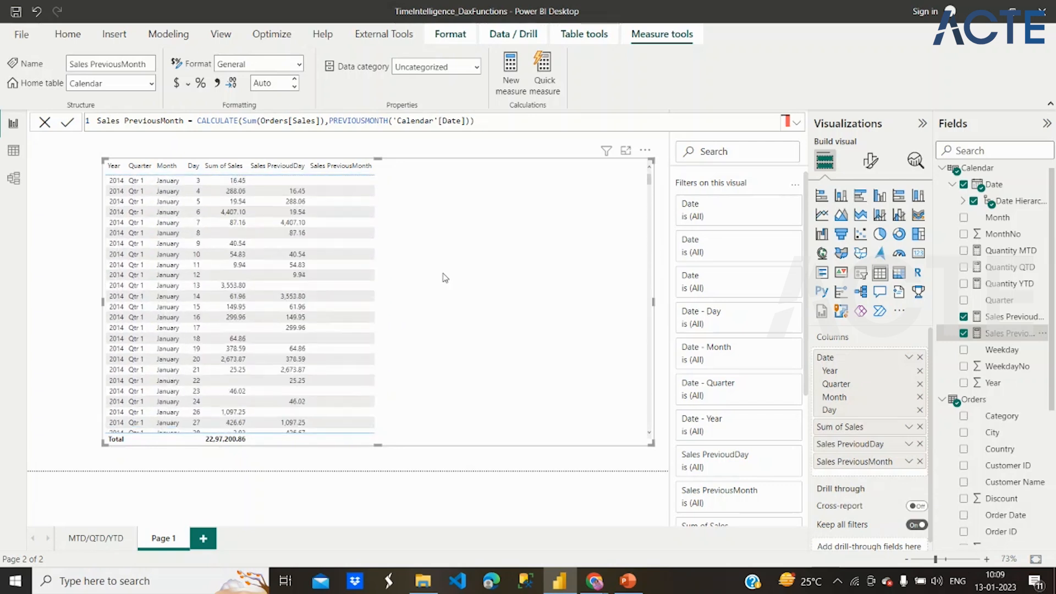
# - Add another new measure to the Calendar table and paste the copied PREVIOUSDAY formula over its default text
pyautogui.click(980, 171)
pyautogui.rightClick(980, 170)
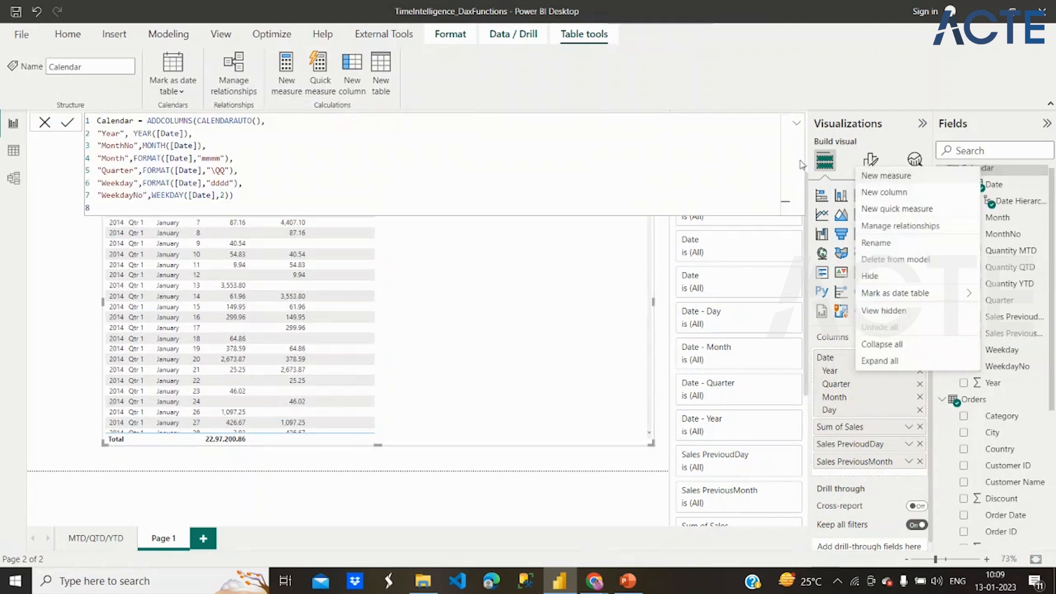
pyautogui.click(937, 179)
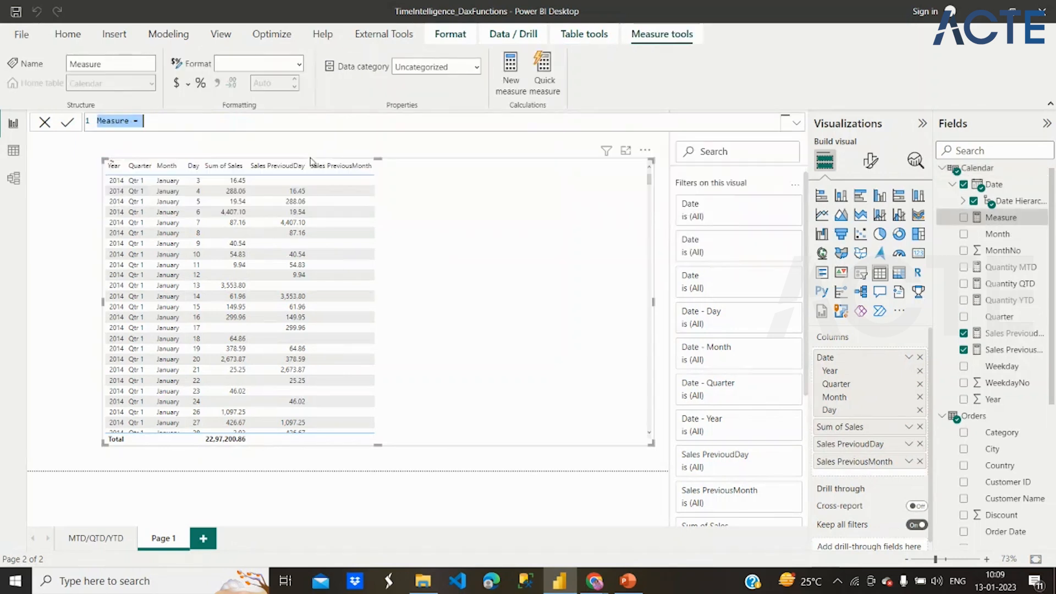
pyautogui.write("Sales PreviousDay = CALCULATE(Sum(Orders[Sales]),PREVIOUSDAY('Calendar'[Date]))")
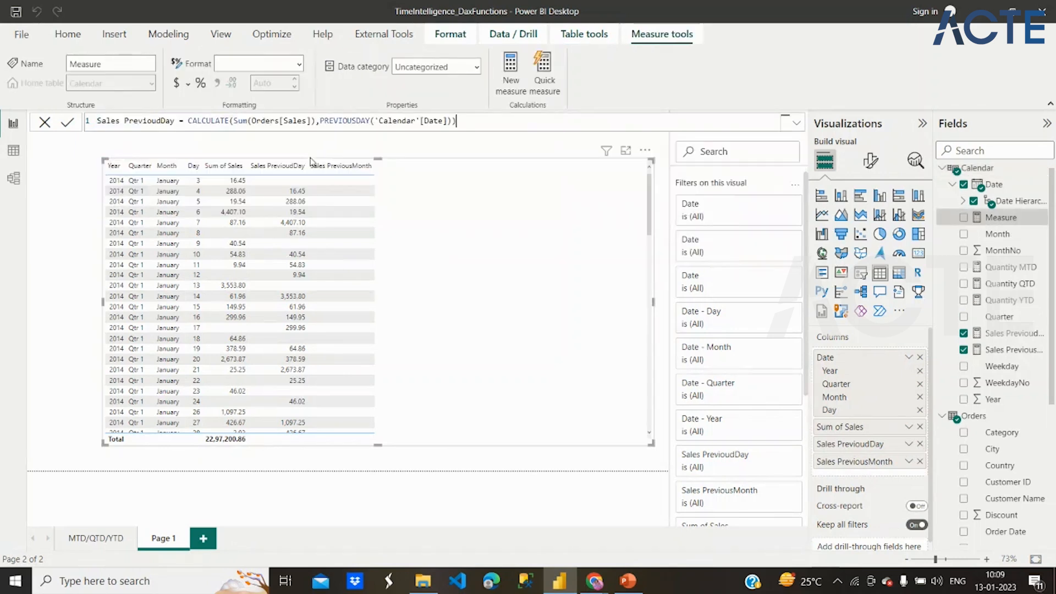
# - Rename the measure in the pasted formula to Sales PreviousQuarter
pyautogui.click(173, 122)
pyautogui.press('BackSpace')
pyautogui.press('BackSpace')
pyautogui.press('BackSpace')
pyautogui.press('BackSpace')
pyautogui.write('sQuarter')
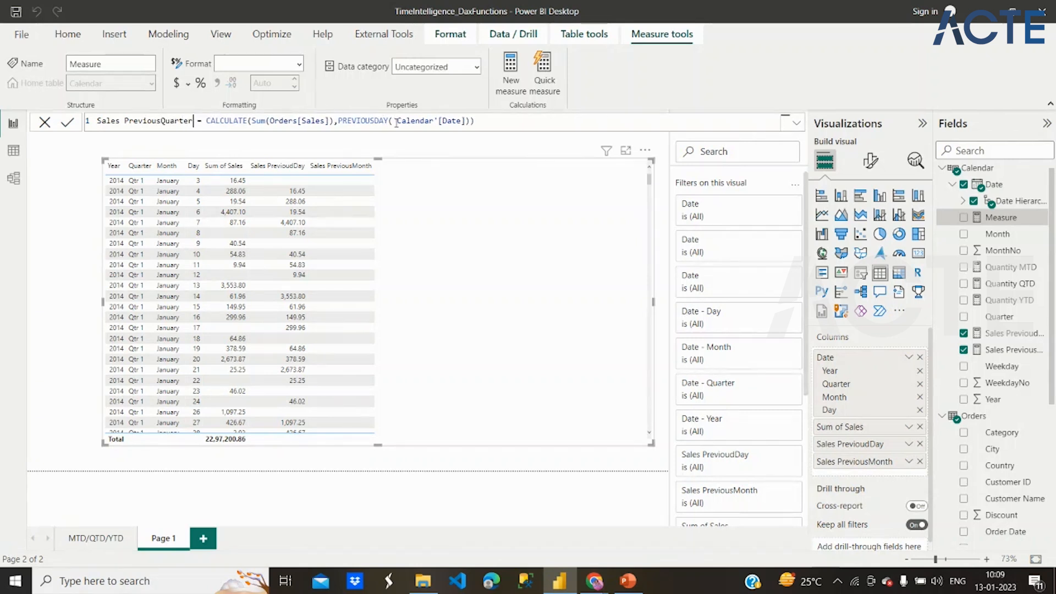
# - Replace PREVIOUSDAY with PREVIOUSQUARTER in the Sales PreviousQuarter formula and commit the measure
pyautogui.click(388, 122)
pyautogui.press('BackSpace')
pyautogui.press('BackSpace')
pyautogui.press('BackSpace')
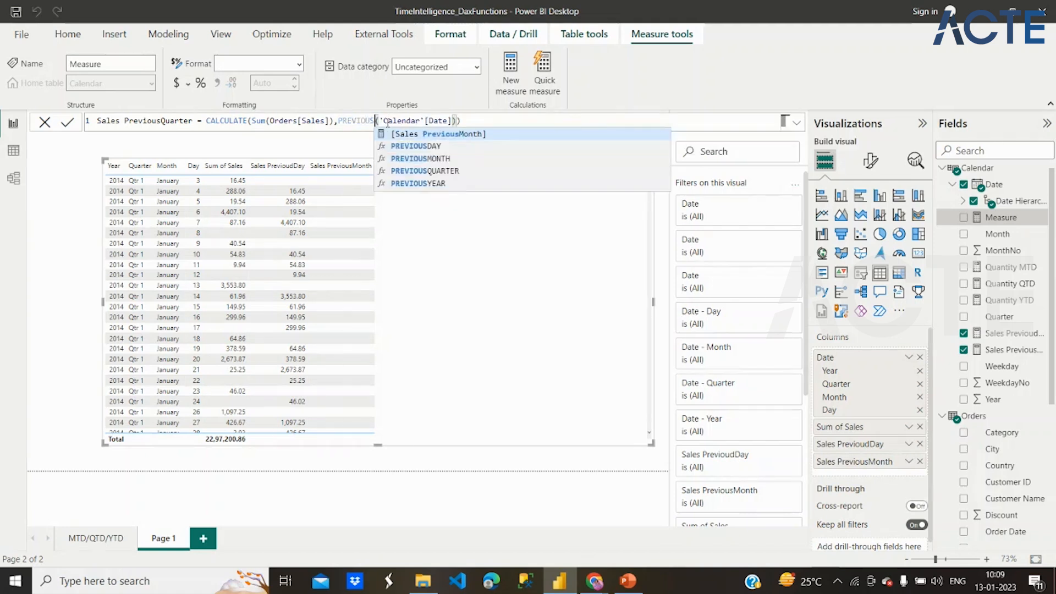
pyautogui.click(447, 172)
pyautogui.click(507, 120)
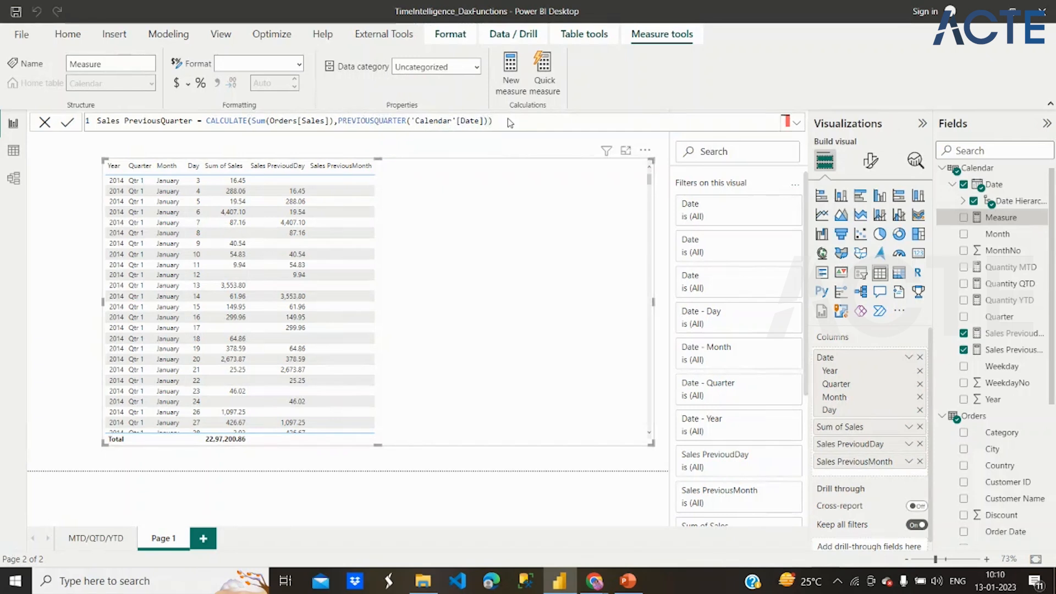
pyautogui.press('Return')
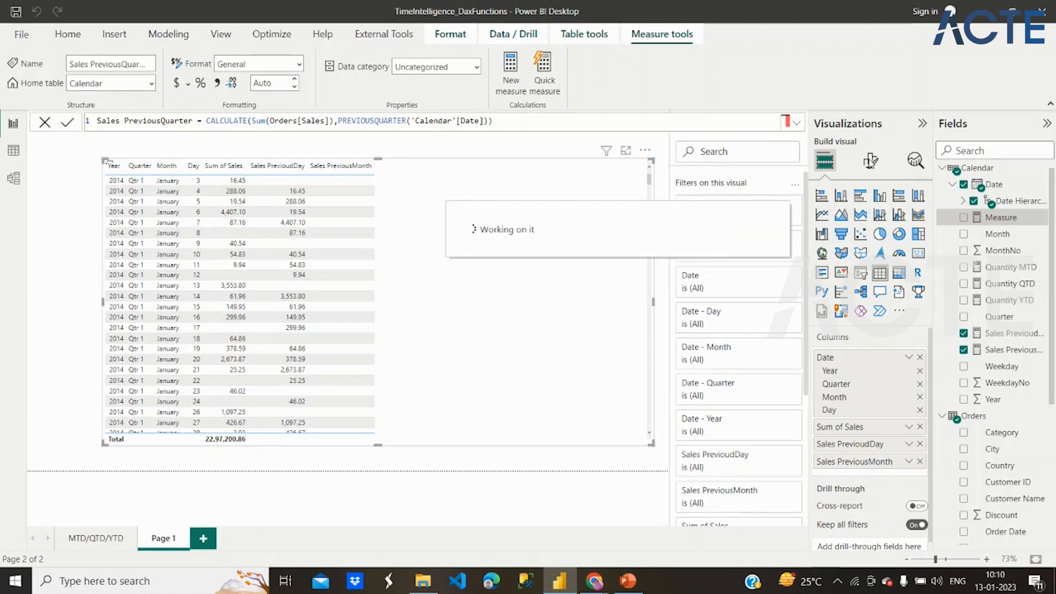
# - Add another new measure to the Calendar table, paste the copied PREVIOUSDAY formula and name it Sales PreviousYear
pyautogui.rightClick(979, 170)
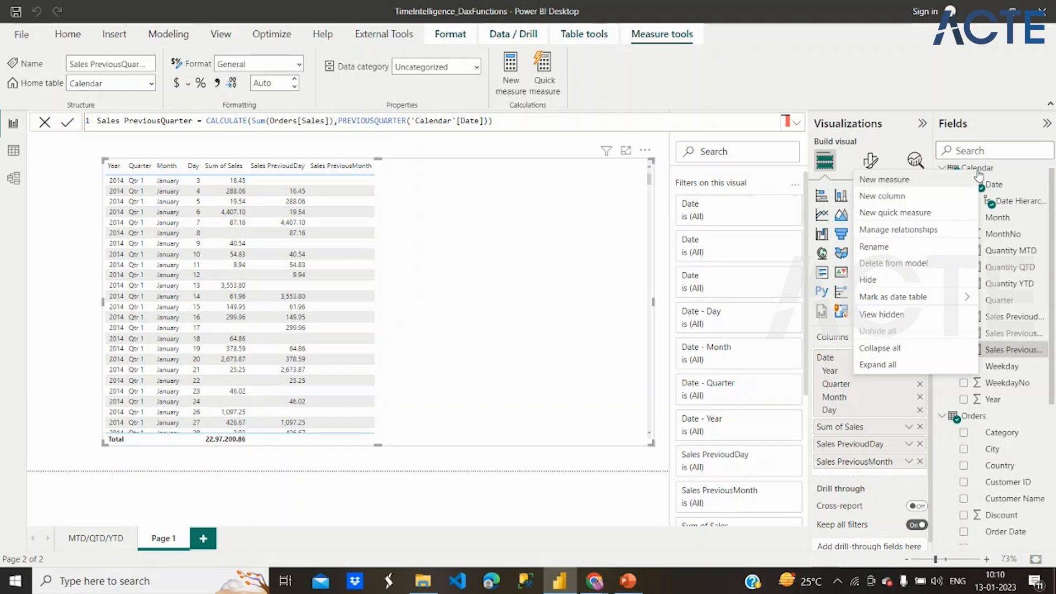
pyautogui.click(942, 185)
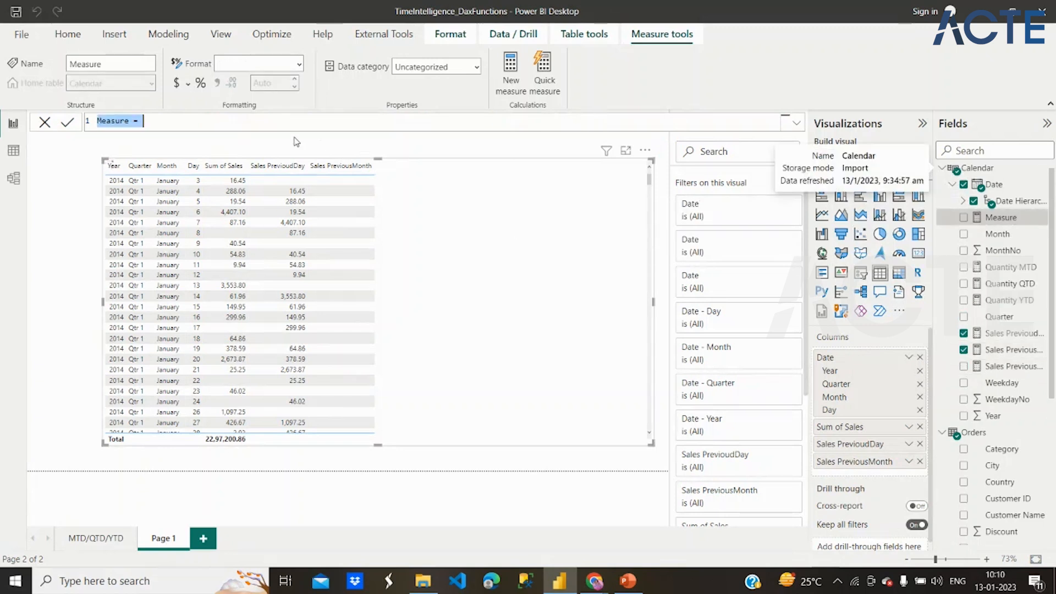
pyautogui.write("Sales PrevioudDay = CALCULATE(Sum(Orders[Sales]),PREVIOUSDAY('Calendar'[Date]))")
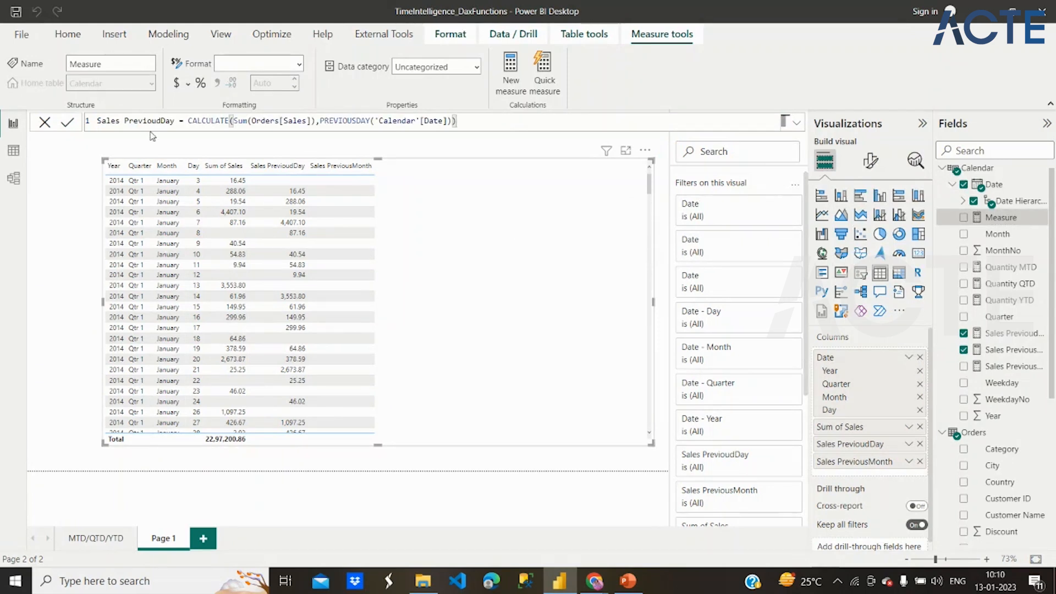
pyautogui.press('BackSpace')
pyautogui.press('BackSpace')
pyautogui.press('BackSpace')
pyautogui.press('BackSpace')
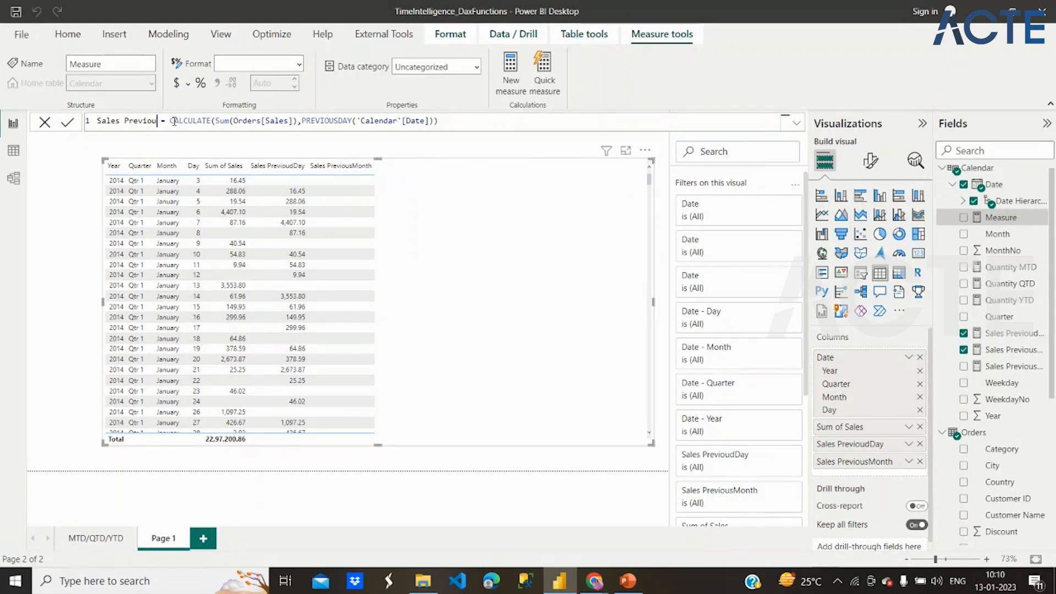
pyautogui.write('sYear')
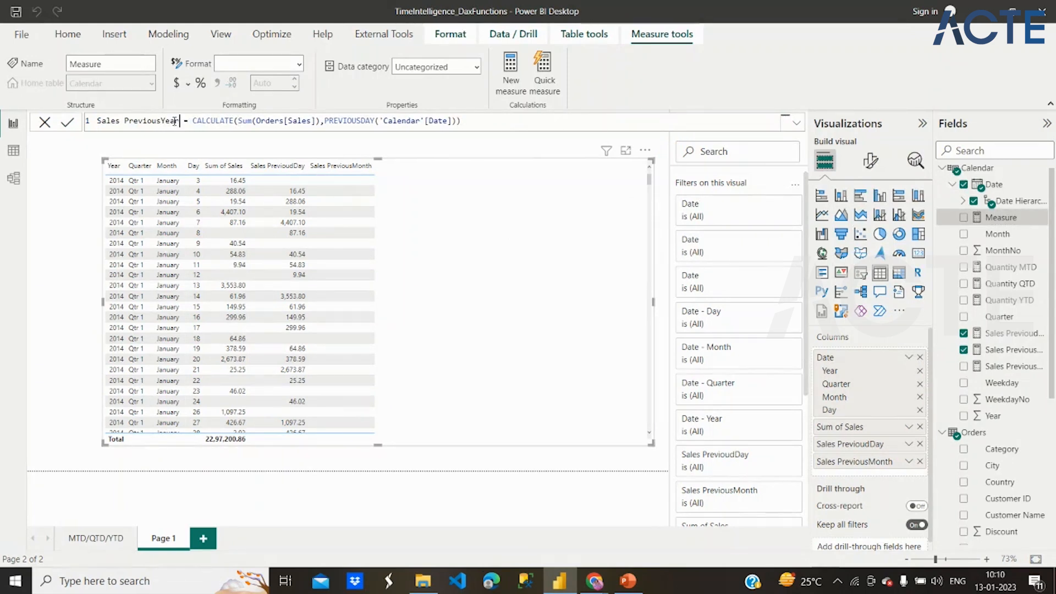
# - Replace PREVIOUSDAY with PREVIOUSYEAR in the Sales PreviousYear formula and commit the measure
pyautogui.click(374, 123)
pyautogui.press('BackSpace')
pyautogui.press('BackSpace')
pyautogui.press('BackSpace')
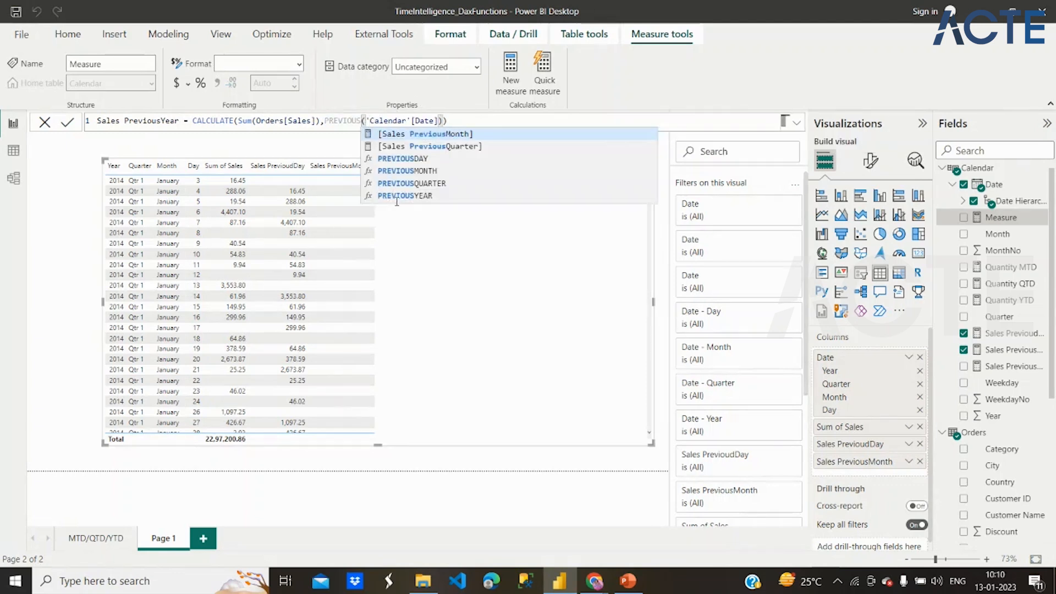
pyautogui.click(397, 196)
pyautogui.click(487, 120)
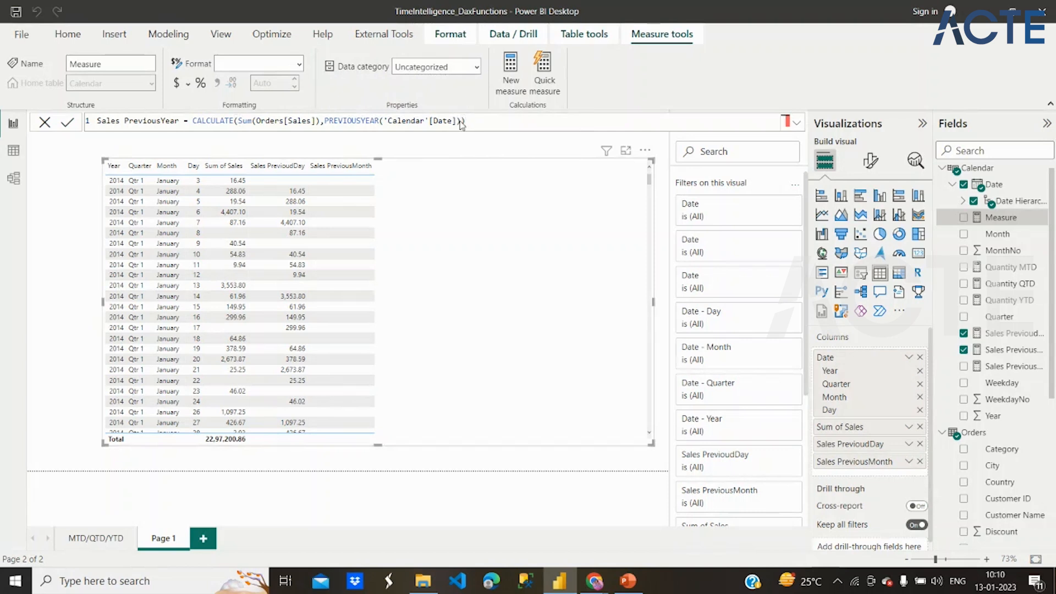
pyautogui.press('Return')
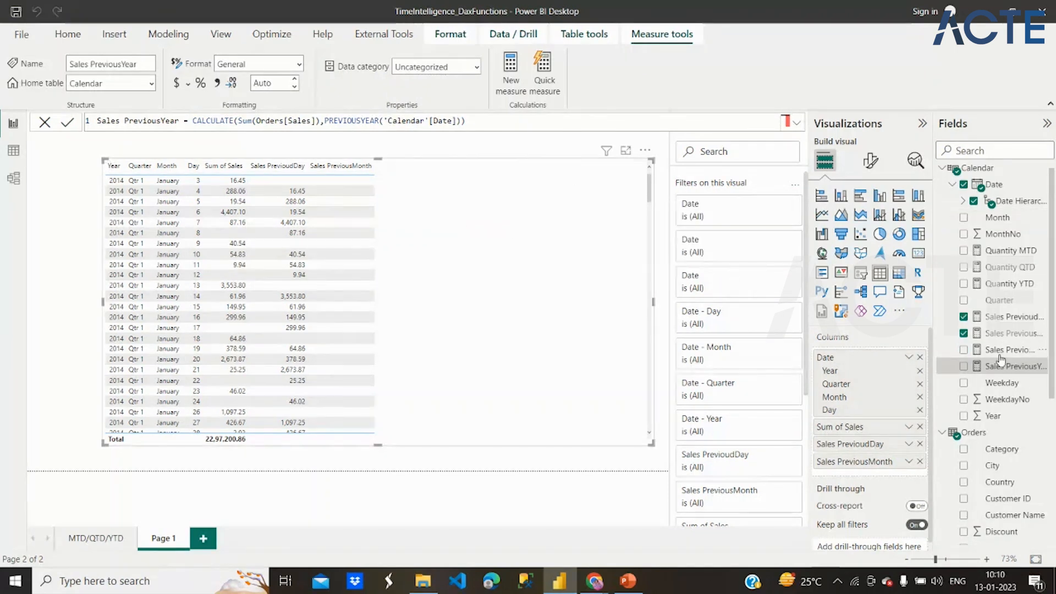
# - Add the Sales PreviousQuarter and Sales PreviousYear measures to the table
pyautogui.click(965, 367)
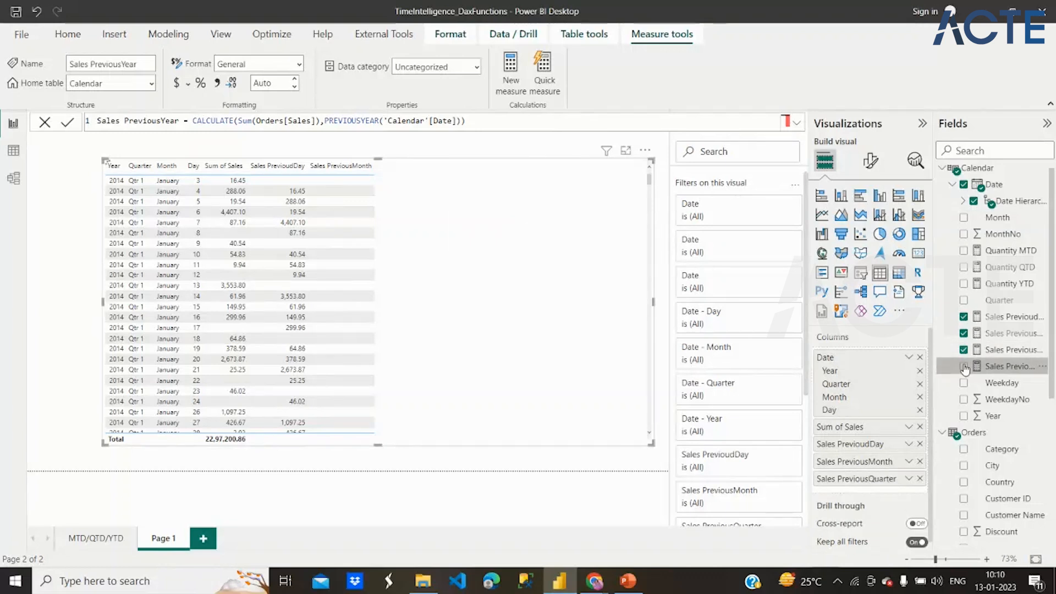
pyautogui.click(965, 367)
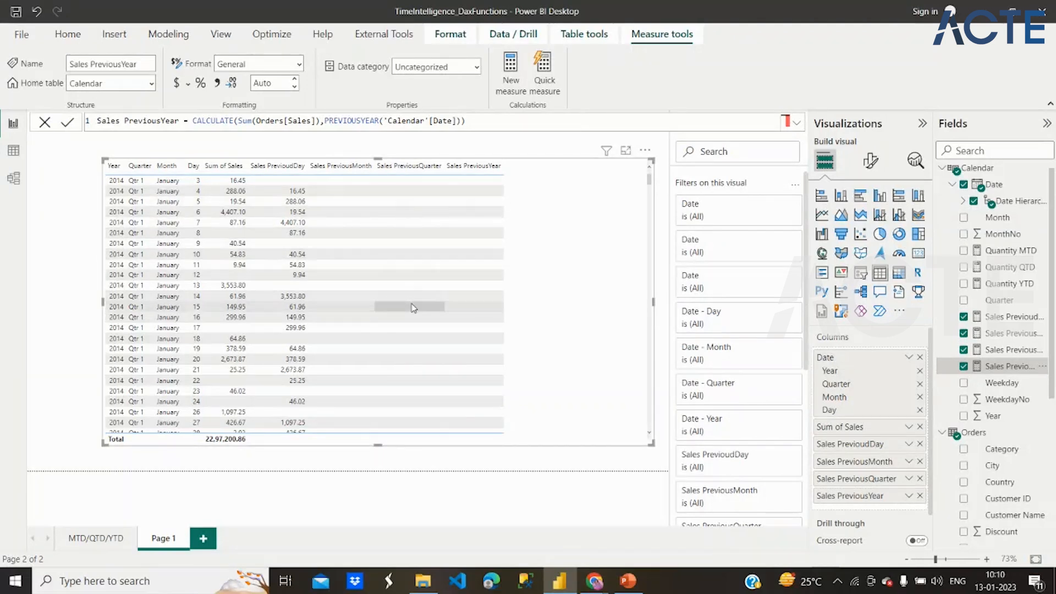
# - Examine how the Sales PreviousQuarter values change from quarter to quarter through the table's 2014 rows
pyautogui.scroll(-4, 414, 308)
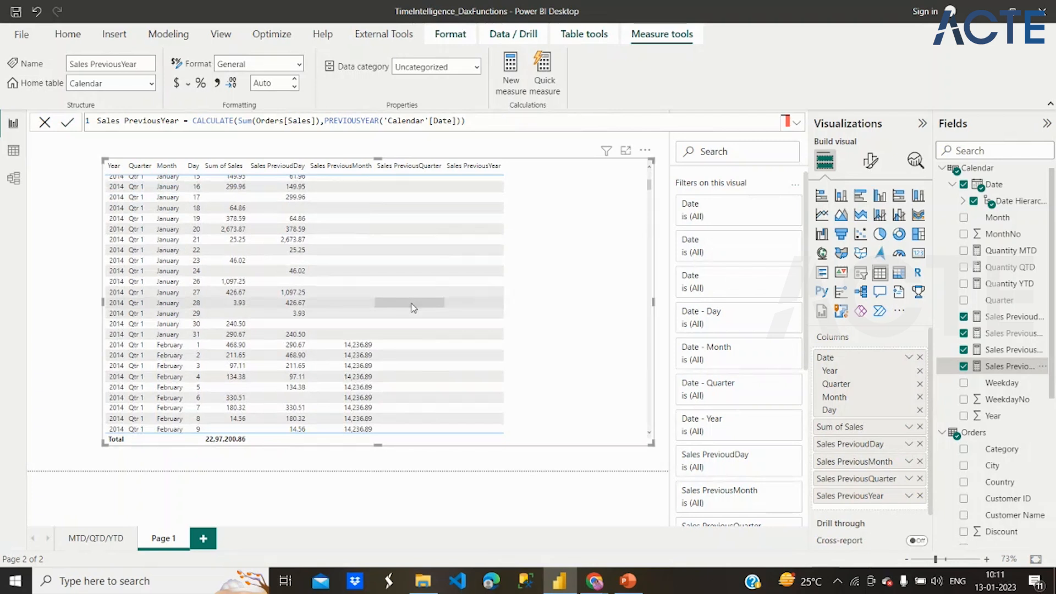
pyautogui.scroll(-7, 413, 307)
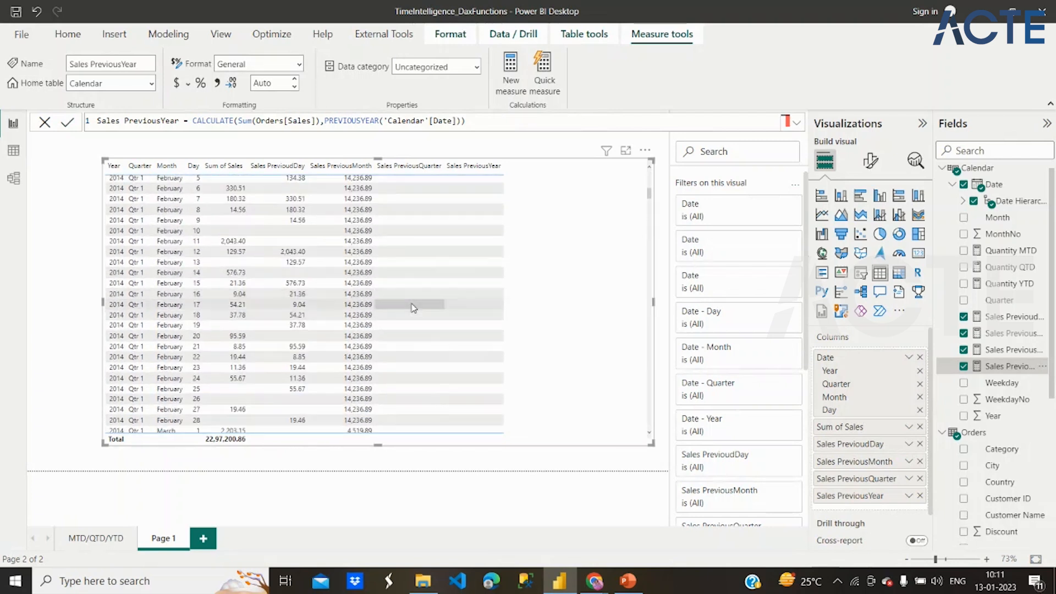
pyautogui.scroll(-20, 414, 308)
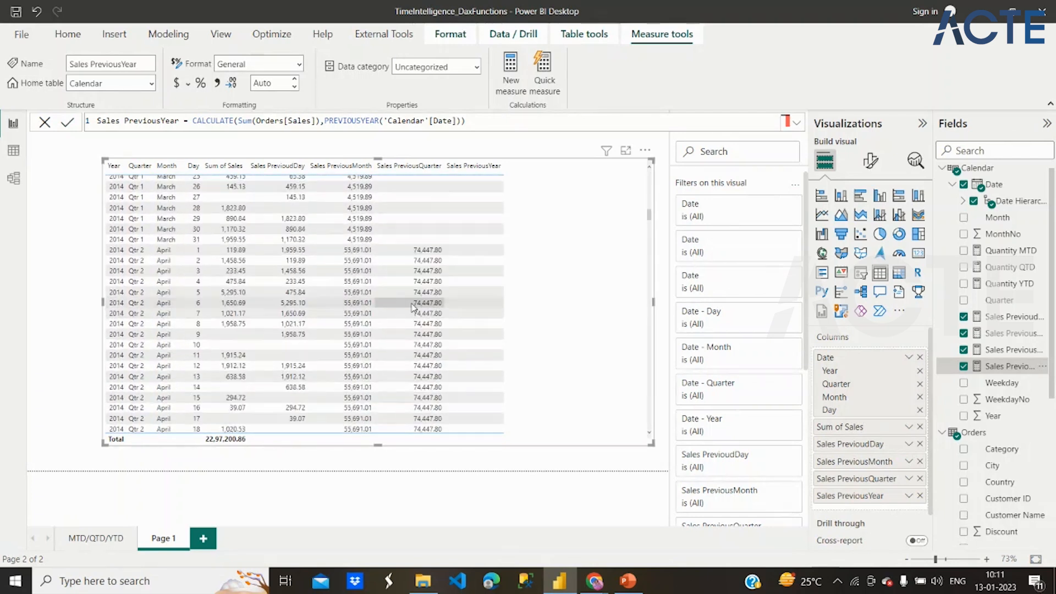
pyautogui.scroll(8, 414, 308)
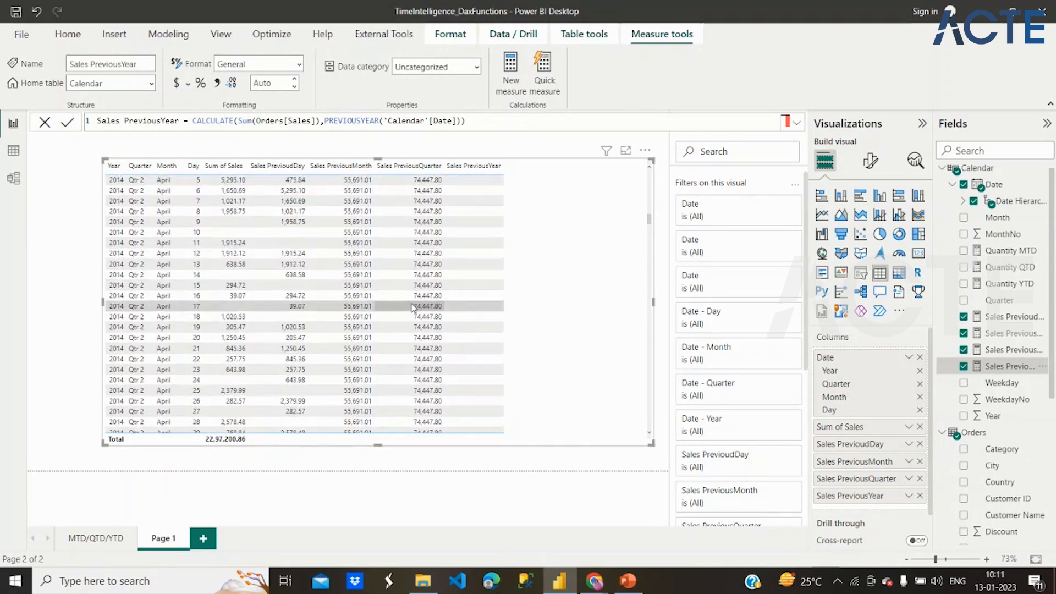
pyautogui.scroll(1, 414, 308)
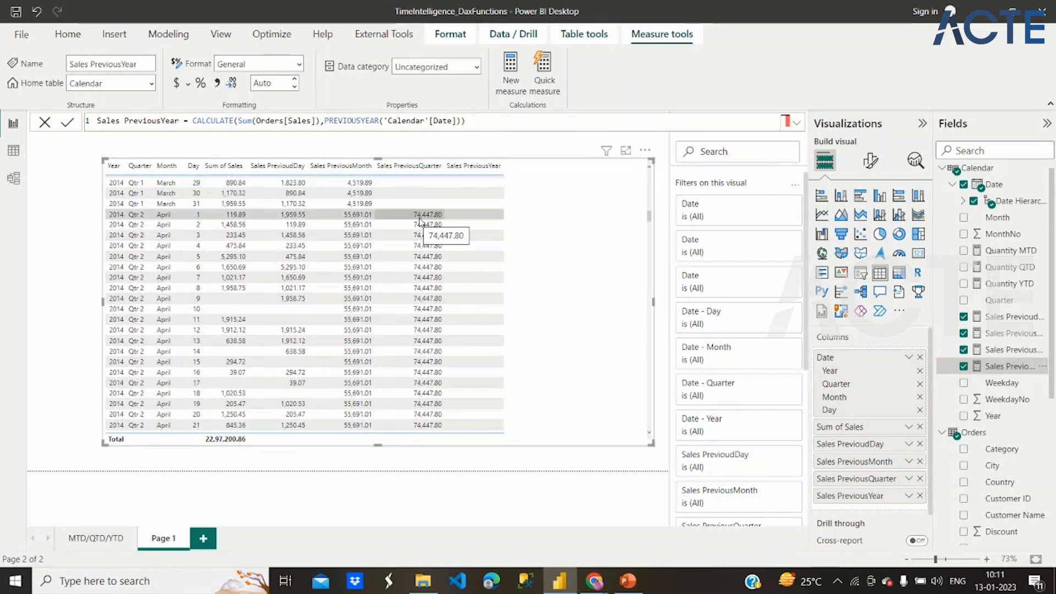
pyautogui.scroll(-7, 423, 414)
pyautogui.scroll(-20, 422, 414)
pyautogui.scroll(9, 422, 413)
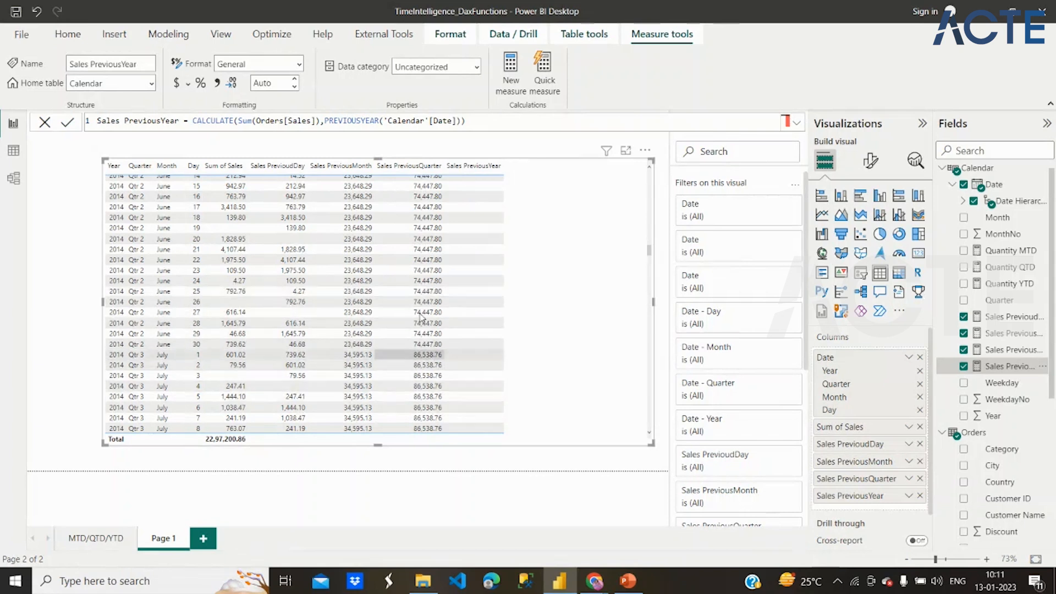
pyautogui.scroll(-7, 534, 324)
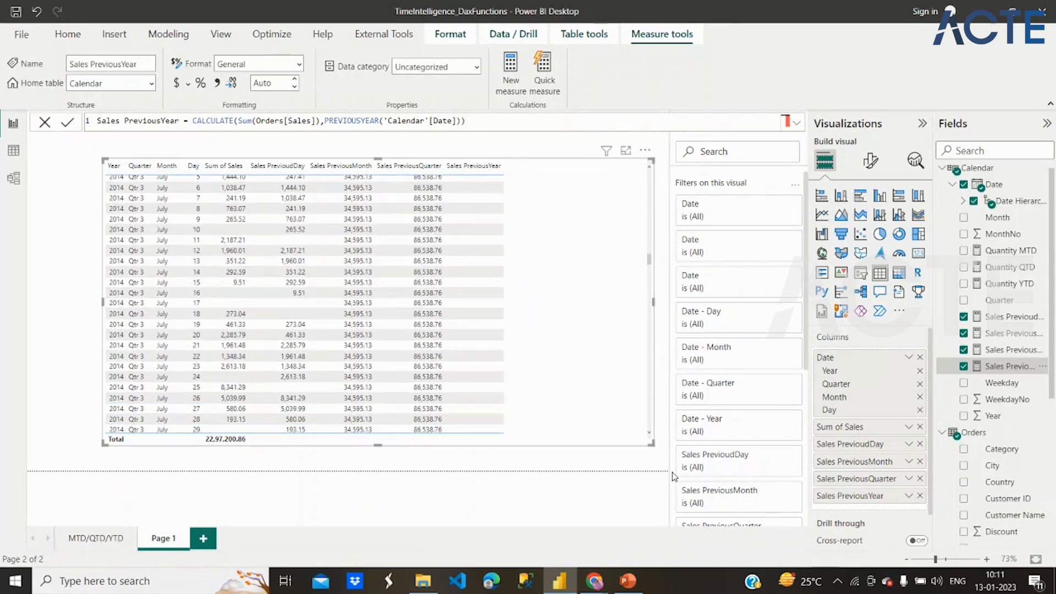
# - Narrow the table and shift it toward the page's left edge to free space beside it, then deselect it
pyautogui.moveTo(622, 419); pyautogui.dragTo(502, 445)
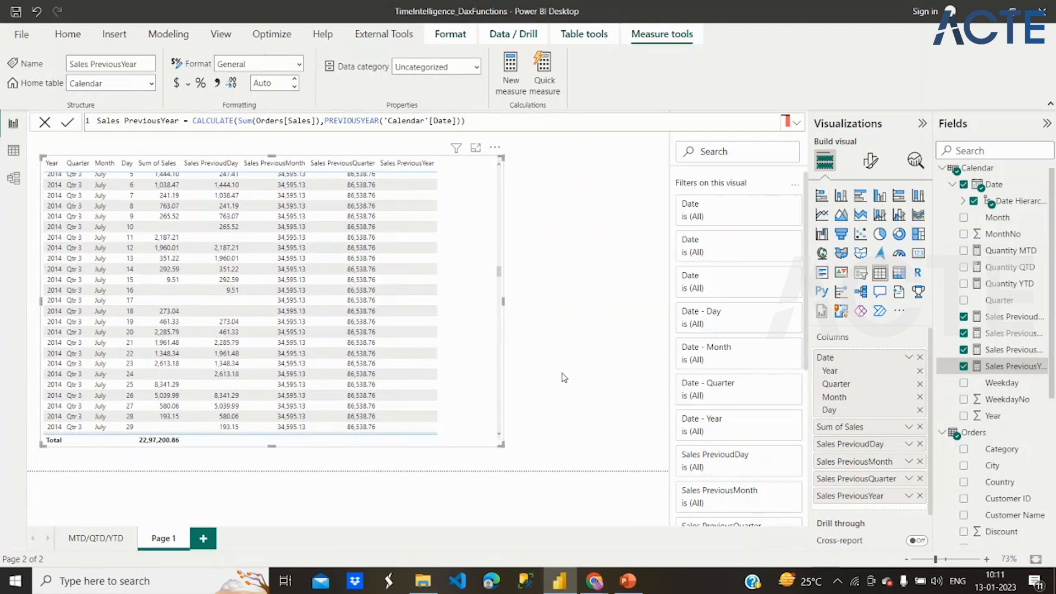
pyautogui.click(609, 319)
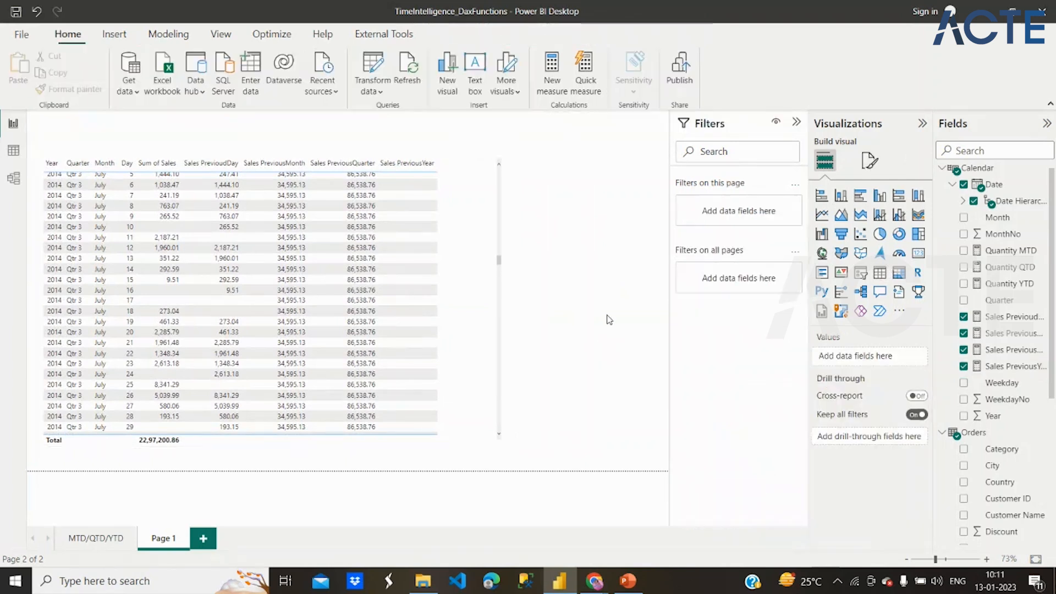
# - Copy the Year slicer from the MTD/QTD/YTD page to Page 1 without syncing and place it beside the table
pyautogui.click(107, 545)
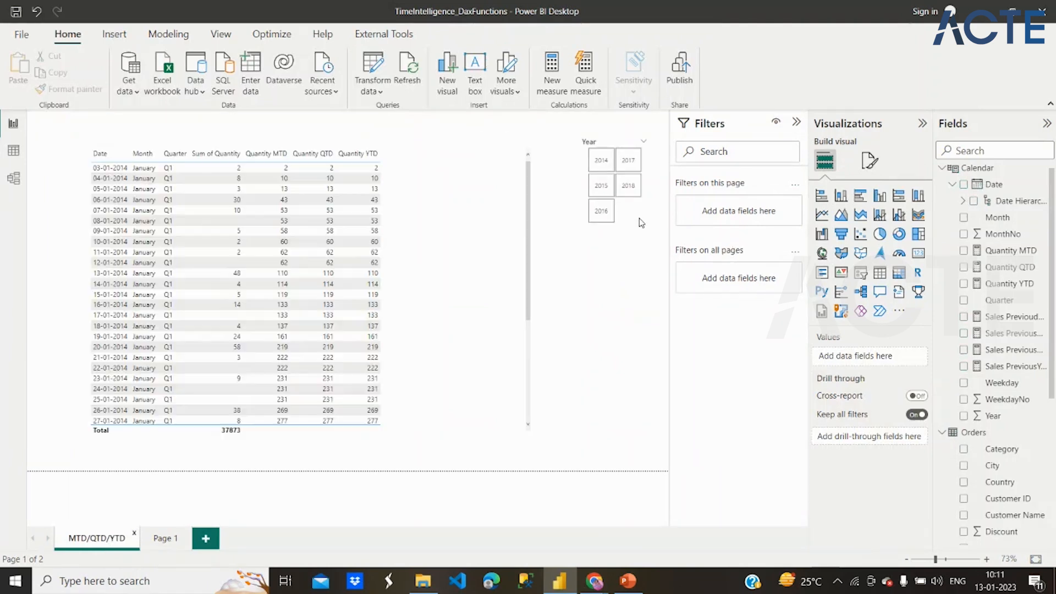
pyautogui.click(636, 224)
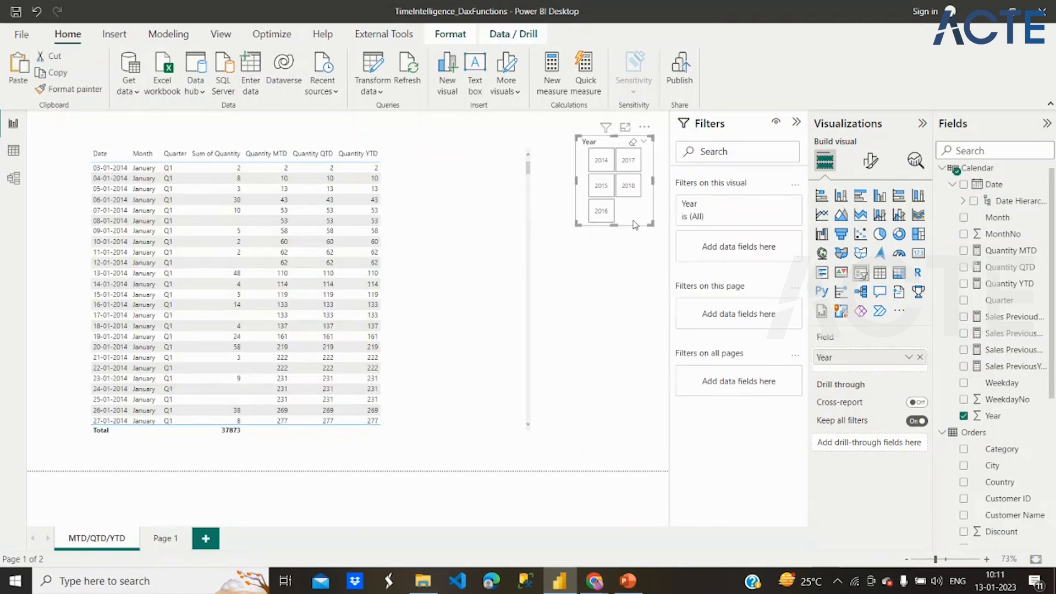
pyautogui.click(161, 538)
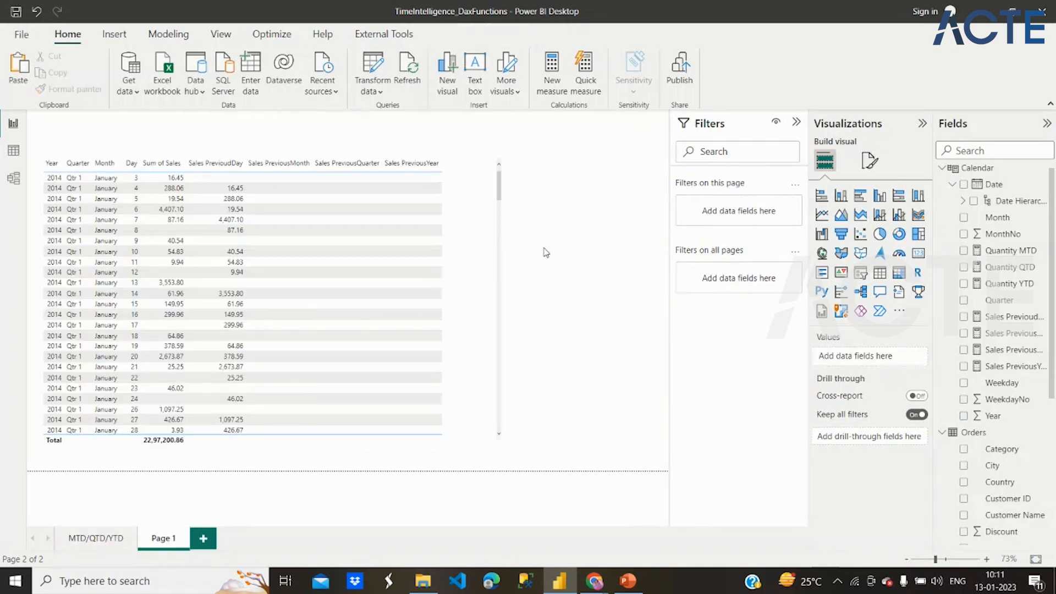
pyautogui.hotkey('ctrl', 'v')
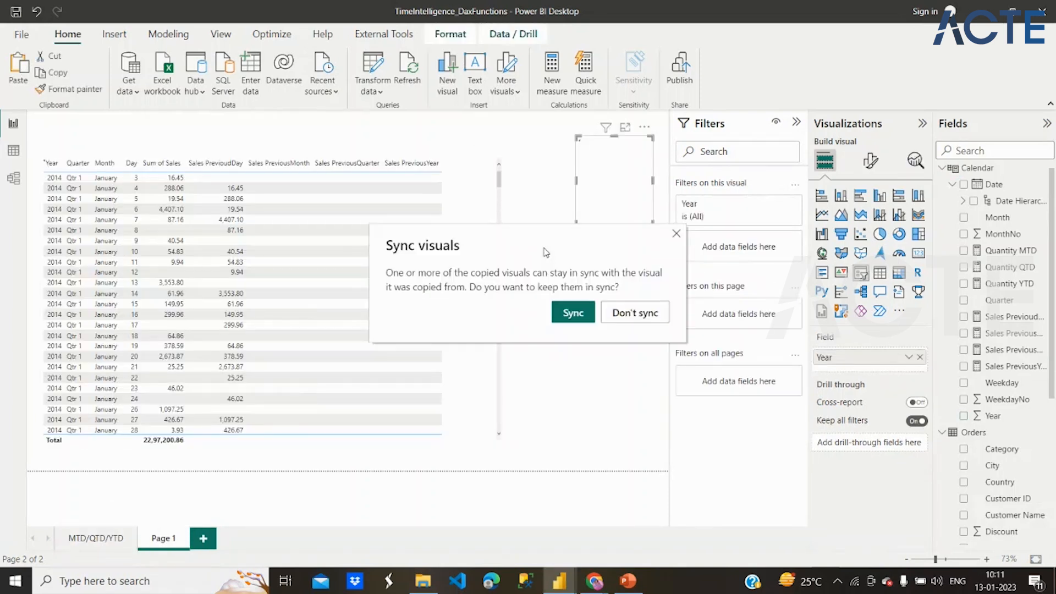
pyautogui.click(631, 322)
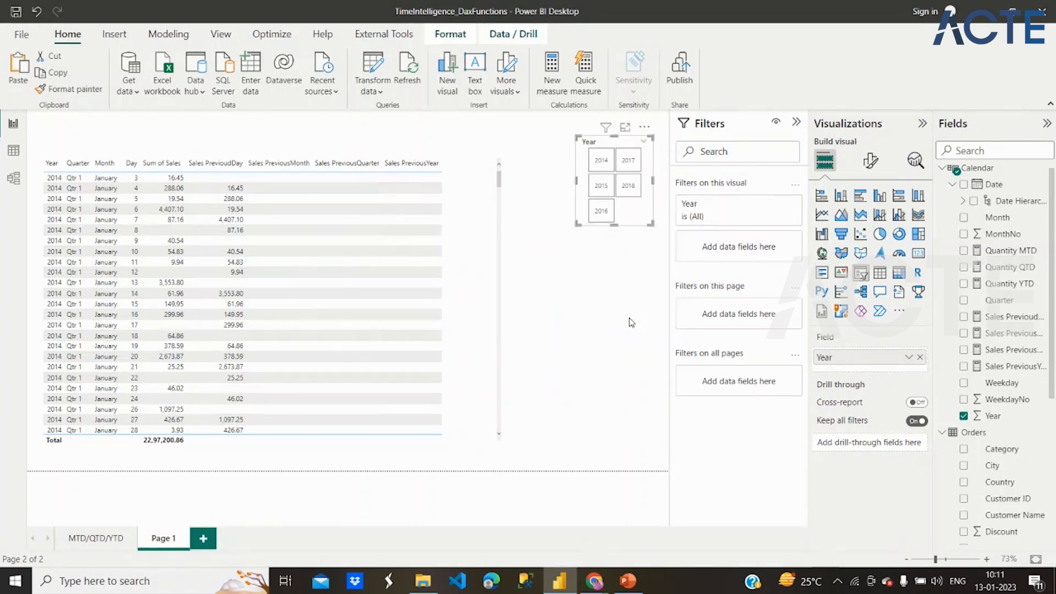
pyautogui.moveTo(638, 219); pyautogui.dragTo(613, 226)
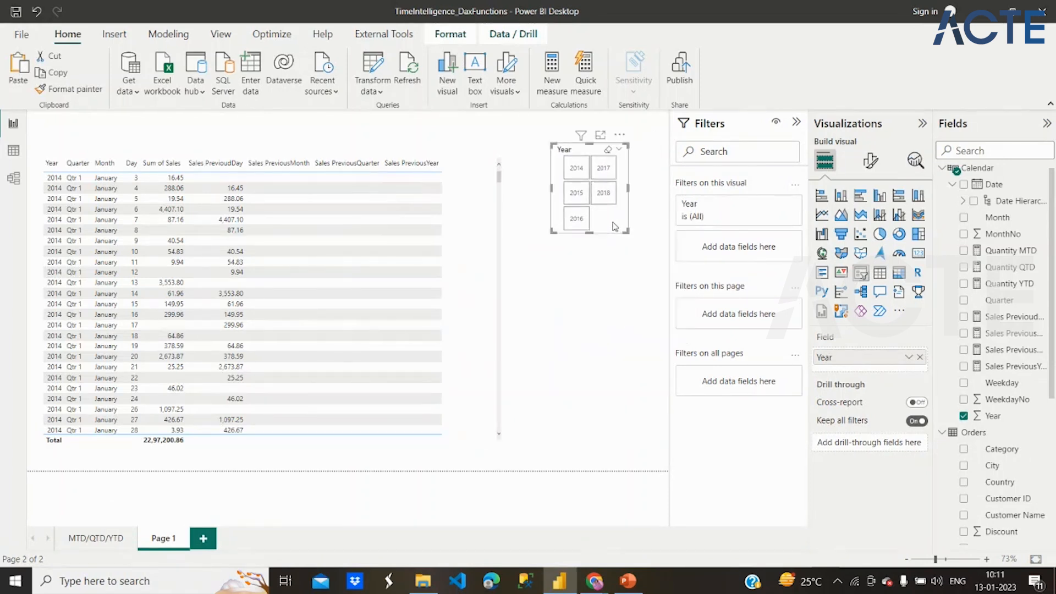
# - Filter the table by 2015 and by 2016 with the Year slicer to compare Sales PreviousYear, then clear the selection
pyautogui.click(581, 199)
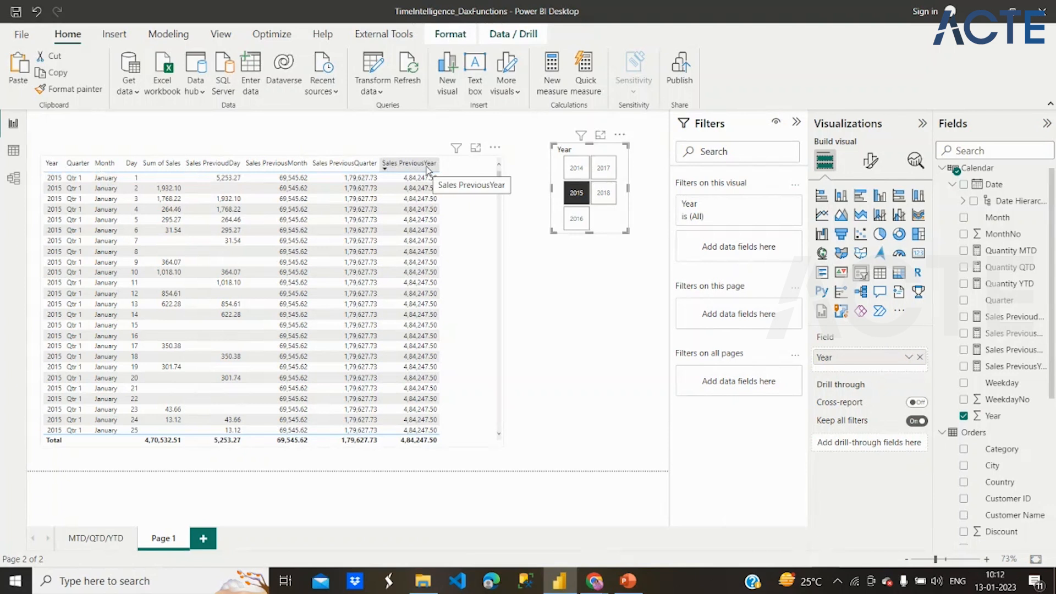
pyautogui.click(577, 219)
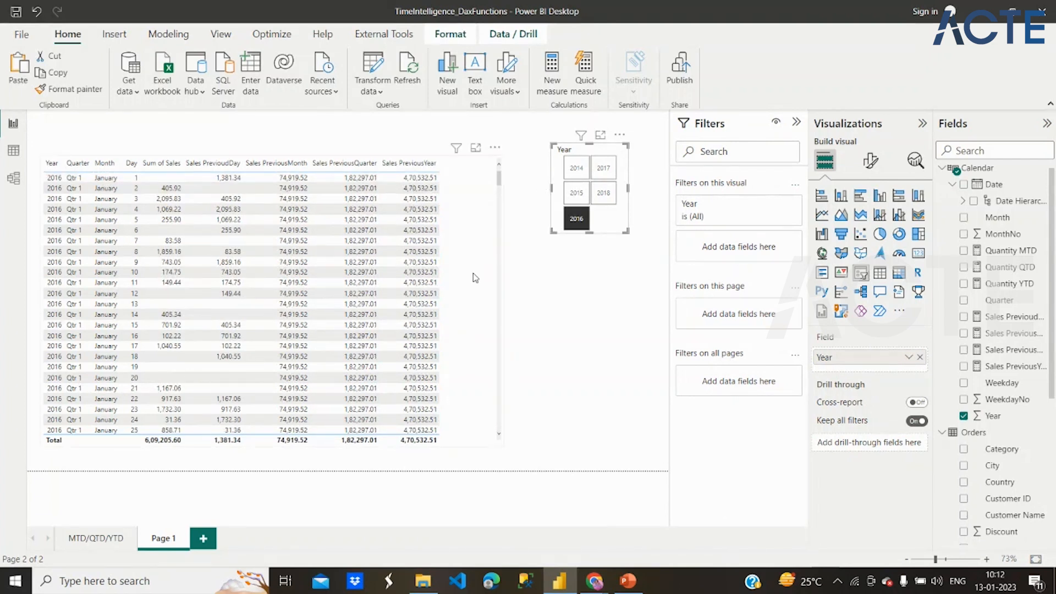
pyautogui.click(569, 227)
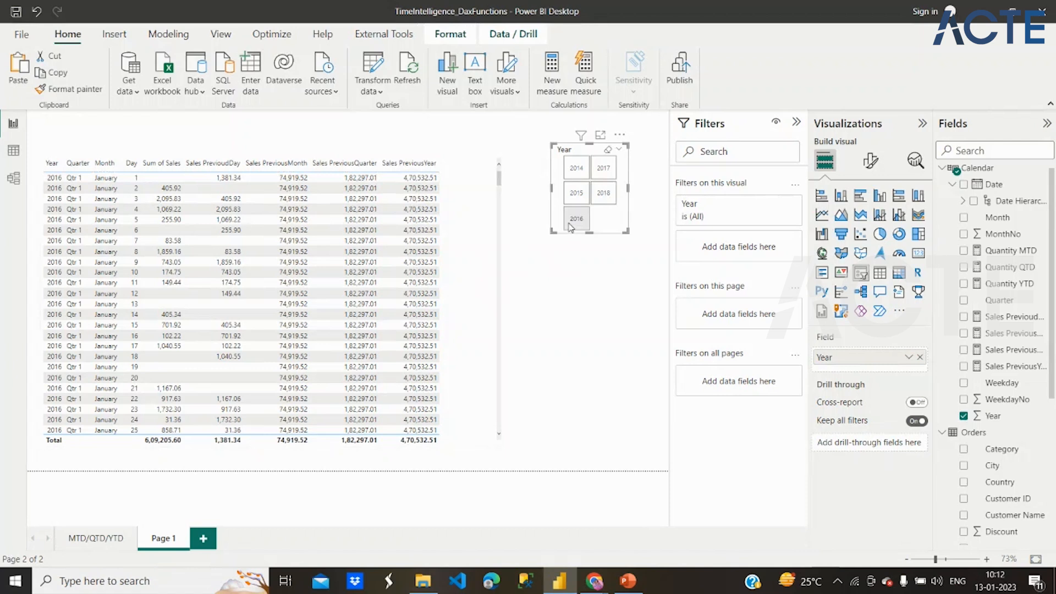